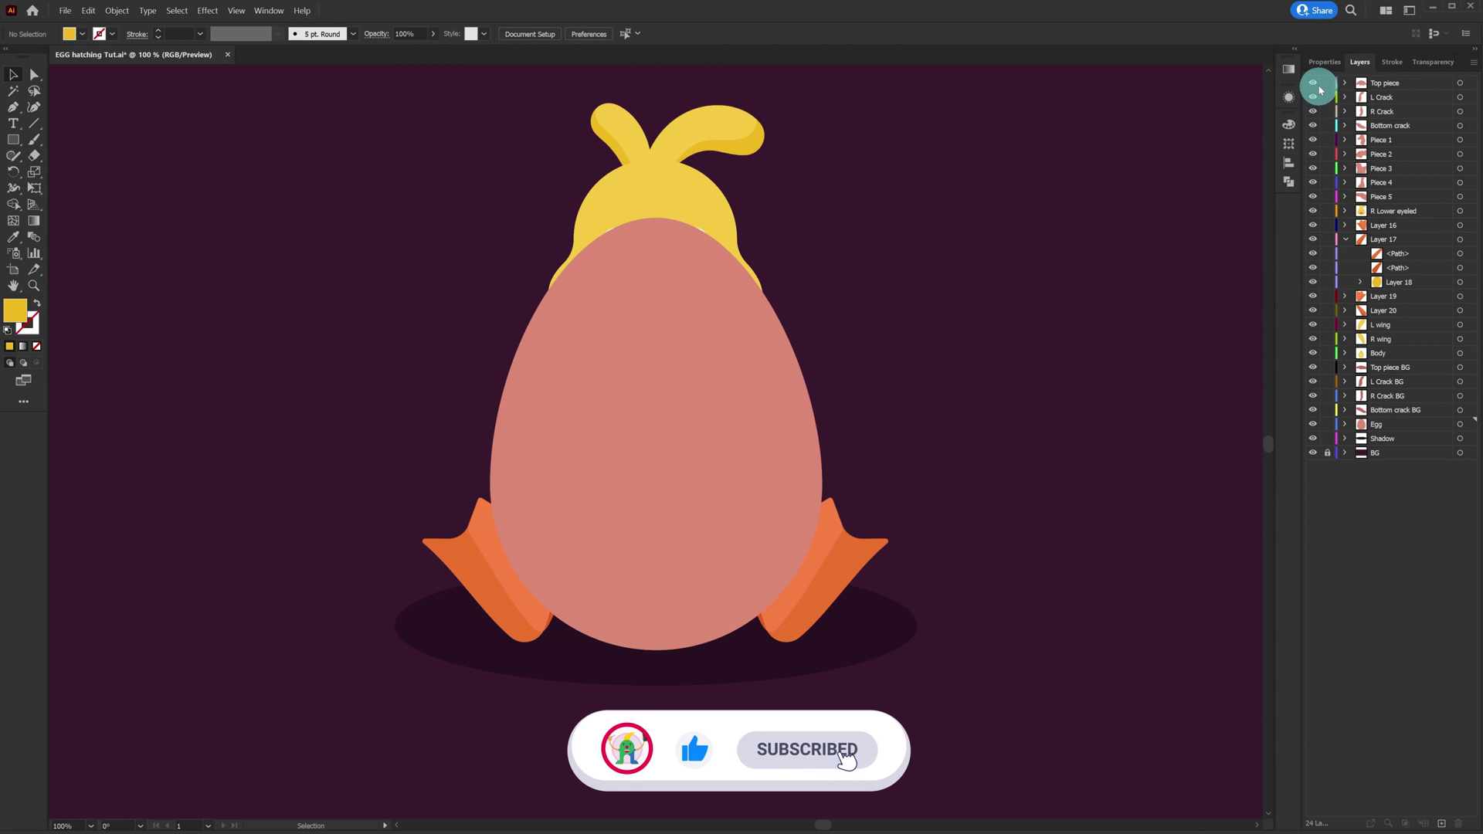
# Hide every layer above Egg, test the egg shape by moving it, and undo the move
pyautogui.moveTo(1316, 88); pyautogui.dragTo(1437, 429)
pyautogui.click(1459, 426)
pyautogui.moveTo(701, 355); pyautogui.dragTo(769, 309)
pyautogui.hotkey('ctrl', 'z')
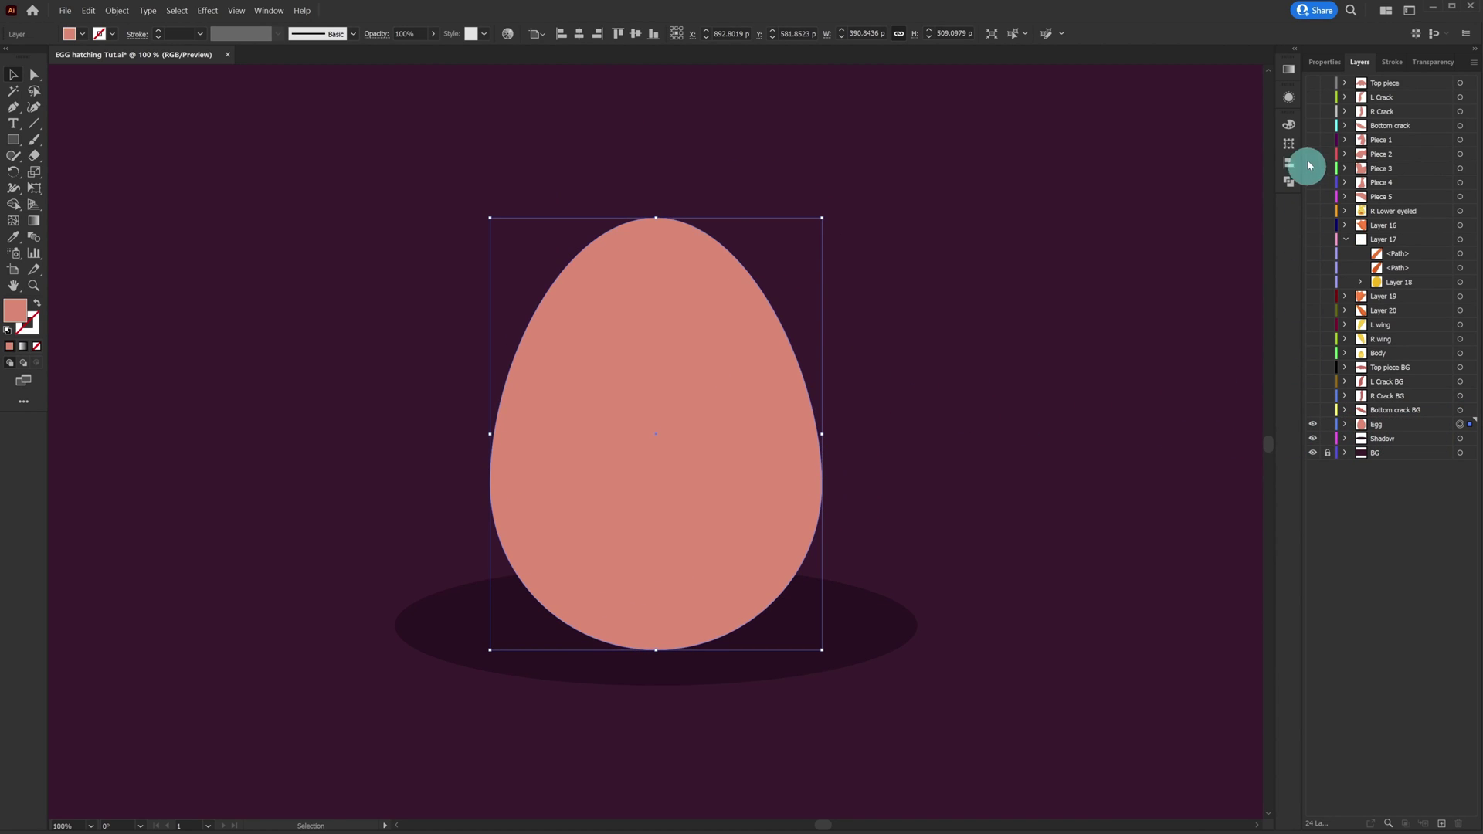
# Hide the Egg layer and show the shell layers from Top piece through Piece 5 to examine the broken-up egg
pyautogui.click(1313, 425)
pyautogui.moveTo(1313, 83); pyautogui.dragTo(1313, 210)
pyautogui.click(1312, 199)
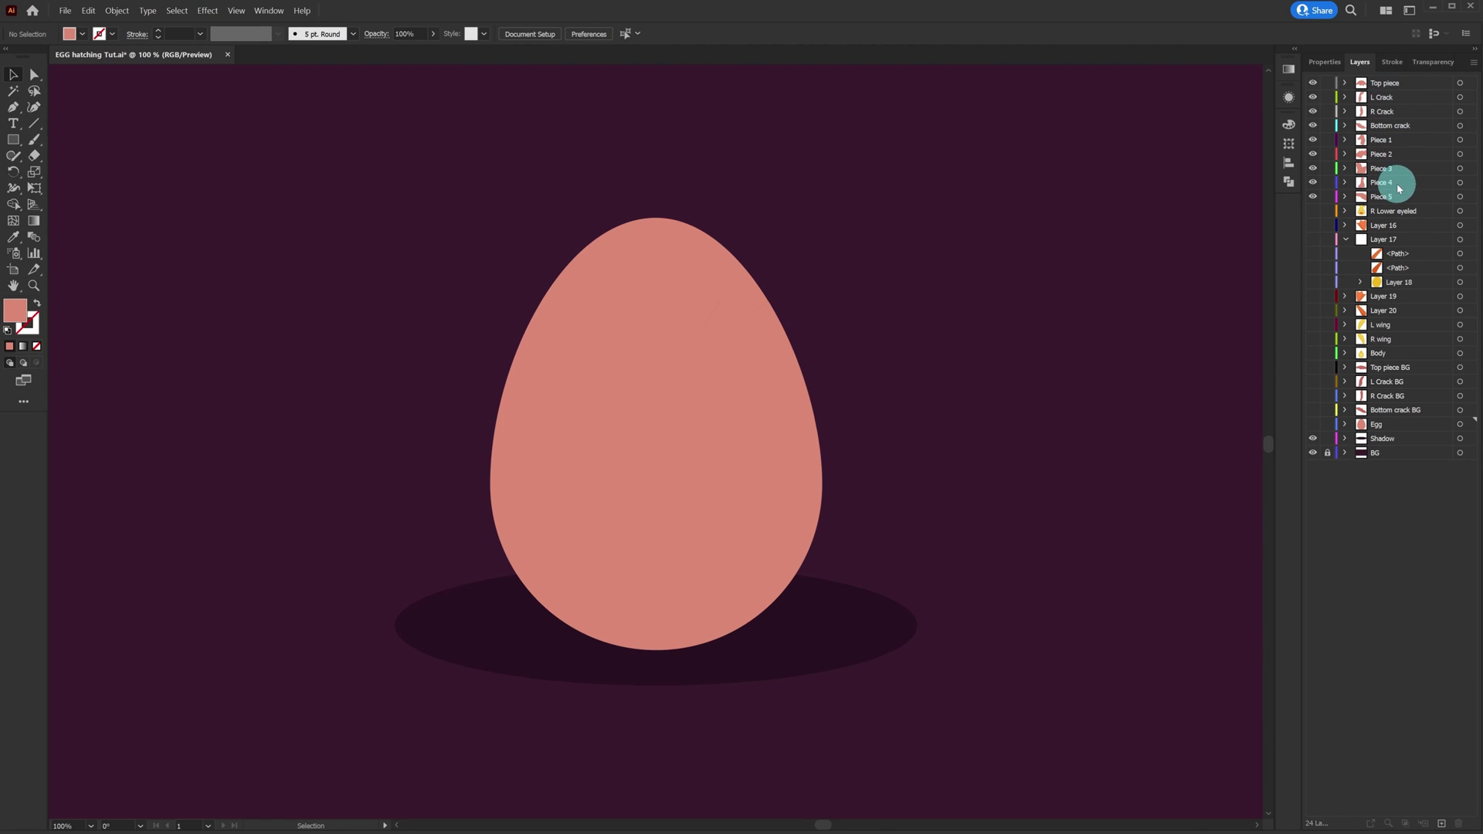
# Hide the shell pieces and show the duck's head, foot, leg, wing and body layers to examine the character parts
pyautogui.moveTo(1311, 93); pyautogui.dragTo(1308, 213)
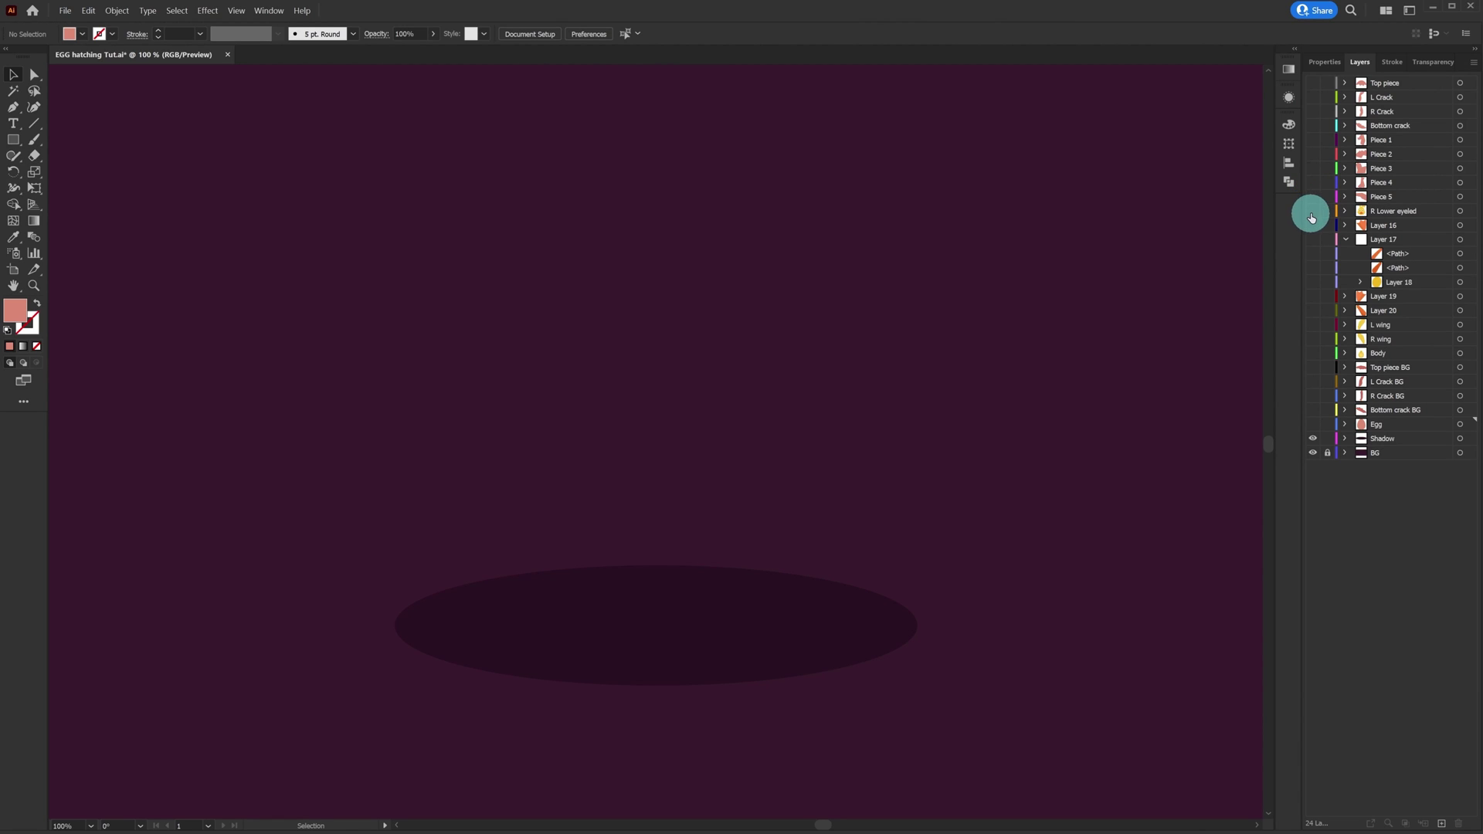
pyautogui.click(1311, 213)
pyautogui.click(1314, 226)
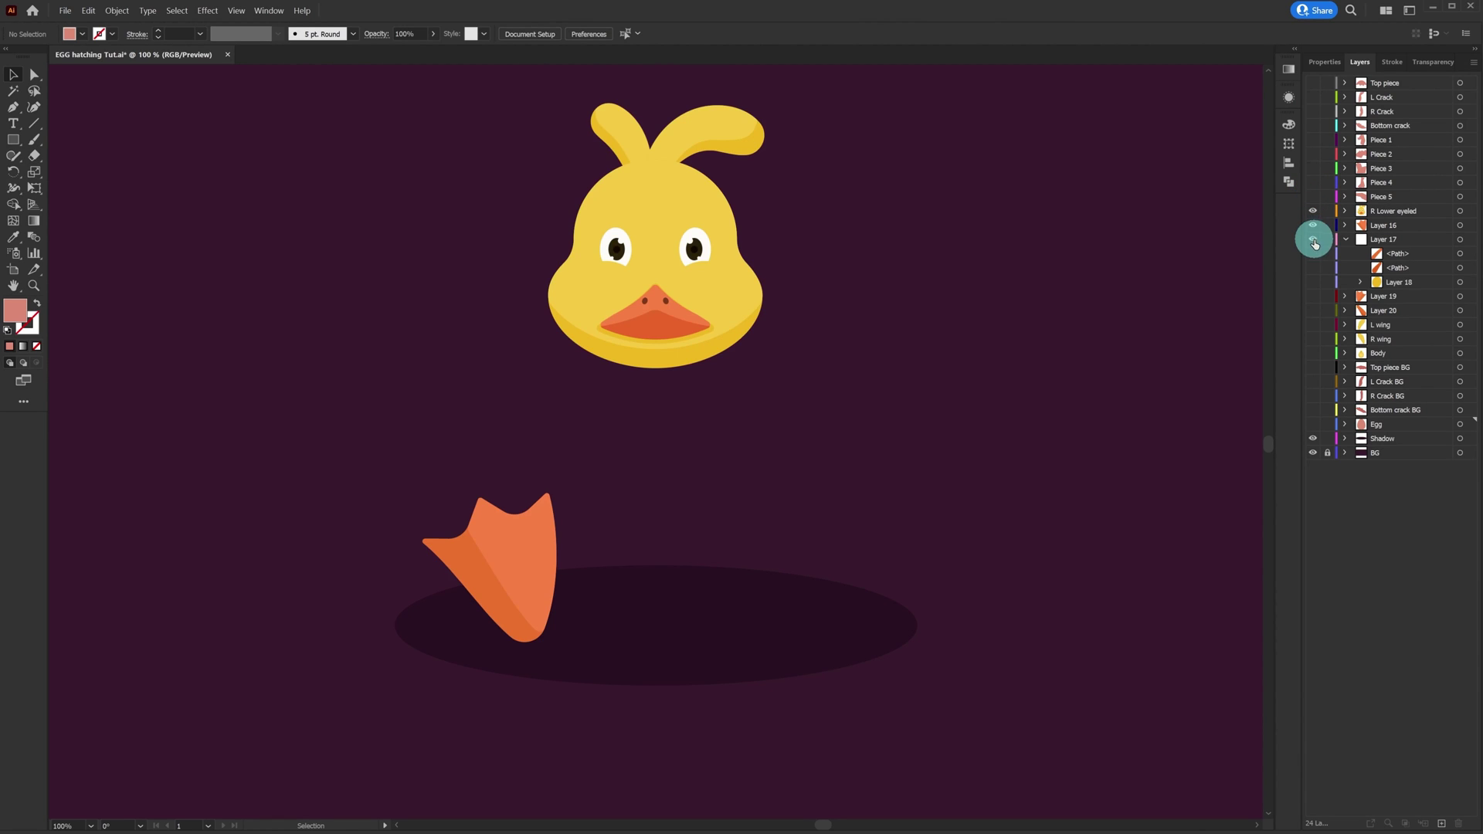
pyautogui.click(1314, 258)
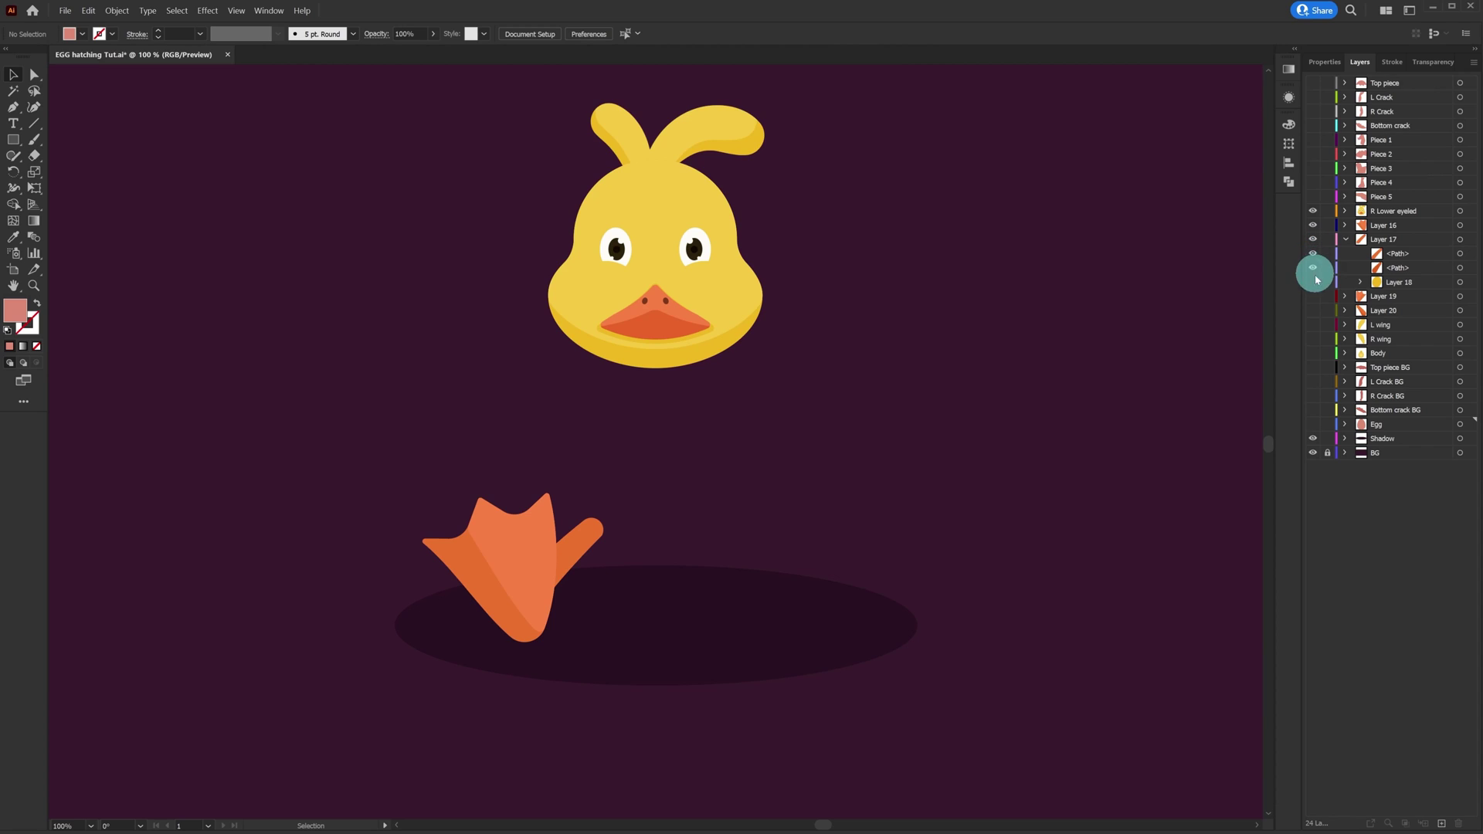
pyautogui.click(1313, 295)
pyautogui.click(1313, 324)
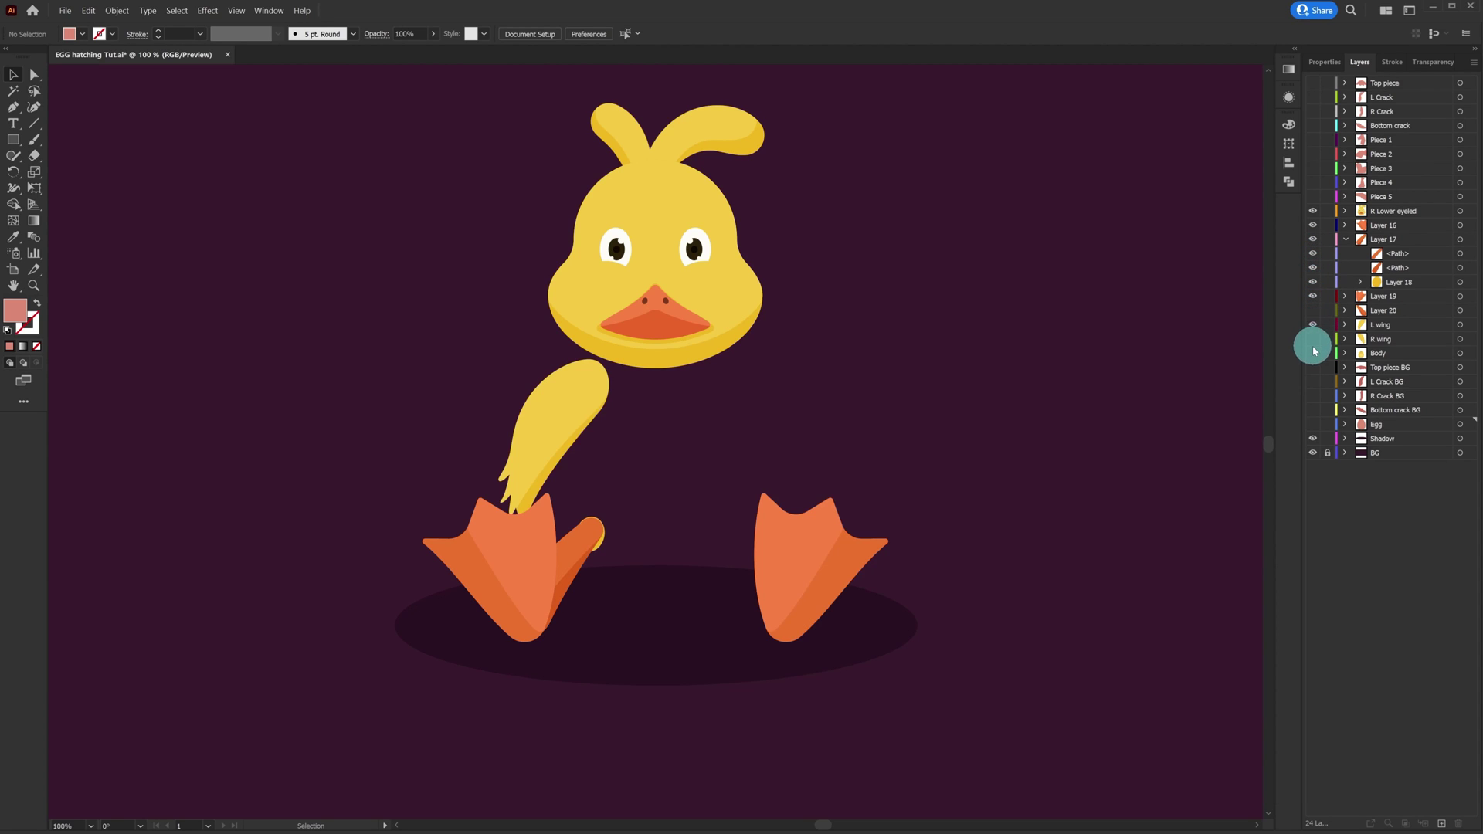
pyautogui.click(1313, 353)
pyautogui.click(1314, 339)
pyautogui.click(1314, 310)
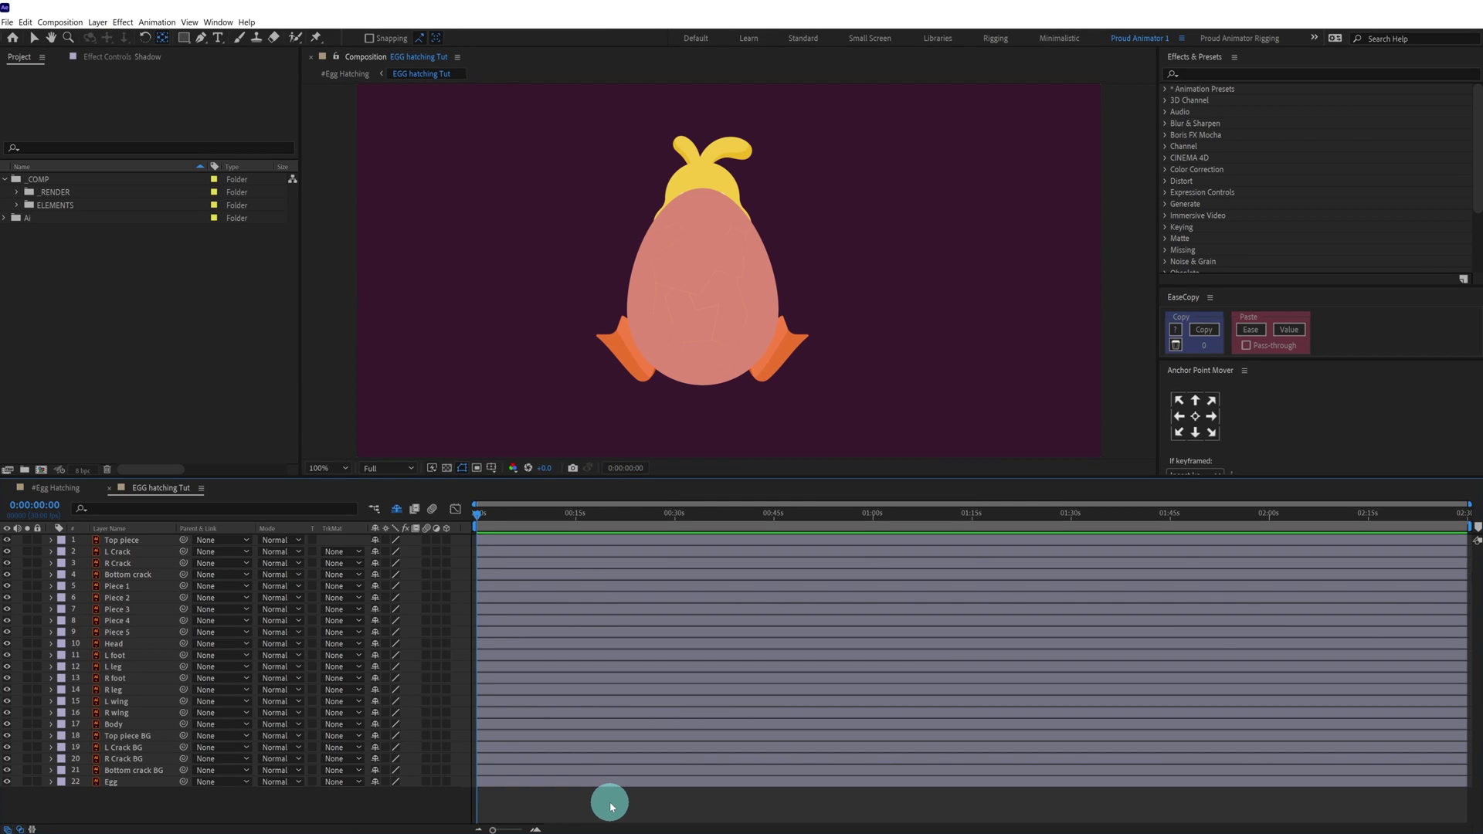
# In After Effects, parent the Top piece BG layer to the Top piece layer
pyautogui.click(123, 542)
pyautogui.click(133, 545)
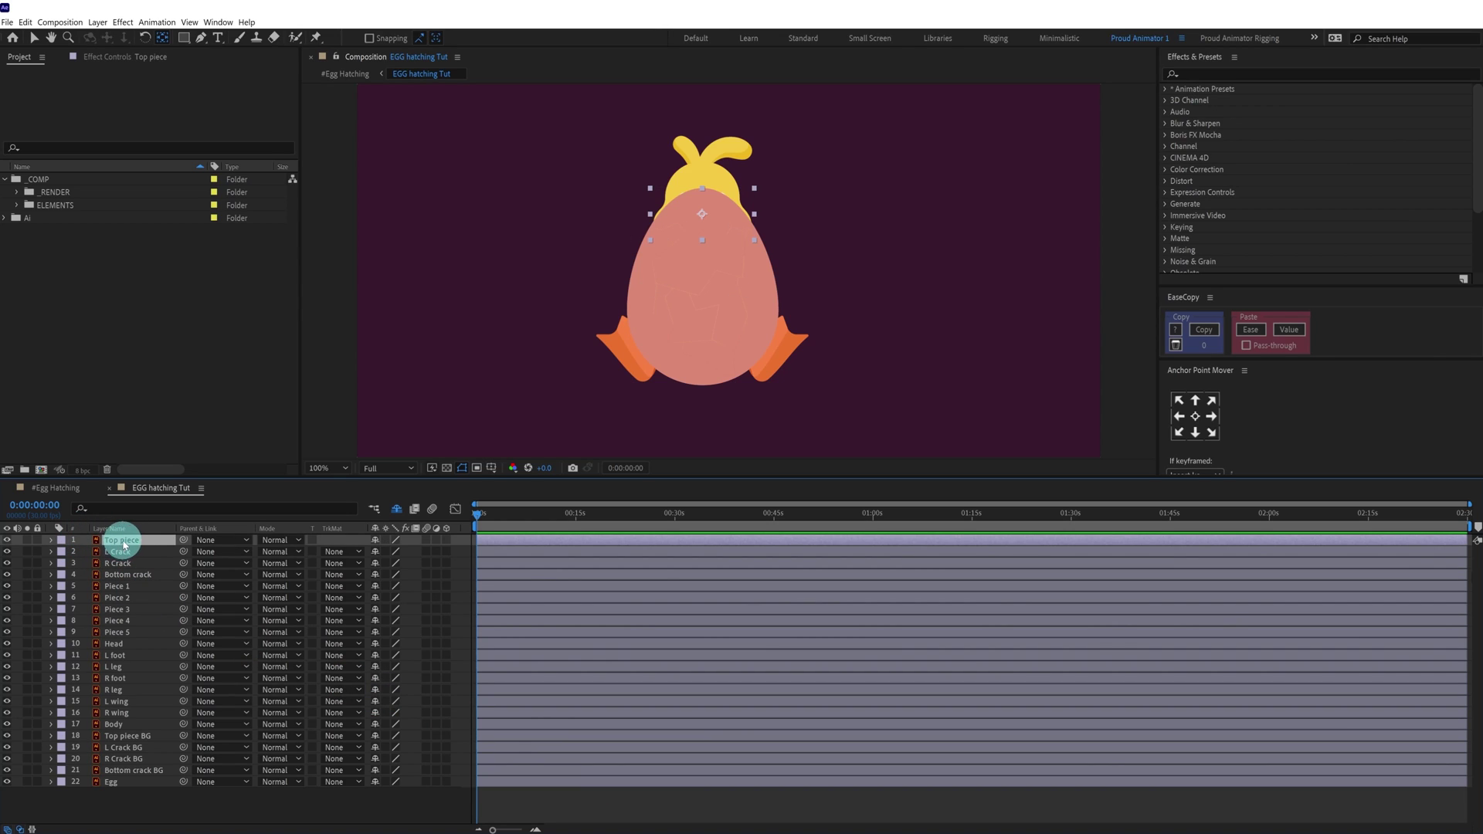
pyautogui.click(125, 735)
pyautogui.moveTo(183, 735); pyautogui.dragTo(126, 540)
pyautogui.click(127, 540)
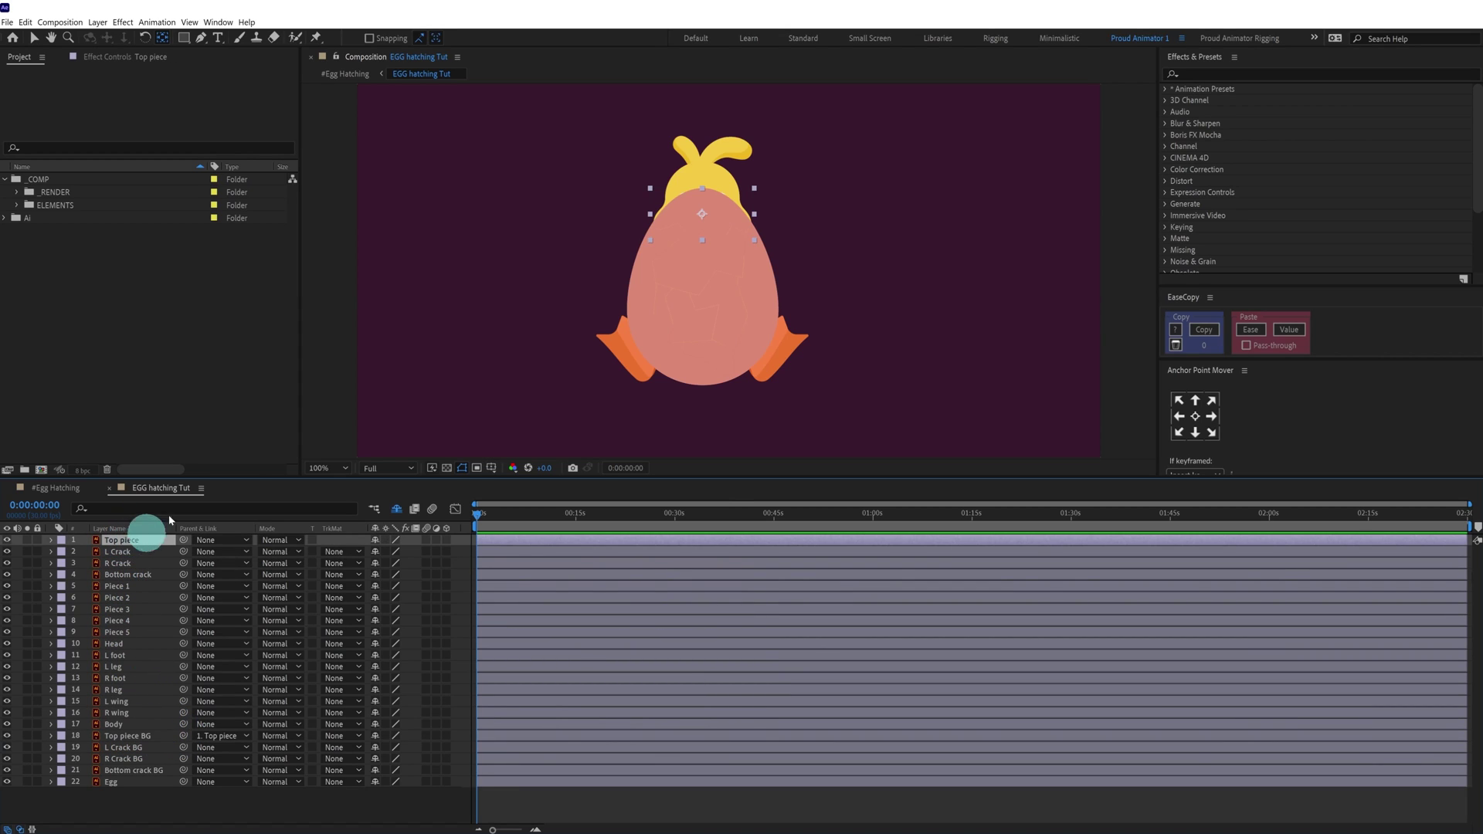
# Move Top piece away from the egg to check that Top piece BG follows, and undo the move
pyautogui.moveTo(726, 215); pyautogui.dragTo(539, 165)
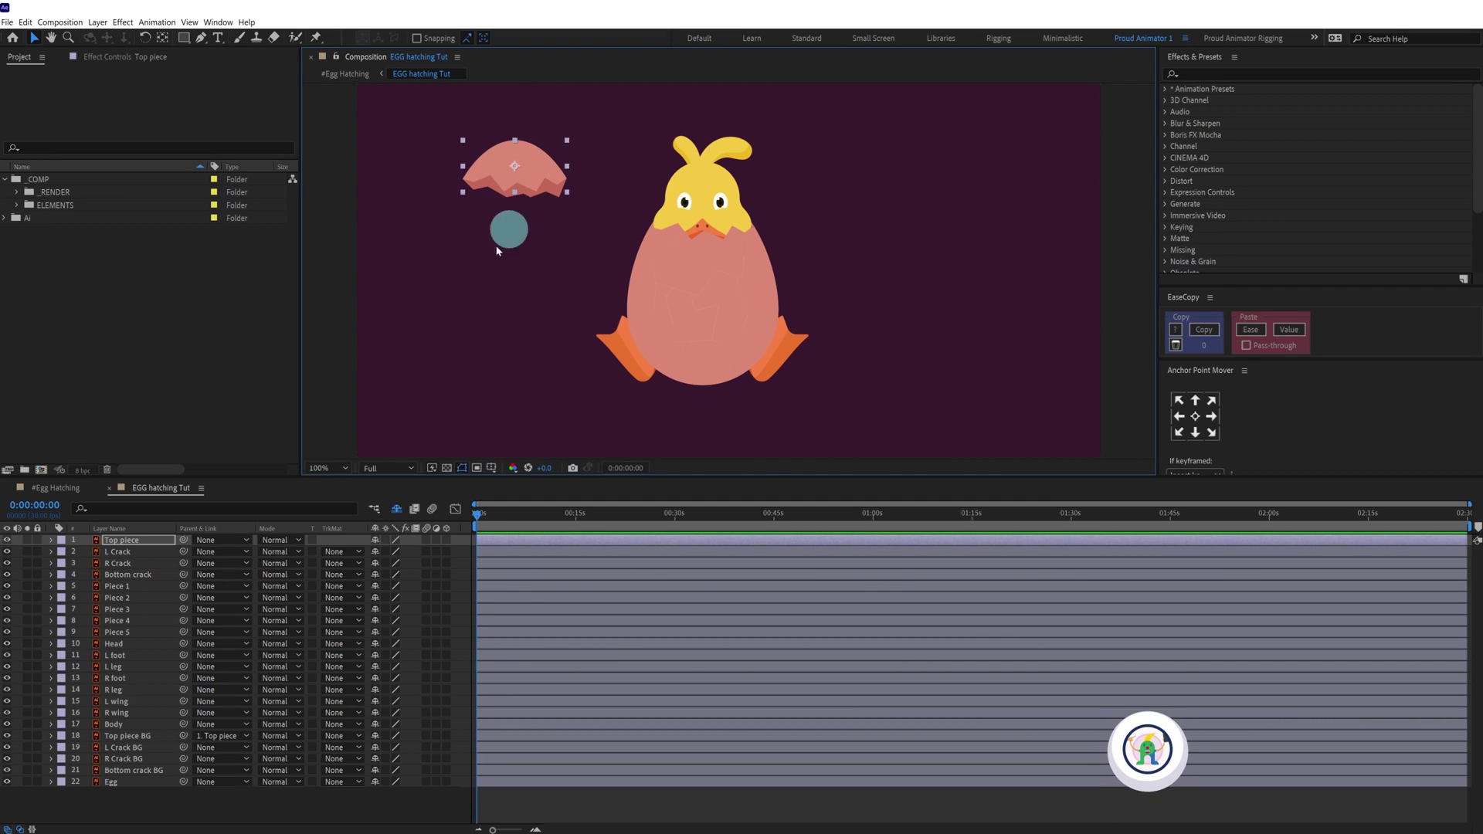
pyautogui.click(128, 736)
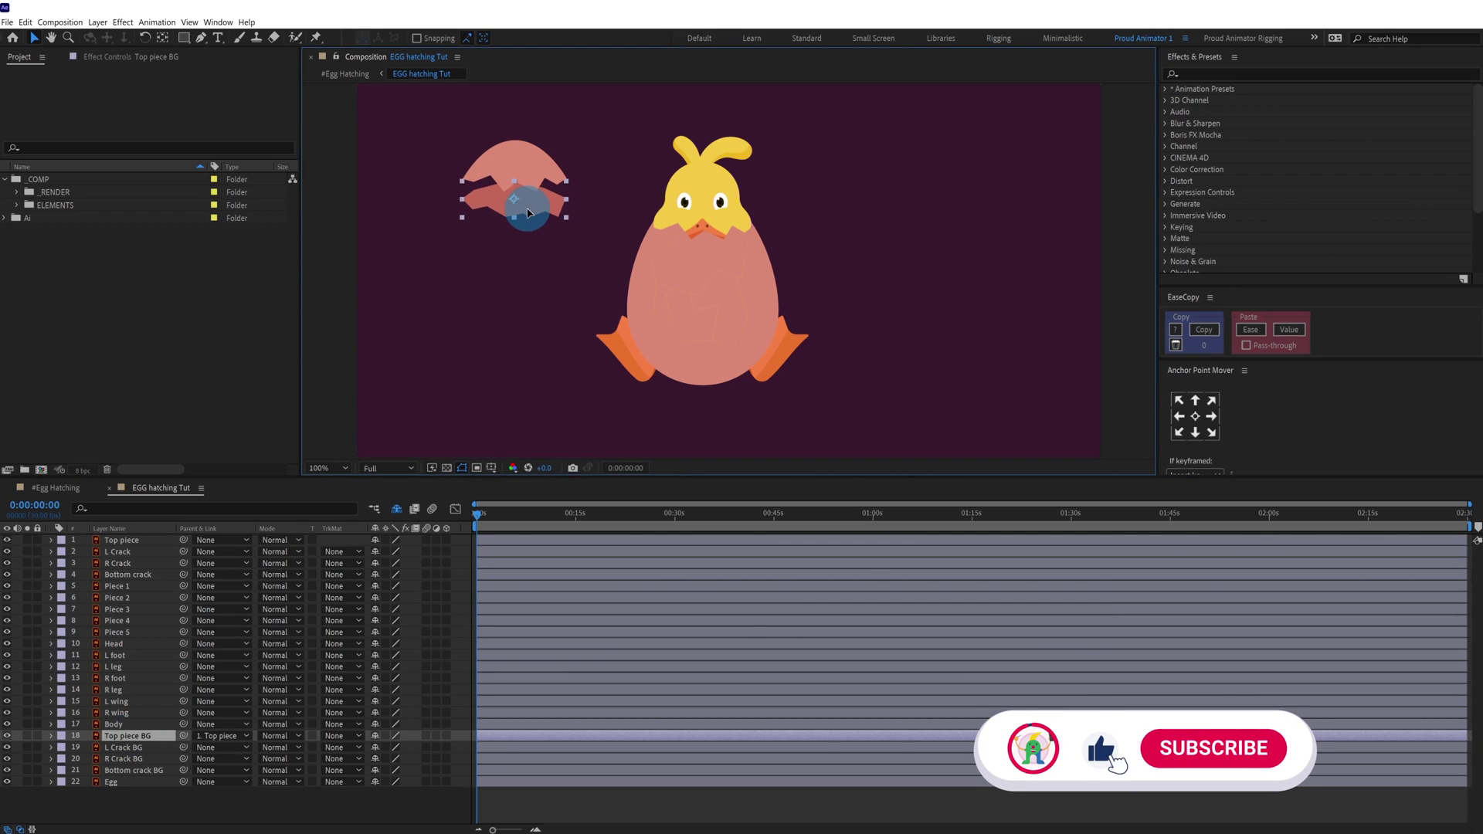
pyautogui.hotkey('ctrl', 'z')
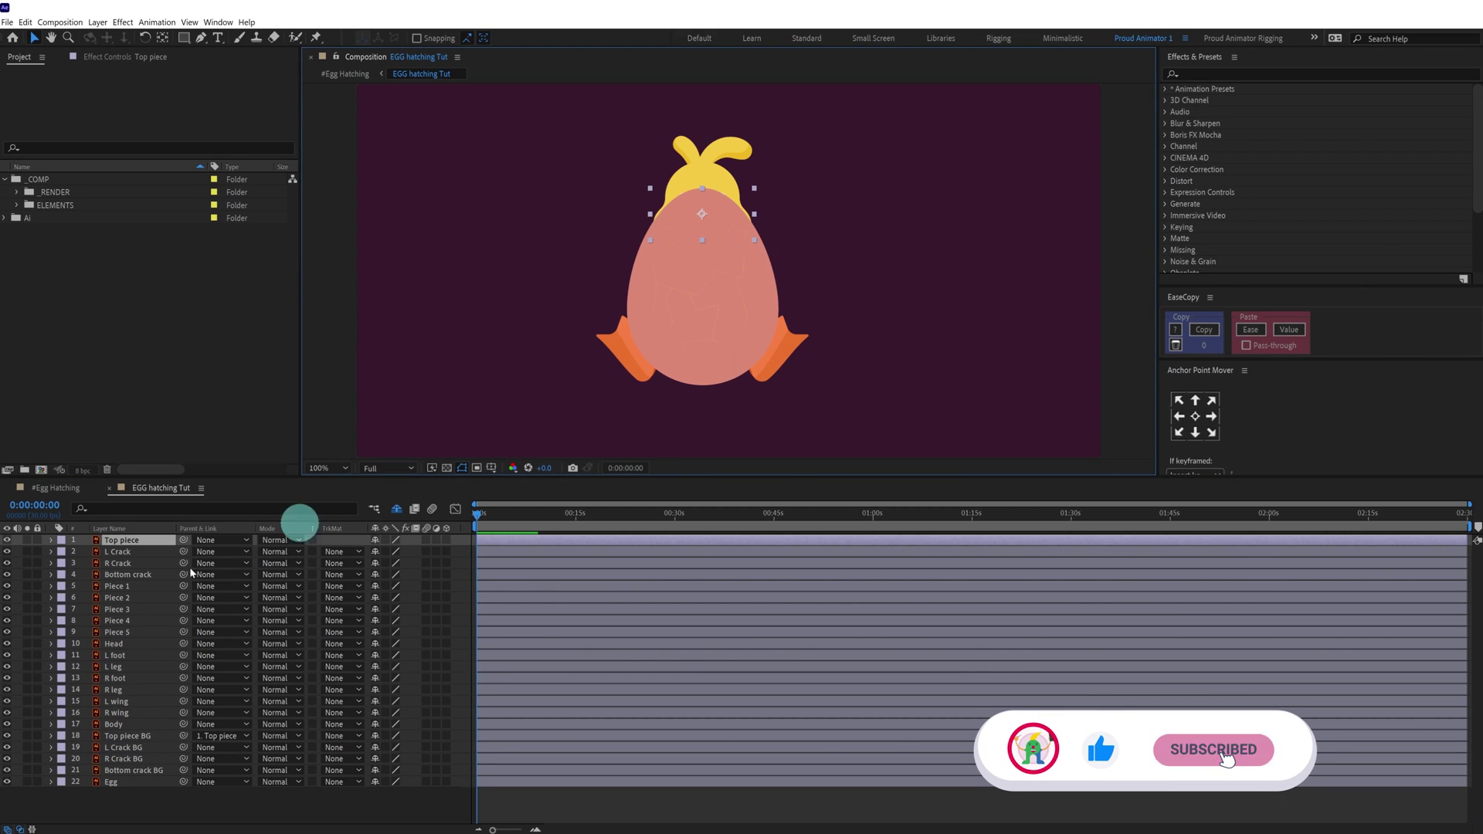
# Parent L Crack BG to L Crack and R Crack BG to R Crack, testing L Crack with a move that is undone
pyautogui.click(122, 552)
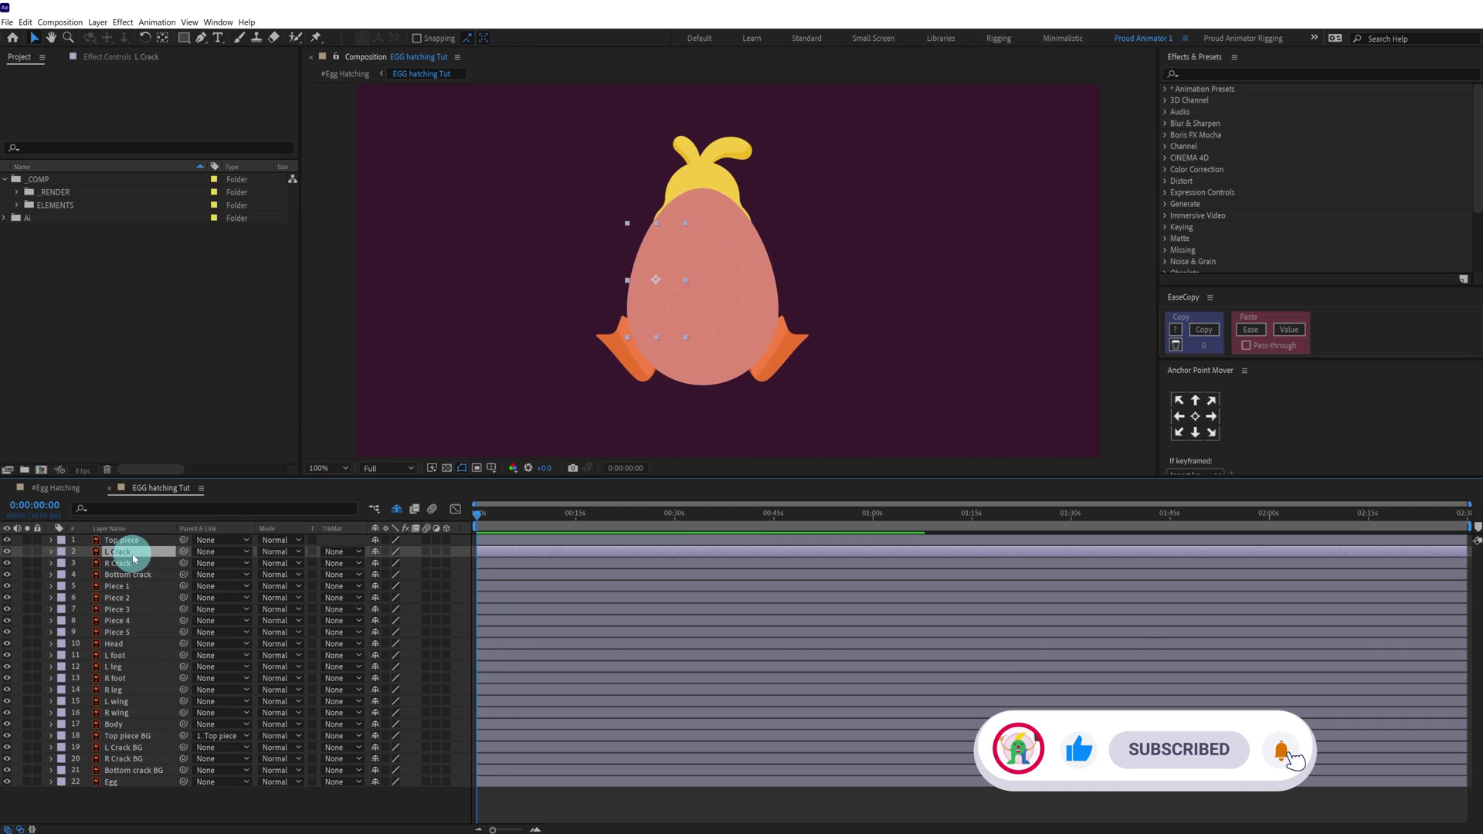
pyautogui.click(130, 747)
pyautogui.moveTo(183, 747); pyautogui.dragTo(132, 564)
pyautogui.click(130, 758)
pyautogui.click(124, 552)
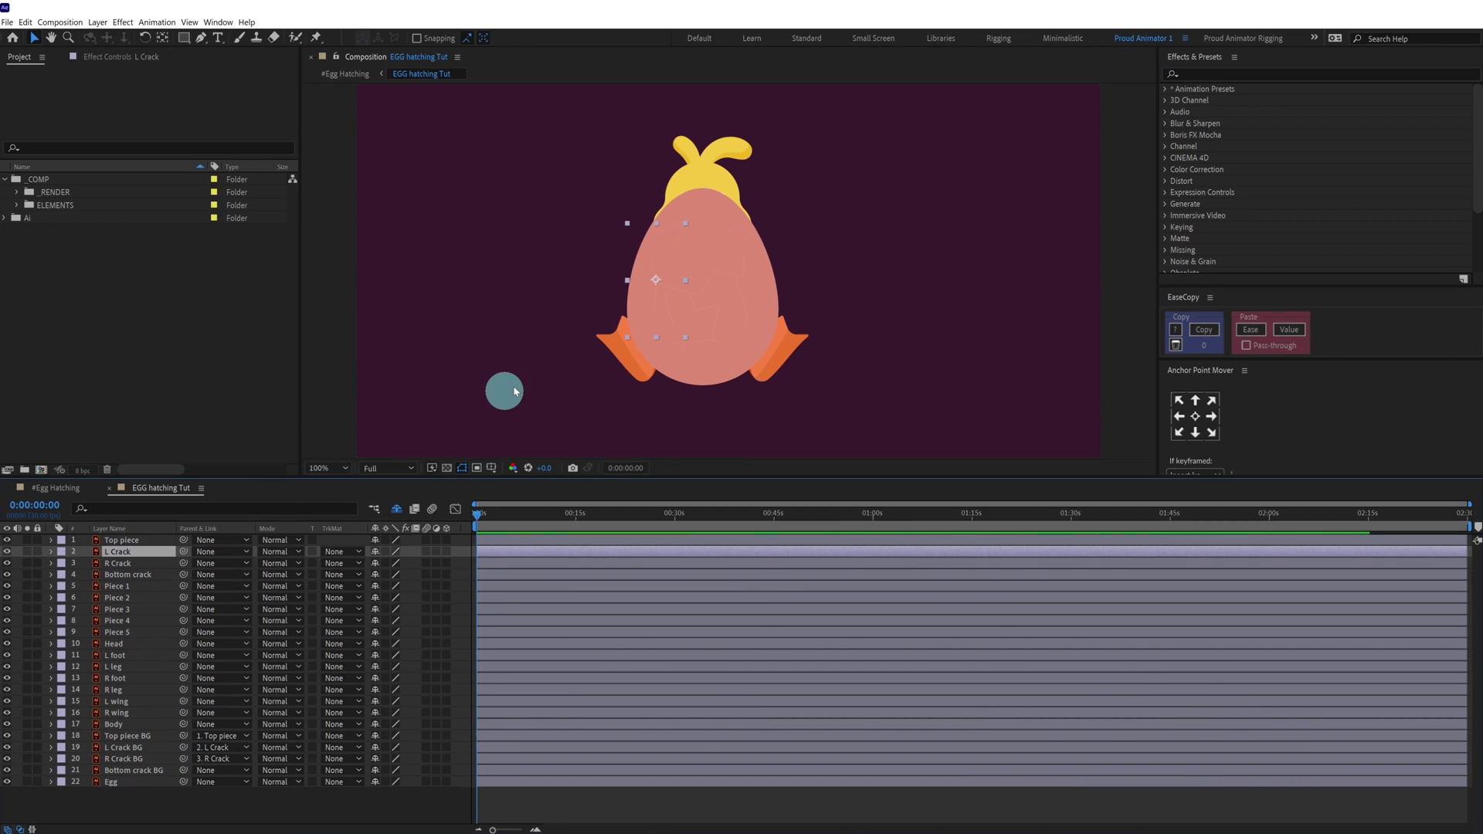
pyautogui.moveTo(659, 302); pyautogui.dragTo(558, 293)
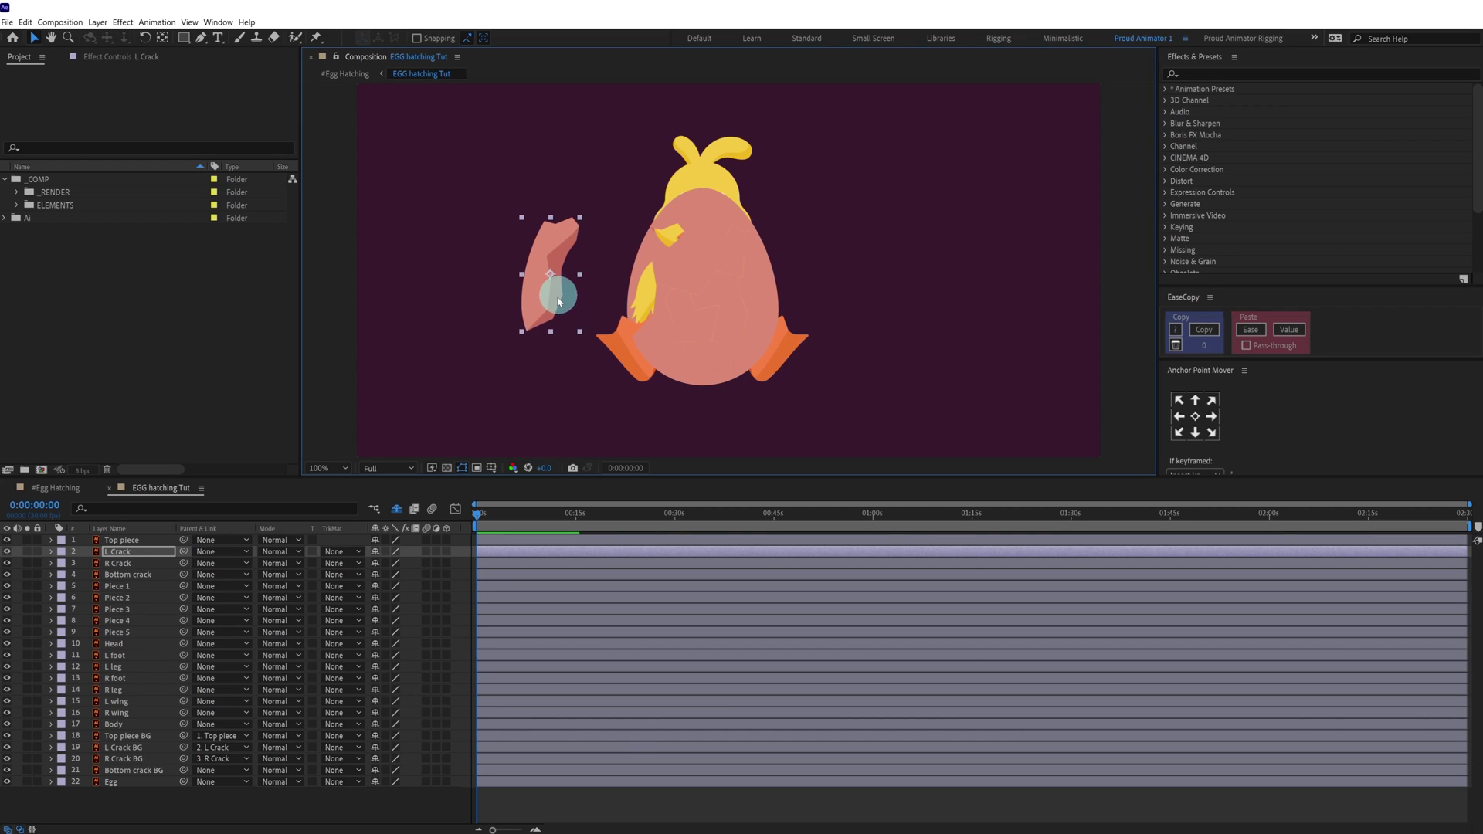
pyautogui.hotkey('ctrl', 'z')
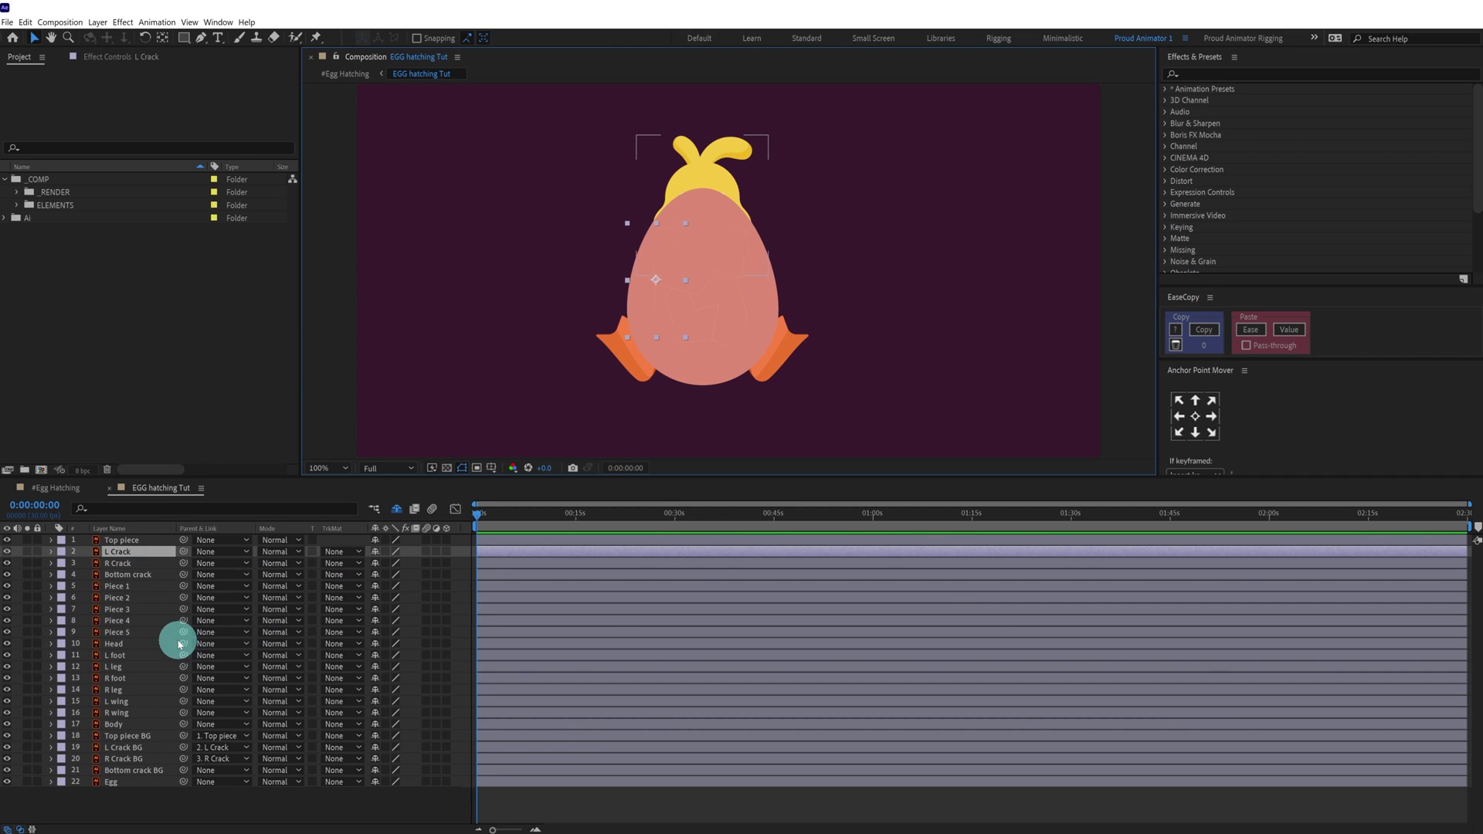
# Pre-compose the layers from Head through Body into a composition named Duck, and hide it
pyautogui.click(118, 645)
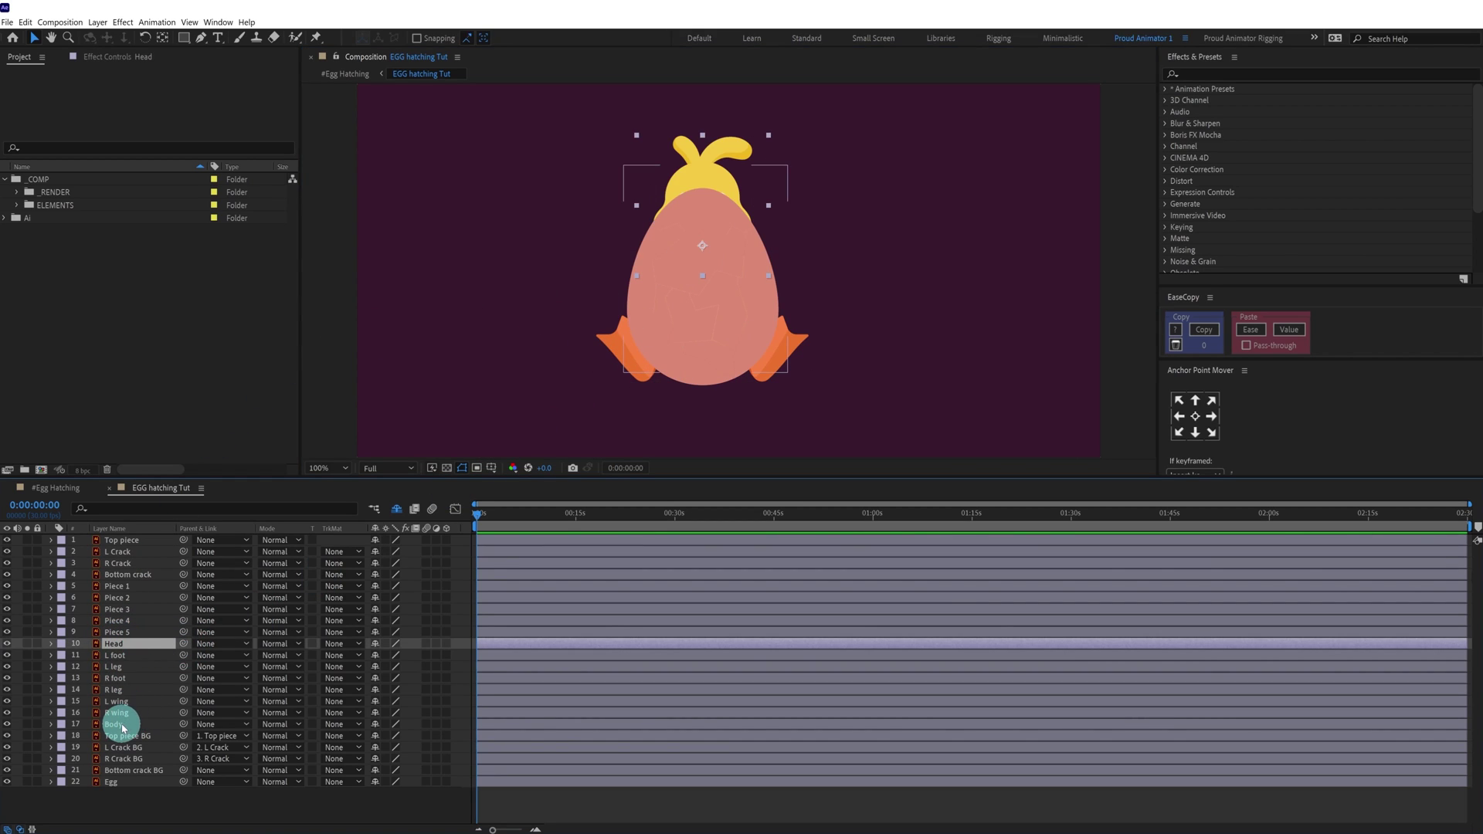
pyautogui.keyDown('shift'); pyautogui.click(116, 724); pyautogui.keyUp('shift')
pyautogui.hotkey('ctrl', 'shift', 'c')
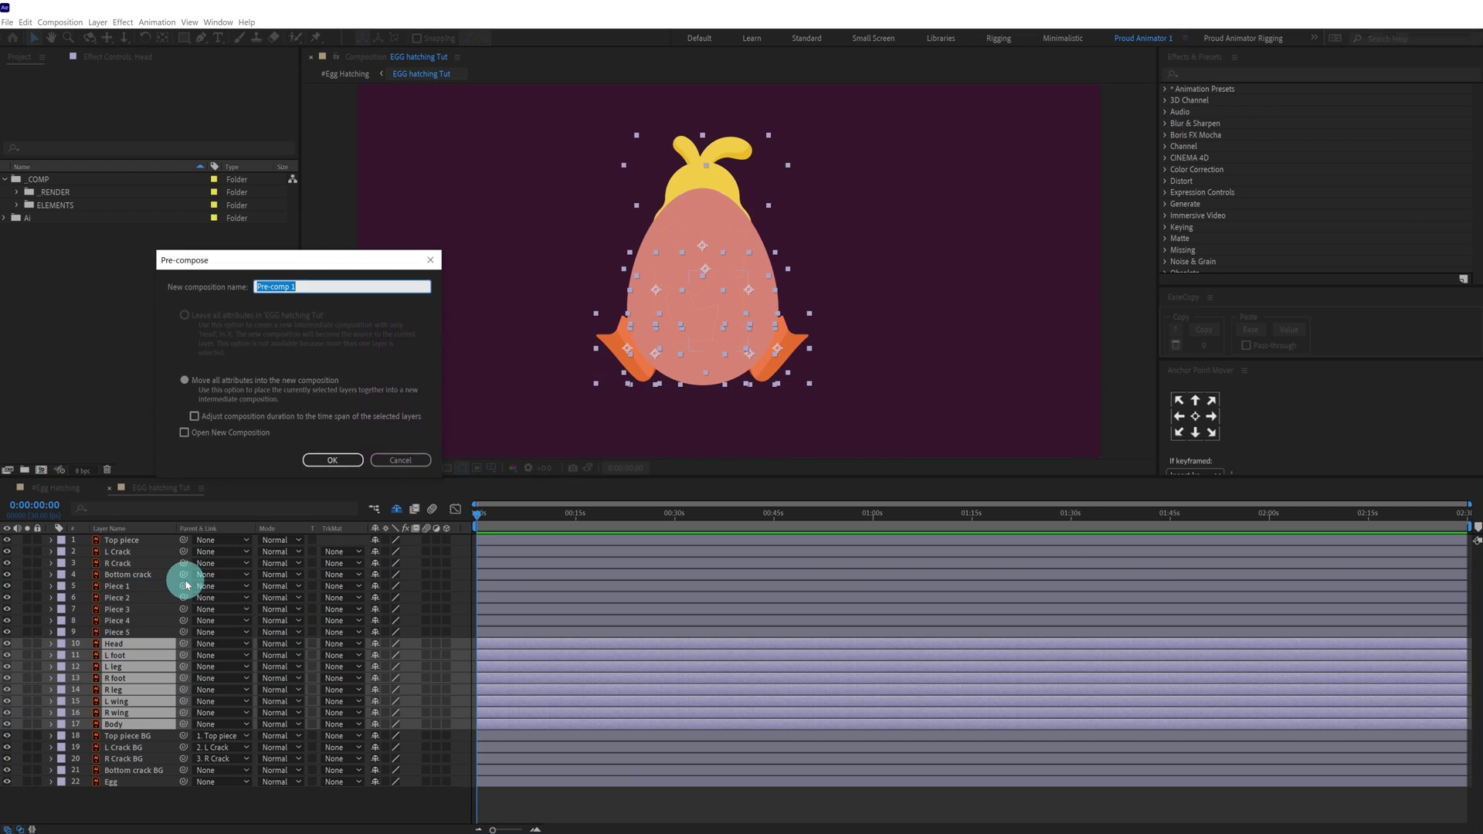
pyautogui.press('Return')
pyautogui.click(7, 644)
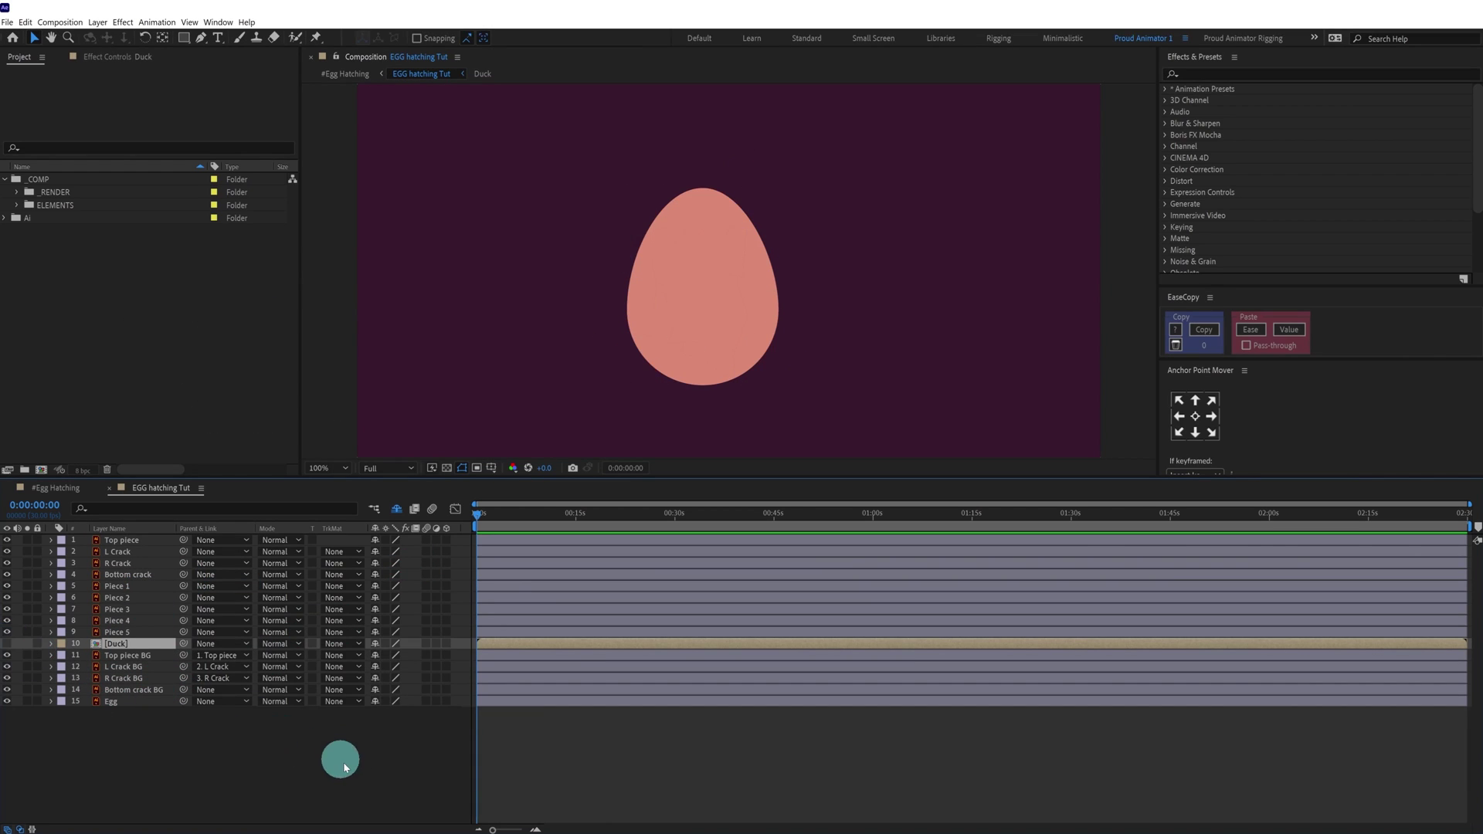
# Parent Top piece through Piece 5 and Duck to the Egg layer, and Bottom crack BG to Bottom crack
pyautogui.click(125, 542)
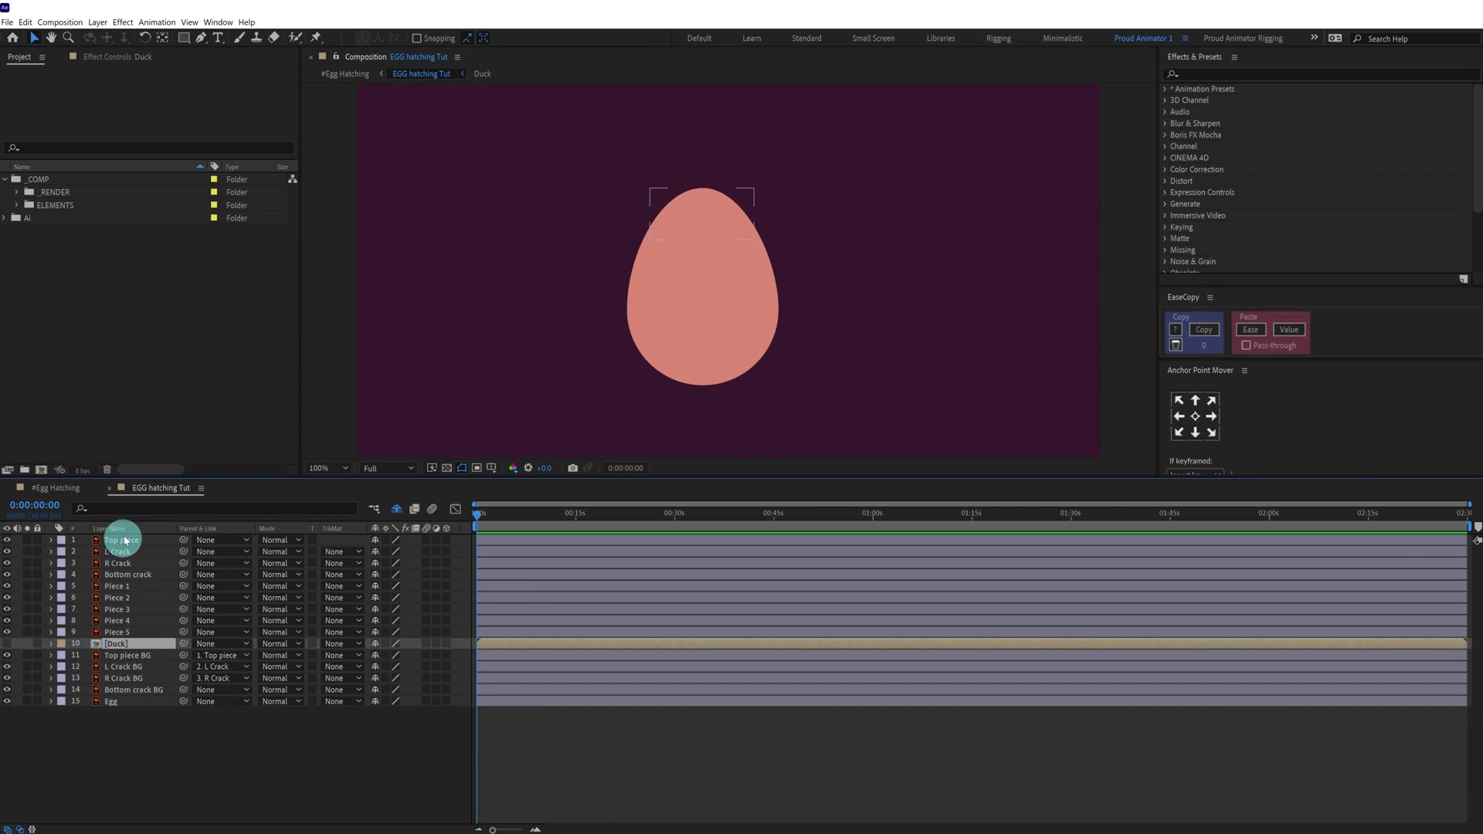
pyautogui.click(125, 544)
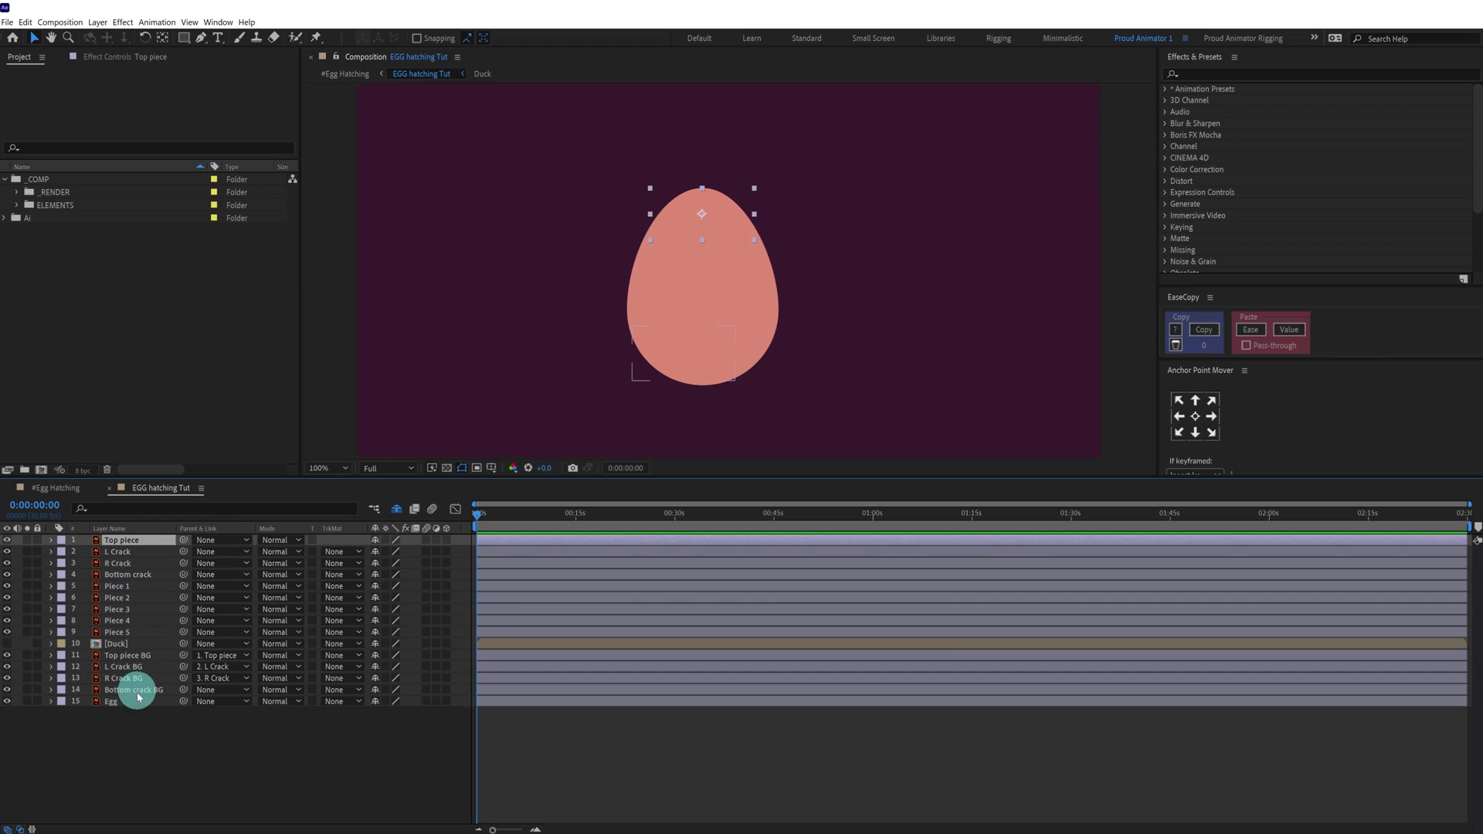
pyautogui.keyDown('shift'); pyautogui.click(121, 632); pyautogui.keyUp('shift')
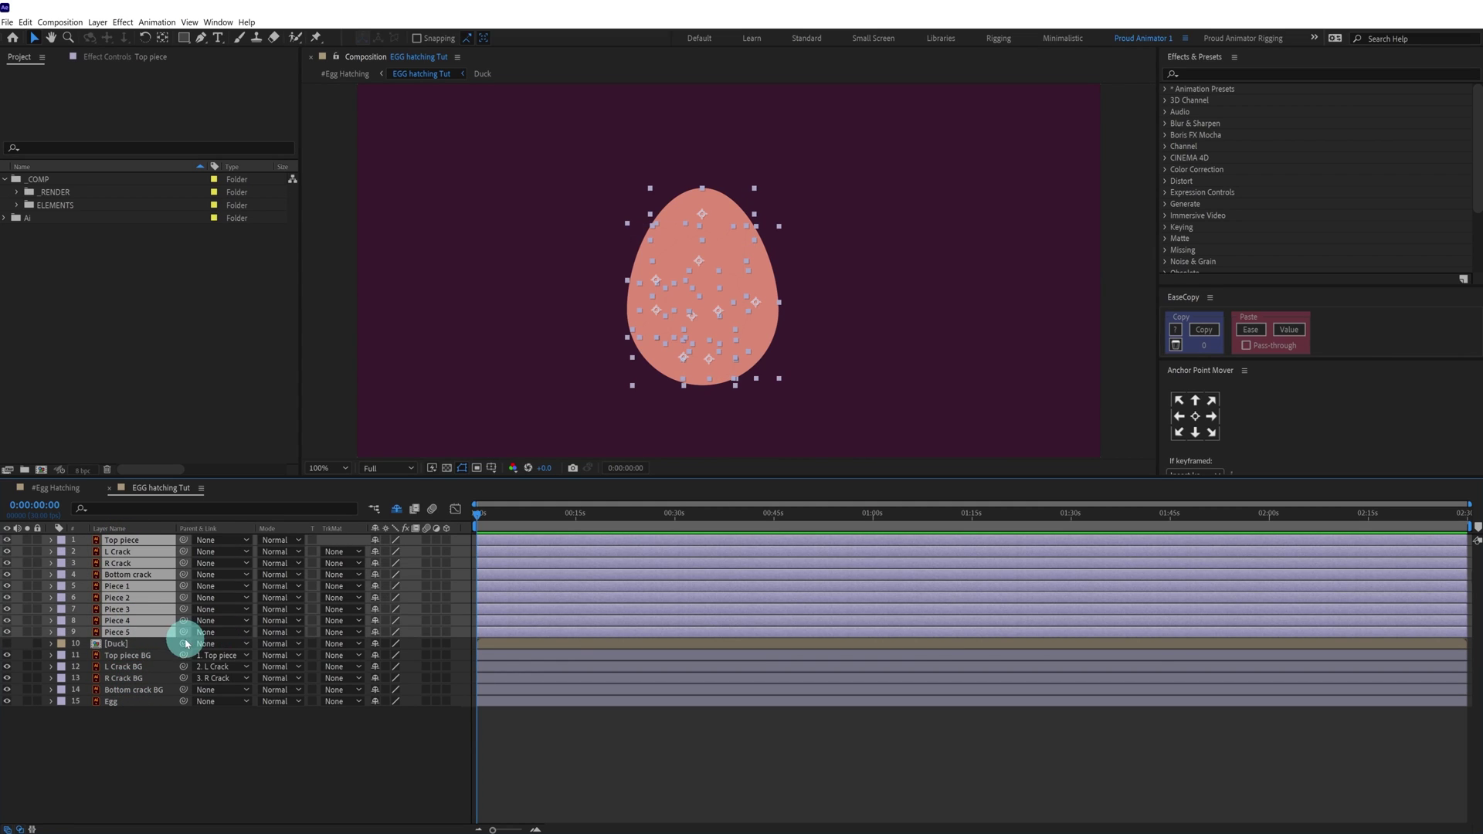
pyautogui.keyDown('shift'); pyautogui.click(124, 645); pyautogui.keyUp('shift')
pyautogui.moveTo(184, 644); pyautogui.dragTo(133, 690)
pyautogui.hotkey('ctrl', 'z')
pyautogui.hotkey('ctrl', 'z')
pyautogui.moveTo(184, 643); pyautogui.dragTo(128, 575)
pyautogui.click(147, 689)
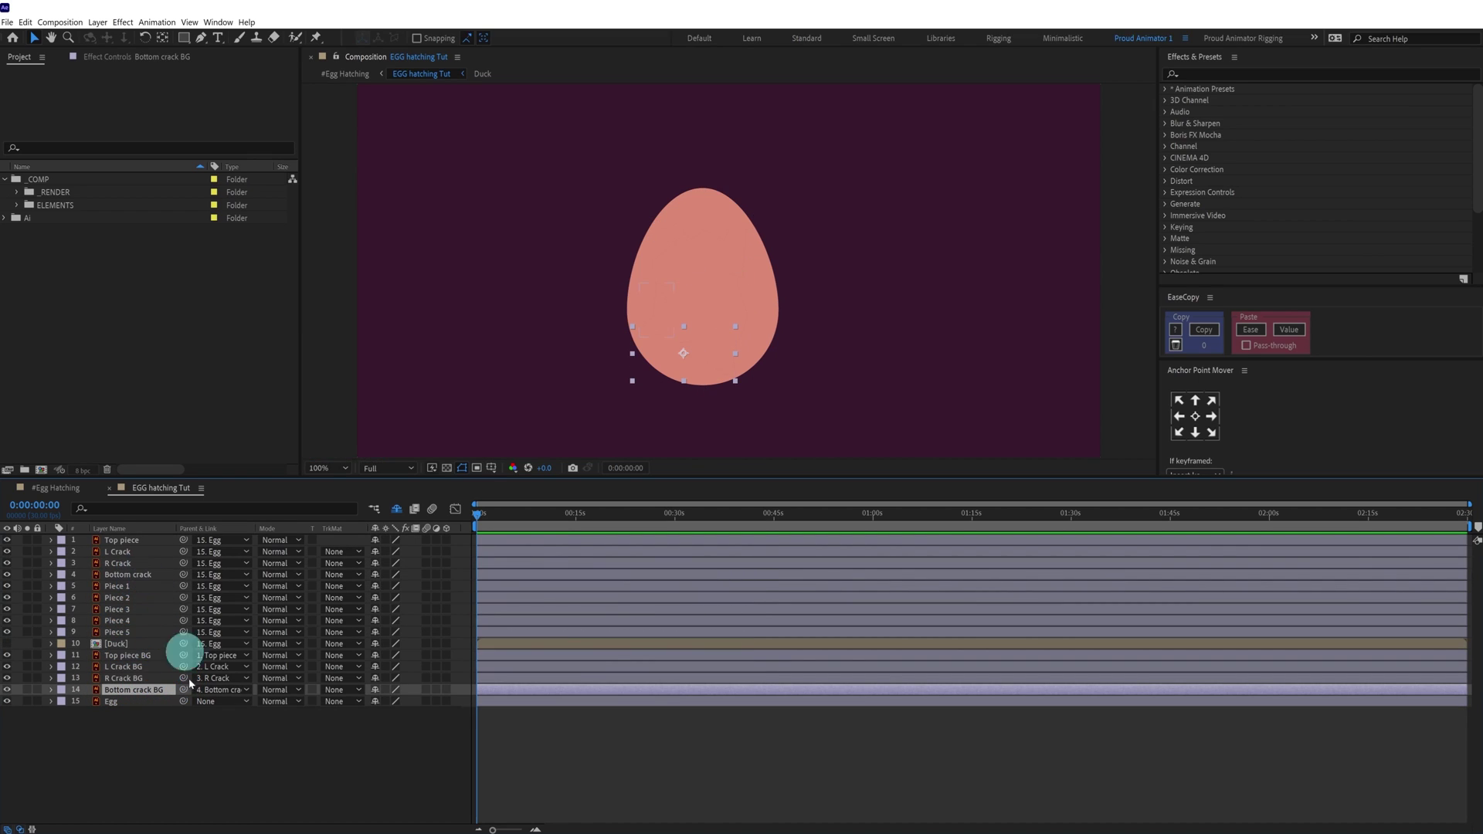
# Move the Egg layer to check that its parented parts follow, and undo the move
pyautogui.click(123, 701)
pyautogui.moveTo(715, 359)
pyautogui.mouseDown()
pyautogui.moveTo(745, 332)
pyautogui.moveTo(721, 353)
pyautogui.mouseUp()
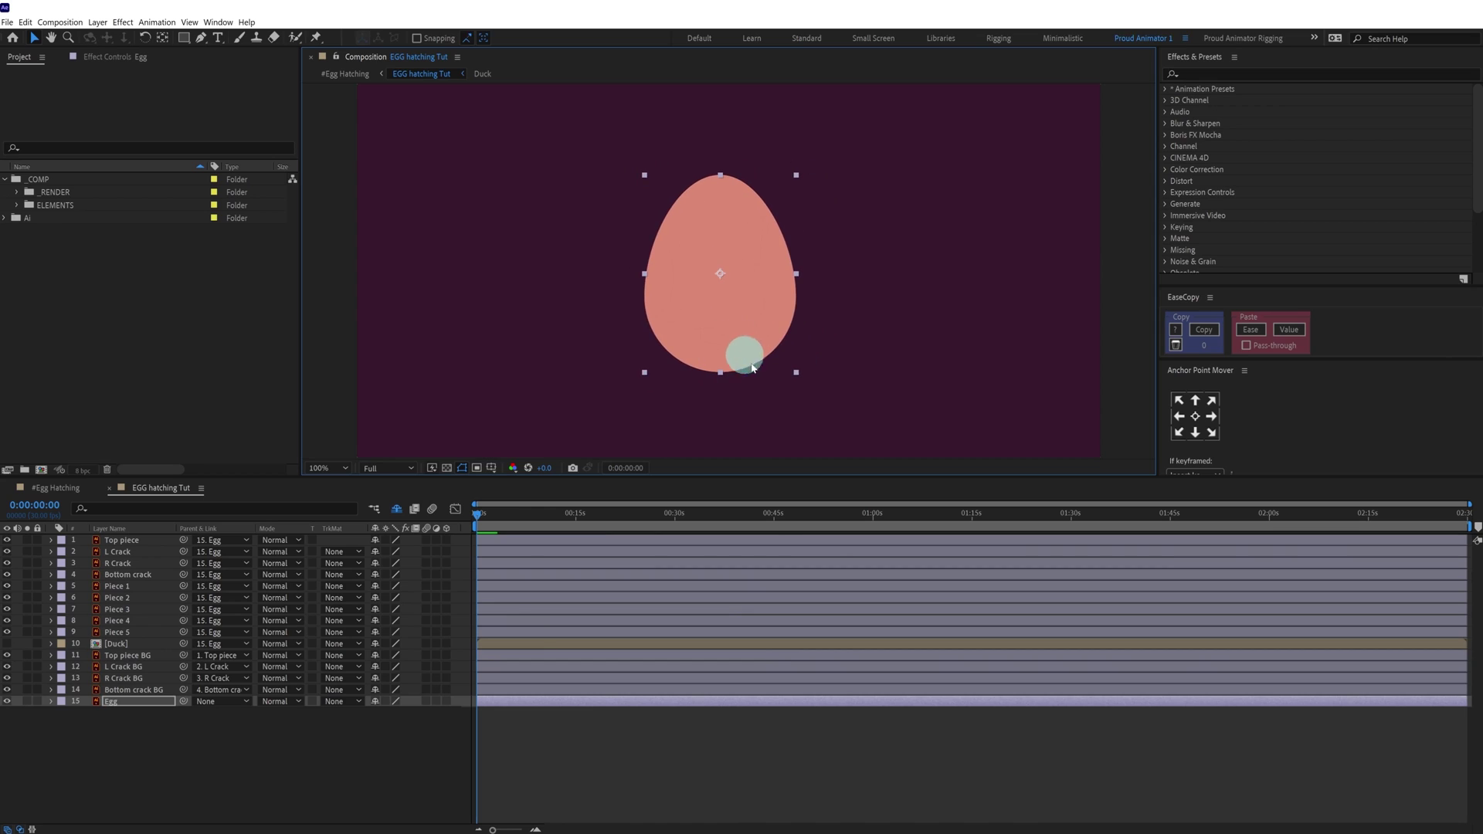
pyautogui.hotkey('ctrl', 'z')
# Move the Egg layer's anchor point down to the egg's bottom centre
pyautogui.scroll(2, 799, 355)
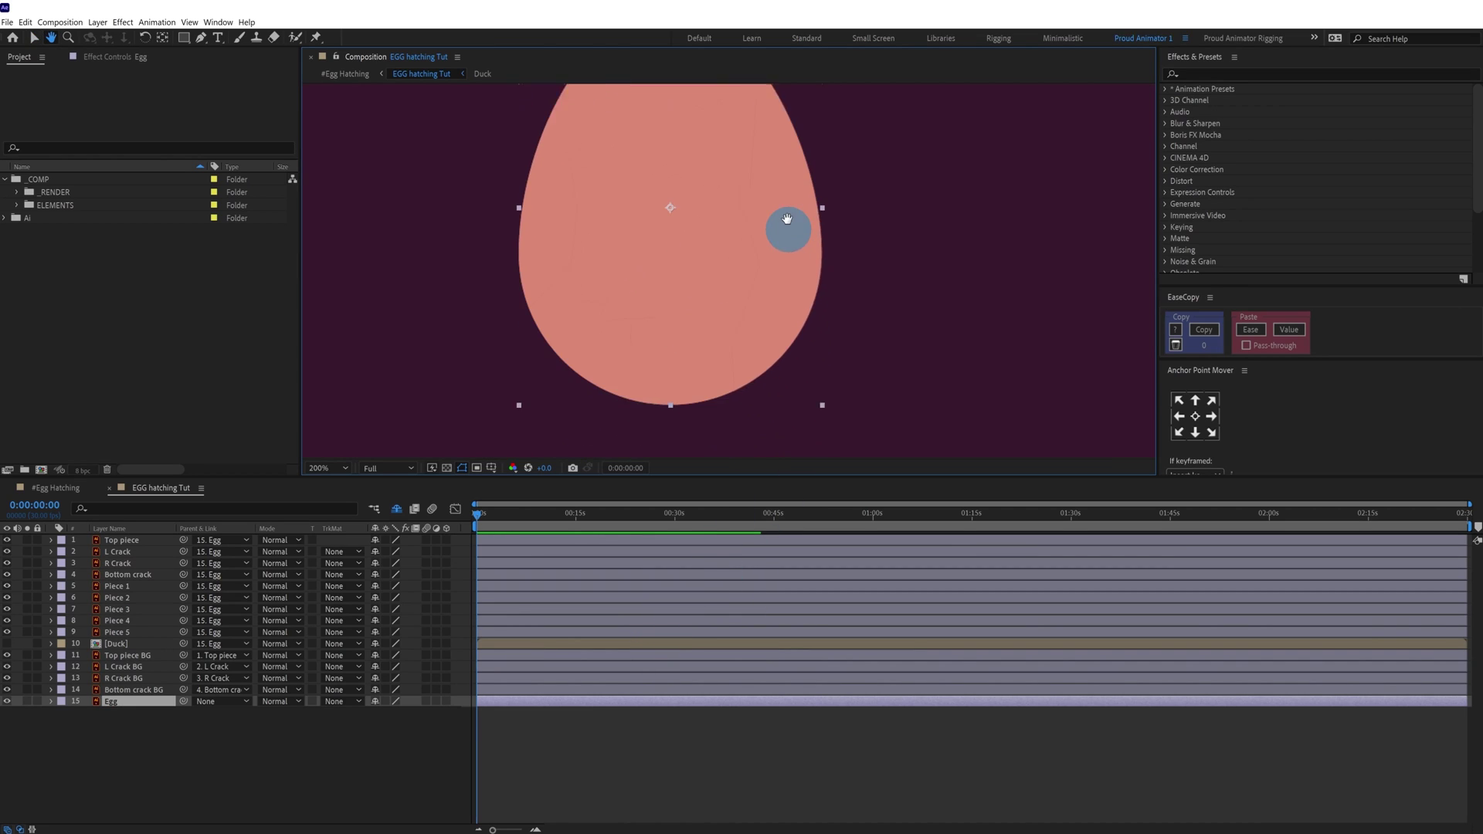
pyautogui.press('y')
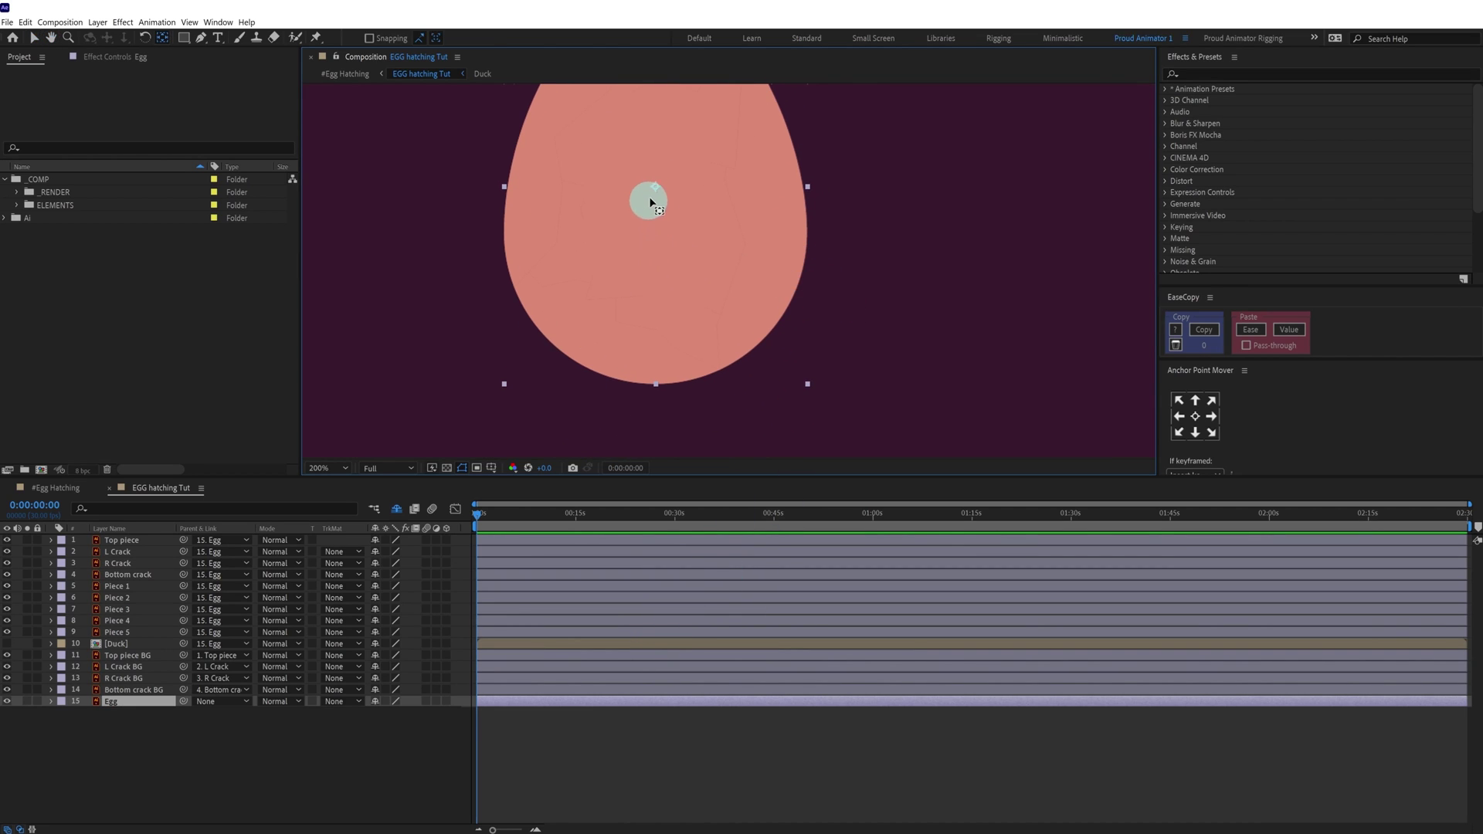
pyautogui.moveTo(656, 187); pyautogui.dragTo(660, 270)
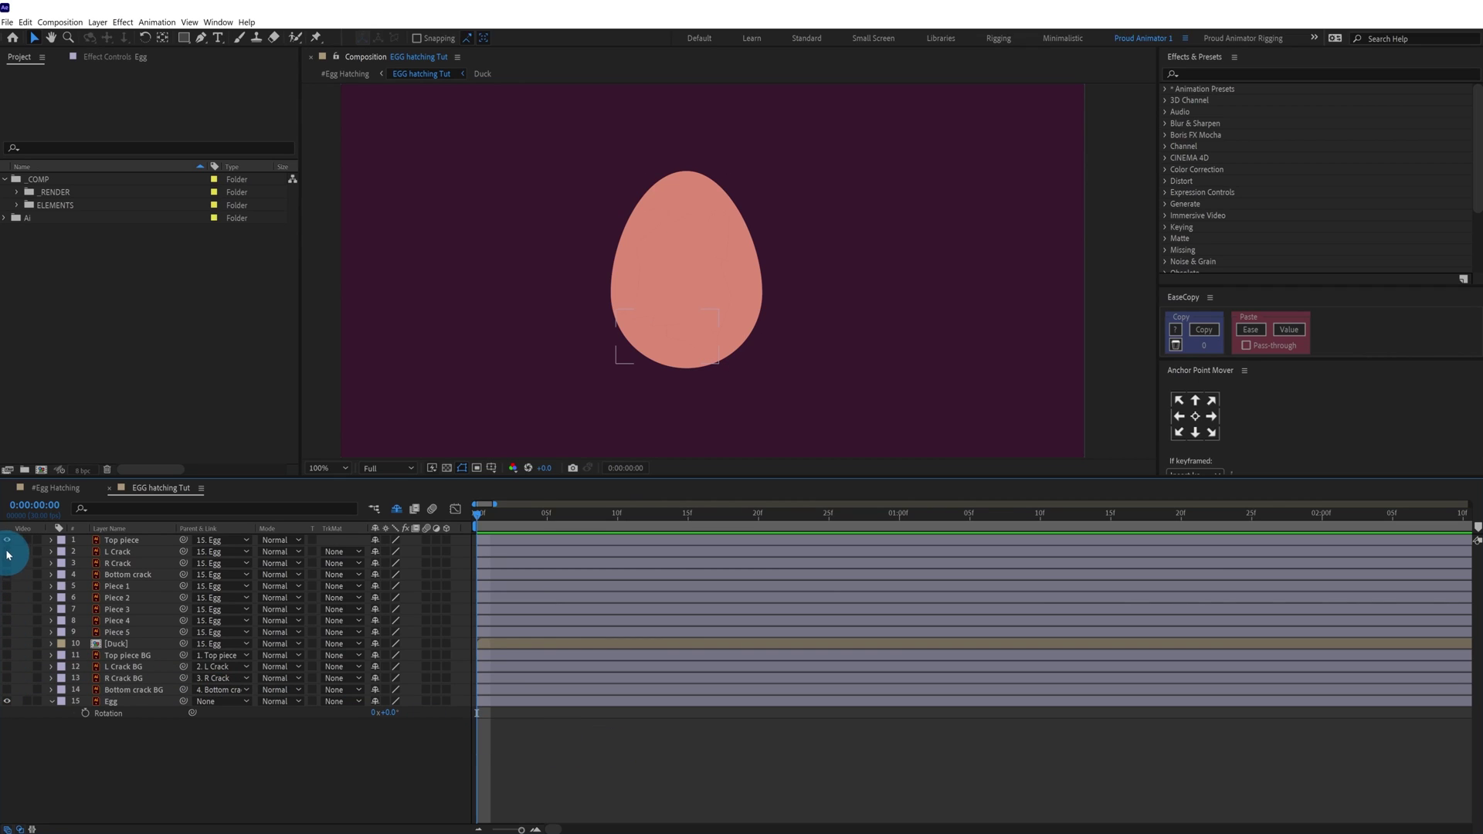
# With only the Egg layer visible, keyframe its Rotation at 0° on frame 0 and -12° on frame 8
pyautogui.keyDown('alt'); pyautogui.click(7, 702); pyautogui.keyUp('alt')
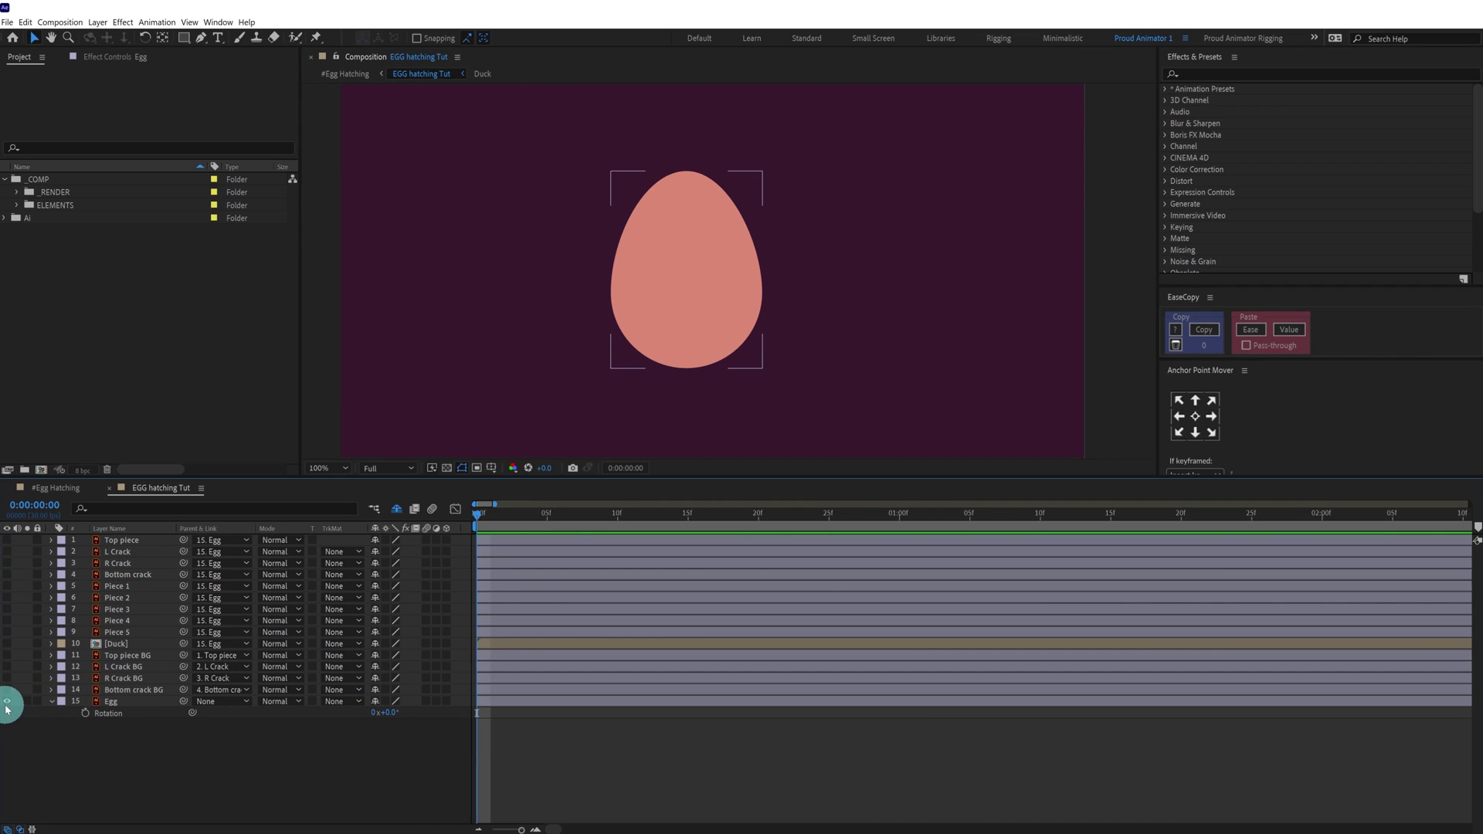
pyautogui.click(138, 702)
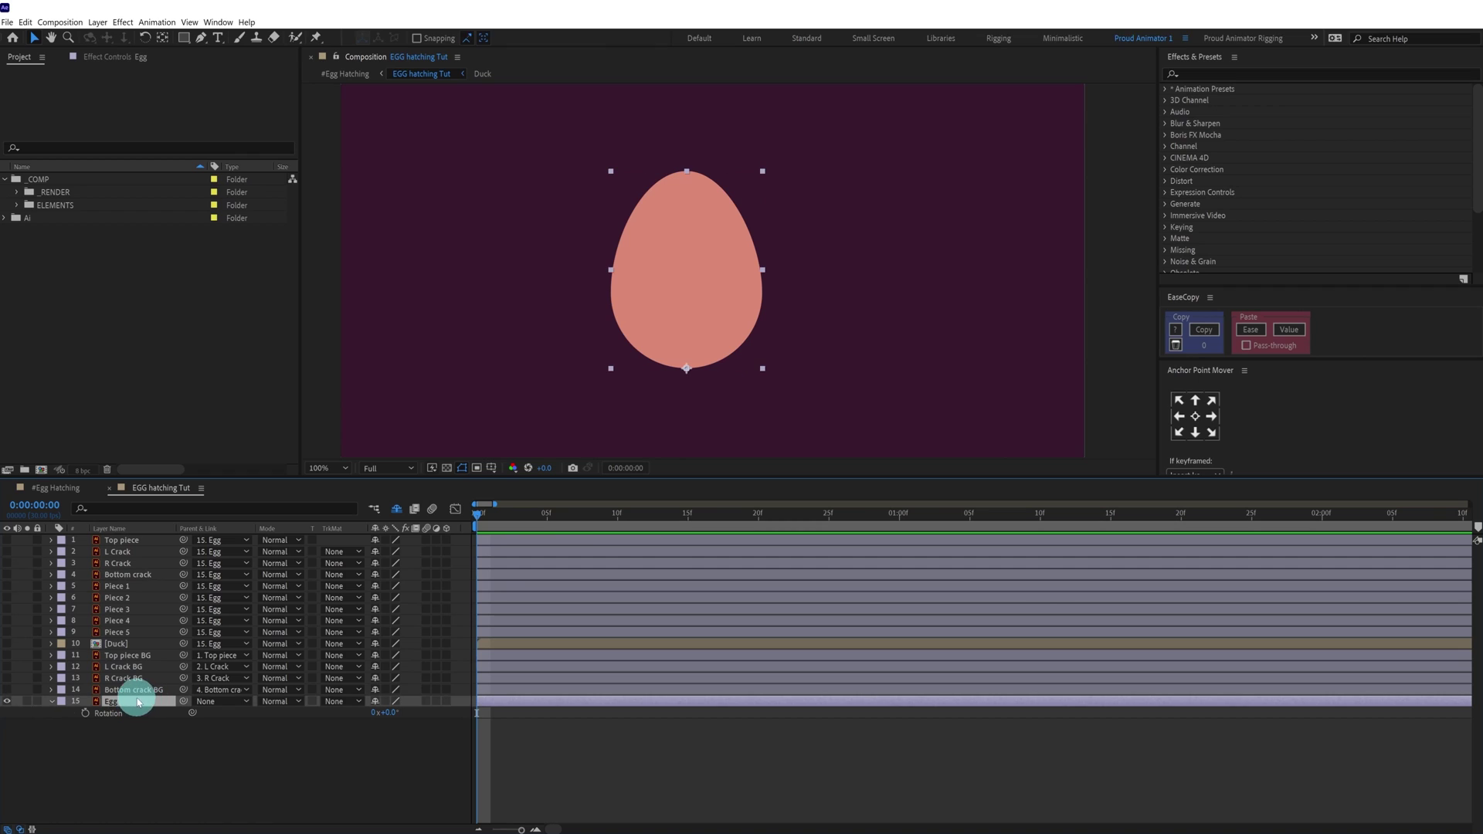
pyautogui.click(86, 714)
pyautogui.click(40, 505)
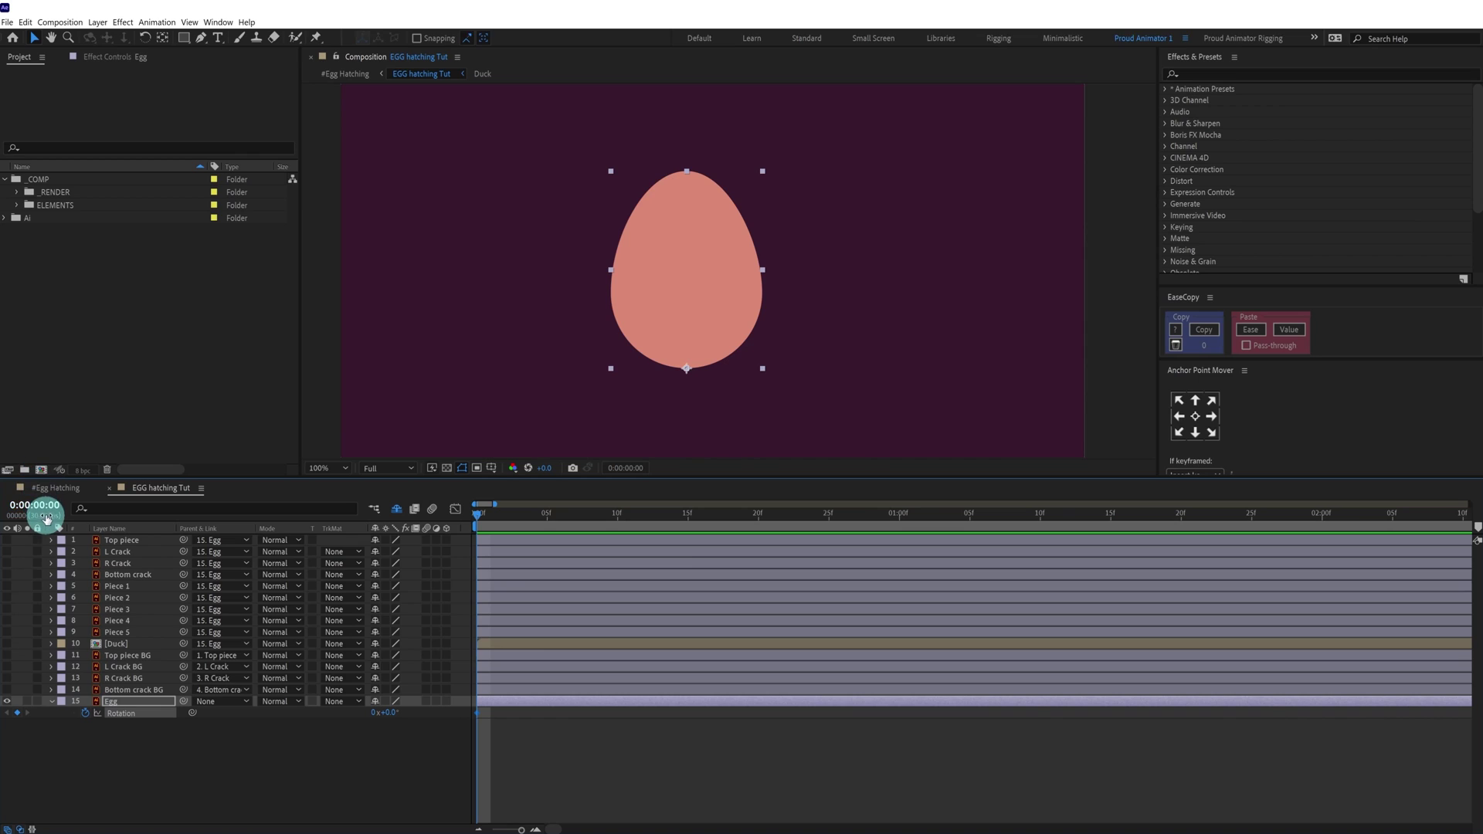
pyautogui.write('+8')
pyautogui.press('Return')
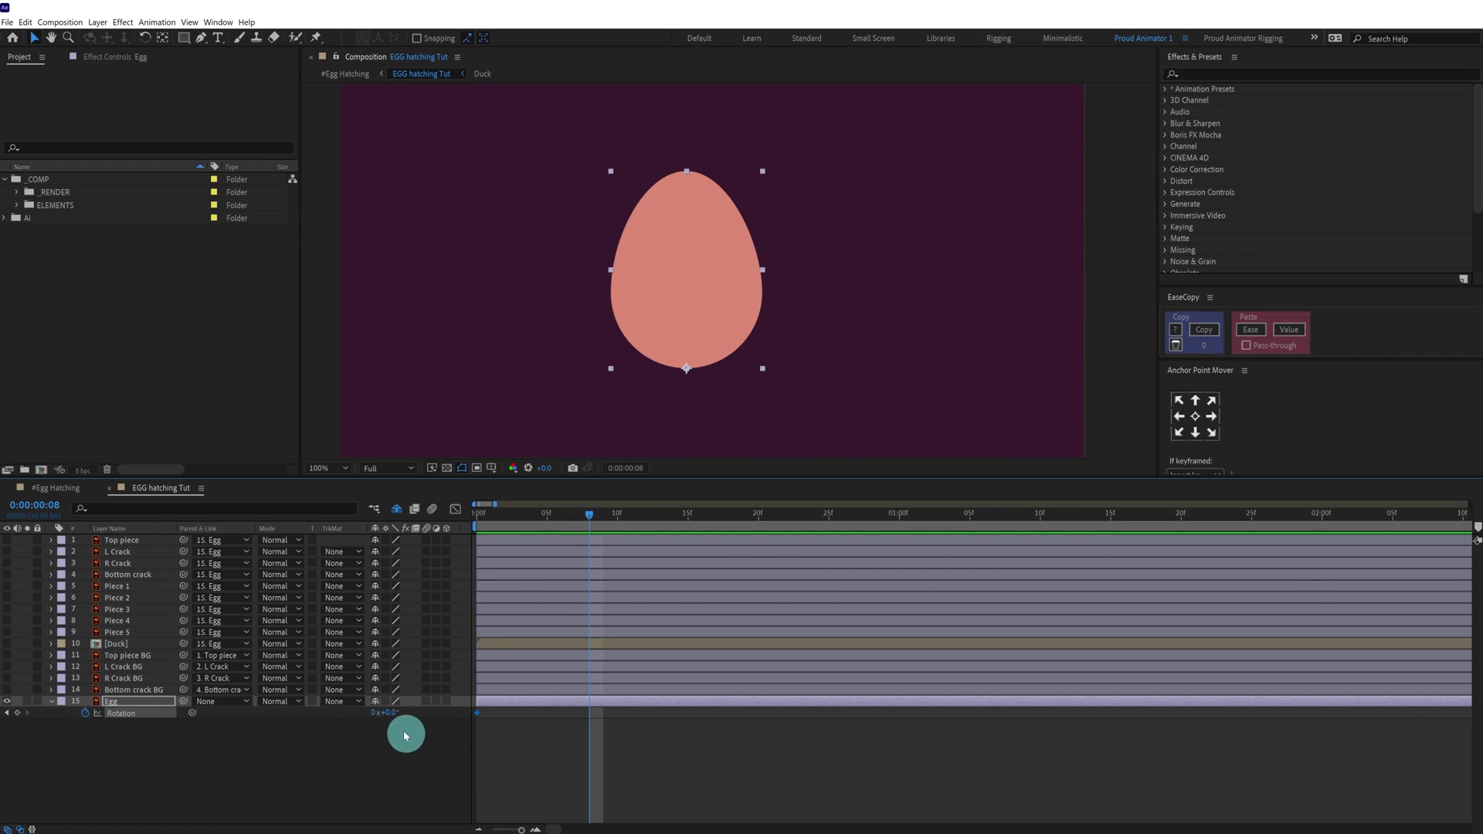
pyautogui.moveTo(390, 713); pyautogui.dragTo(381, 711)
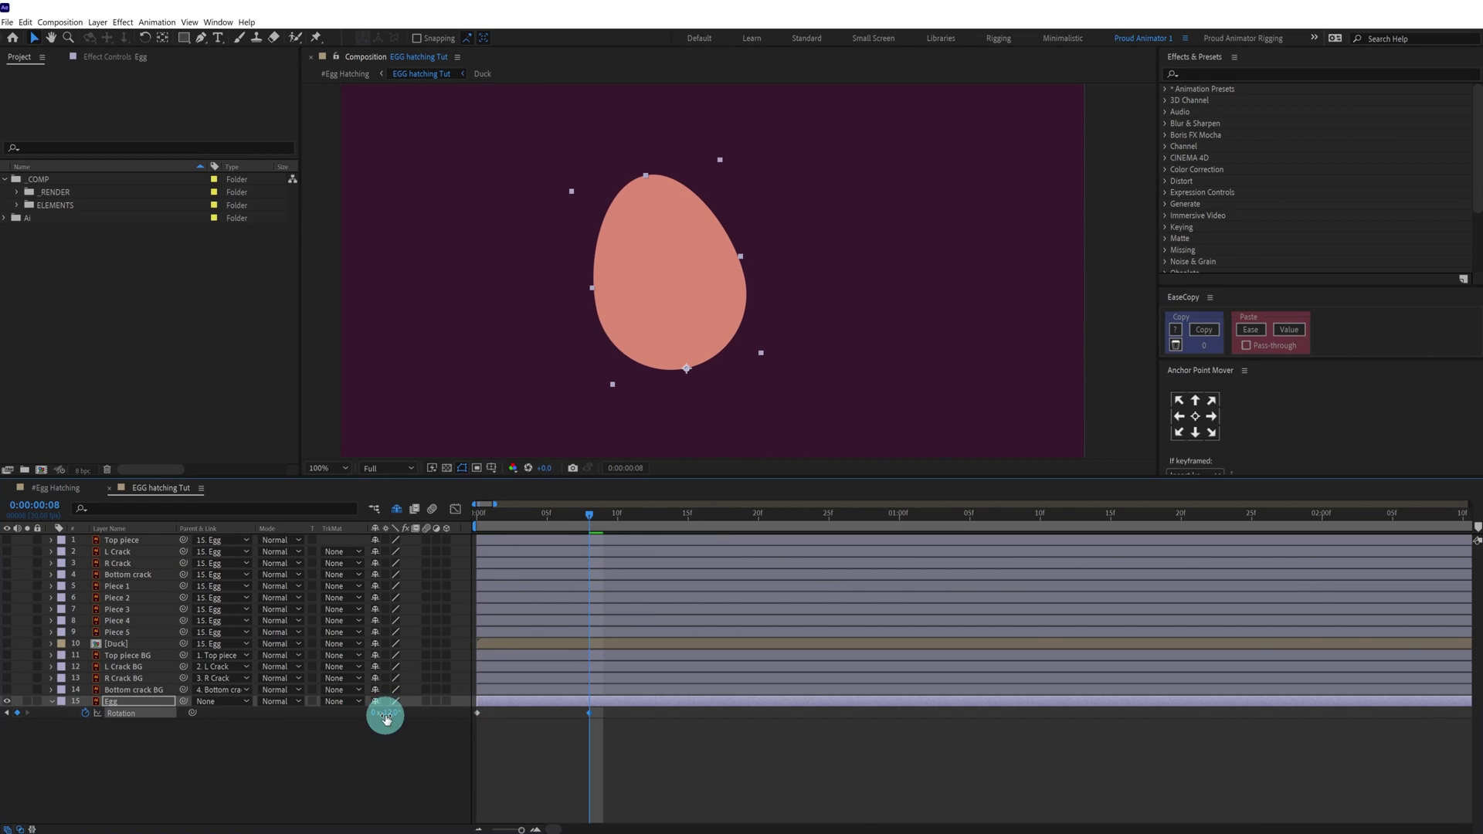
# Add an Egg Rotation keyframe of 12° at frame 16
pyautogui.click(40, 506)
pyautogui.press('Return')
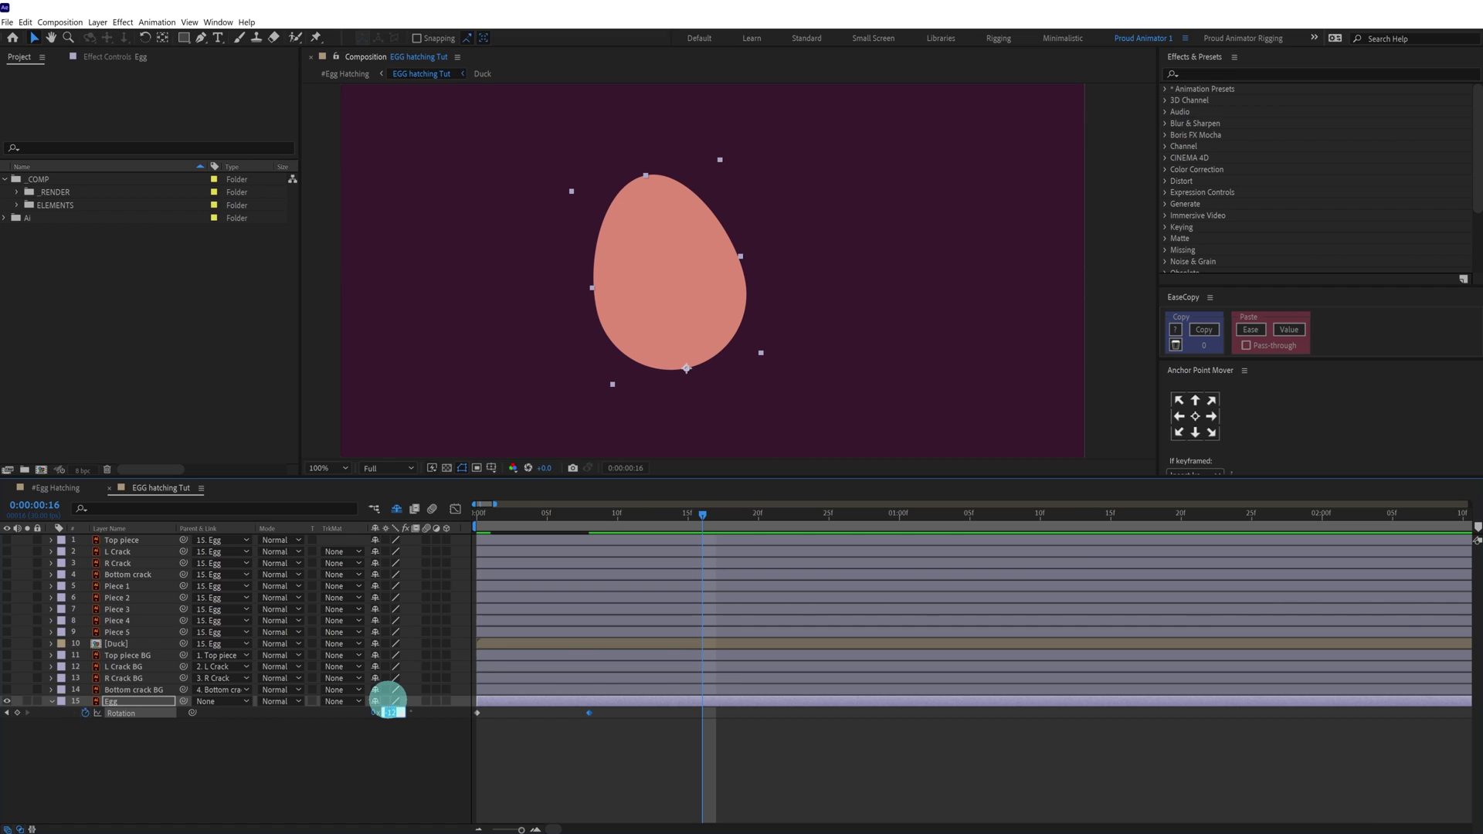
pyautogui.click(389, 703)
pyautogui.write('12')
pyautogui.press('Return')
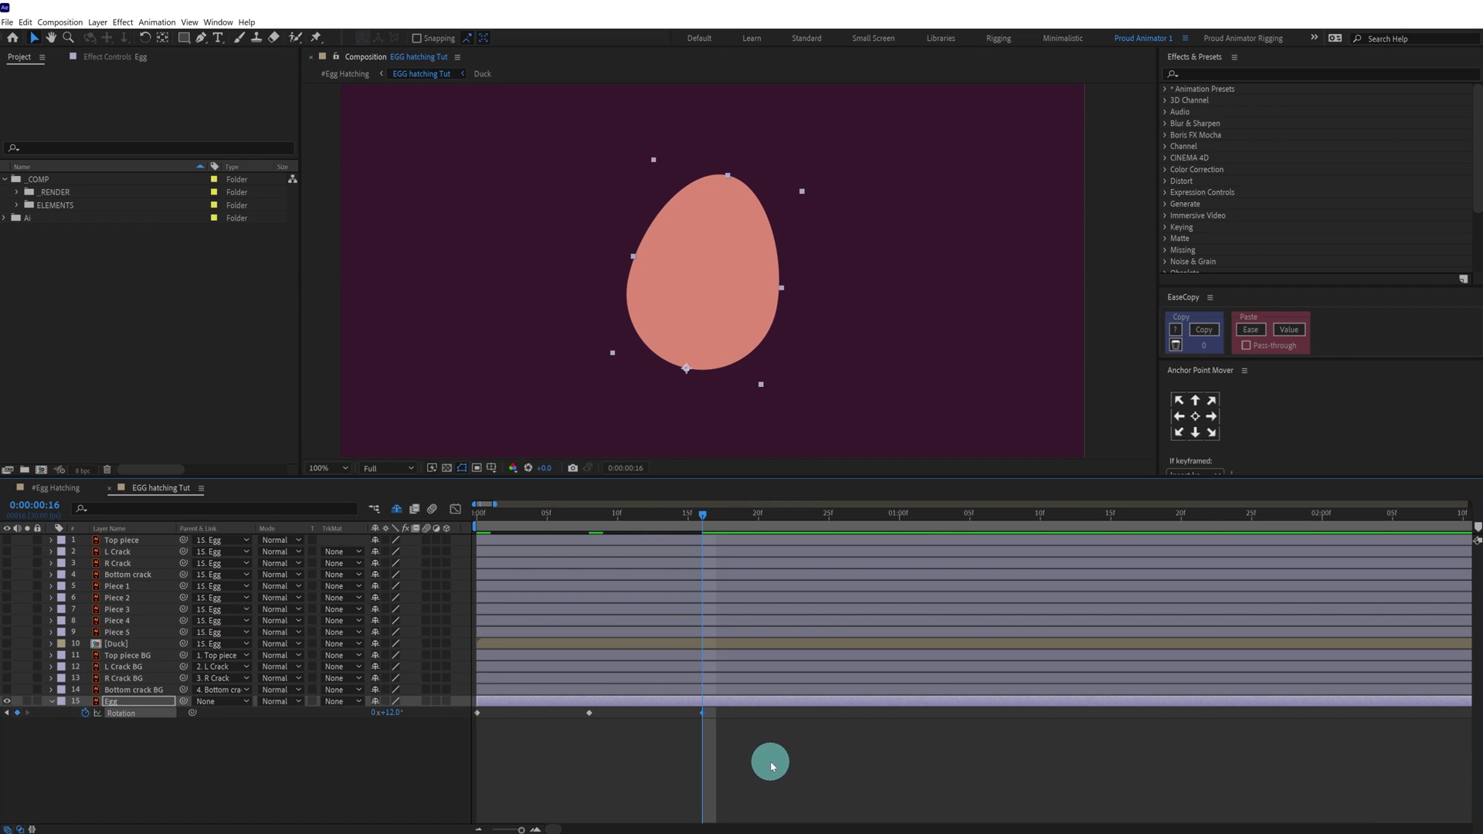
# Go 6 frames forward to frame 22 and set the Egg's Rotation to -6°
pyautogui.click(35, 505)
pyautogui.write('+6')
pyautogui.press('Return')
pyautogui.click(394, 711)
pyautogui.write('-6')
pyautogui.press('Return')
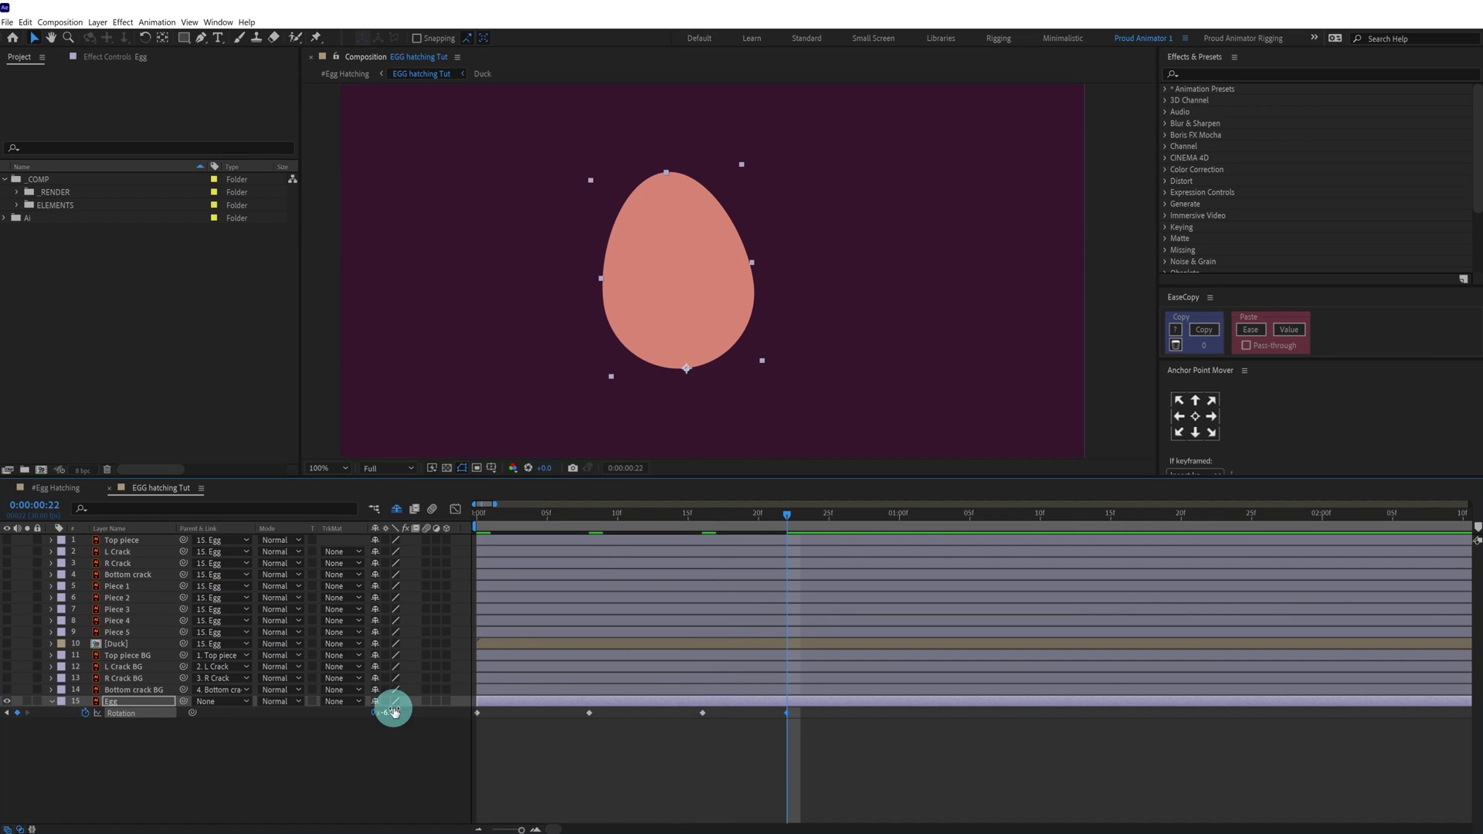
# Go 5 frames forward to frame 27 and set the Egg's Rotation to 2.5°
pyautogui.press('pagedown')
pyautogui.press('pagedown')
pyautogui.press('pagedown')
pyautogui.press('pagedown')
pyautogui.press('pagedown')
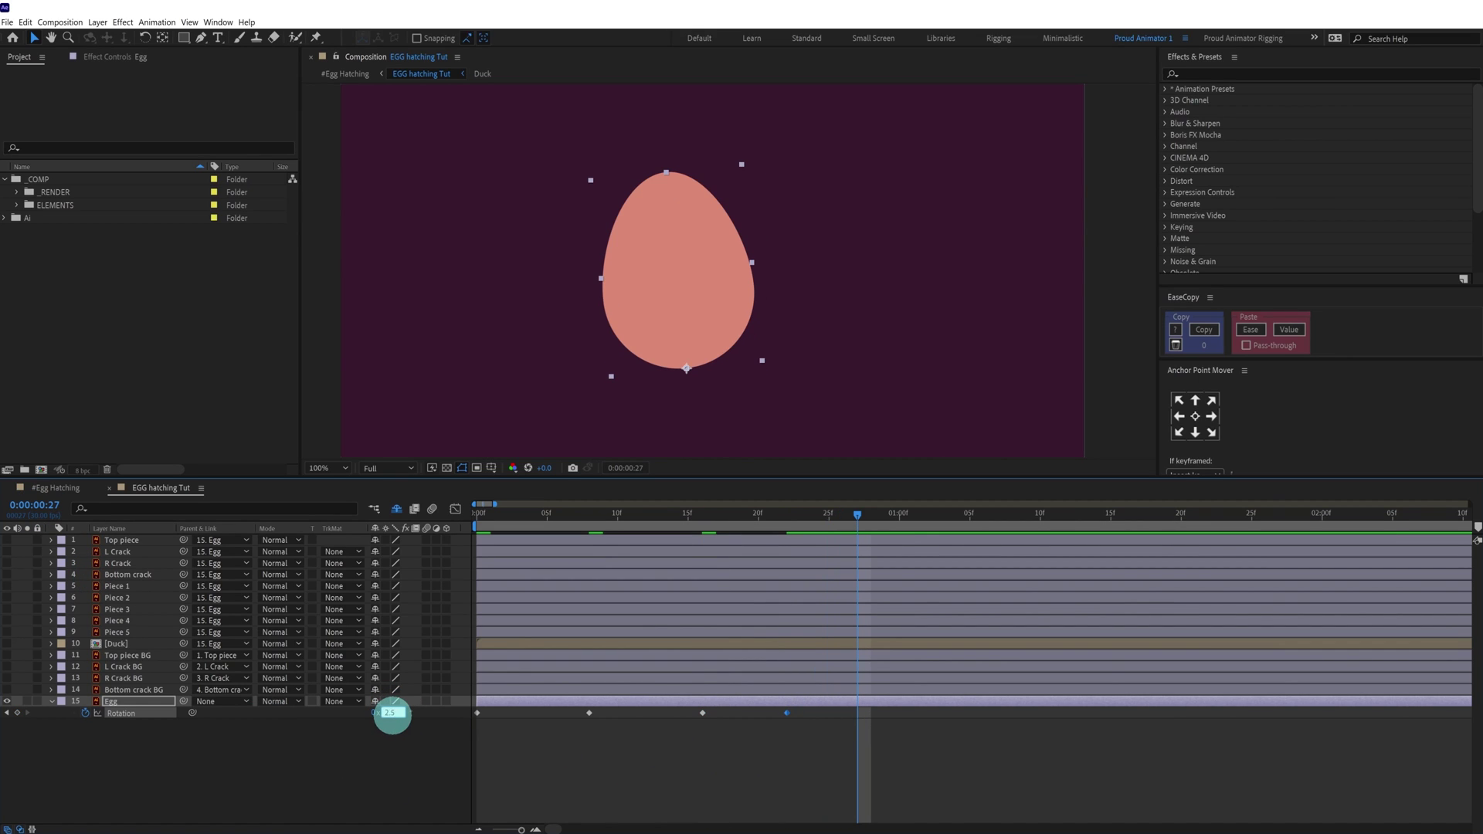
pyautogui.press('Return')
# Add an Egg Rotation keyframe of -0.9° at 0:00:01:01
pyautogui.press('pagedown')
pyautogui.press('pagedown')
pyautogui.press('pagedown')
pyautogui.press('pagedown')
pyautogui.press('pagedown')
pyautogui.press('pageup')
pyautogui.click(391, 713)
pyautogui.write('-')
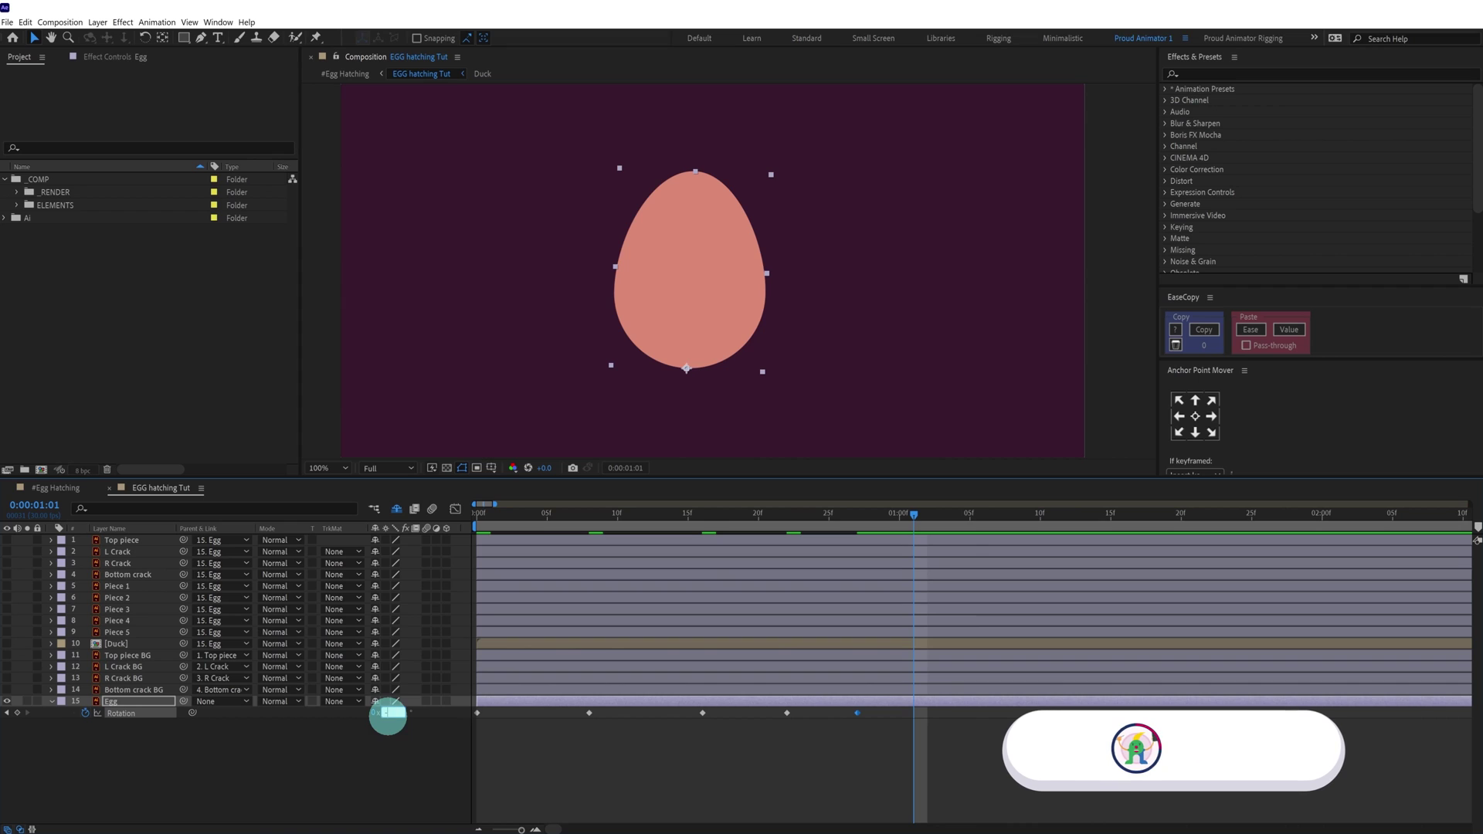
pyautogui.write('-0.9')
pyautogui.press('Return')
# Go 3 frames forward to 0:00:01:04 and set the Egg's Rotation to 0°
pyautogui.press('pagedown')
pyautogui.press('pagedown')
pyautogui.press('pagedown')
pyautogui.click(391, 713)
pyautogui.write('0')
pyautogui.press('Return')
# Apply Easy Ease to all of the Egg's Rotation keyframes and preview the rocking from the start
pyautogui.click(121, 714)
pyautogui.press('Print')
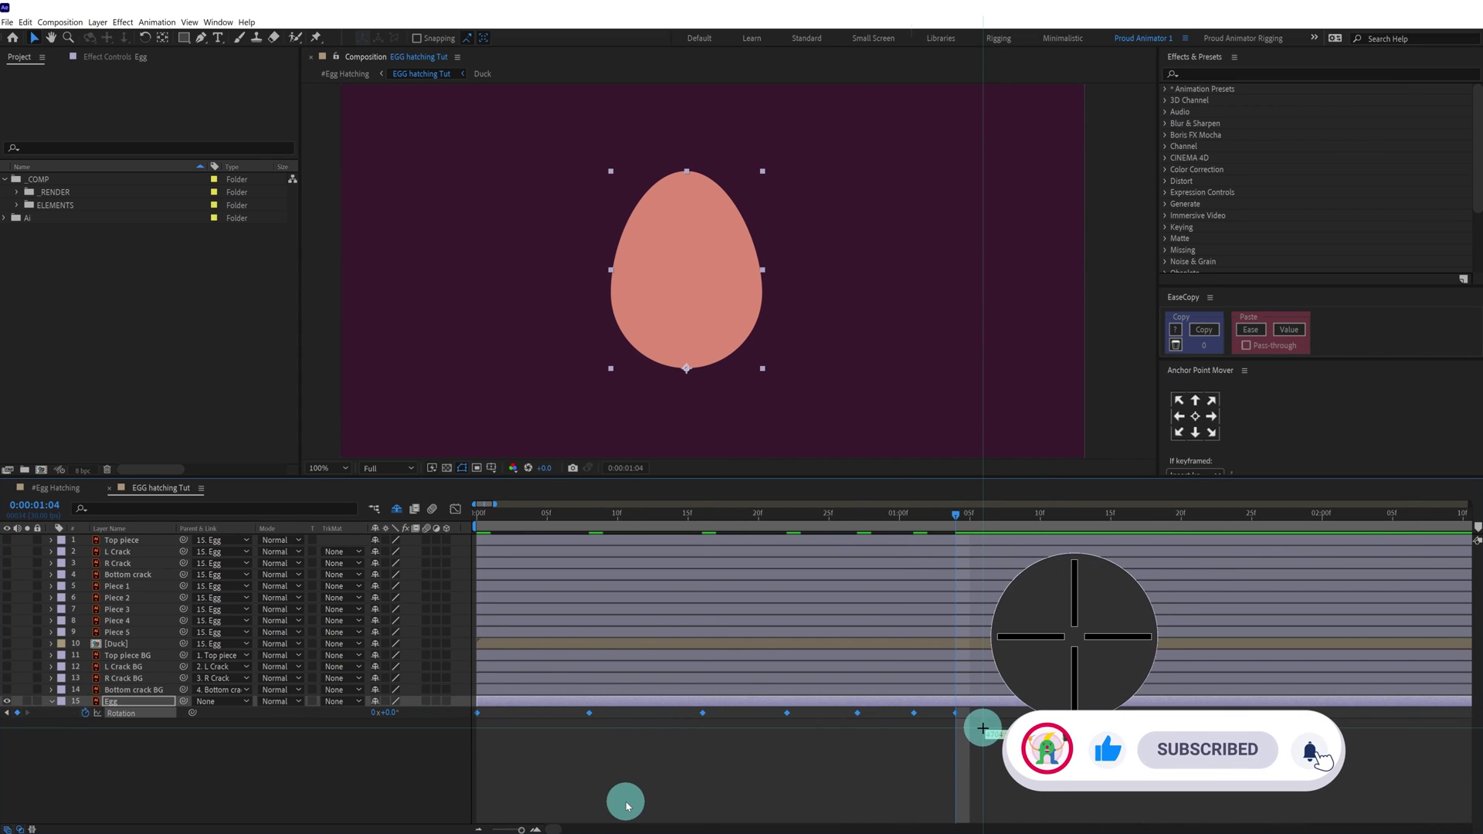
pyautogui.press('Escape')
pyautogui.click(626, 806)
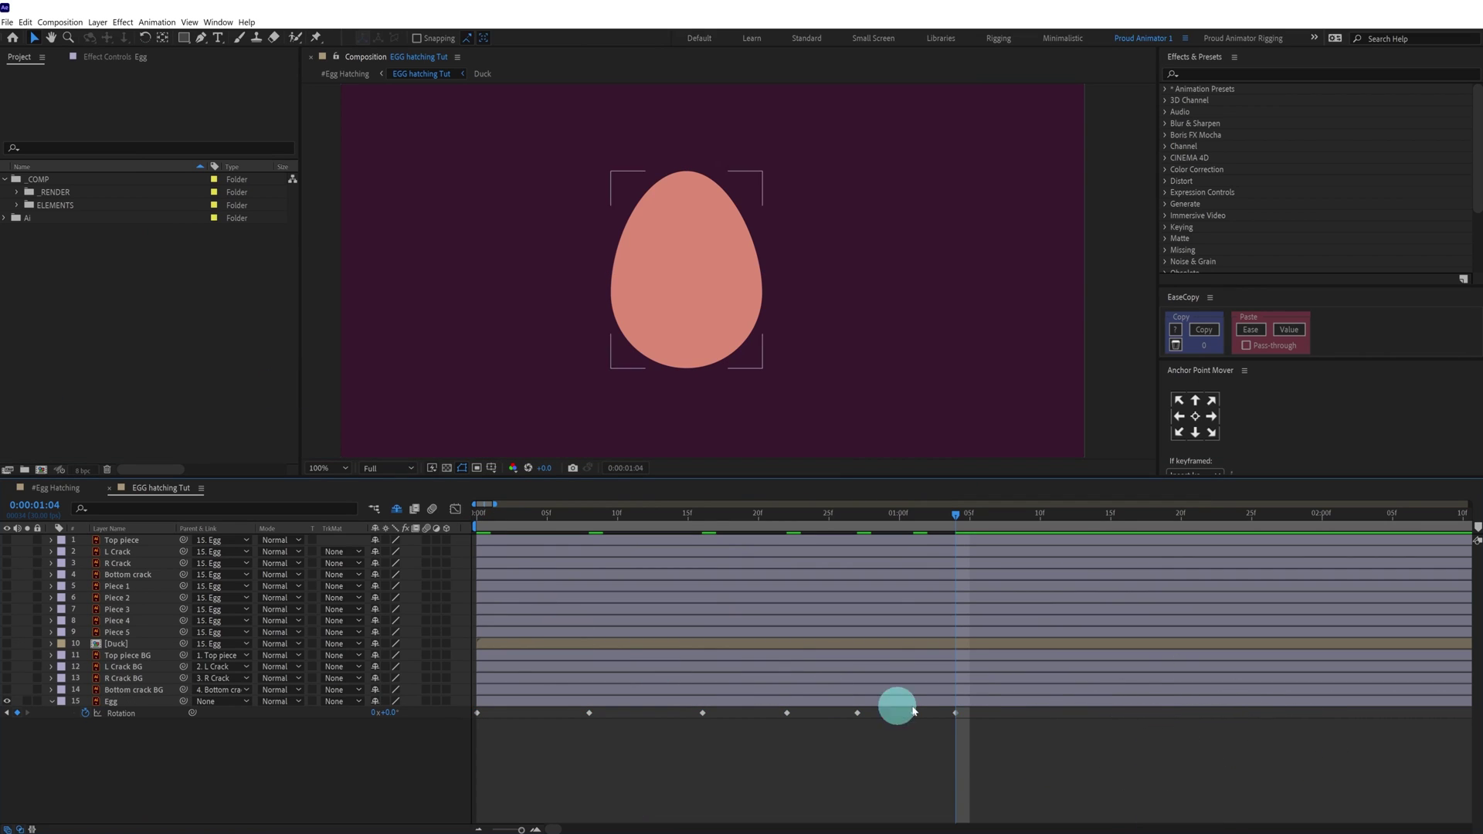
pyautogui.moveTo(977, 709); pyautogui.dragTo(425, 773)
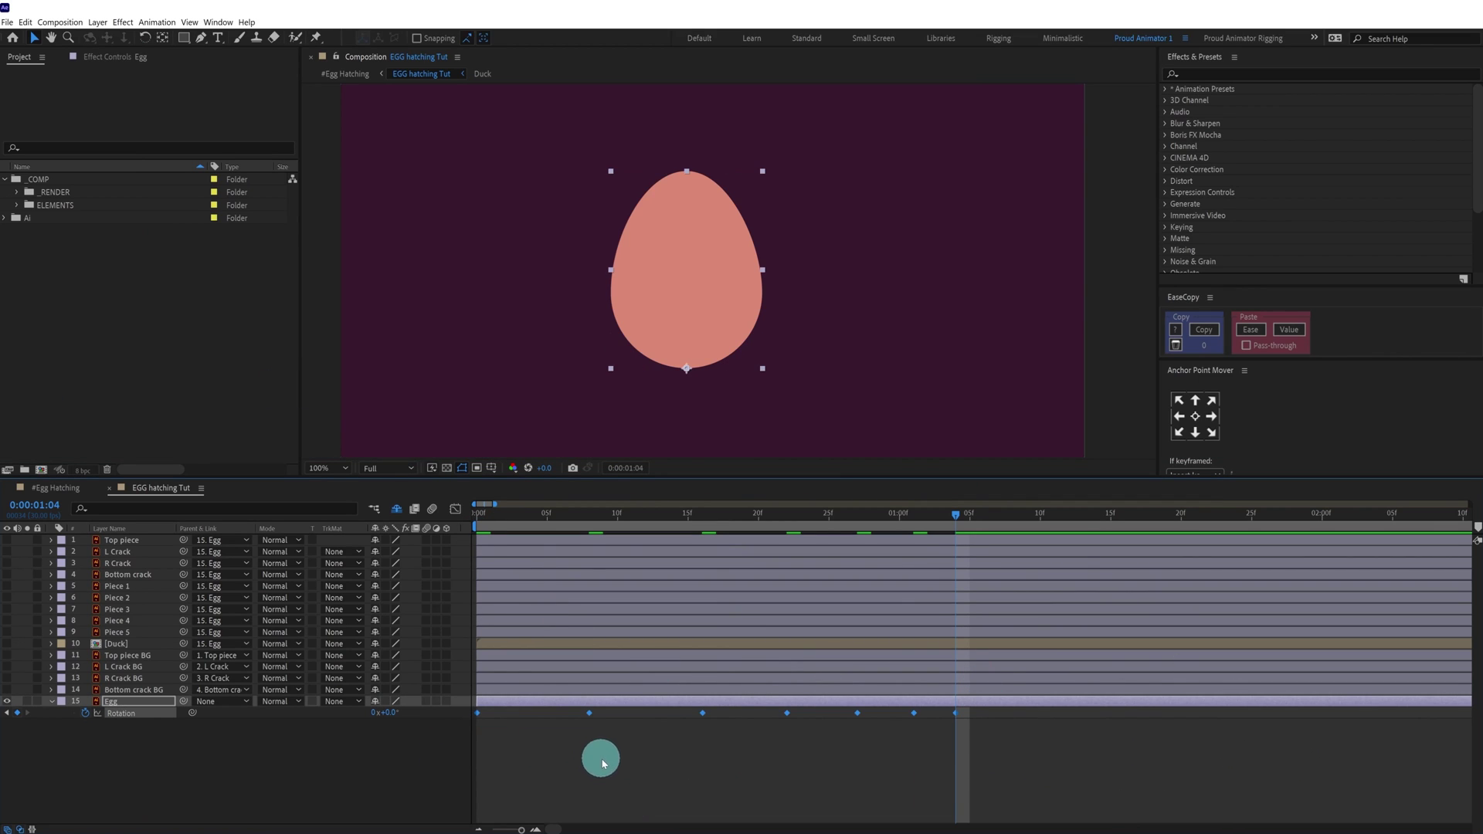
pyautogui.press('F9')
pyautogui.click(603, 763)
pyautogui.click(490, 513)
pyautogui.press('space')
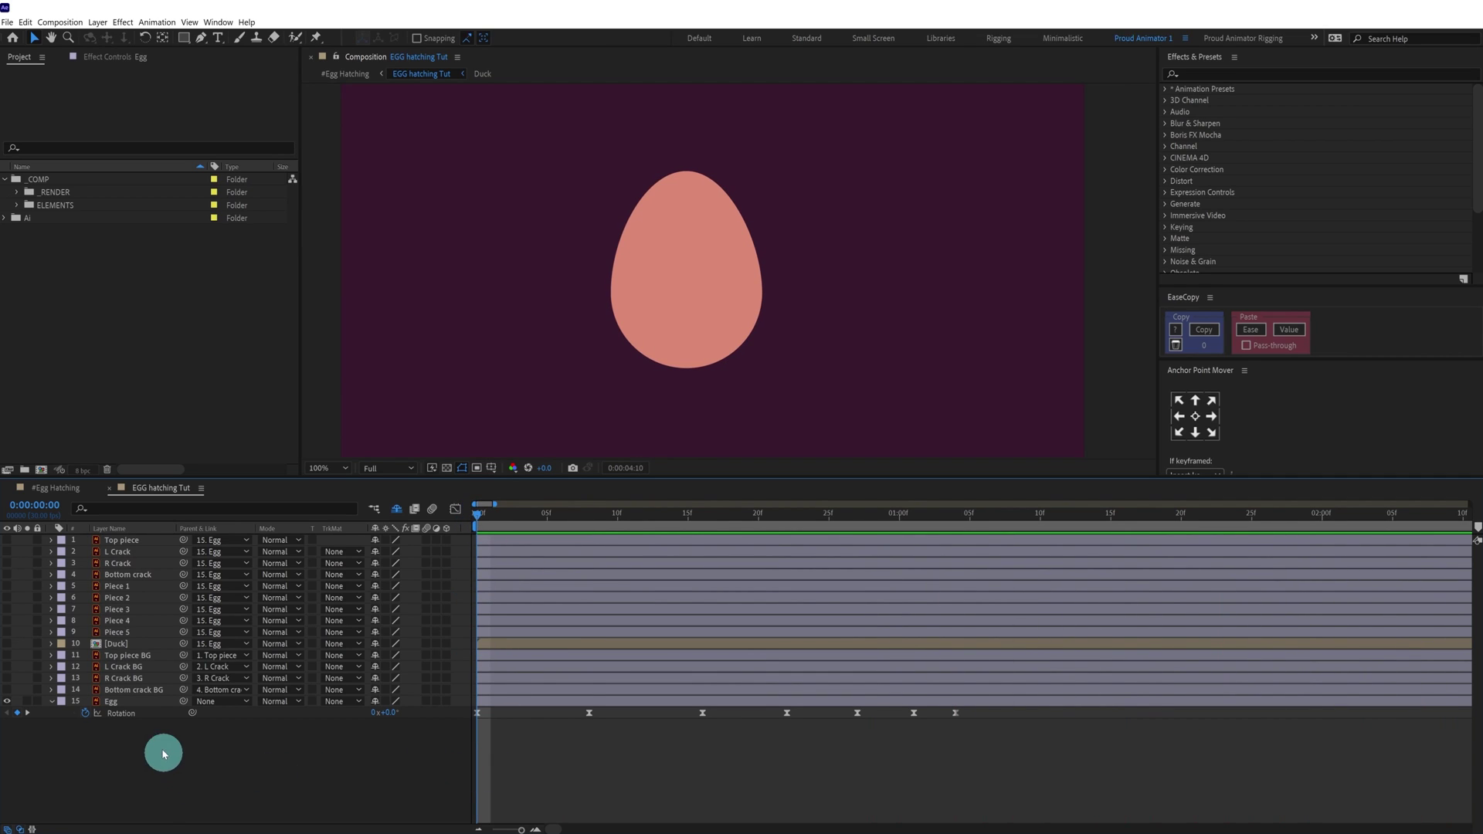
# Make all the egg piece, crack and BG layers visible, keeping only the Duck layer hidden
pyautogui.click(117, 542)
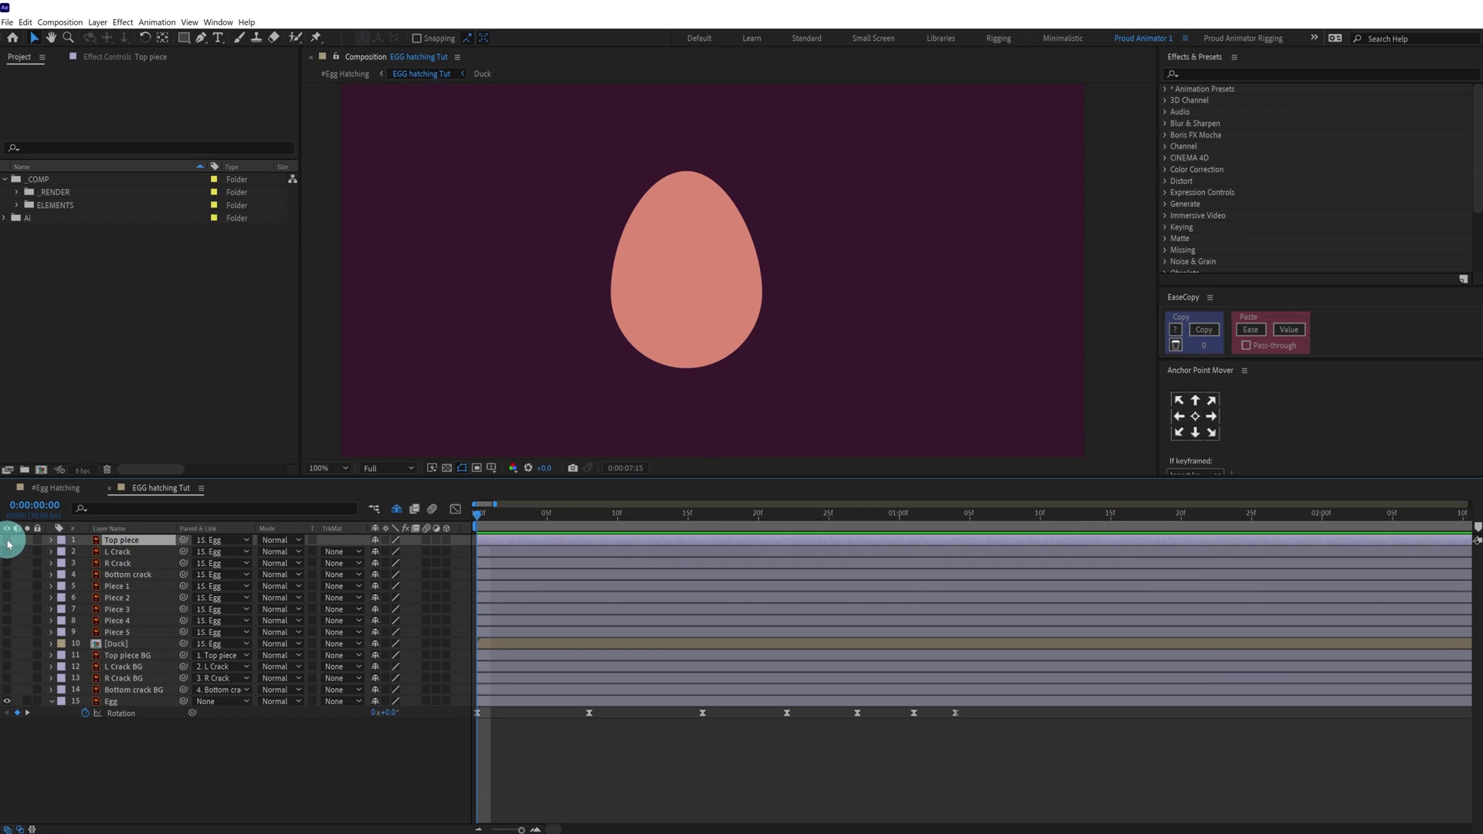
pyautogui.click(120, 544)
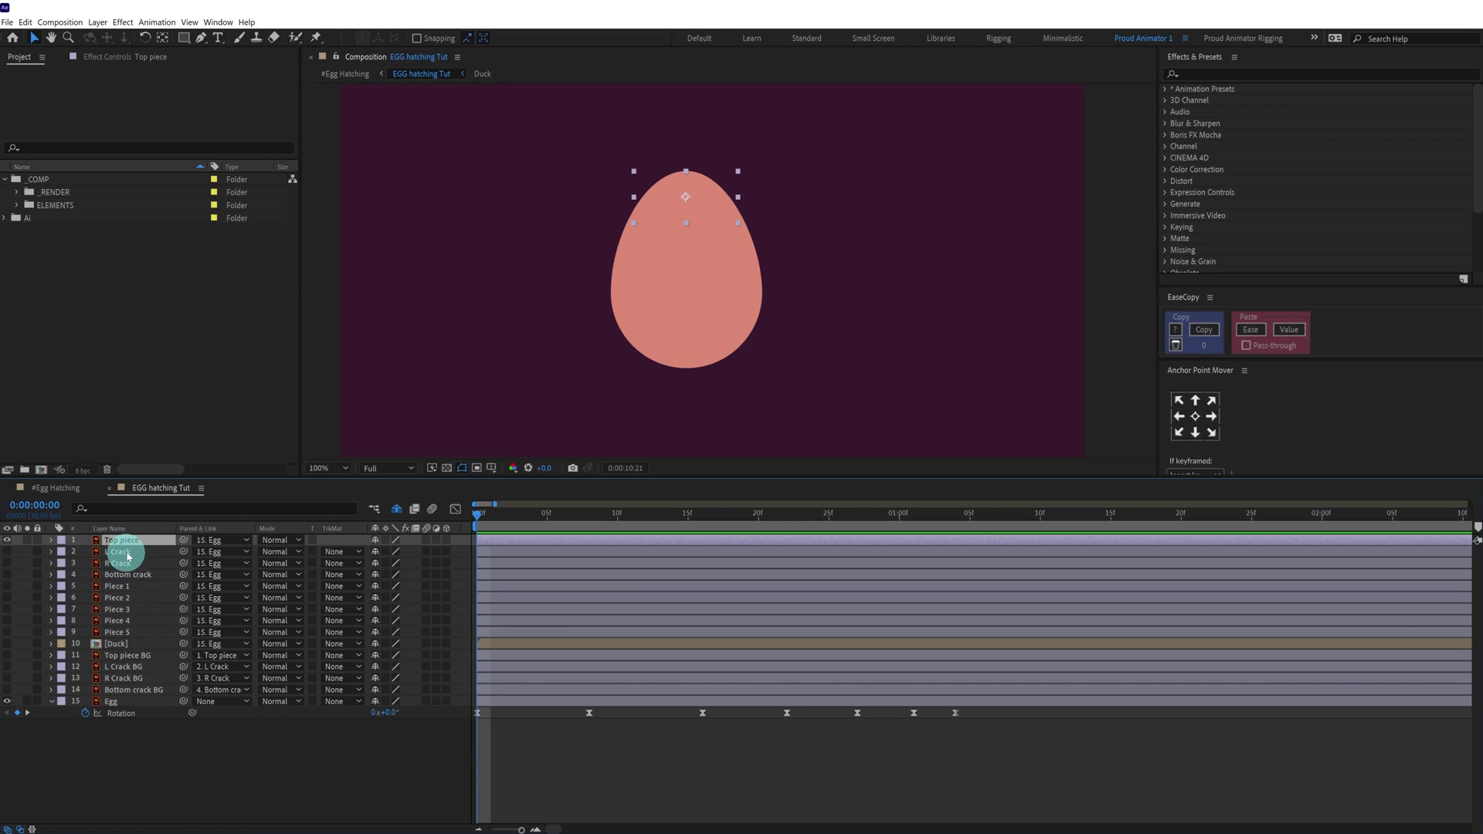
pyautogui.click(120, 655)
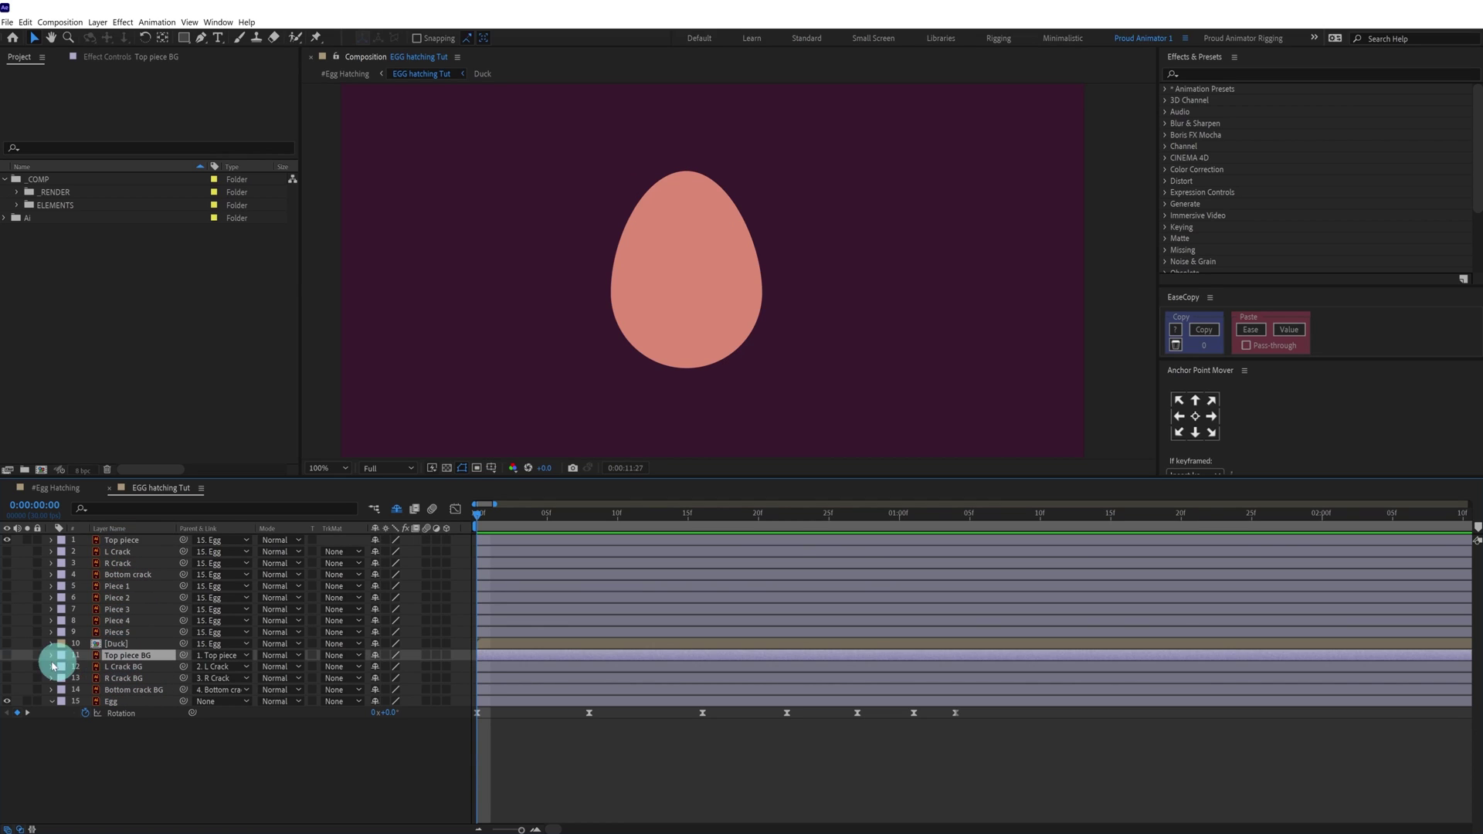
pyautogui.click(8, 656)
pyautogui.moveTo(8, 693); pyautogui.dragTo(8, 540)
pyautogui.click(127, 644)
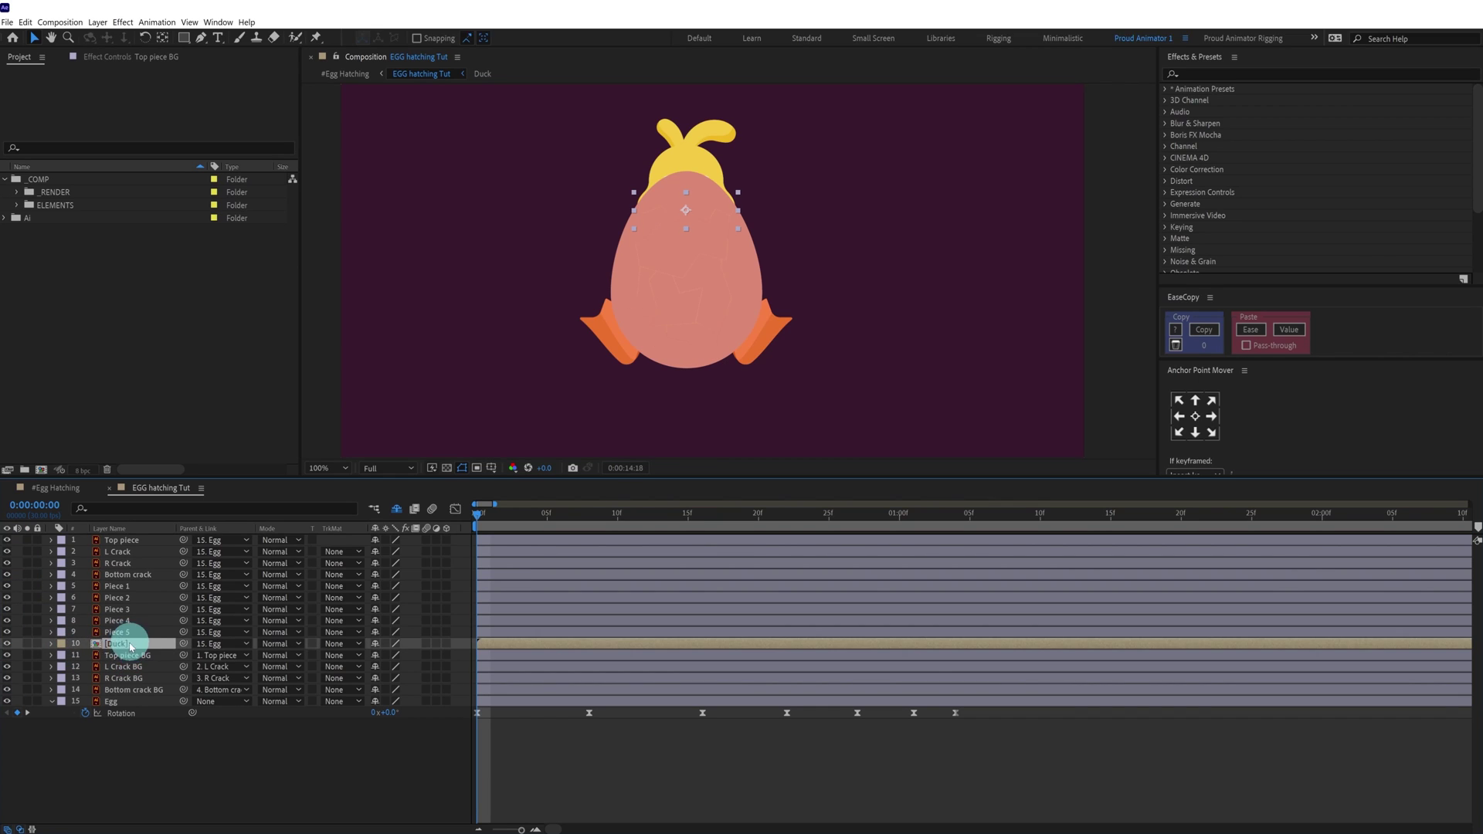
pyautogui.click(8, 644)
# Trim the end of the Egg layer at 0:00:00:28
pyautogui.moveTo(788, 513); pyautogui.dragTo(872, 523)
pyautogui.click(888, 714)
pyautogui.click(889, 704)
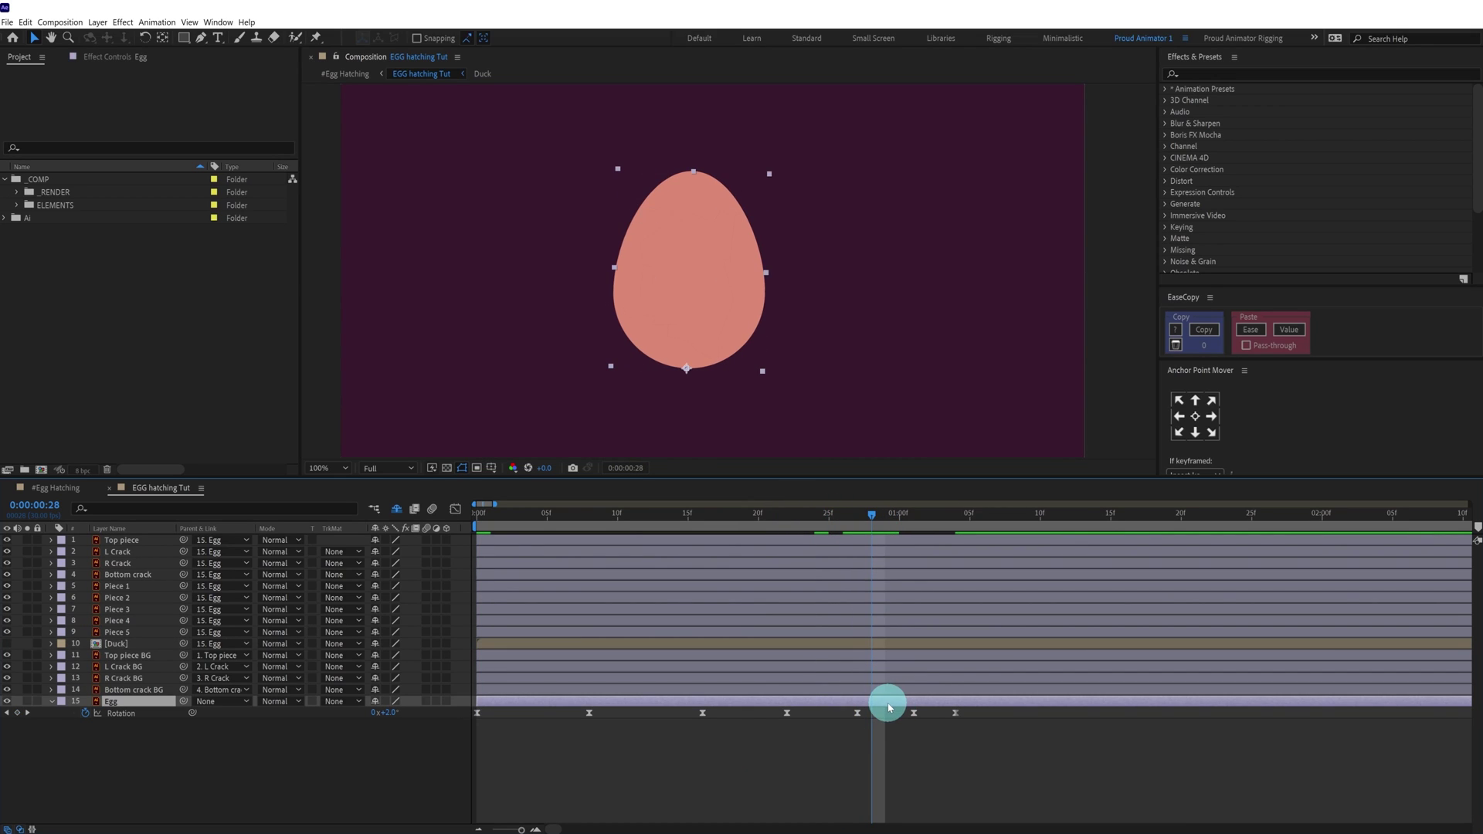
pyautogui.hotkey('alt', ']')
pyautogui.click(888, 705)
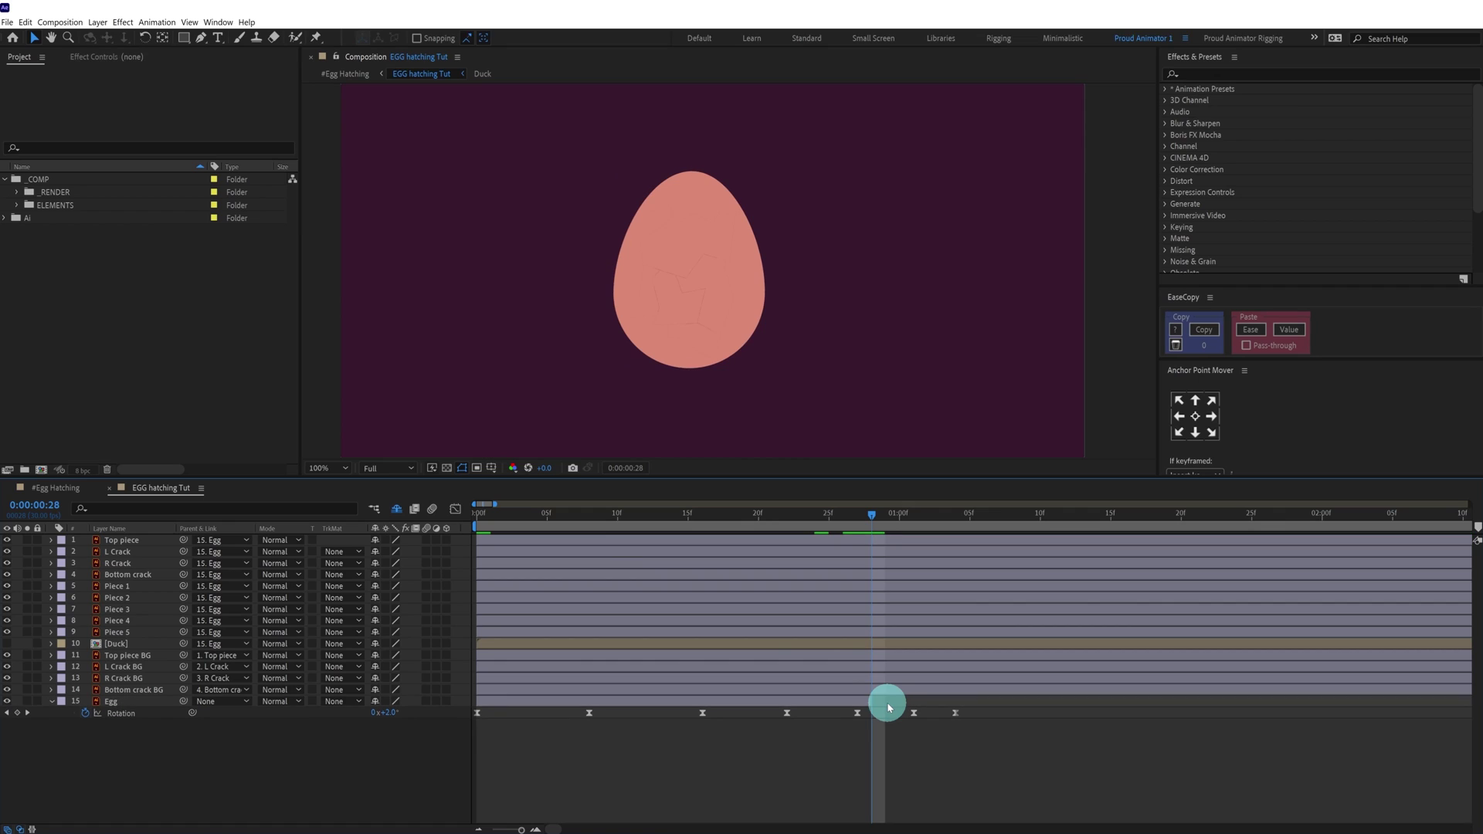
# Move the Top piece layer's anchor point up to the top centre of the shell
pyautogui.click(122, 540)
pyautogui.scroll(2, 588, 203)
pyautogui.moveTo(586, 159); pyautogui.dragTo(619, 310)
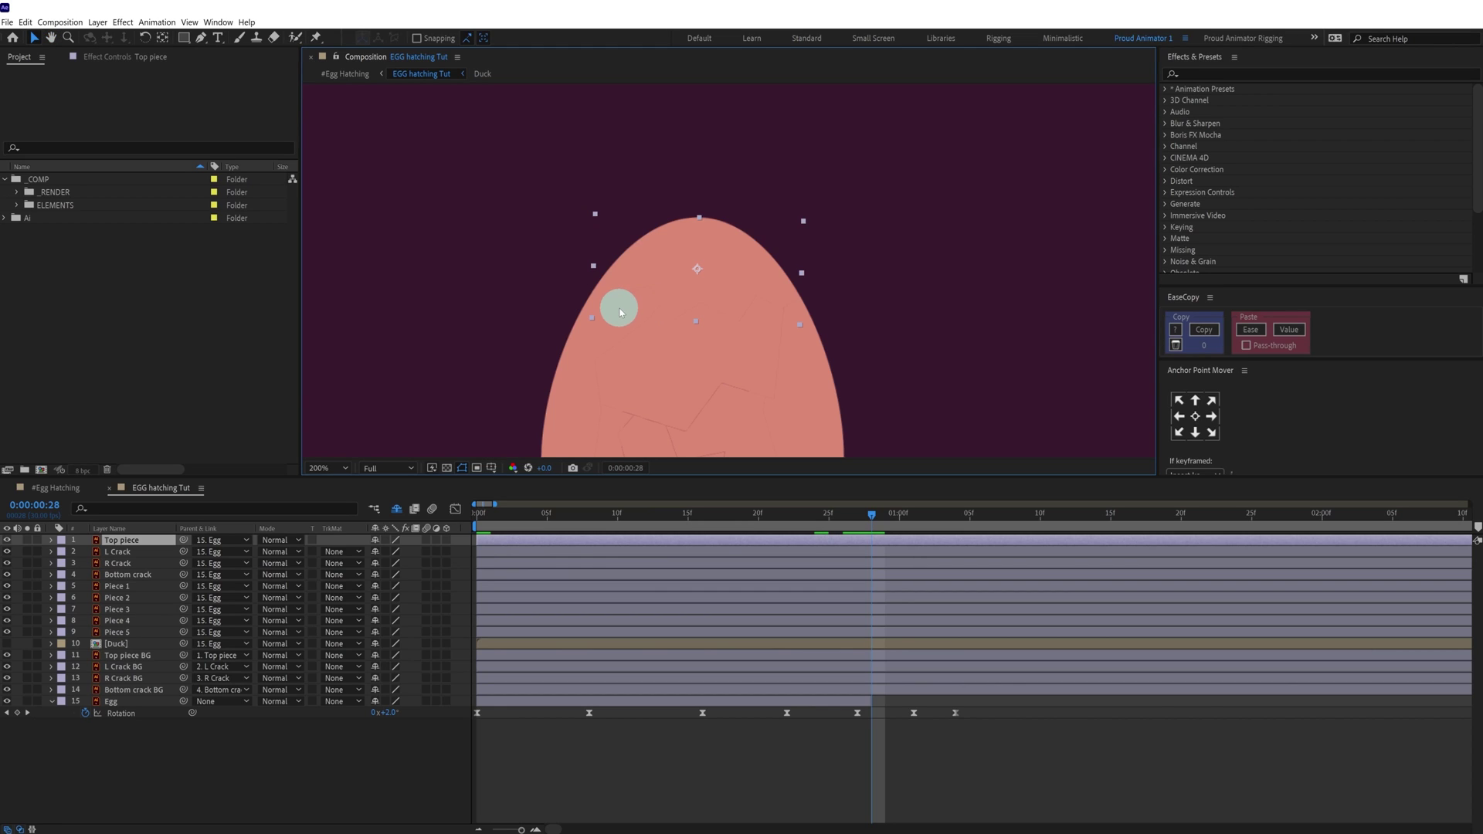
pyautogui.press('y')
pyautogui.moveTo(697, 267); pyautogui.dragTo(703, 229)
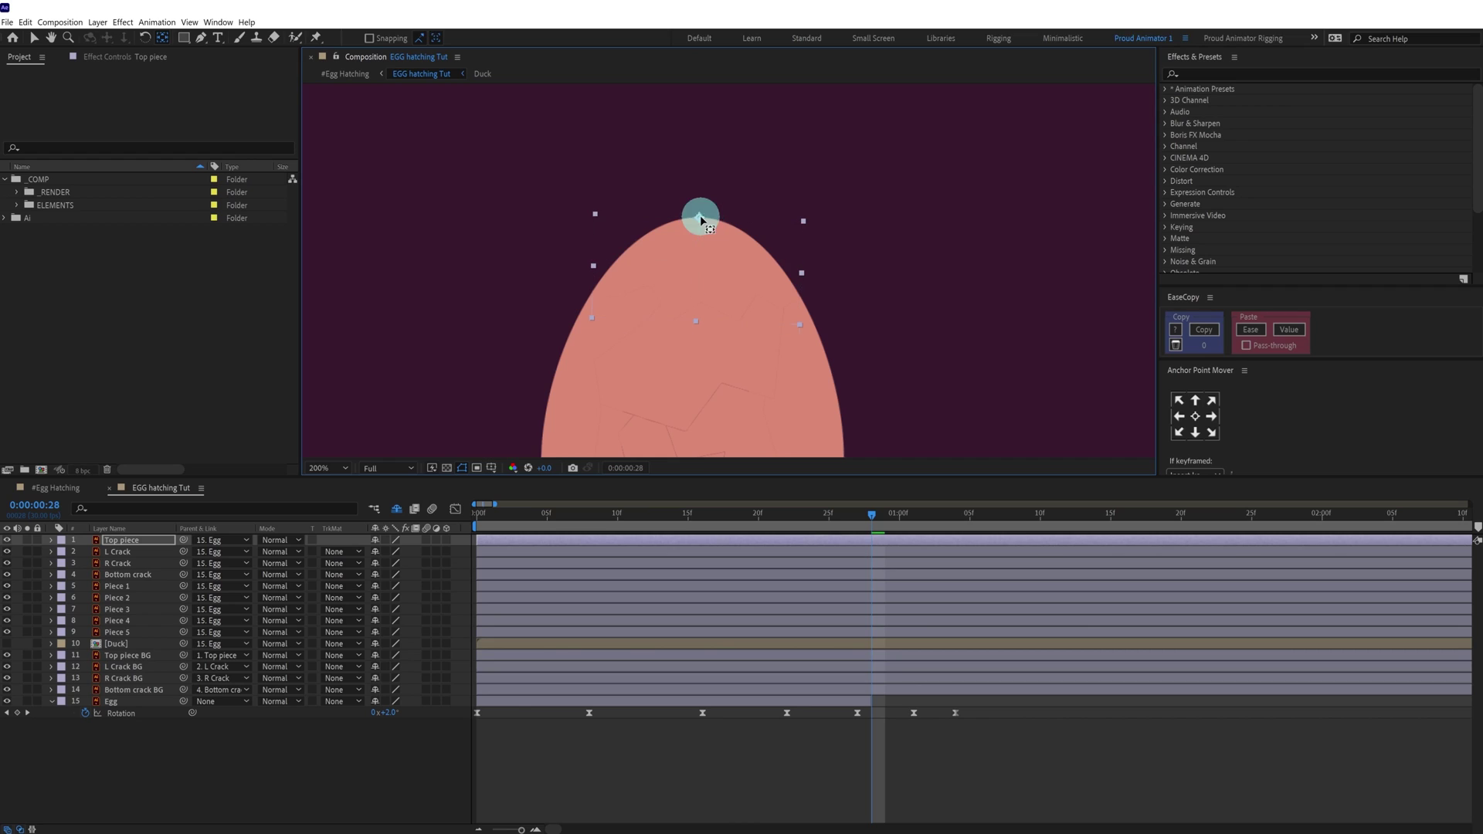
pyautogui.scroll(-2, 764, 225)
pyautogui.scroll(1, 764, 226)
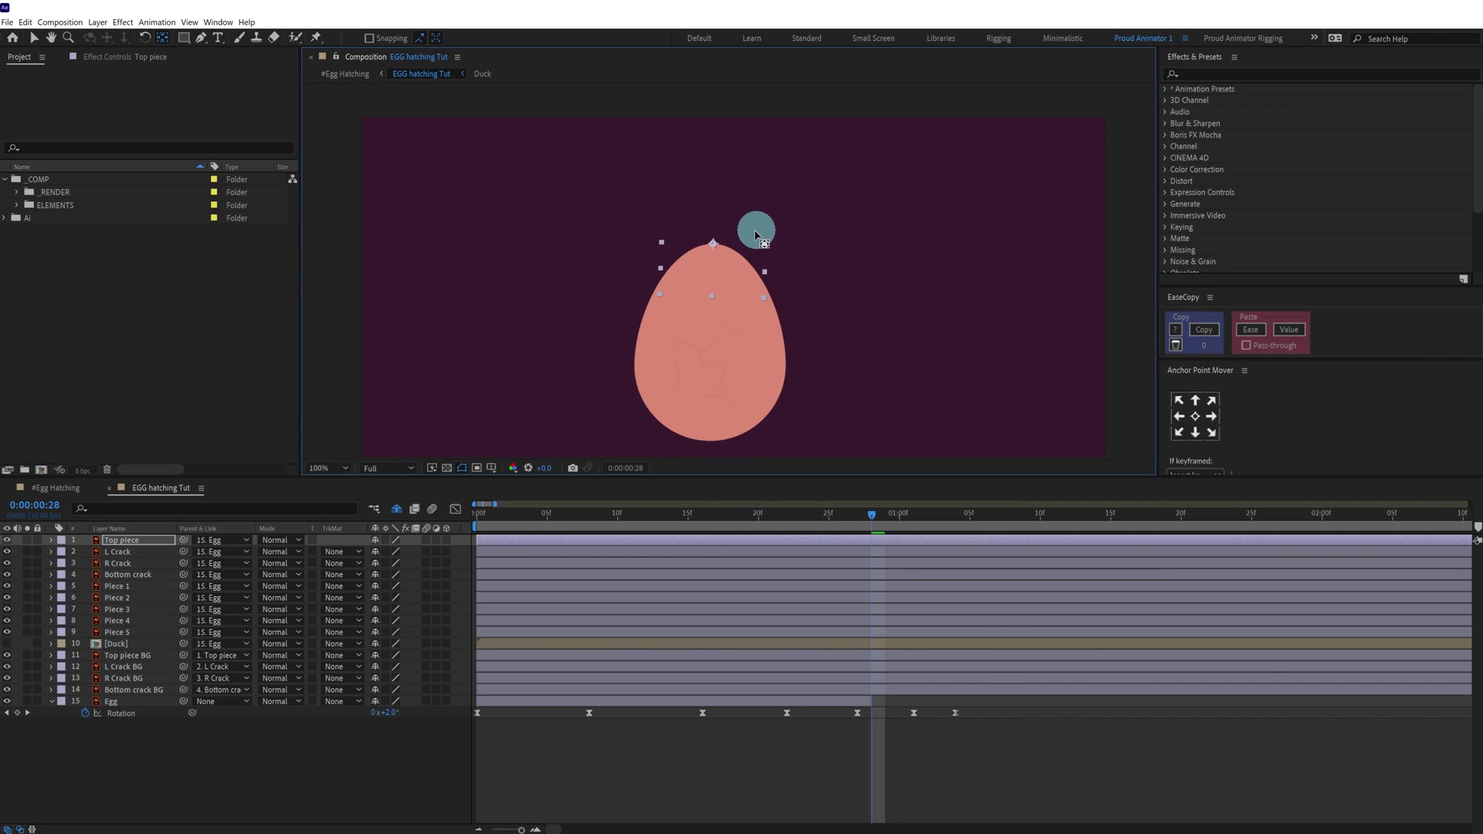
# Keyframe the Top piece's Position and Rotation at 0:00:00:28, leaving its Anchor Point without keyframes
pyautogui.press('p')
pyautogui.click(87, 552)
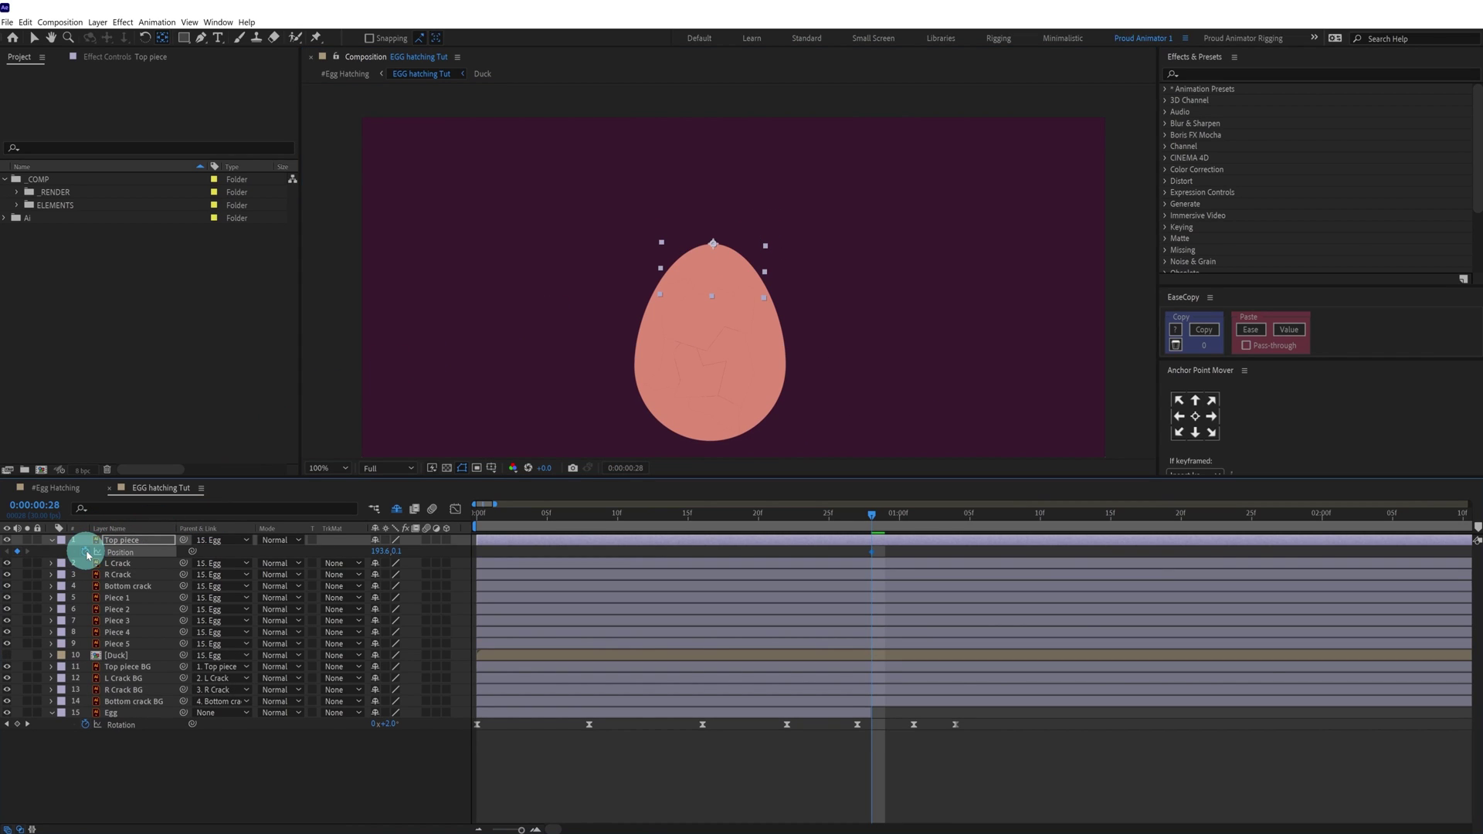
pyautogui.press('u')
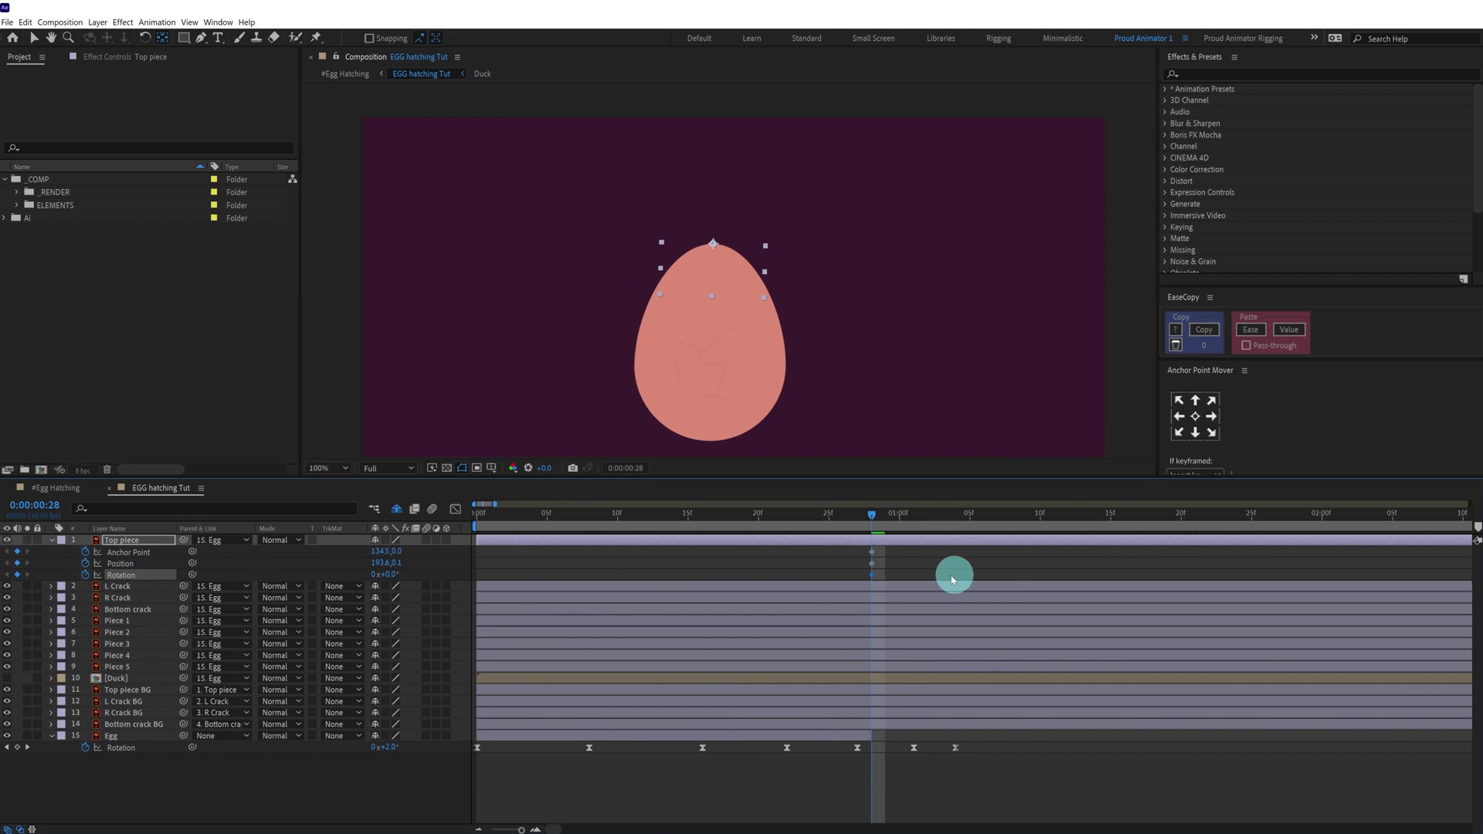
pyautogui.click(85, 552)
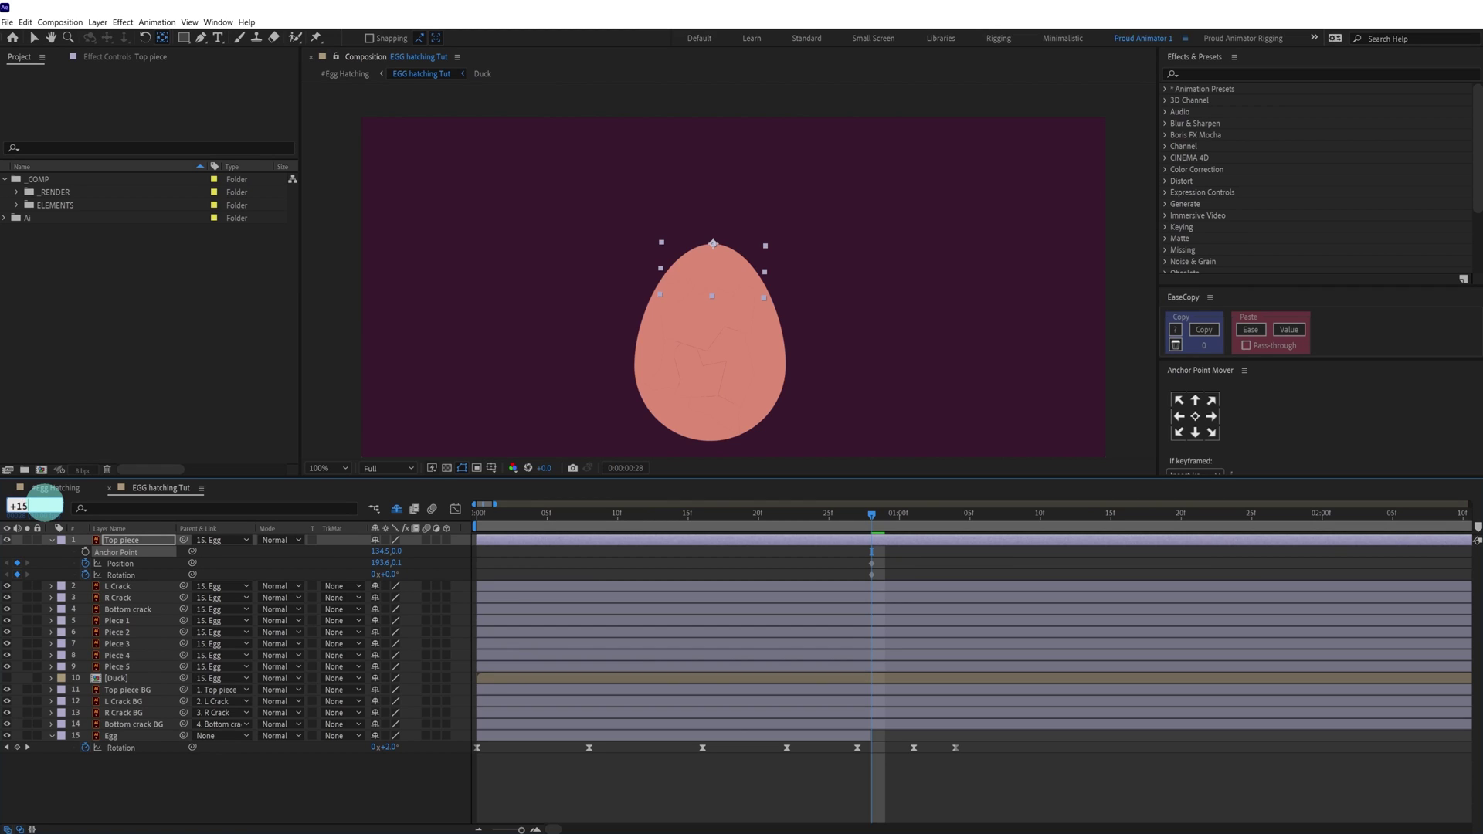
# Go 15 frames forward to 0:00:01:13, move the Top piece down beside the egg's left side, and set its Rotation to -181°
pyautogui.press('Return')
pyautogui.press('v')
pyautogui.moveTo(718, 280); pyautogui.dragTo(507, 413)
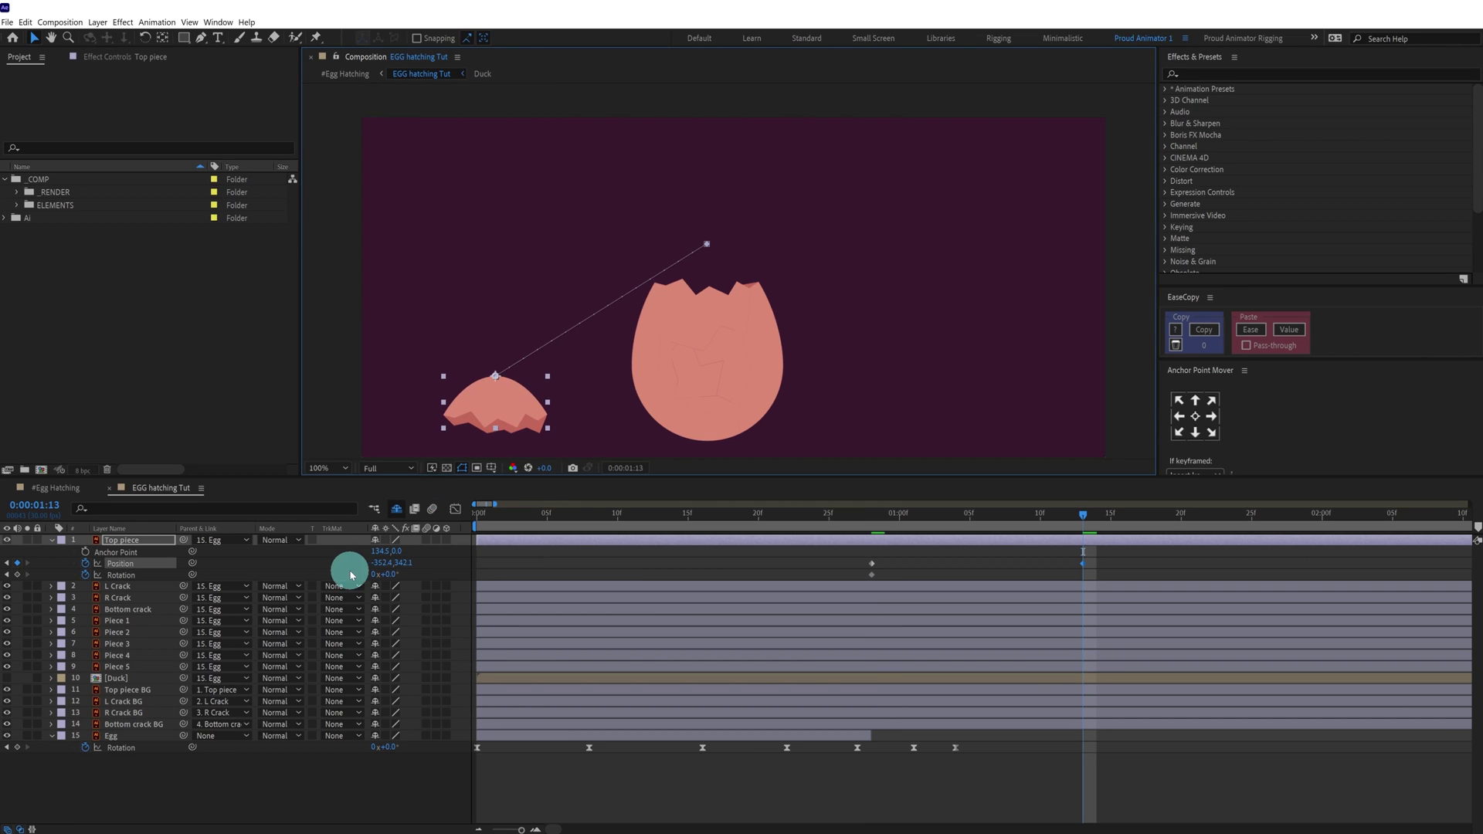
pyautogui.moveTo(386, 574); pyautogui.dragTo(271, 580)
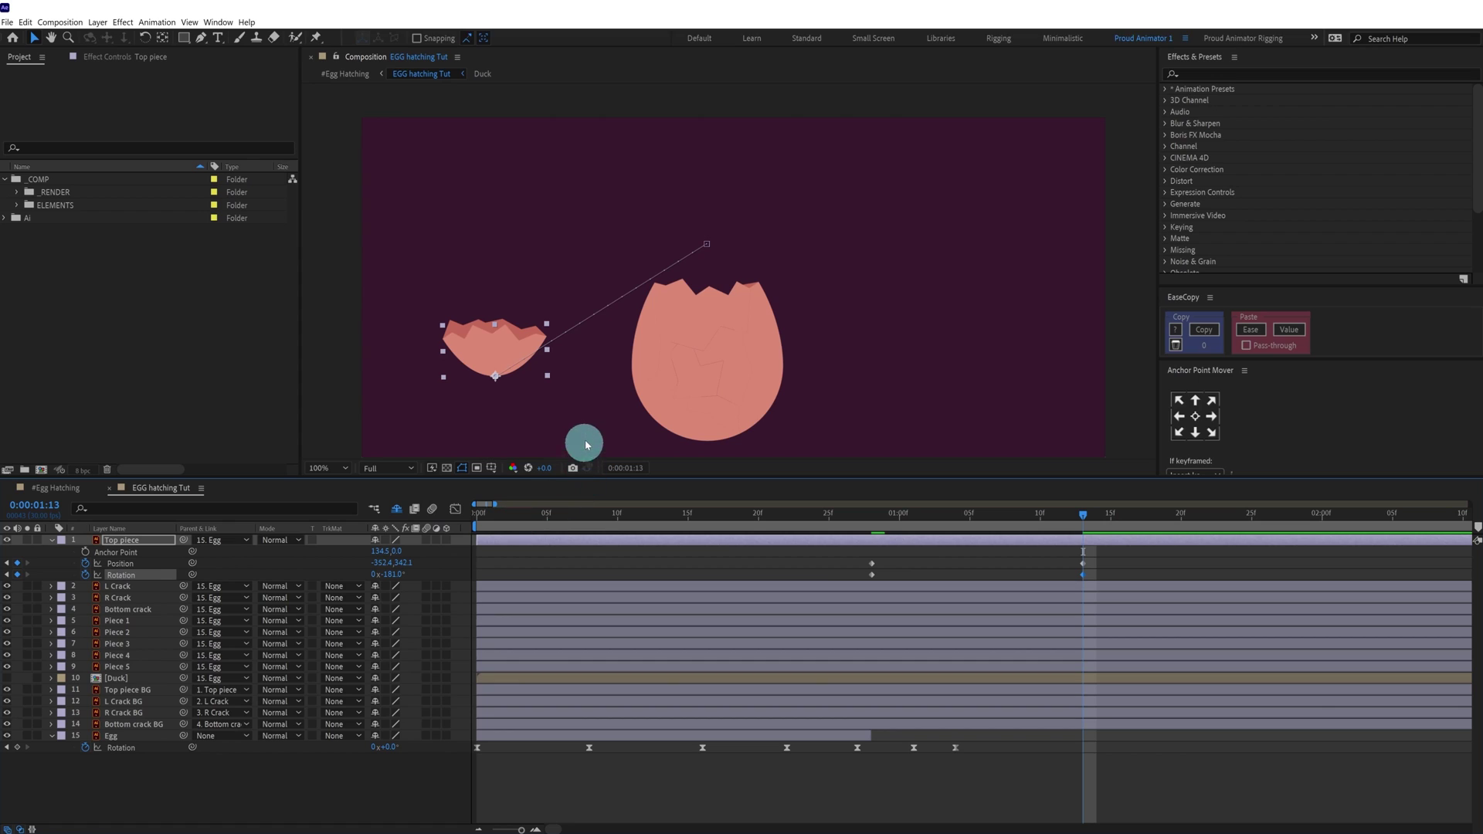
# Lower the Top piece's landing position to about -295.4, 450.1 and bend its motion path into a high arc
pyautogui.moveTo(492, 351); pyautogui.dragTo(513, 392)
pyautogui.moveTo(707, 246); pyautogui.dragTo(585, 126)
pyautogui.moveTo(518, 367); pyautogui.dragTo(510, 285)
pyautogui.moveTo(585, 130); pyautogui.dragTo(676, 100)
pyautogui.moveTo(510, 287); pyautogui.dragTo(502, 222)
# Apply Easy Ease to the Top piece's Position and Rotation keyframes and preview the shell's flight
pyautogui.moveTo(1112, 553); pyautogui.dragTo(820, 572)
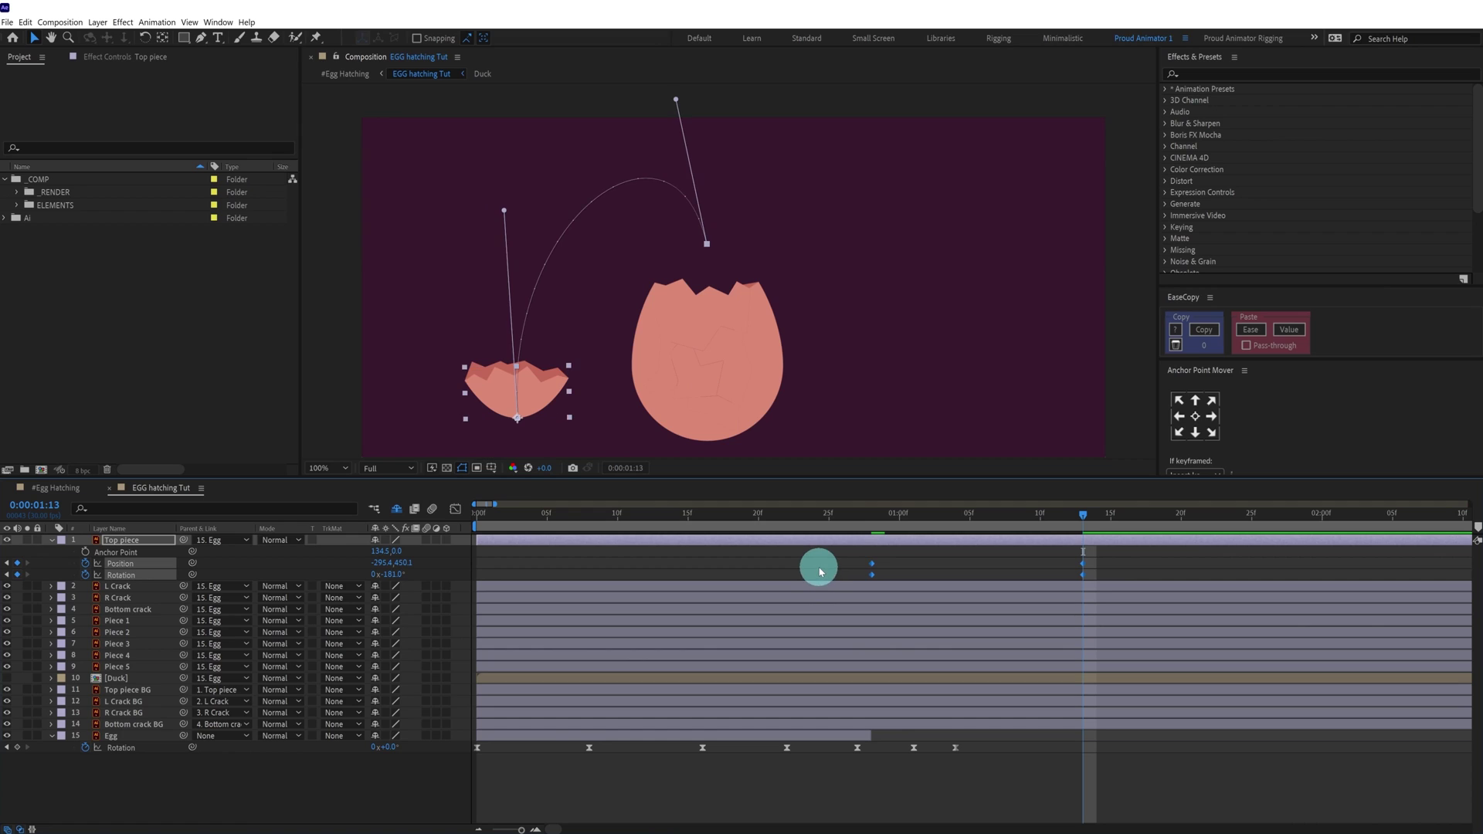
pyautogui.moveTo(892, 517)
pyautogui.mouseDown()
pyautogui.moveTo(878, 513)
pyautogui.moveTo(1079, 513)
pyautogui.moveTo(854, 513)
pyautogui.moveTo(880, 543)
pyautogui.mouseUp()
pyautogui.press('space')
pyautogui.click(845, 516)
pyautogui.press('space')
pyautogui.press('space')
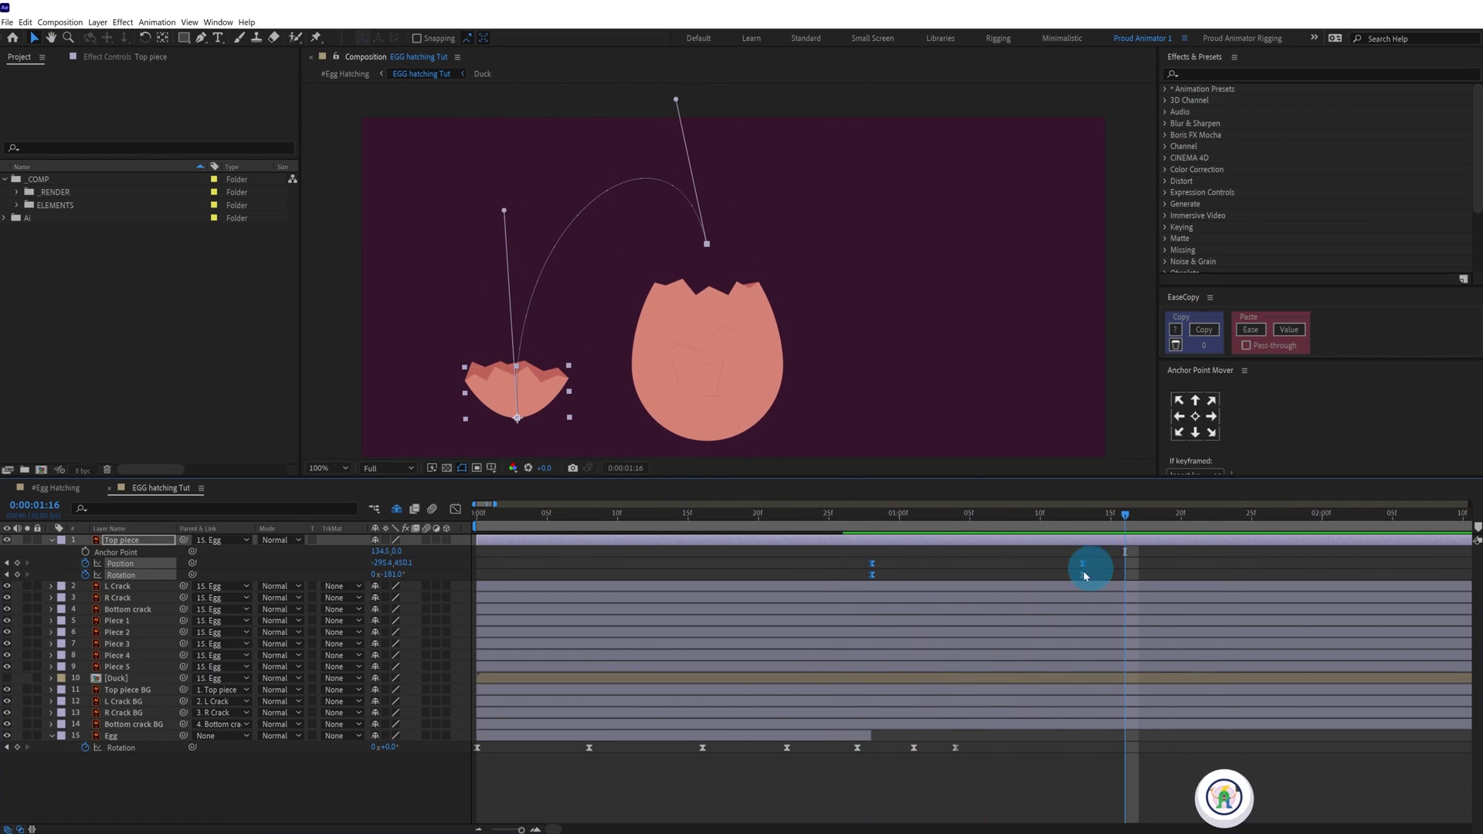
# Adjust the incoming ease of the Top piece's Position and Rotation keyframes at 0:00:01:13 in the Graph Editor, and preview the motion
pyautogui.moveTo(1095, 558); pyautogui.dragTo(1066, 580)
pyautogui.click(455, 509)
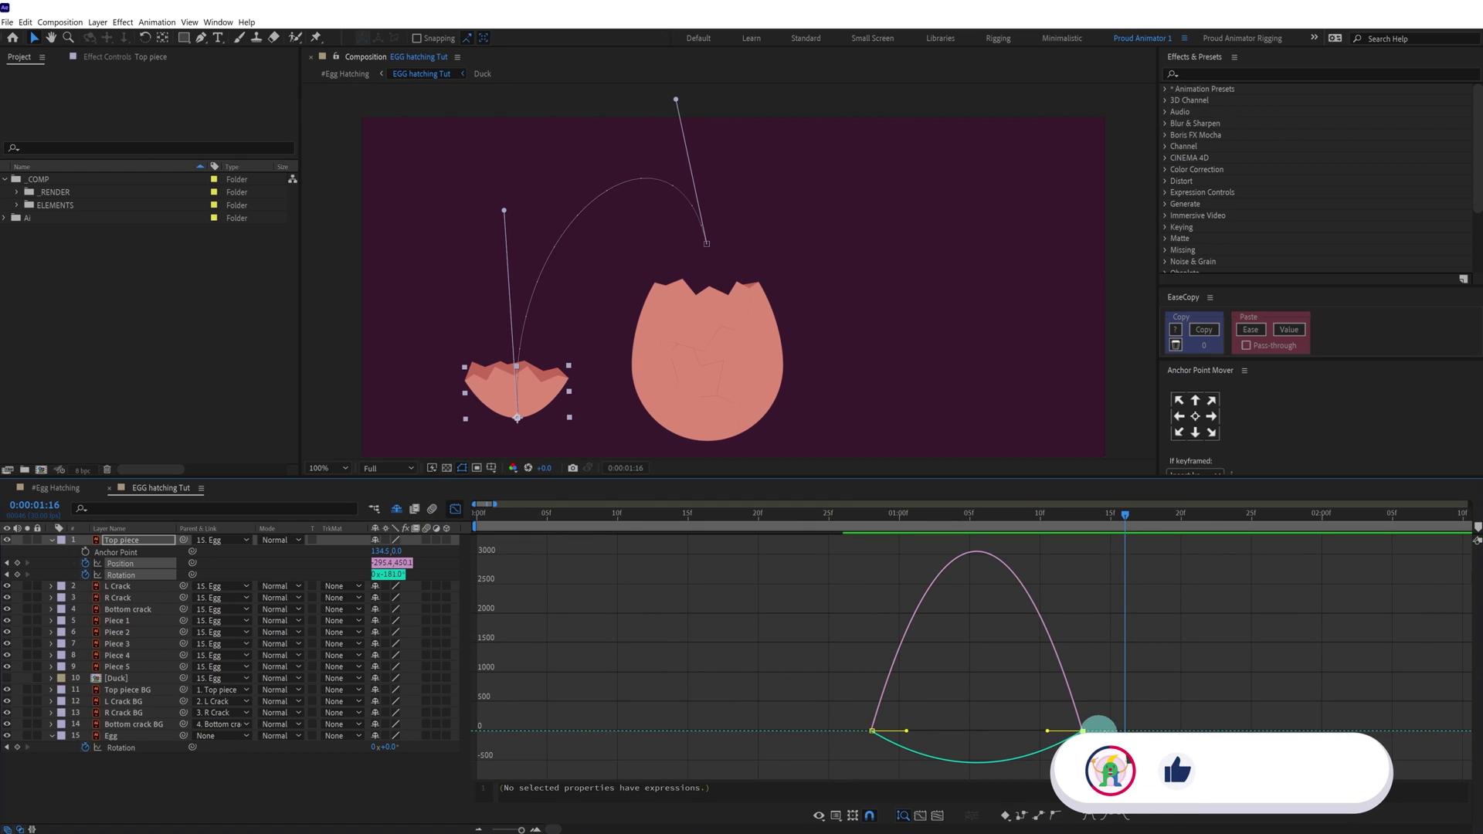
pyautogui.moveTo(1015, 764); pyautogui.dragTo(1066, 732)
pyautogui.click(455, 510)
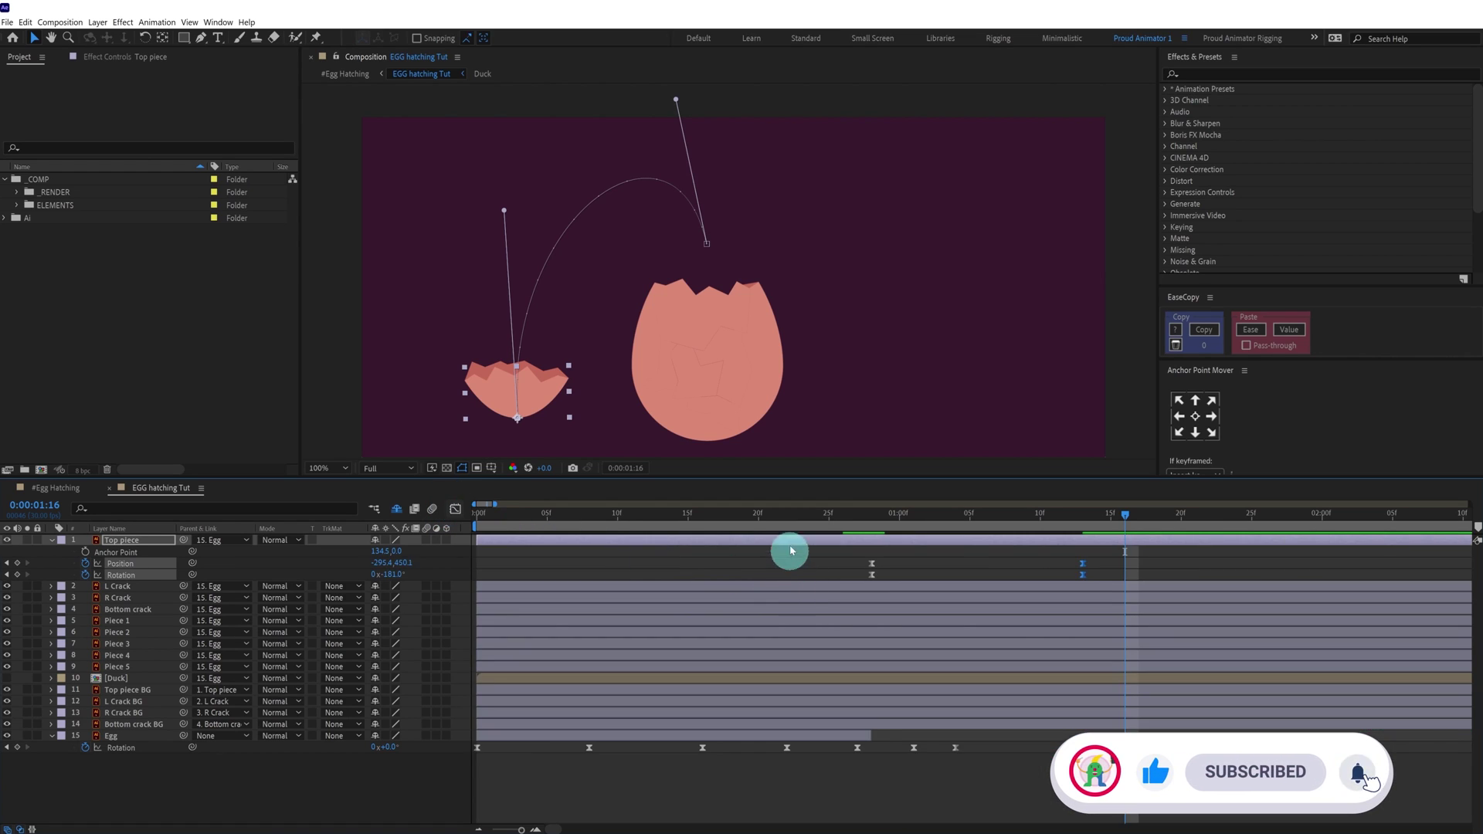
pyautogui.click(797, 522)
pyautogui.click(797, 570)
pyautogui.press('space')
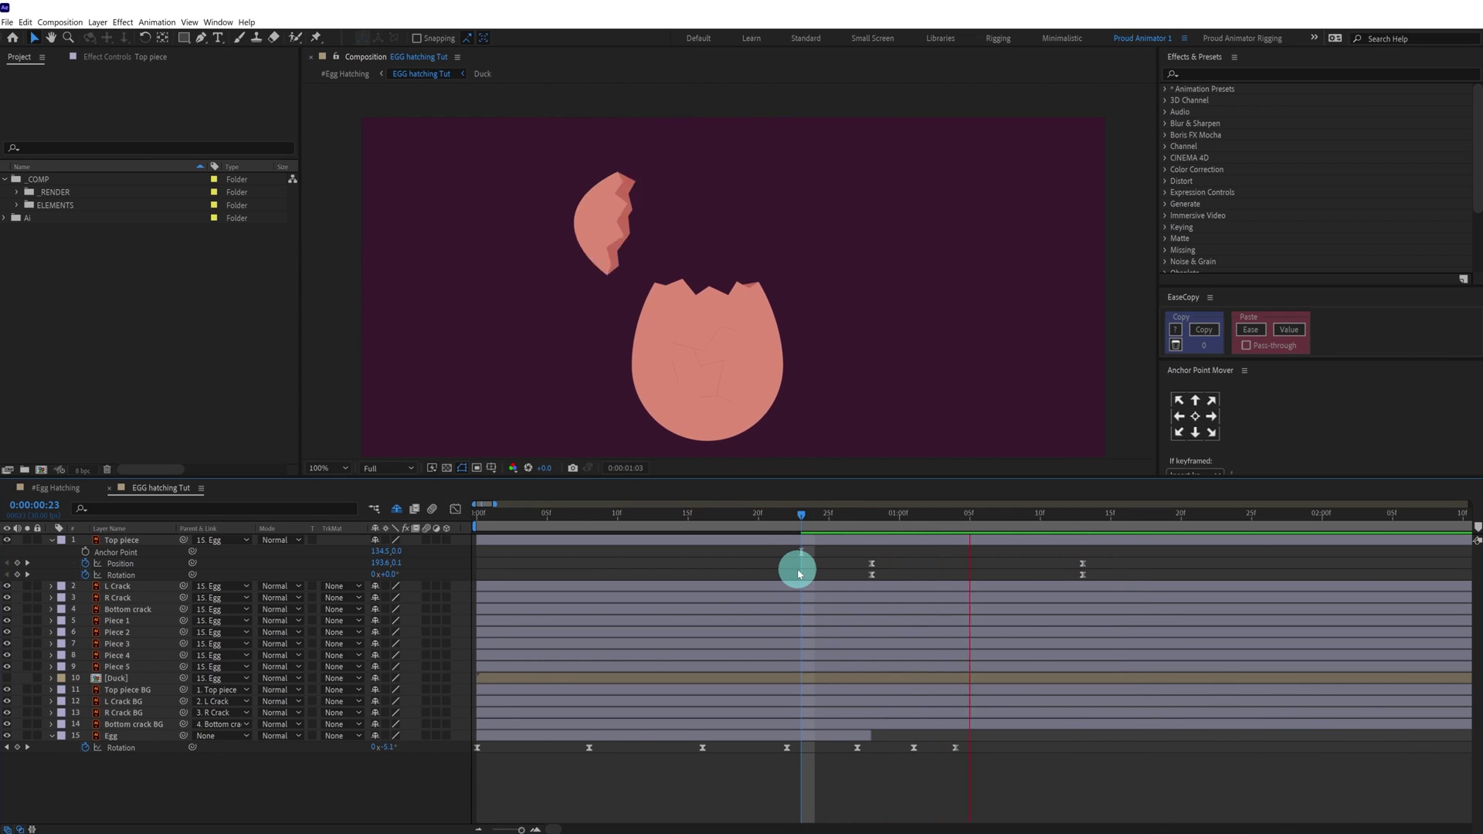
pyautogui.press('space')
# Add a Top piece Rotation keyframe at 0:00:01:18, 5 frames after the landing
pyautogui.click(1090, 528)
pyautogui.moveTo(1091, 530); pyautogui.dragTo(1097, 530)
pyautogui.click(1129, 553)
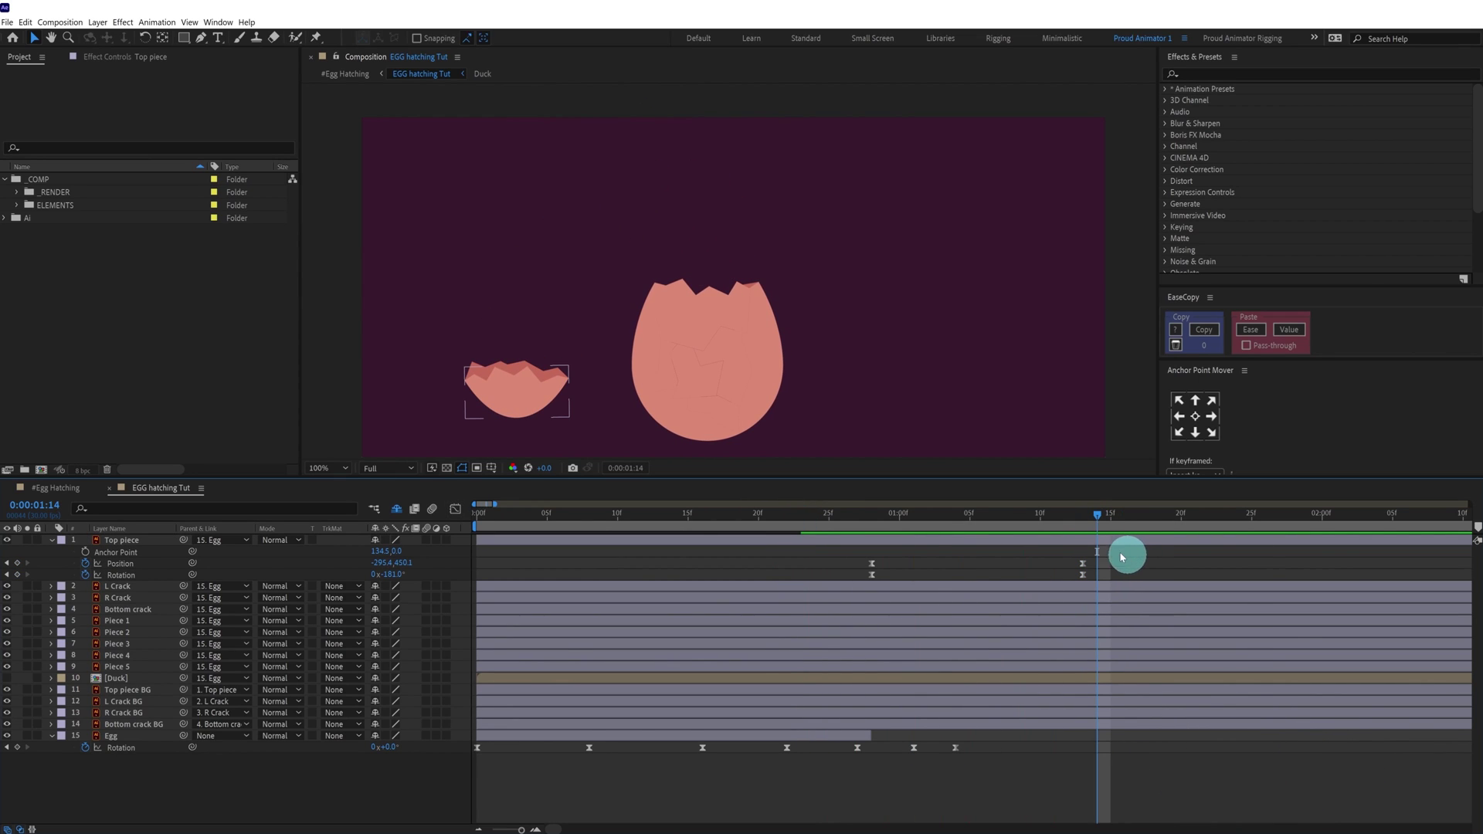
pyautogui.click(1104, 545)
pyautogui.click(1084, 514)
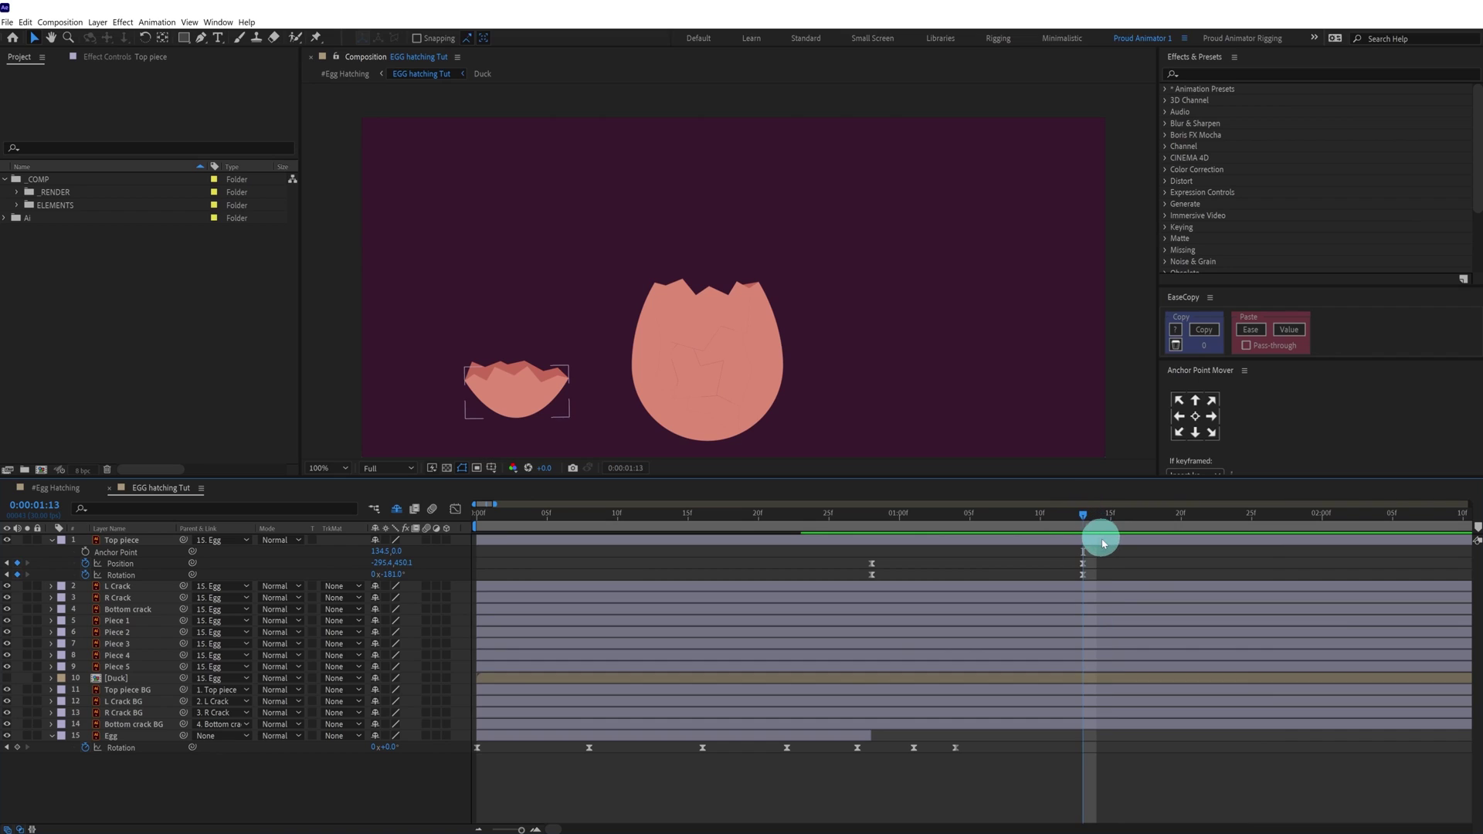
pyautogui.click(136, 543)
pyautogui.press('pagedown')
pyautogui.press('pagedown')
pyautogui.press('pagedown')
pyautogui.press('pagedown')
pyautogui.press('pagedown')
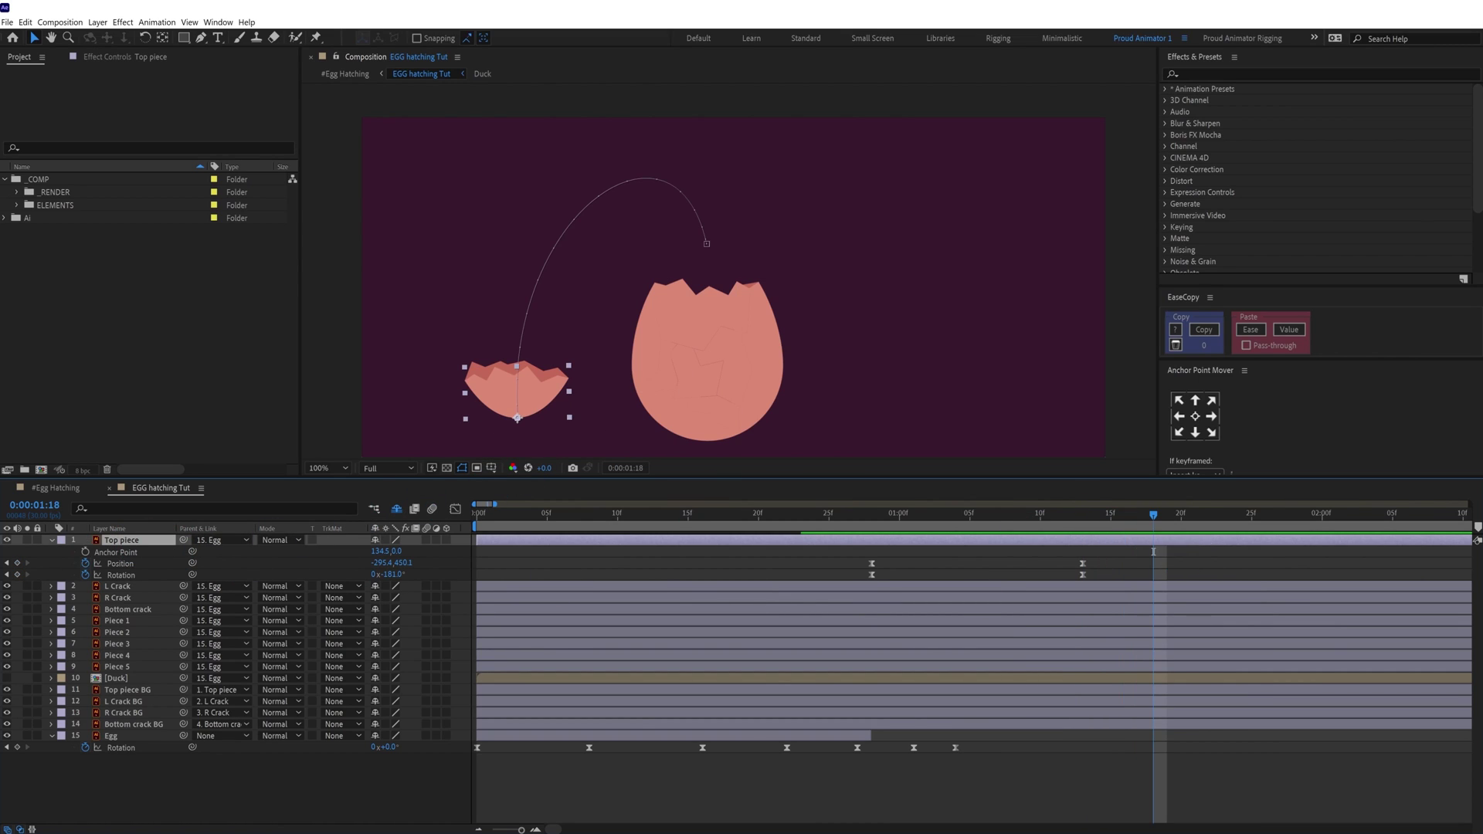
pyautogui.click(17, 575)
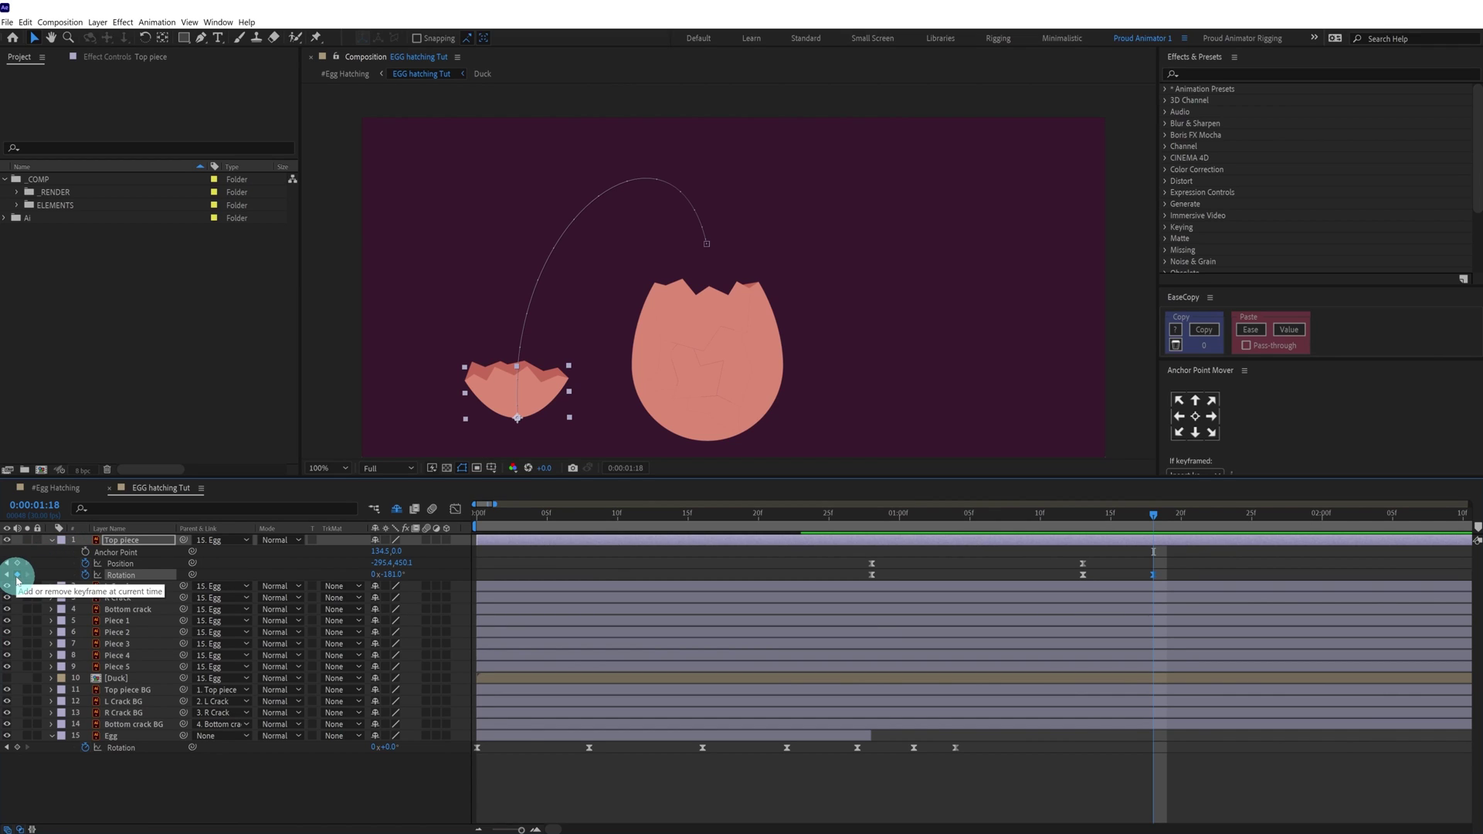
# Add Top piece Rotation keyframes at 0:00:01:22 and 0:00:01:25
pyautogui.press('pagedown')
pyautogui.press('pagedown')
pyautogui.press('pagedown')
pyautogui.press('pagedown')
pyautogui.click(17, 576)
pyautogui.press('pagedown')
pyautogui.press('pagedown')
pyautogui.press('pagedown')
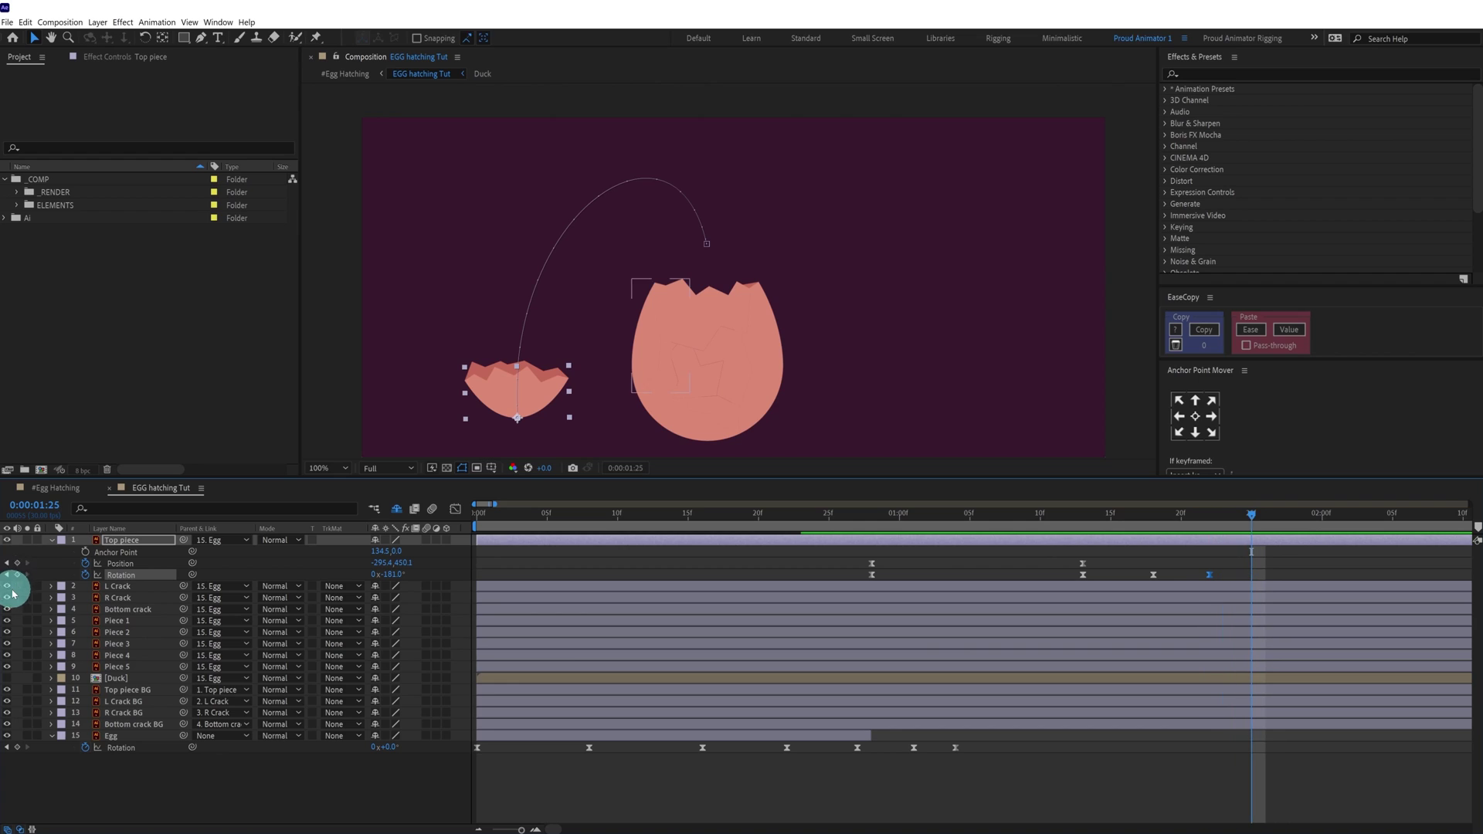
# Vary the Top piece's Rotation at the 0:00:01:13, 0:00:01:18 and 0:00:01:22 keyframes, using -183° at 0:00:01:22
pyautogui.press('j')
pyautogui.press('j')
pyautogui.press('j')
pyautogui.click(387, 576)
pyautogui.hotkey('shift', 'Down')
pyautogui.click(557, 568)
pyautogui.press('k')
pyautogui.click(386, 575)
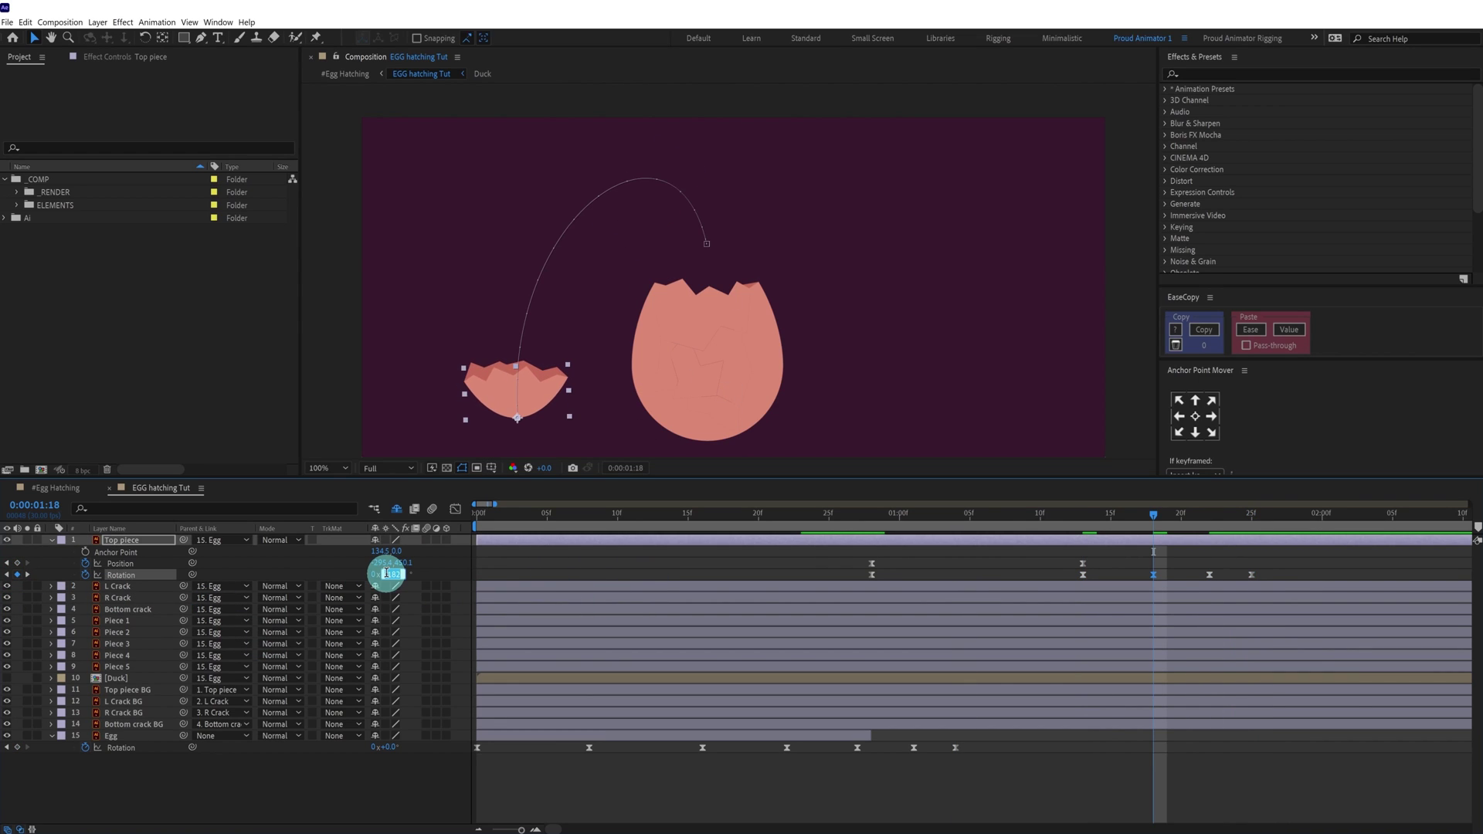
pyautogui.click(1138, 558)
pyautogui.press('k')
pyautogui.click(387, 574)
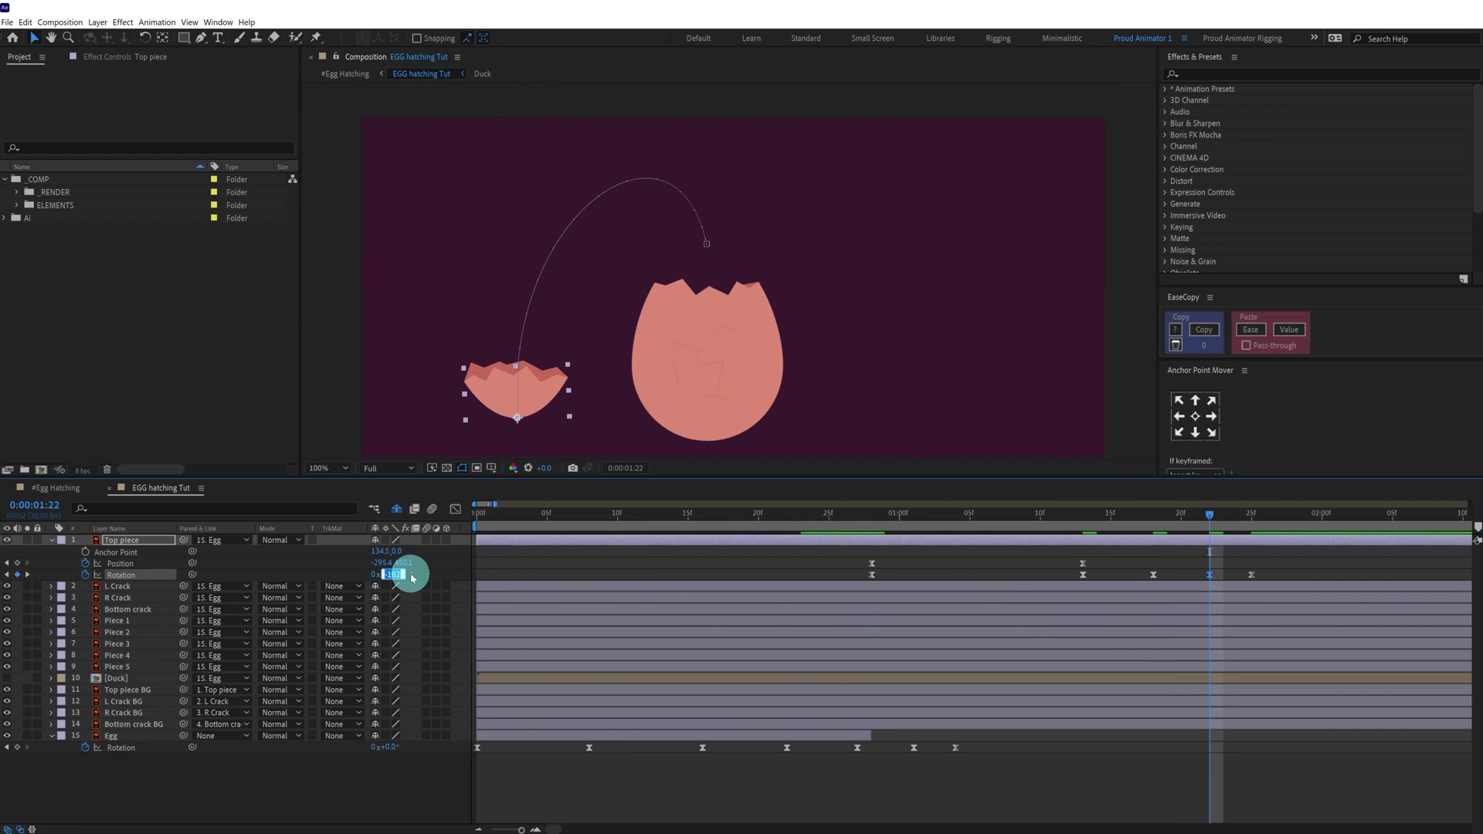
# Adjust the Top piece's Rotation keyframe at 0:00:01:28 to finish the settling wobble, and preview the motion
pyautogui.press('j')
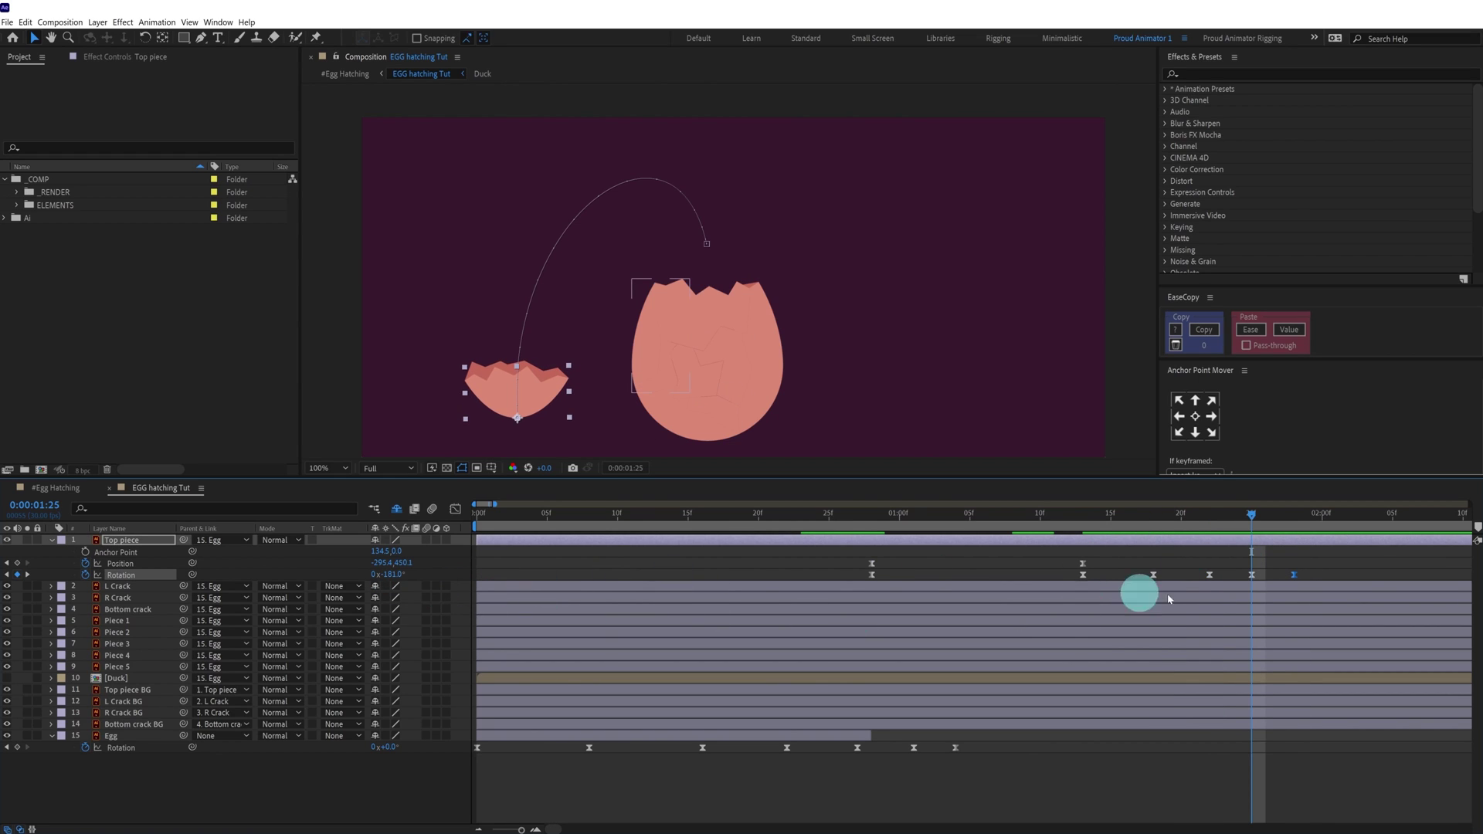
pyautogui.press('j')
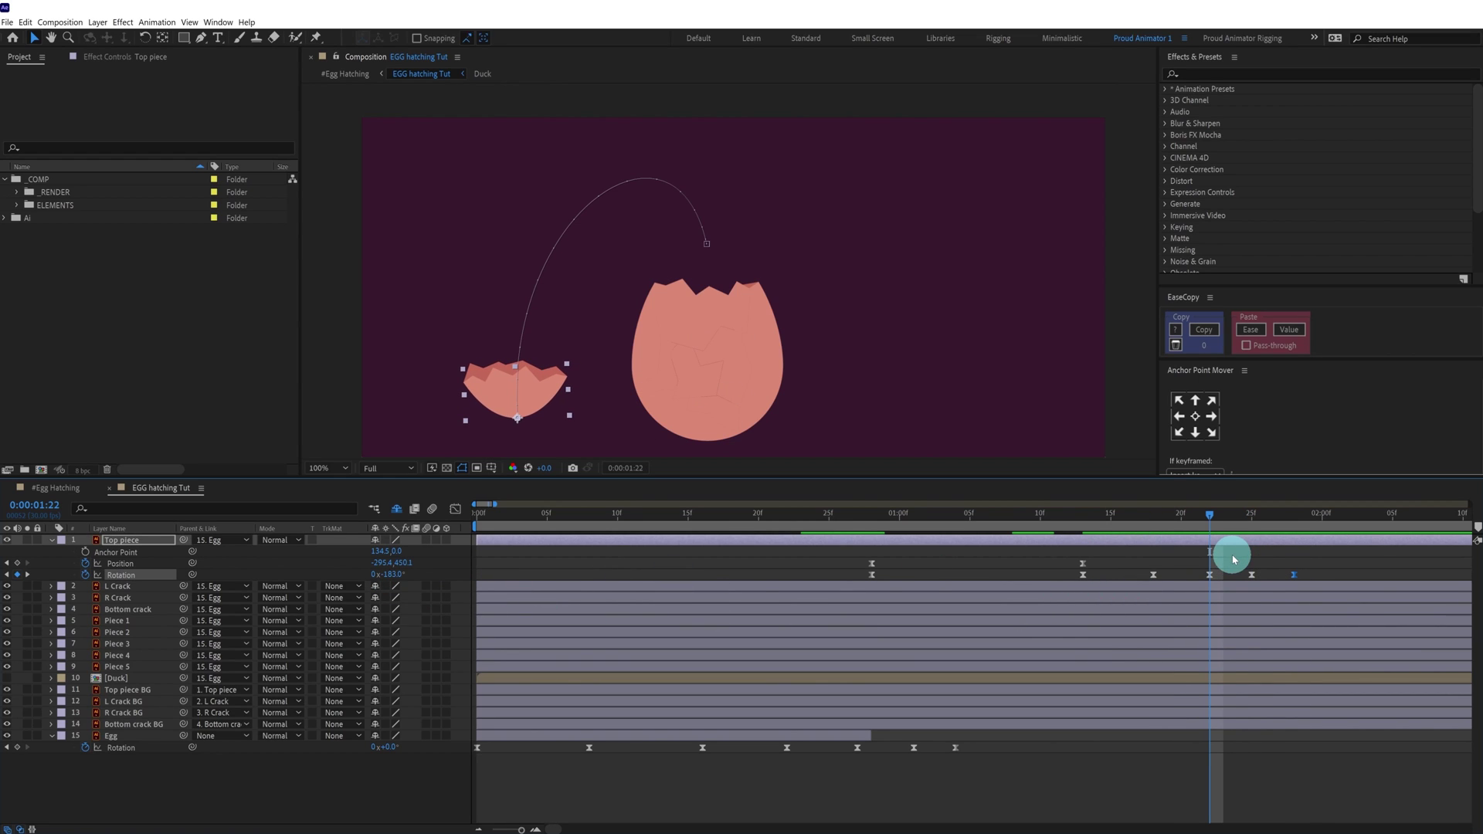
pyautogui.press('k')
pyautogui.press('k')
pyautogui.click(408, 574)
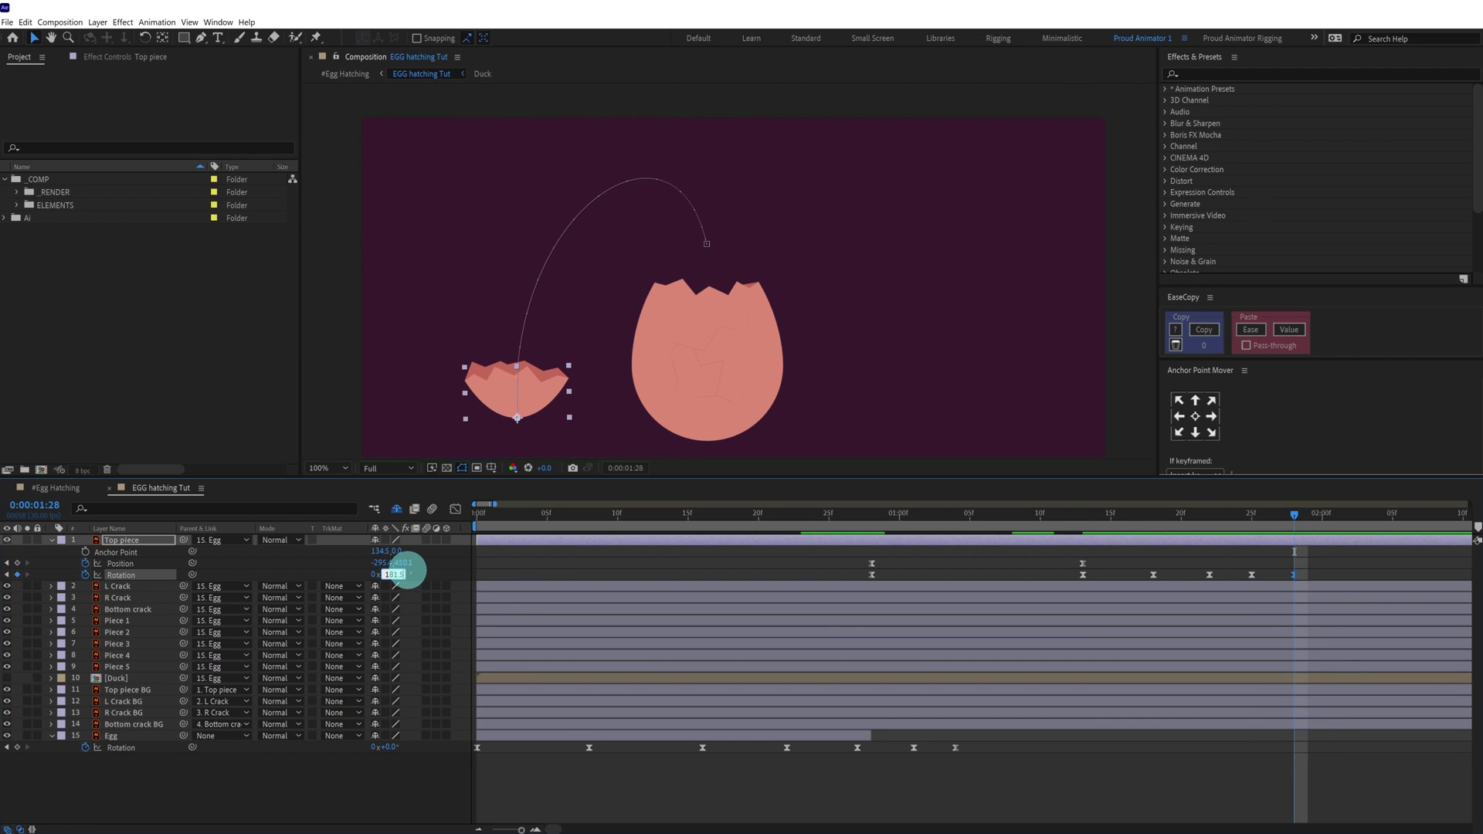
pyautogui.click(845, 517)
pyautogui.press('space')
pyautogui.click(815, 515)
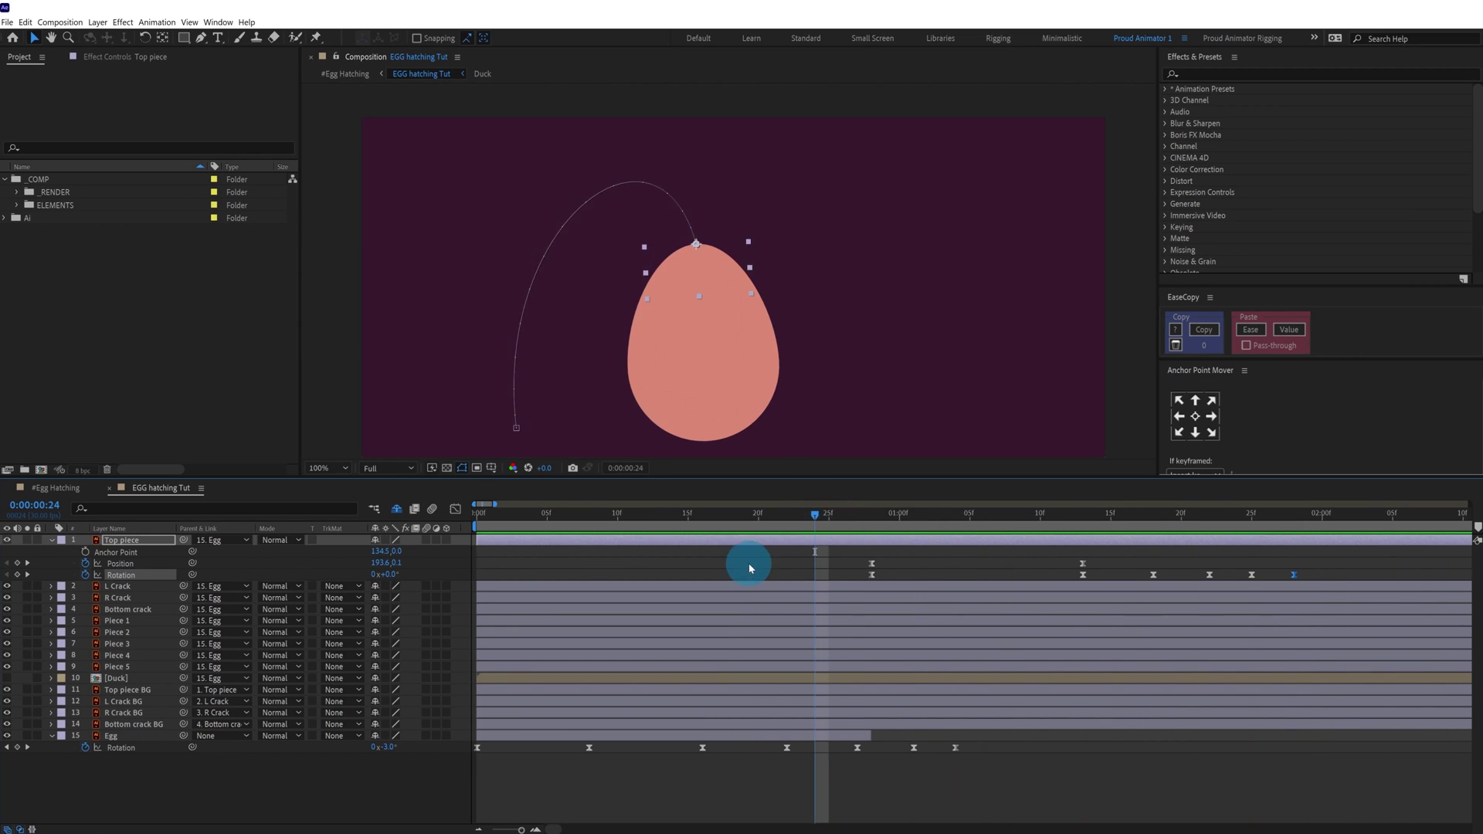
# Play back the shell toss and inspect the Top piece's landing pose at 0:00:01:13
pyautogui.click(748, 563)
pyautogui.click(813, 518)
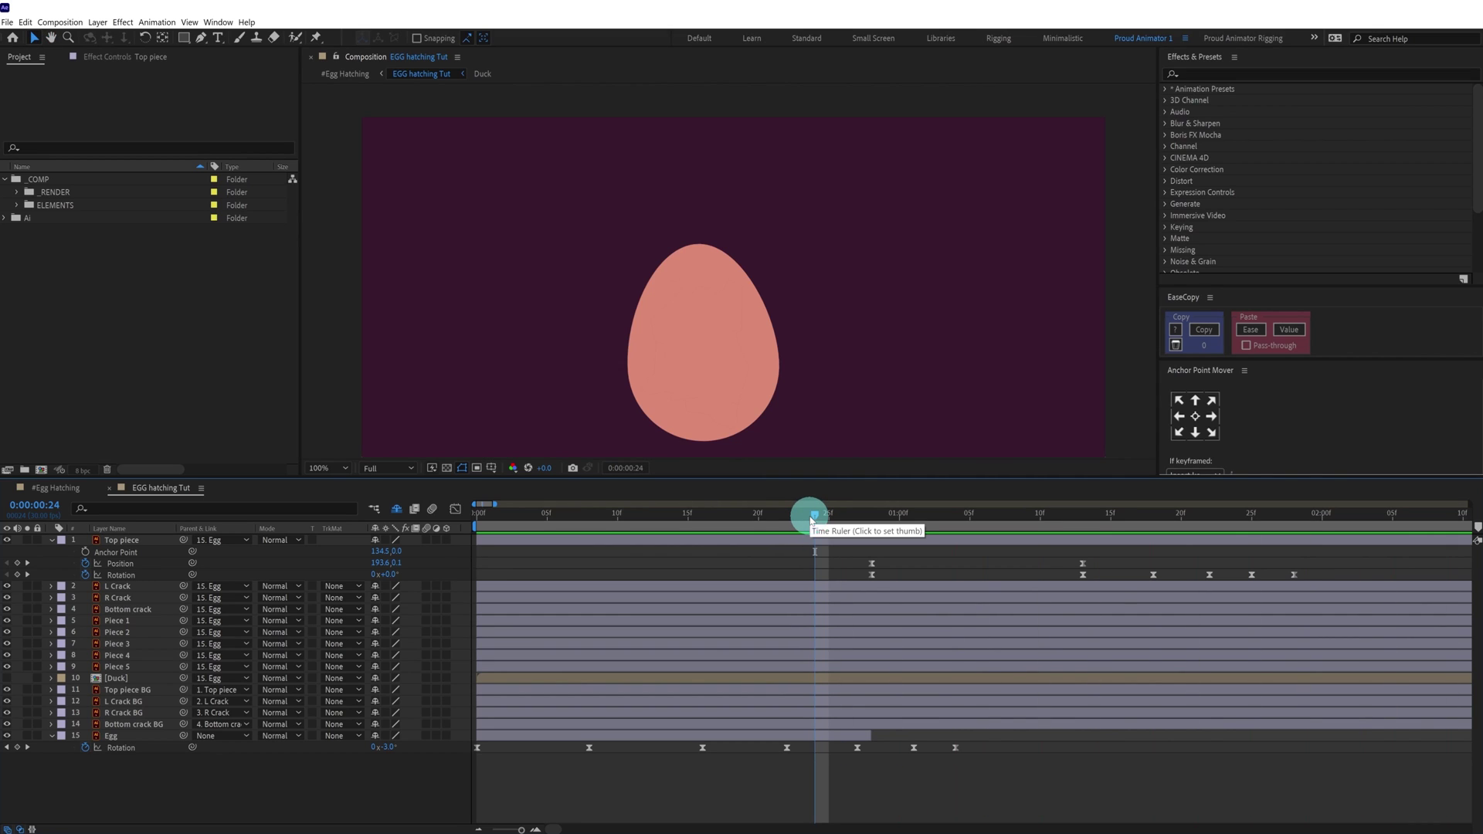
pyautogui.click(802, 518)
pyautogui.press('space')
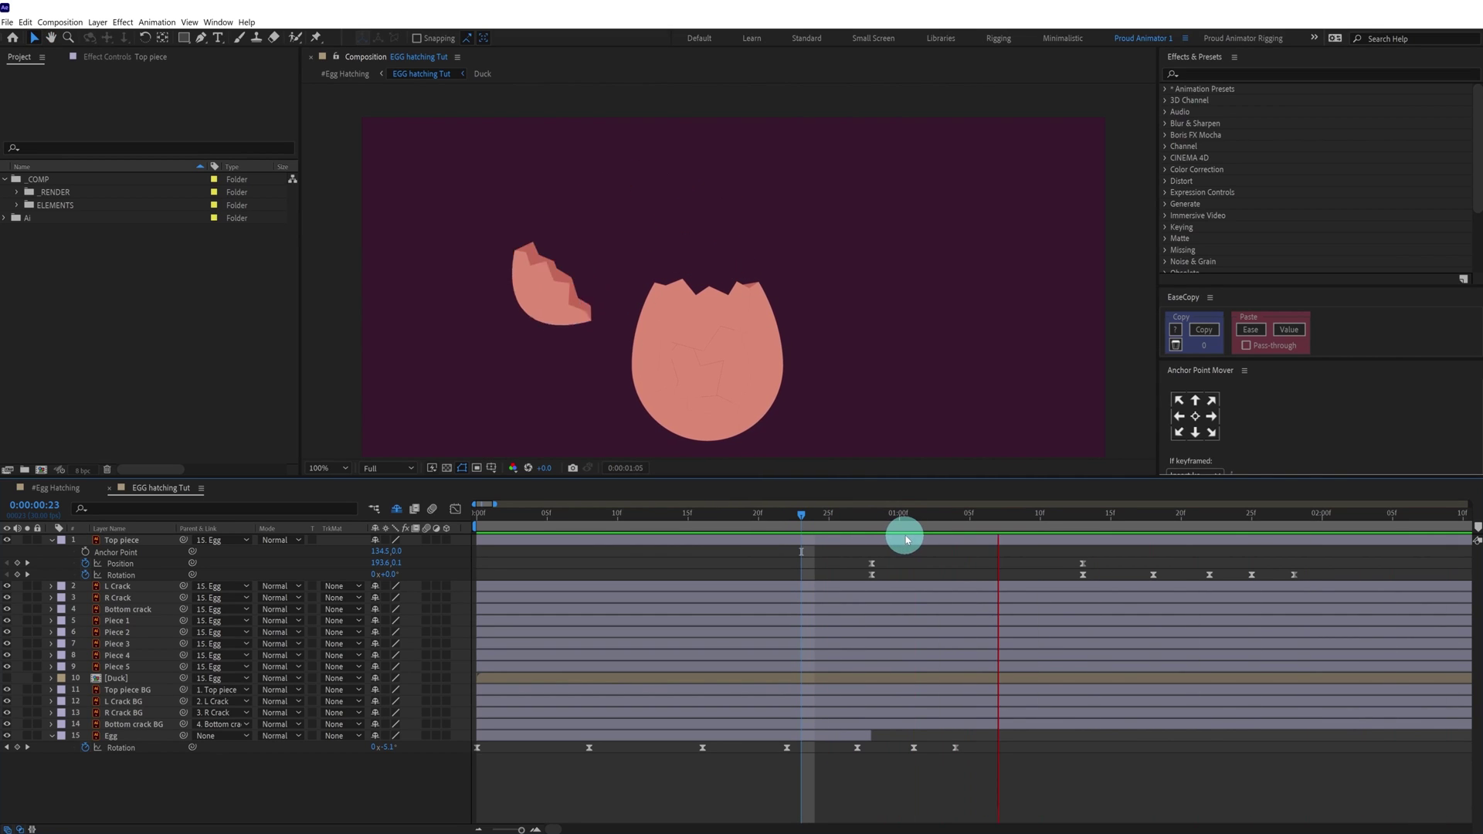
pyautogui.press('space')
pyautogui.moveTo(875, 522); pyautogui.dragTo(1082, 520)
pyautogui.click(396, 573)
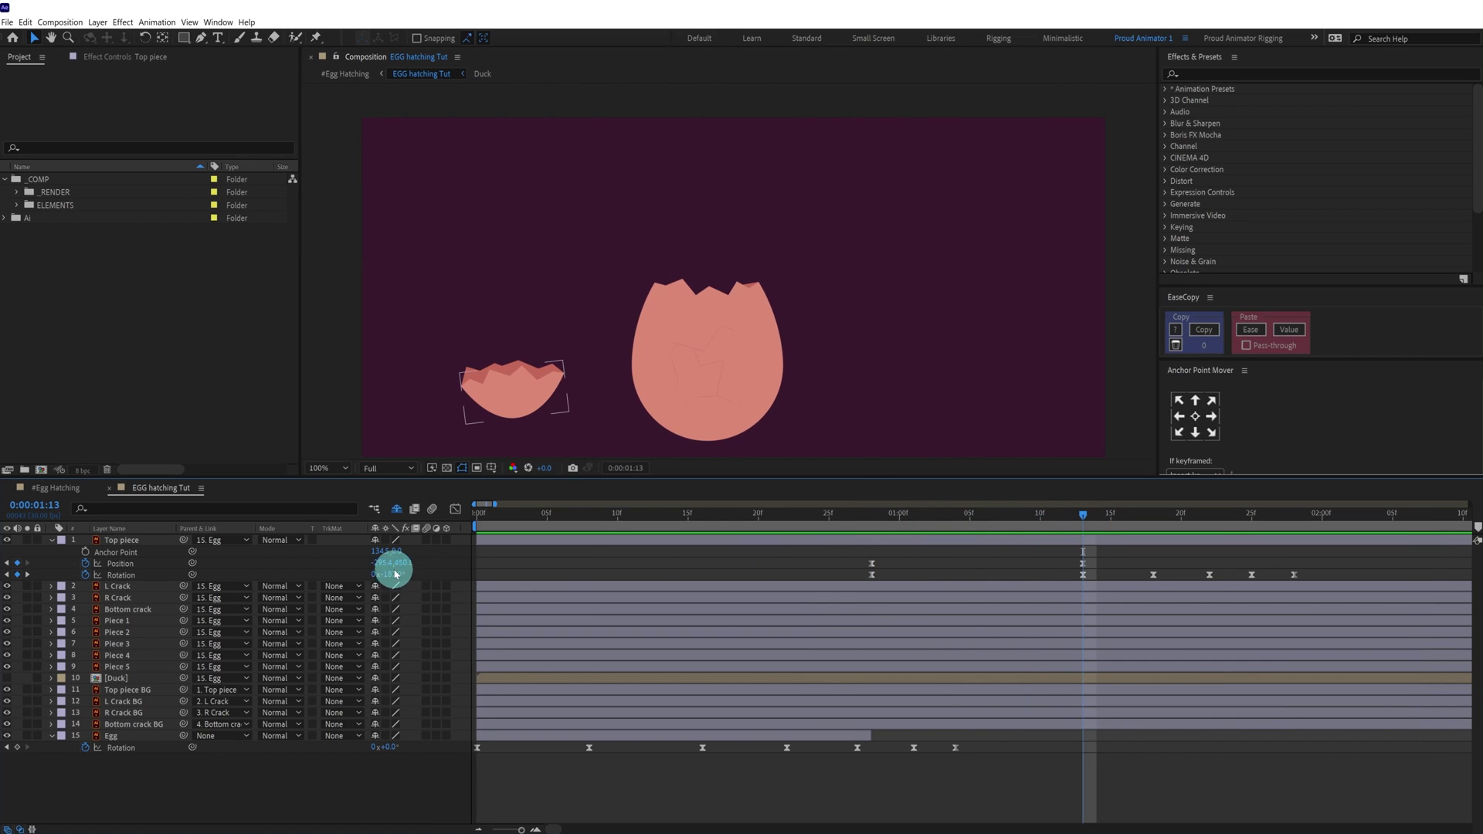
pyautogui.click(868, 531)
# Show the Duck layer and, inside its composition, hide every layer except Head
pyautogui.click(9, 708)
pyautogui.click(8, 679)
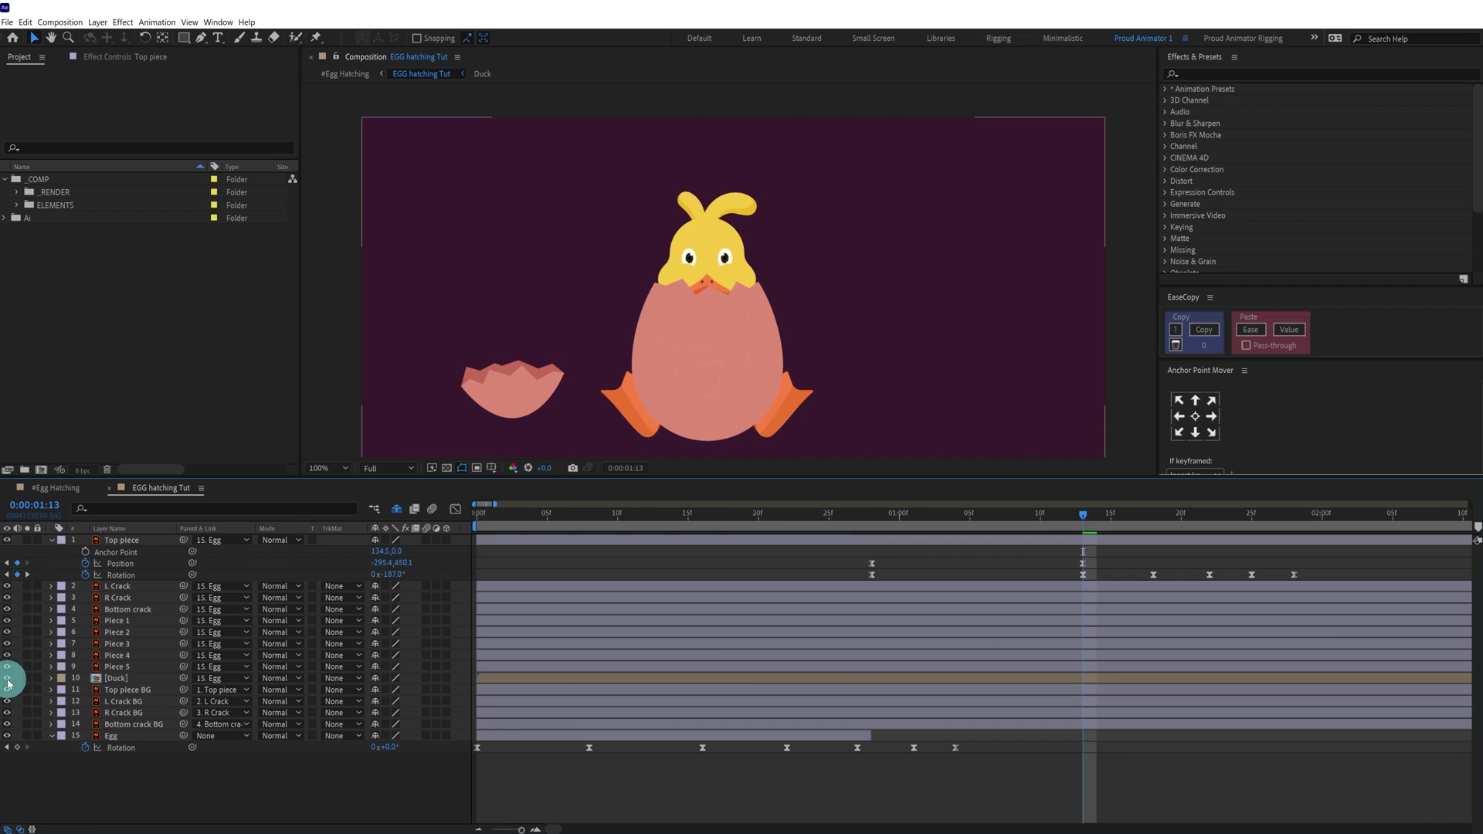
pyautogui.doubleClick(118, 679)
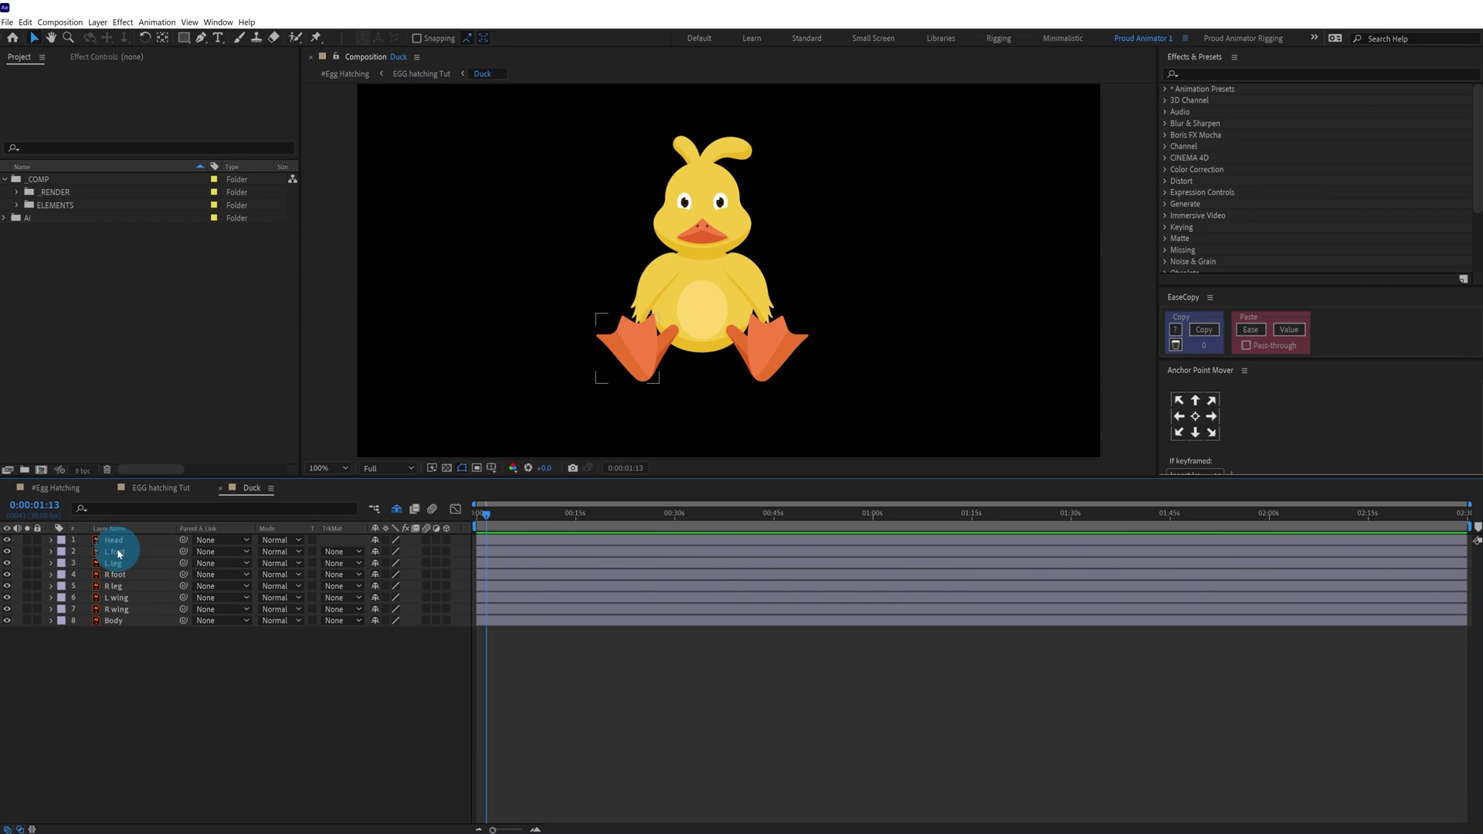
pyautogui.click(118, 553)
pyautogui.keyDown('shift'); pyautogui.click(109, 620); pyautogui.keyUp('shift')
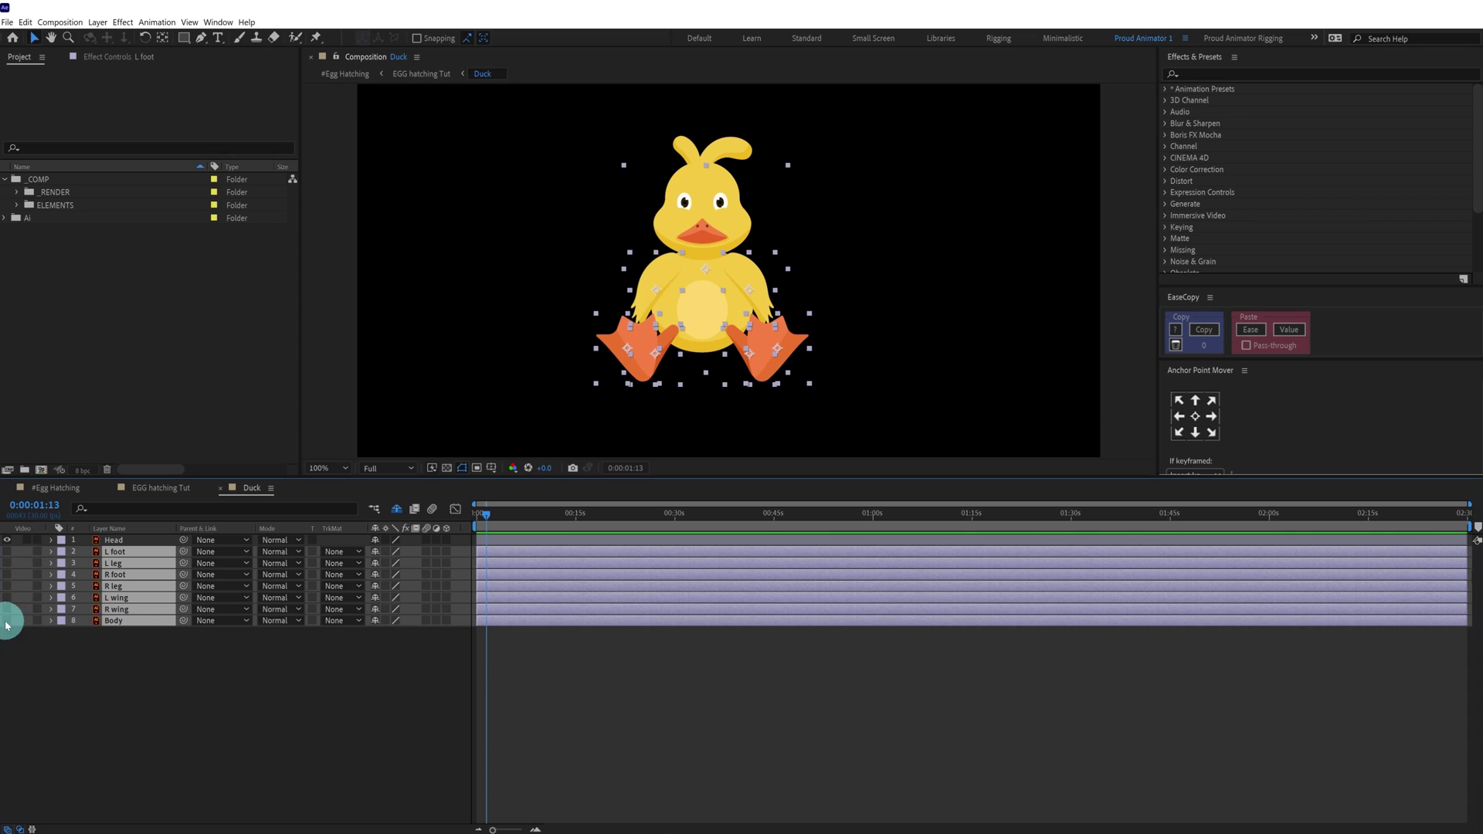
pyautogui.click(7, 621)
pyautogui.click(130, 540)
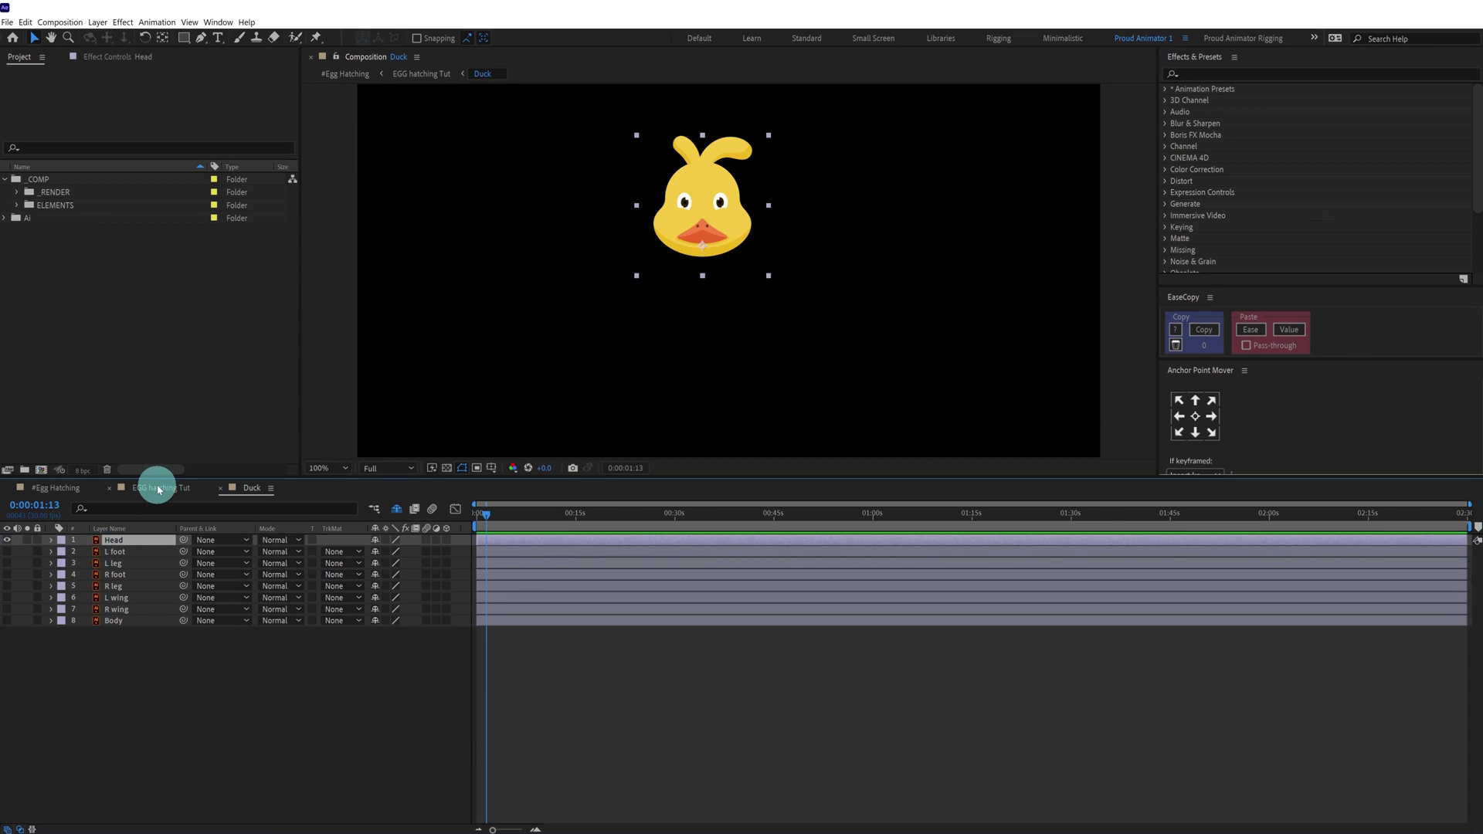
# Find 0:00:01:00 in the egg composition and start Position and Rotation keyframes on the duck's Head there
pyautogui.click(159, 489)
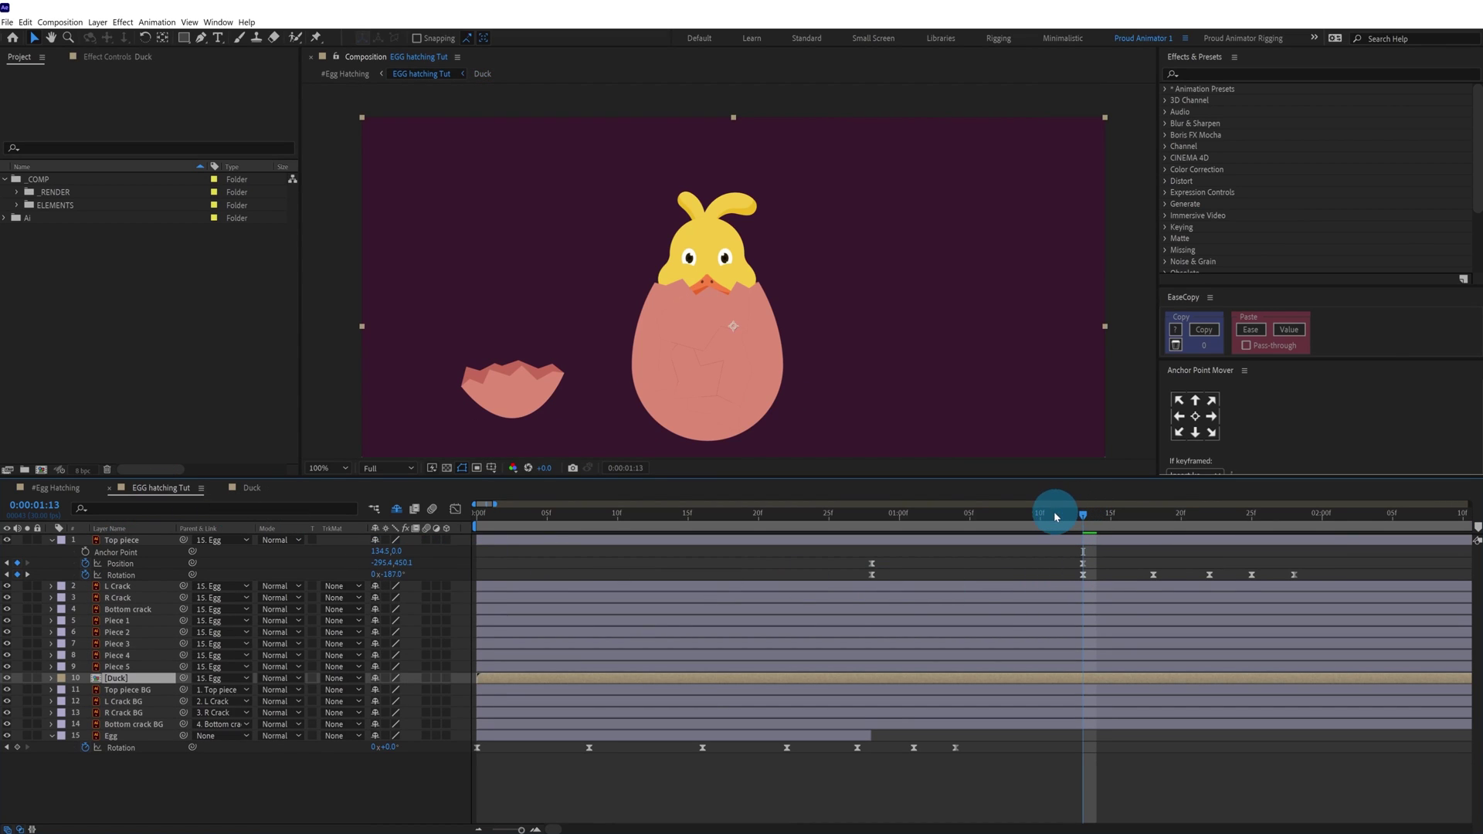
pyautogui.moveTo(1028, 518); pyautogui.dragTo(903, 516)
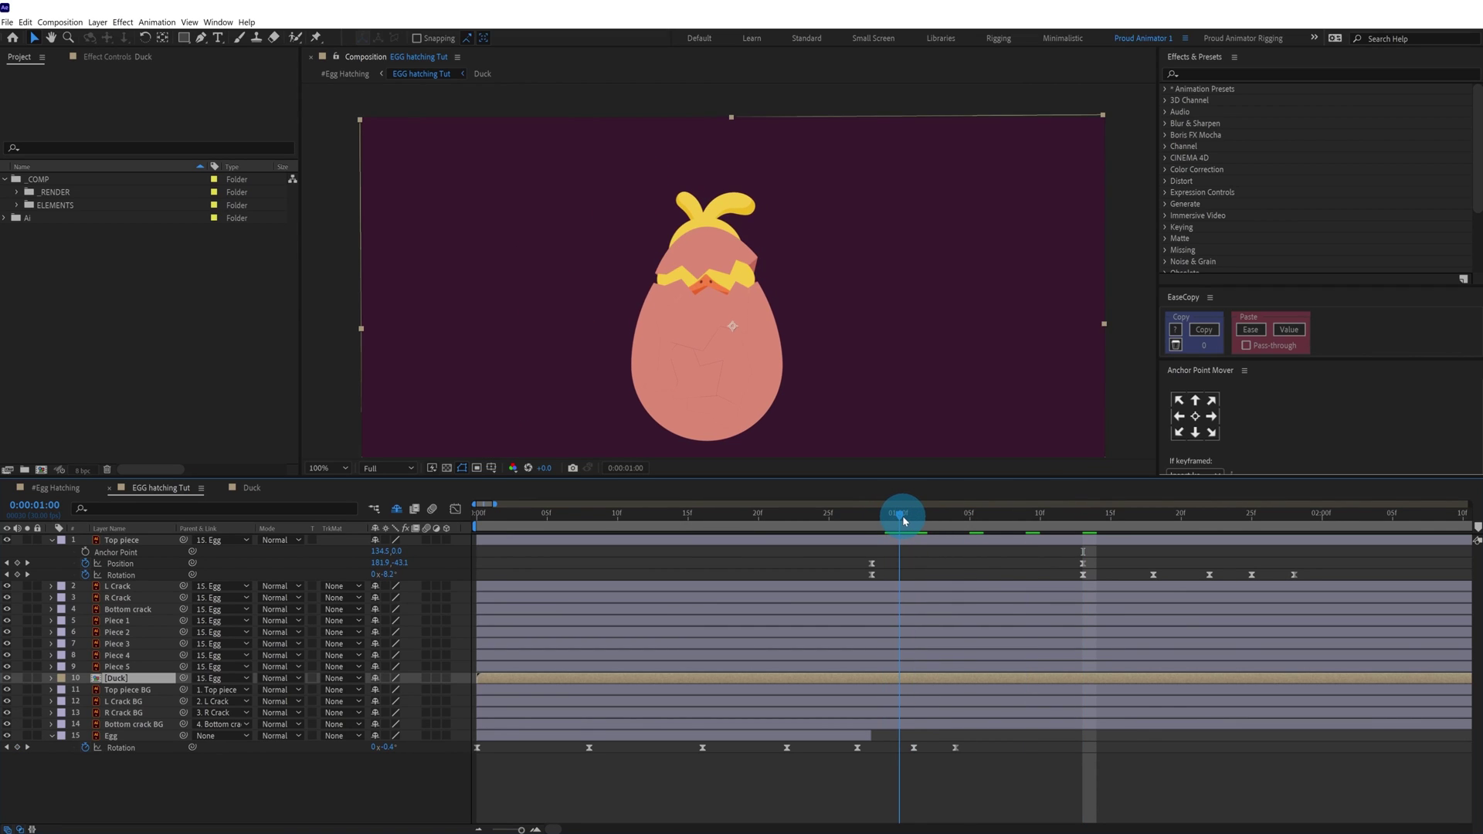
pyautogui.doubleClick(914, 679)
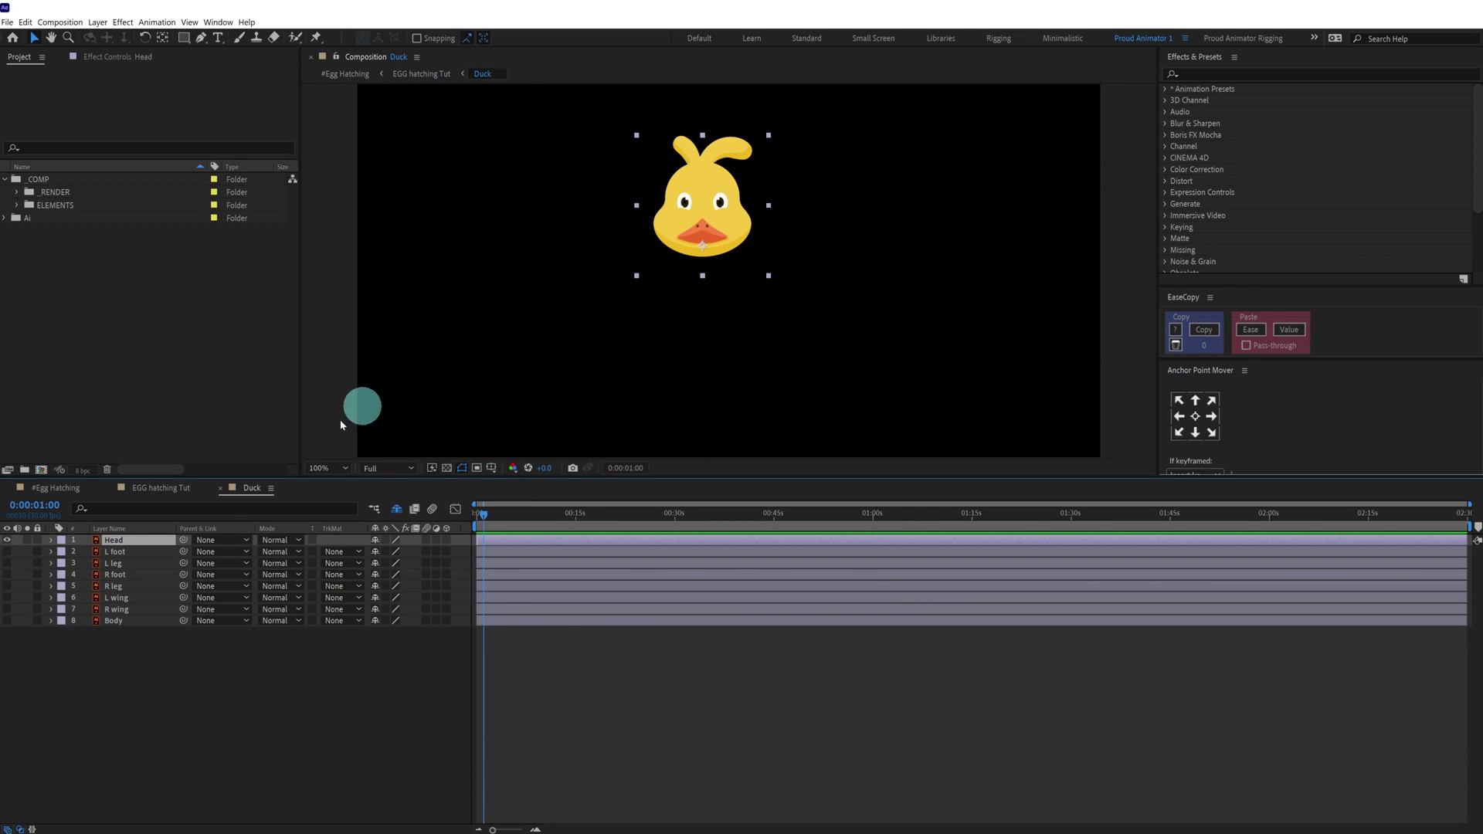
pyautogui.press('p')
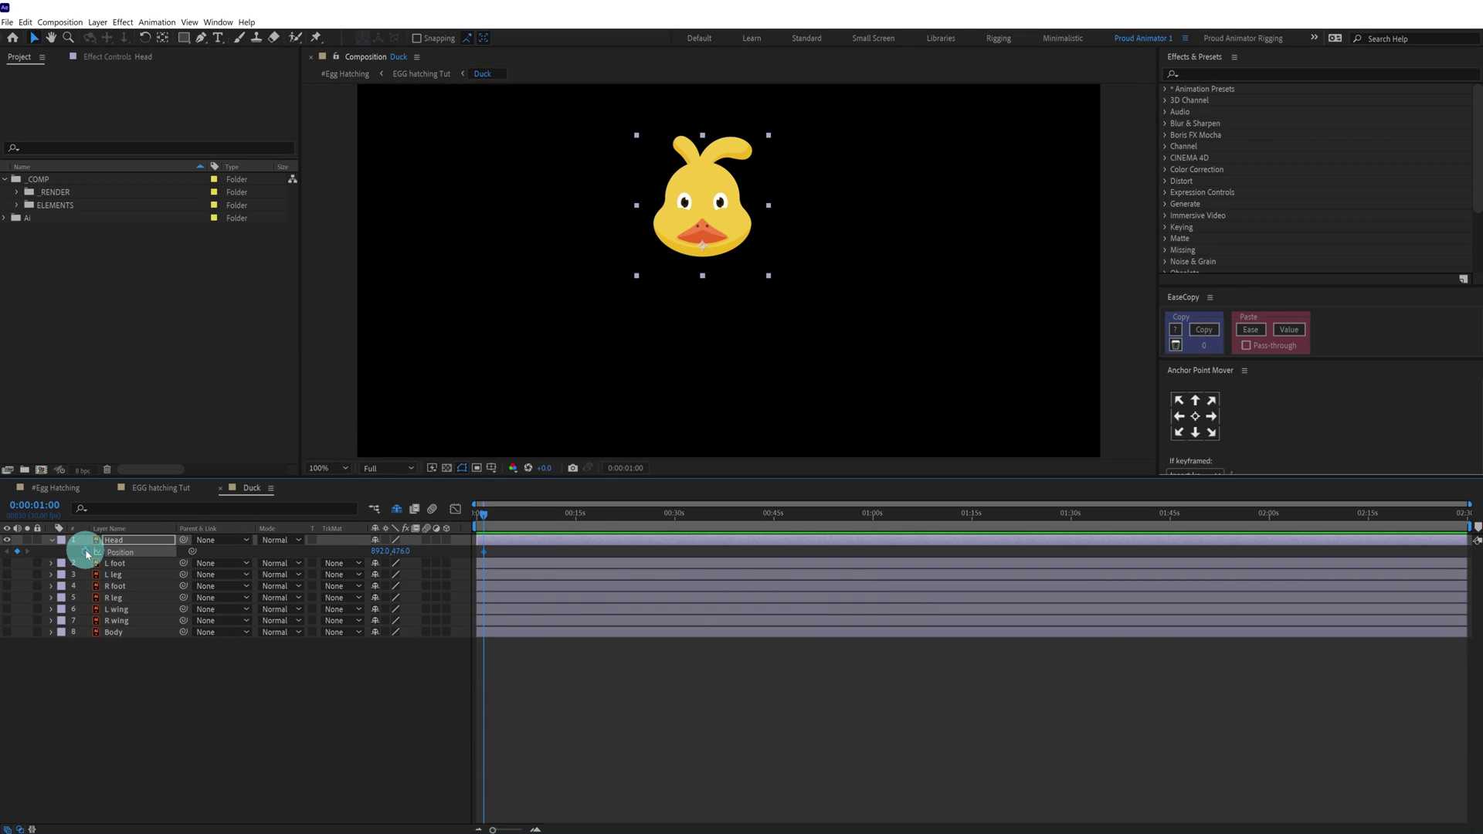
pyautogui.press('r')
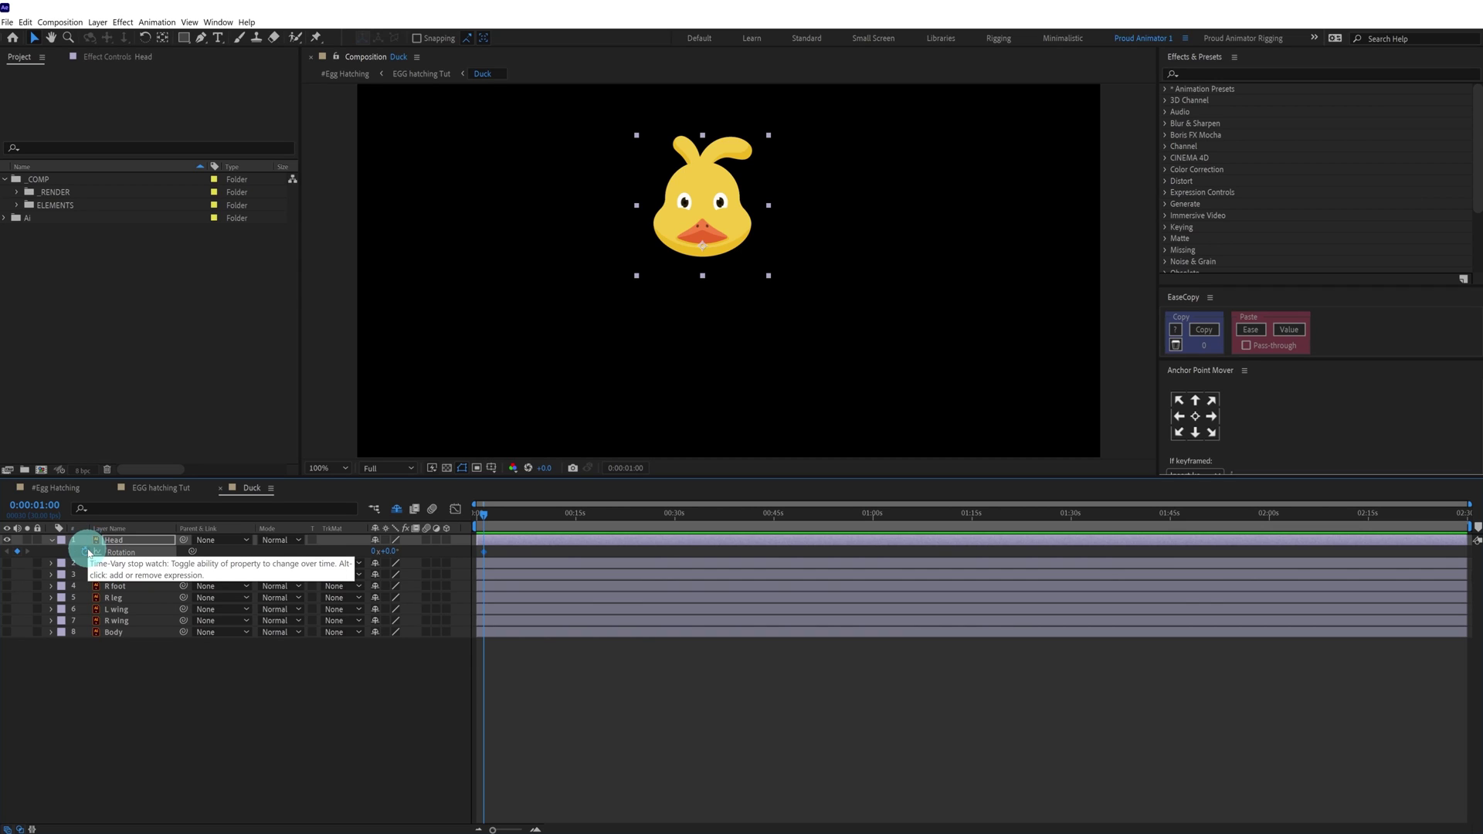
pyautogui.hotkey('shift', 'p')
# Add Head Position and Rotation keyframes 12 frames on, at 0:00:01:12
pyautogui.press('=')
pyautogui.press('=')
pyautogui.press('=')
pyautogui.click(52, 511)
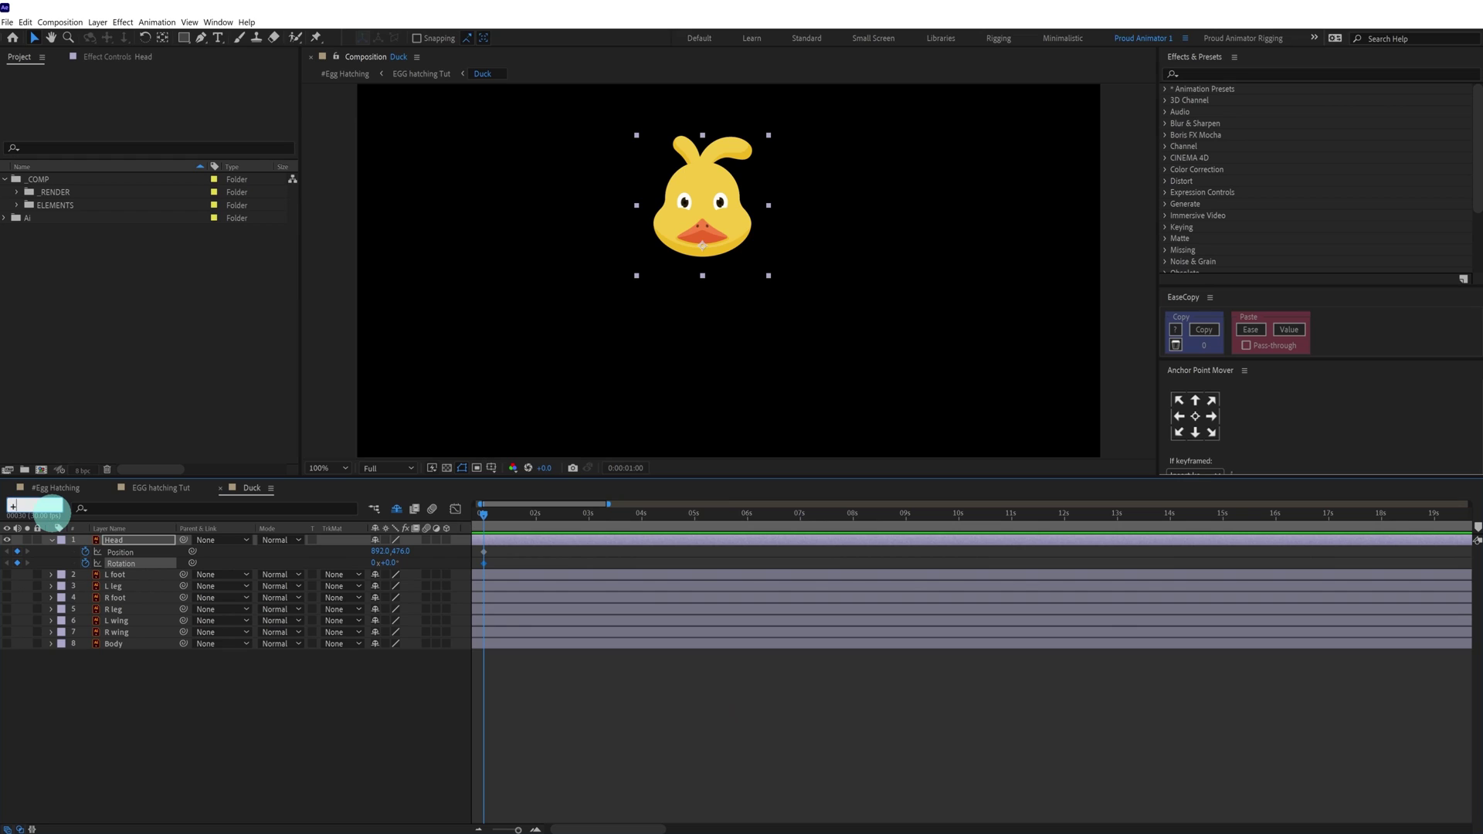
pyautogui.write('+12')
pyautogui.press('Return')
pyautogui.moveTo(19, 552); pyautogui.dragTo(18, 565)
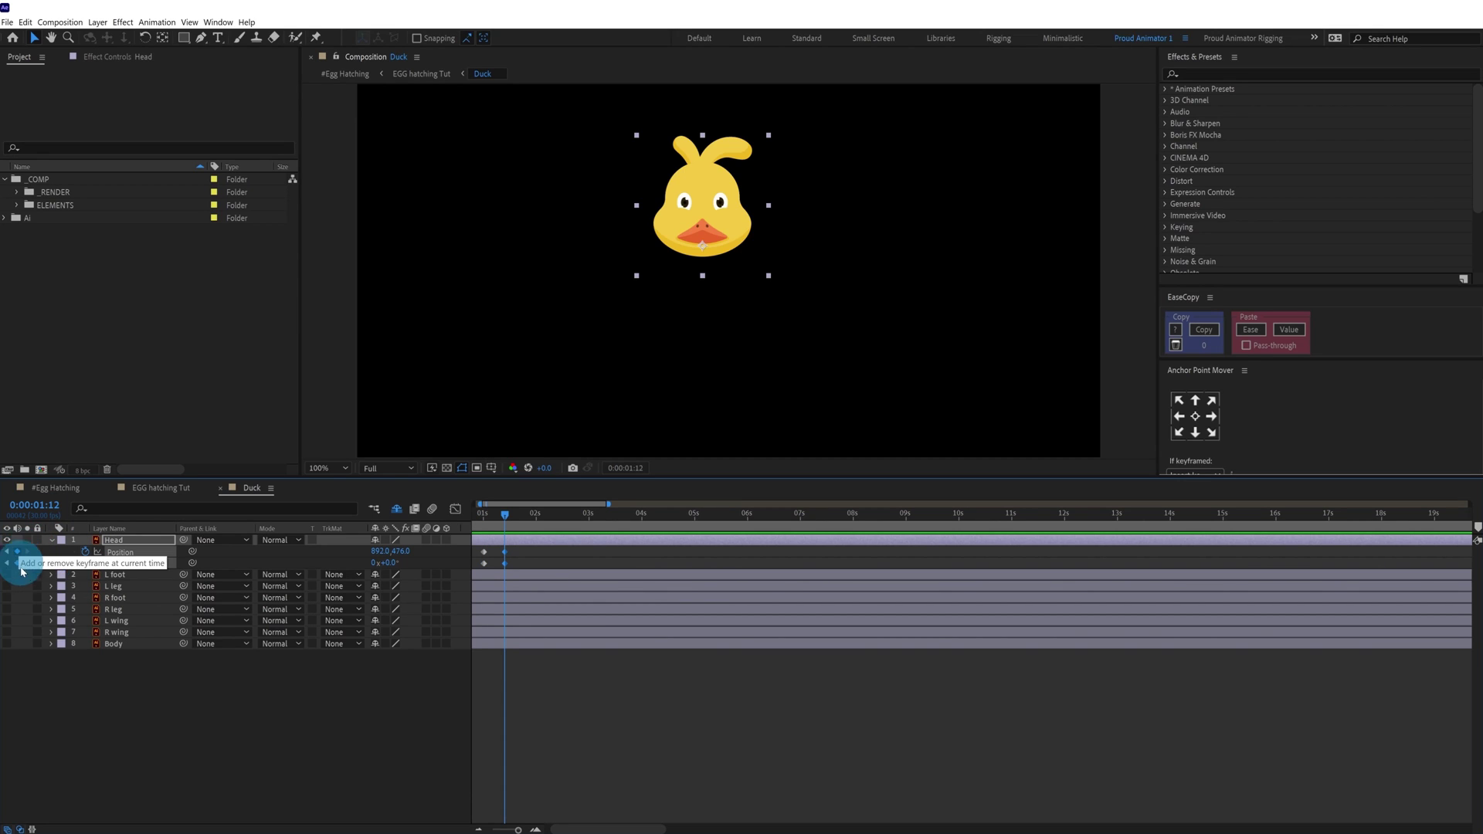
# Lower the Head at 0:00:01:00 to a vertical Position of 746, checking against the egg composition
pyautogui.press('j')
pyautogui.moveTo(402, 553); pyautogui.dragTo(573, 554)
pyautogui.click(154, 488)
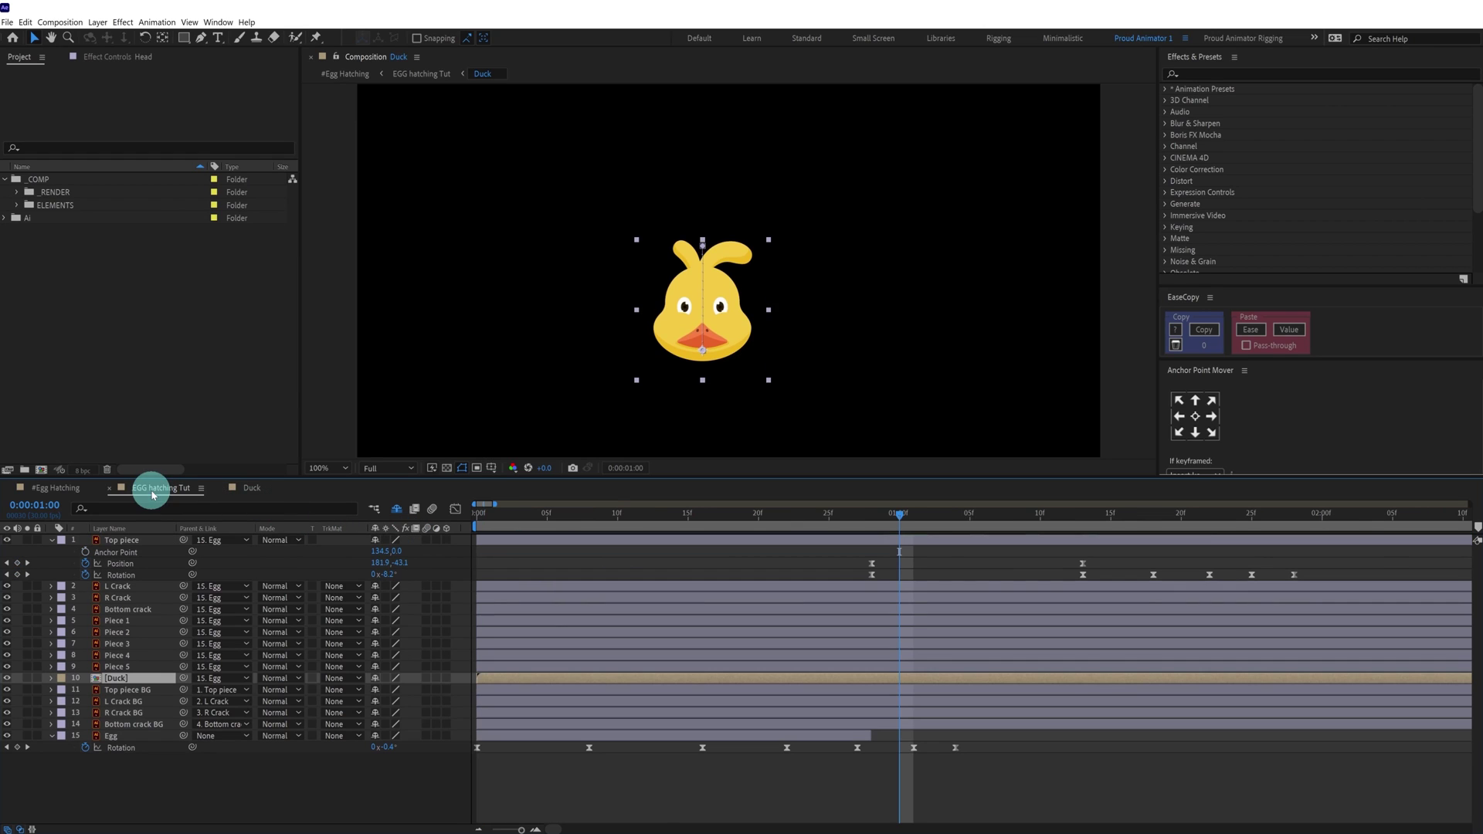
pyautogui.click(248, 489)
# Easy-ease the Head's Position and Rotation keyframes and skew the speed curve towards a fast start in the Graph Editor
pyautogui.click(479, 563)
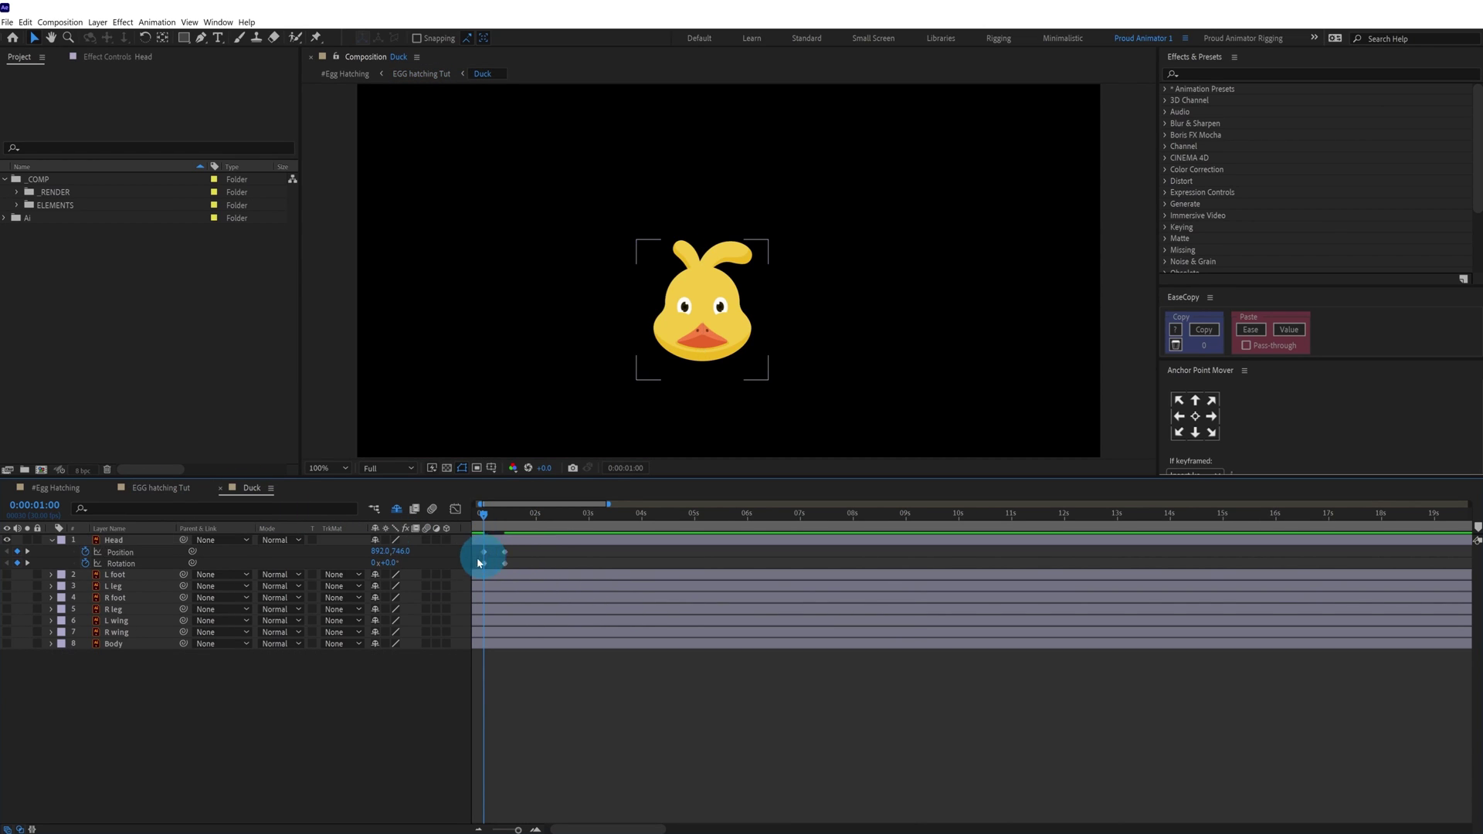
pyautogui.moveTo(479, 563); pyautogui.dragTo(472, 566)
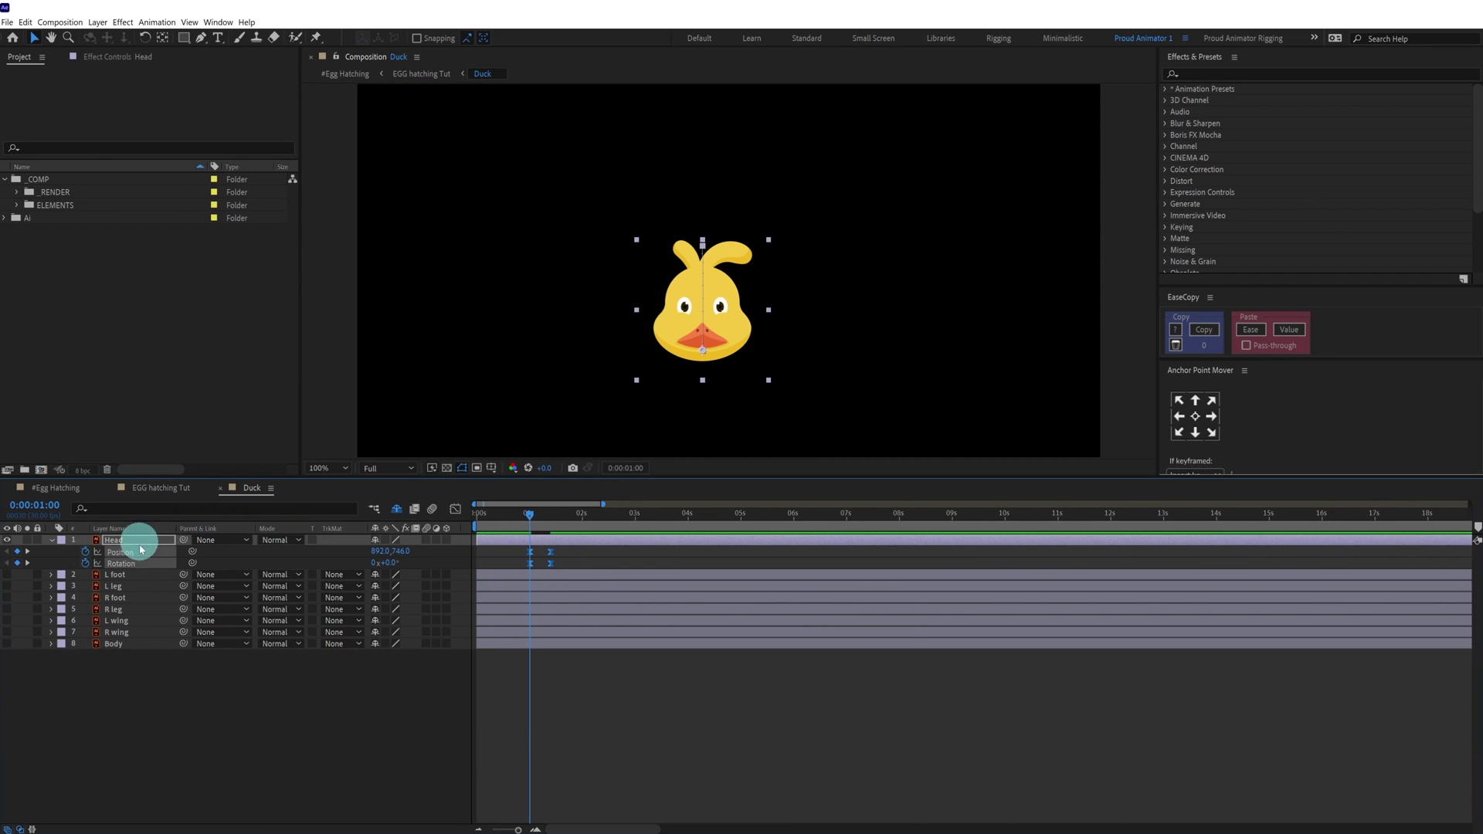
pyautogui.click(455, 510)
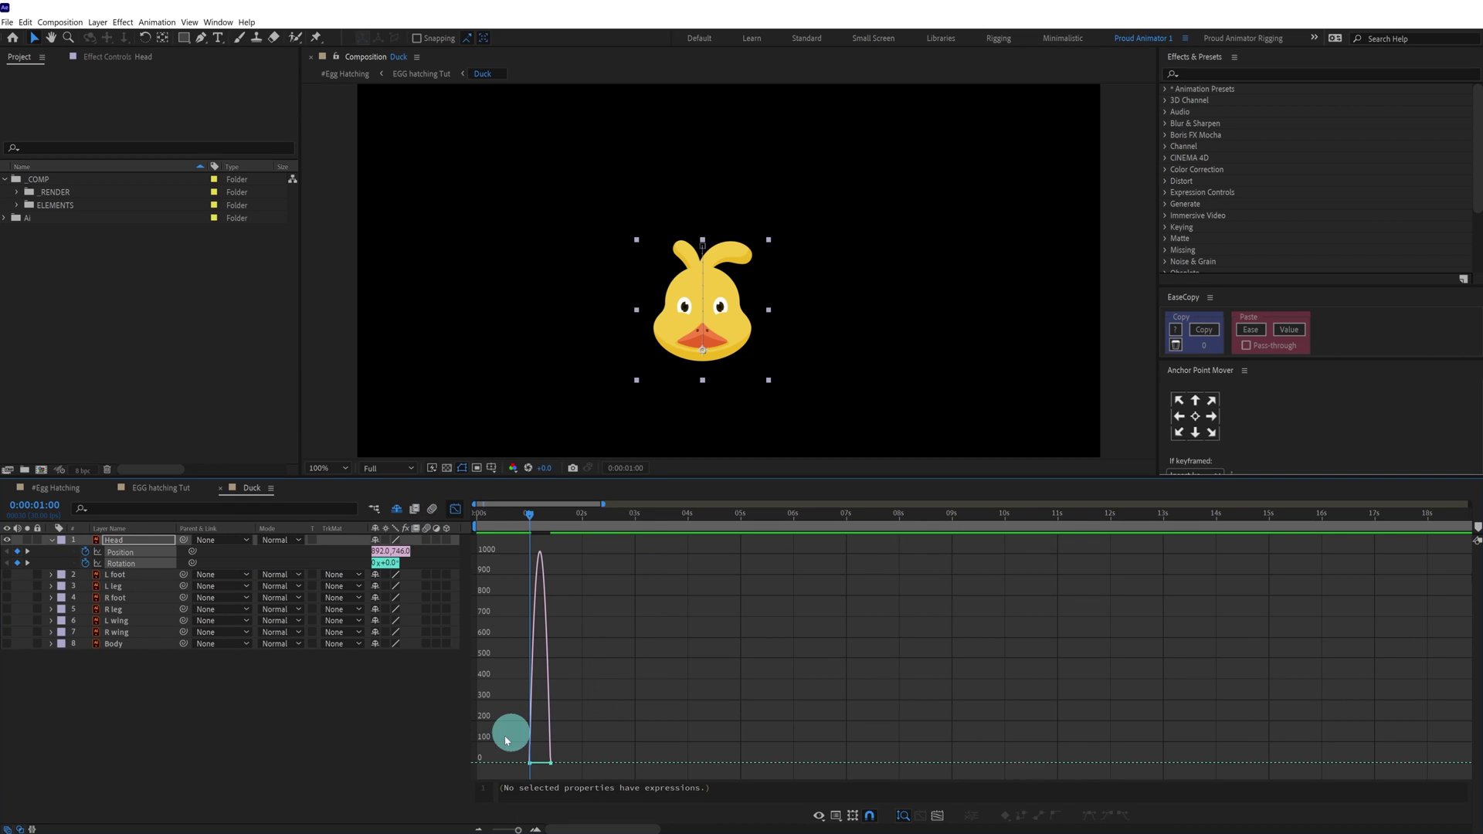
pyautogui.moveTo(531, 782); pyautogui.dragTo(538, 767)
pyautogui.press('=')
pyautogui.press('=')
pyautogui.press('=')
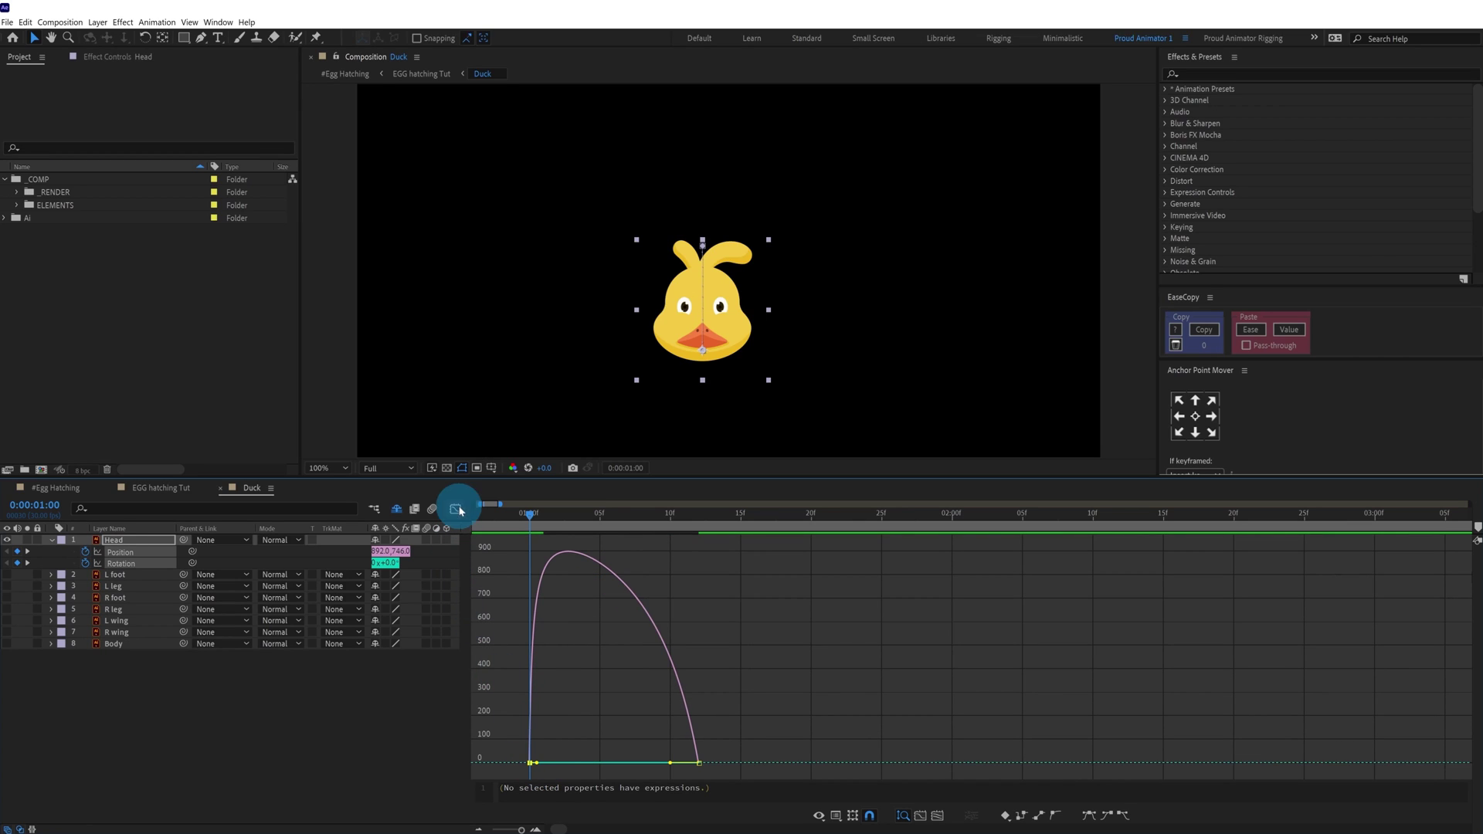
pyautogui.click(455, 509)
# Add Head Position and Rotation keyframes at 0:00:01:20 and 0:00:01:25
pyautogui.click(701, 517)
pyautogui.moveTo(704, 525); pyautogui.dragTo(811, 517)
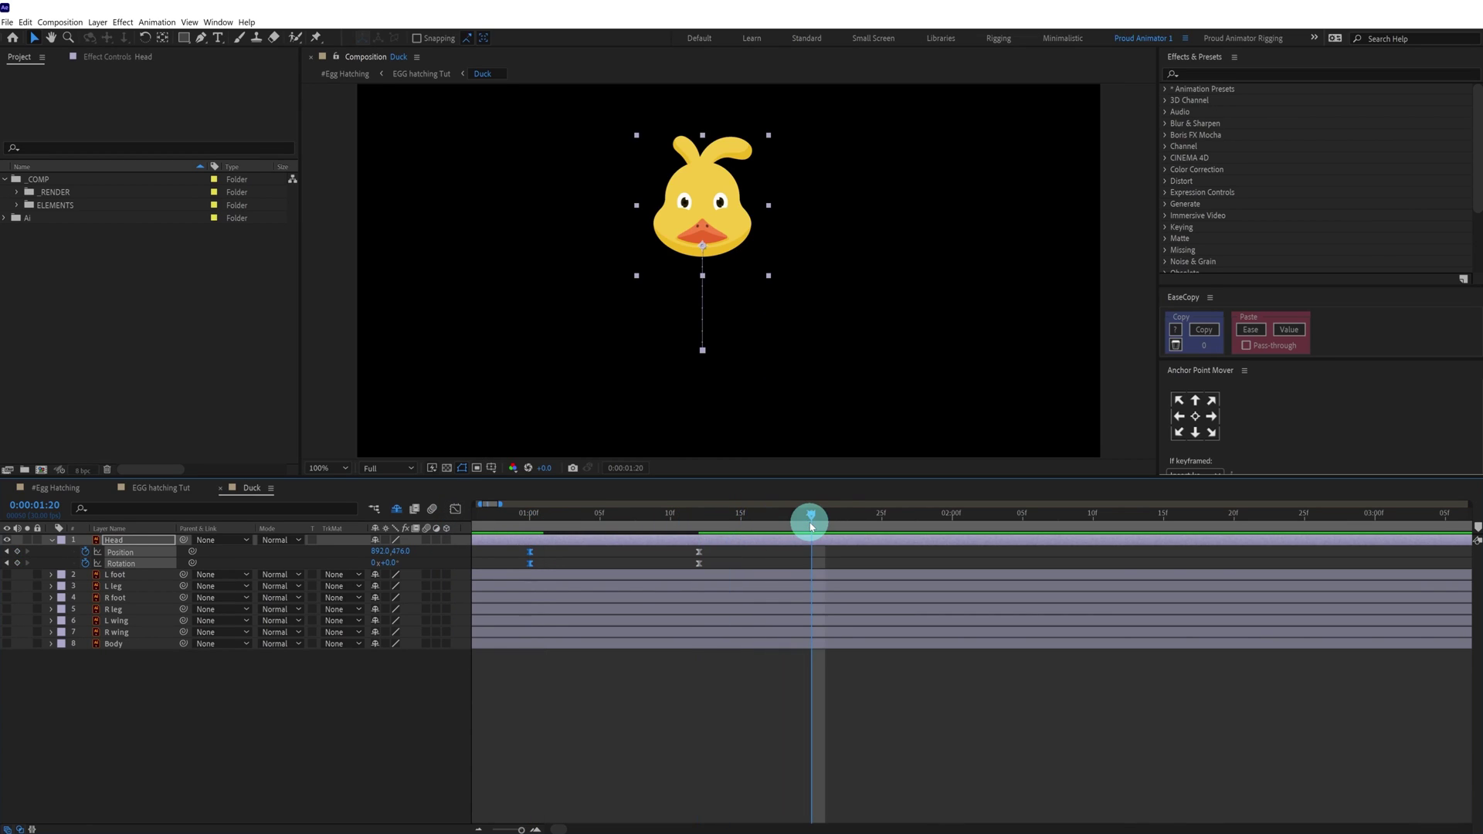
pyautogui.click(17, 551)
pyautogui.click(17, 563)
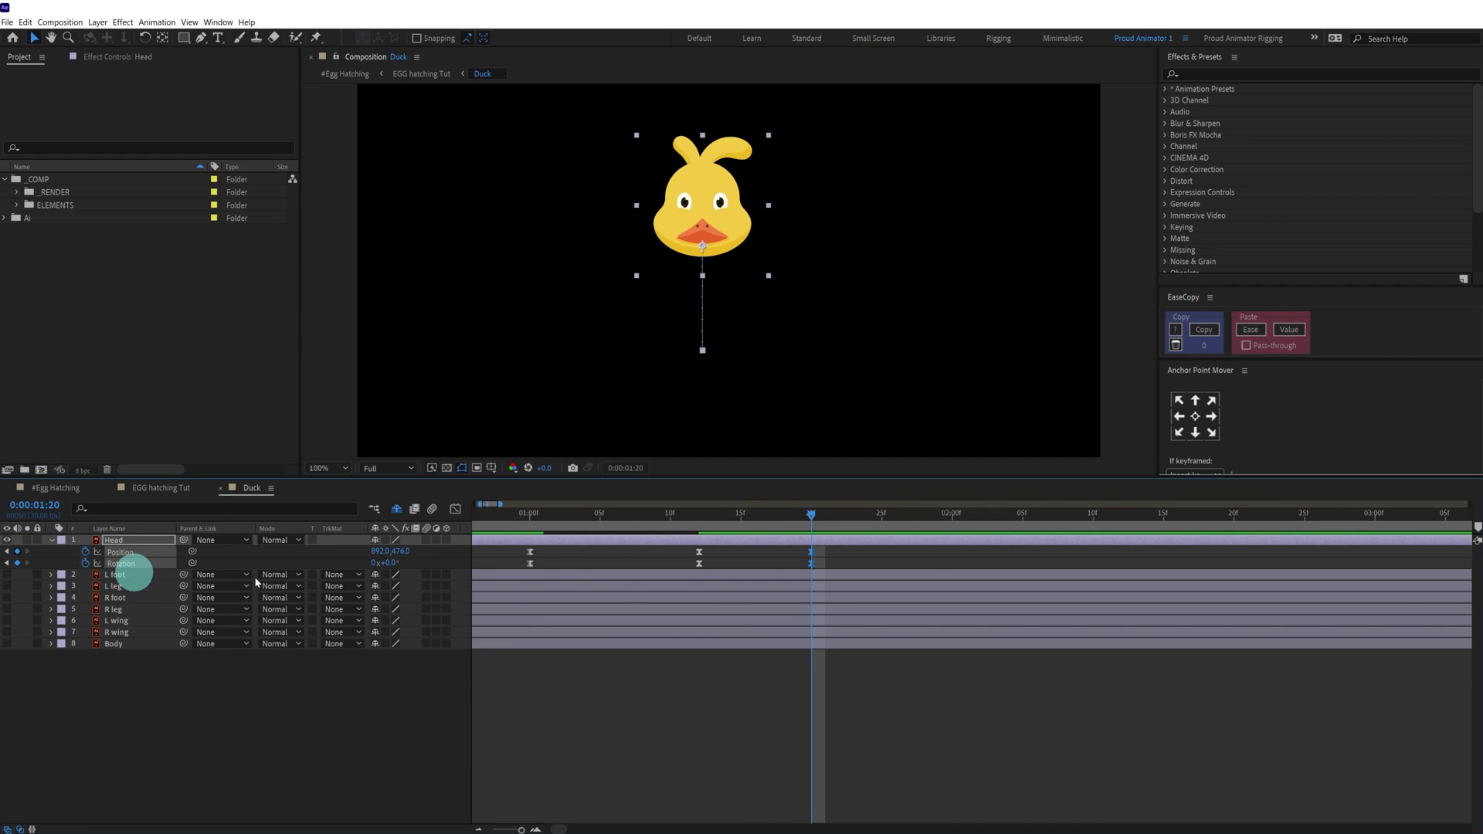
pyautogui.click(882, 519)
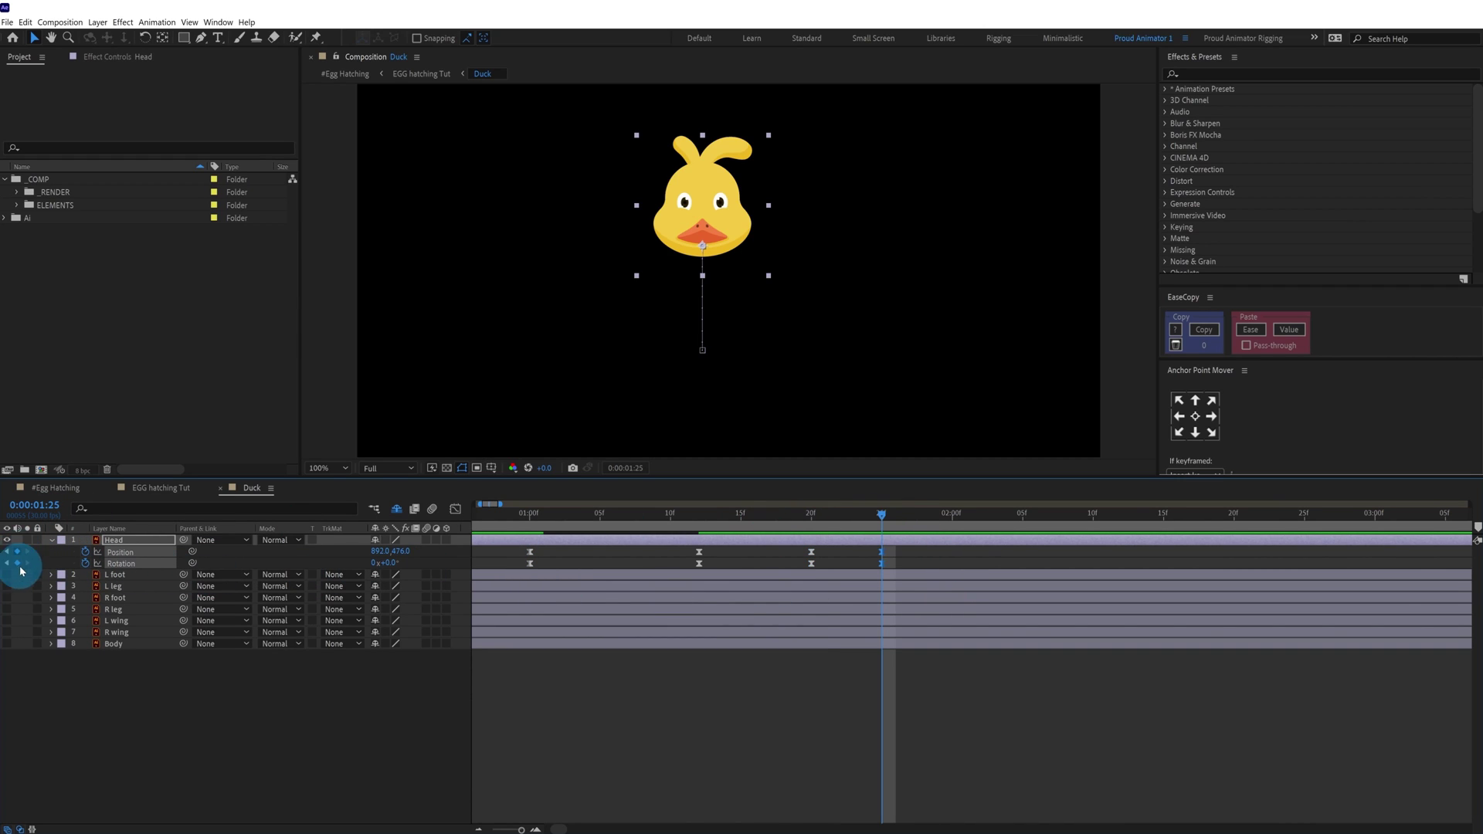
# Offset the Head's vertical Position for an overshoot, using 471 at 0:00:01:12 and 478 at 0:00:01:20
pyautogui.press('j')
pyautogui.press('j')
pyautogui.press('j')
pyautogui.press('k')
pyautogui.click(777, 563)
pyautogui.click(749, 544)
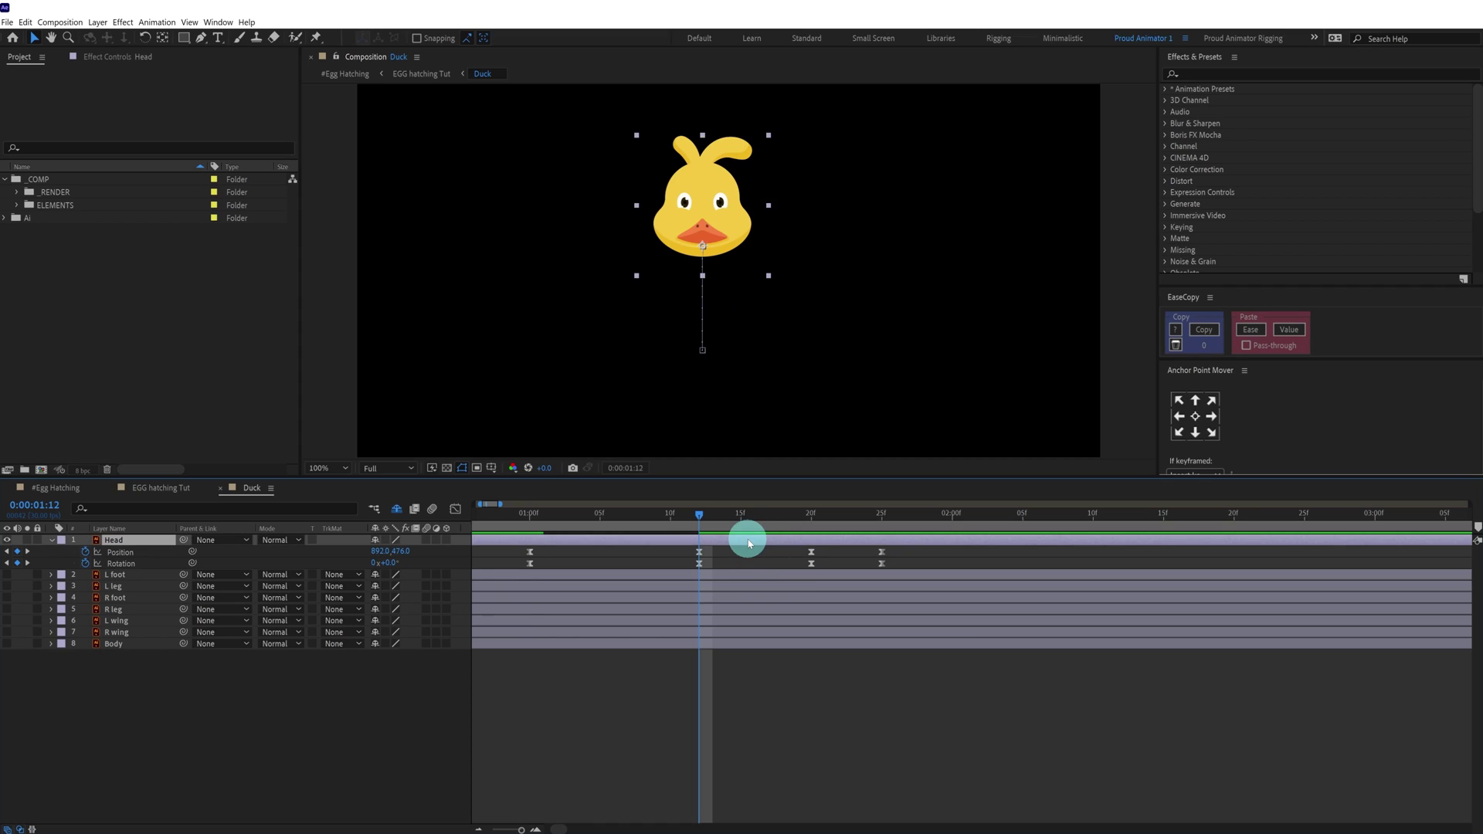
pyautogui.press('Up')
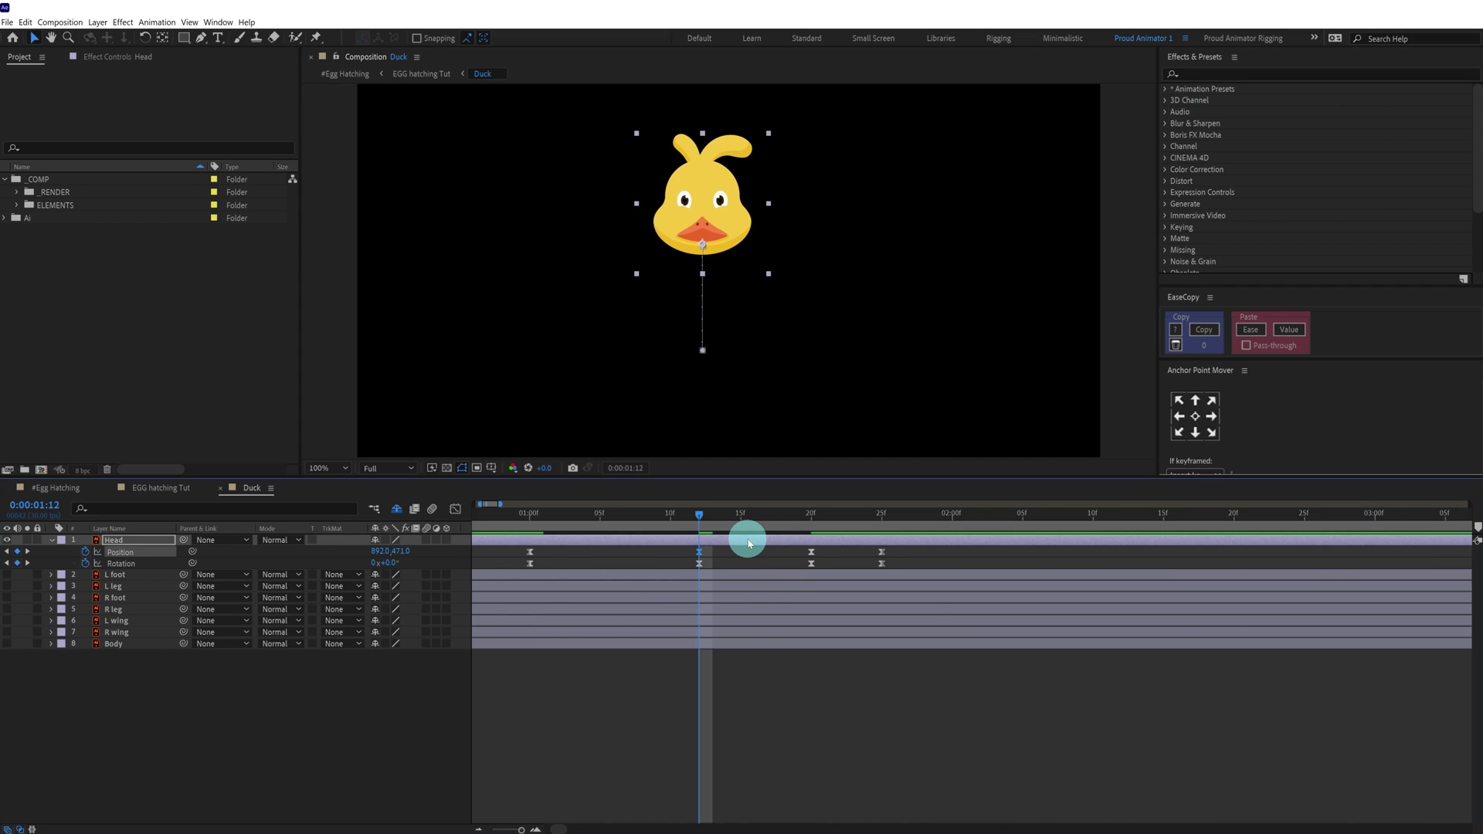
pyautogui.press('j')
pyautogui.press('k')
pyautogui.press('k')
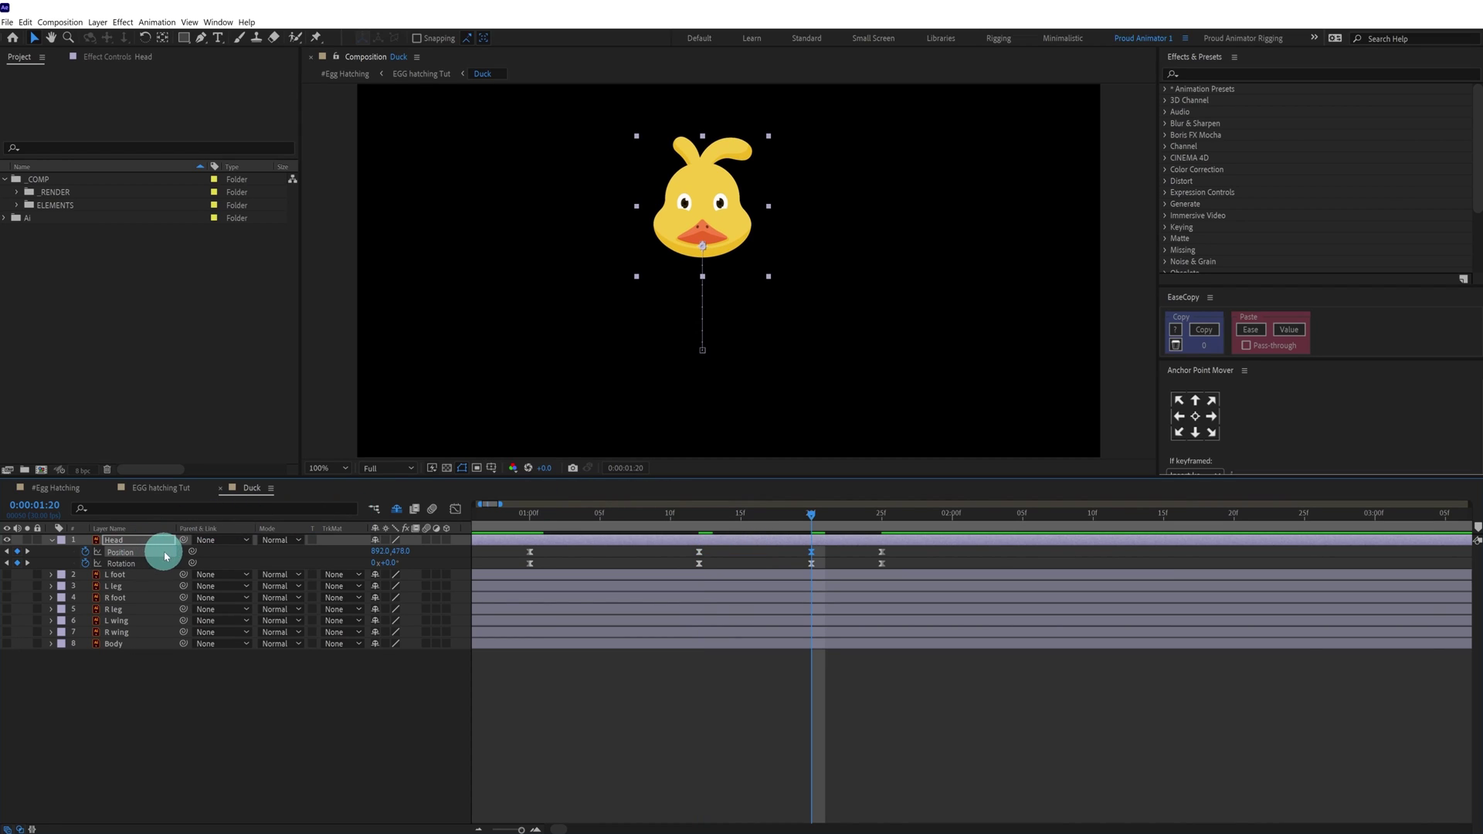
# Preview the Head's pop-up motion from 0:00:01:00
pyautogui.click(525, 512)
pyautogui.click(688, 700)
pyautogui.press('space')
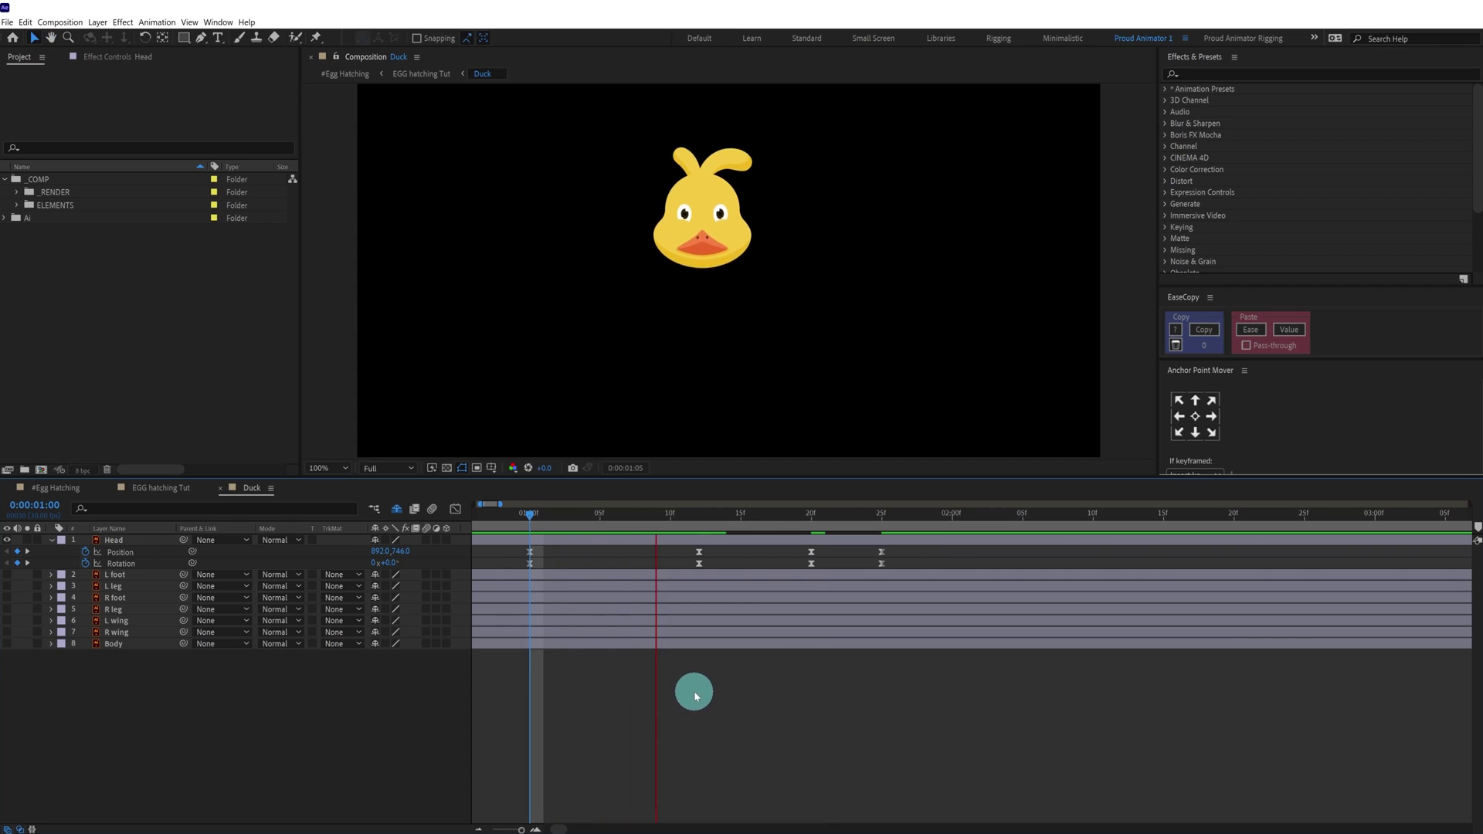
pyautogui.click(694, 691)
# Move the last three pairs of Head keyframes to 0:00:01:09, 0:00:01:15 and 0:00:01:19, and replay the motion
pyautogui.moveTo(919, 546); pyautogui.dragTo(657, 554)
pyautogui.moveTo(872, 548); pyautogui.dragTo(741, 552)
pyautogui.moveTo(828, 548); pyautogui.dragTo(800, 571)
pyautogui.moveTo(812, 553); pyautogui.dragTo(798, 554)
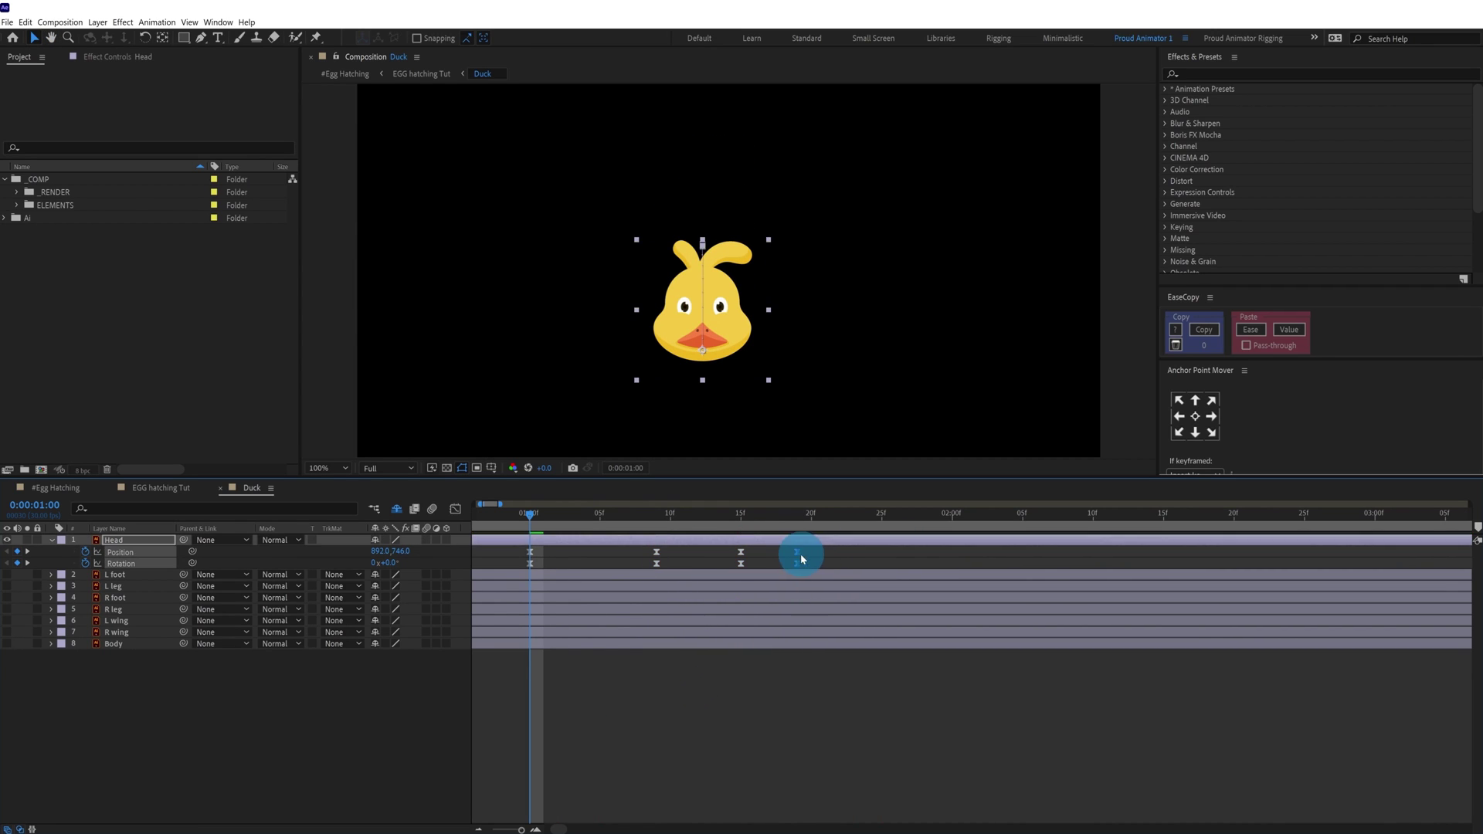
pyautogui.click(829, 554)
pyautogui.press('space')
pyautogui.press('space')
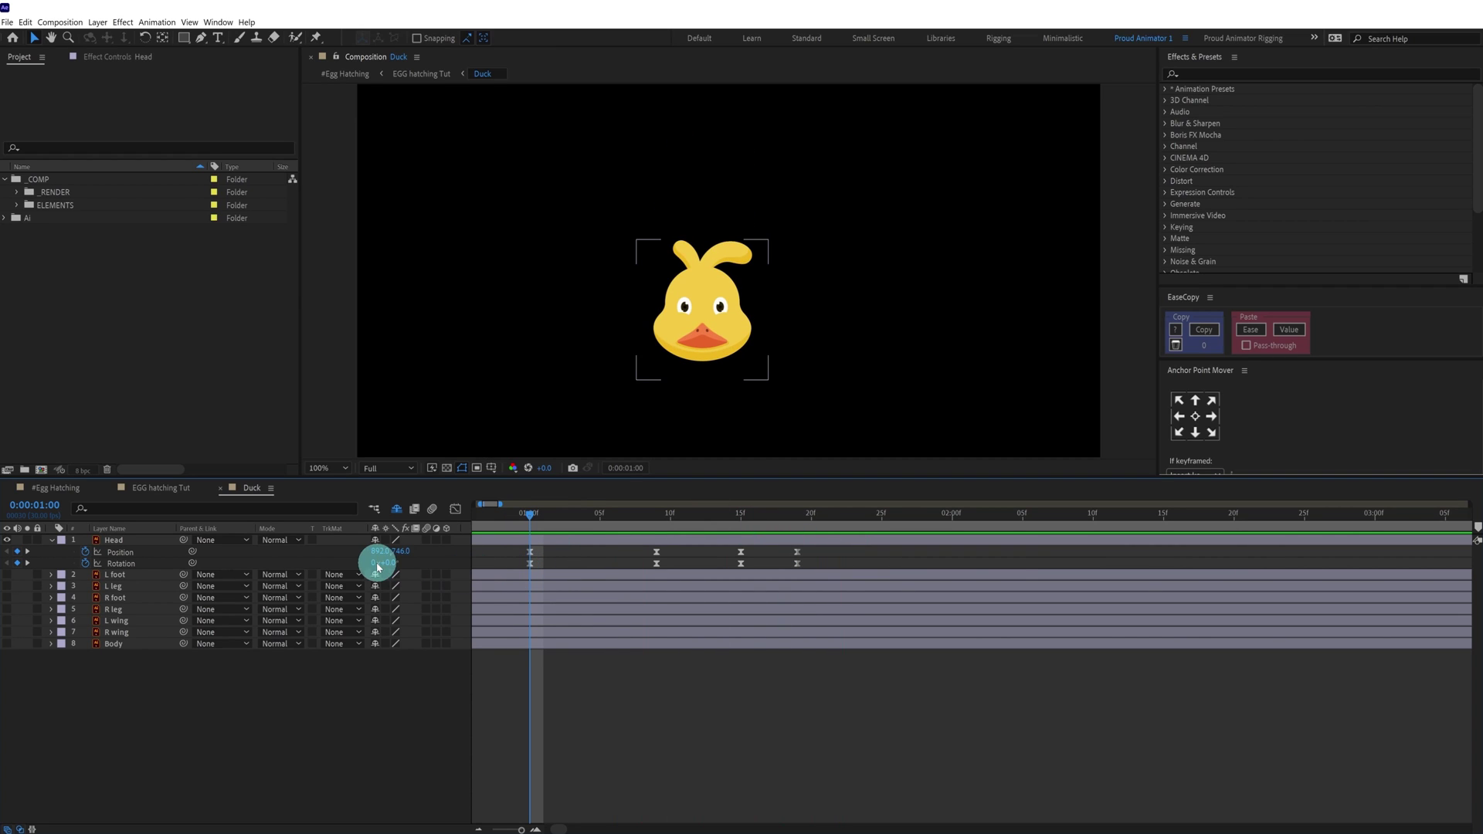
# Set the Head's Rotation to 8° at 0:00:01:00 and -5° at 0:00:01:09
pyautogui.click(389, 563)
pyautogui.write('10')
pyautogui.press('Return')
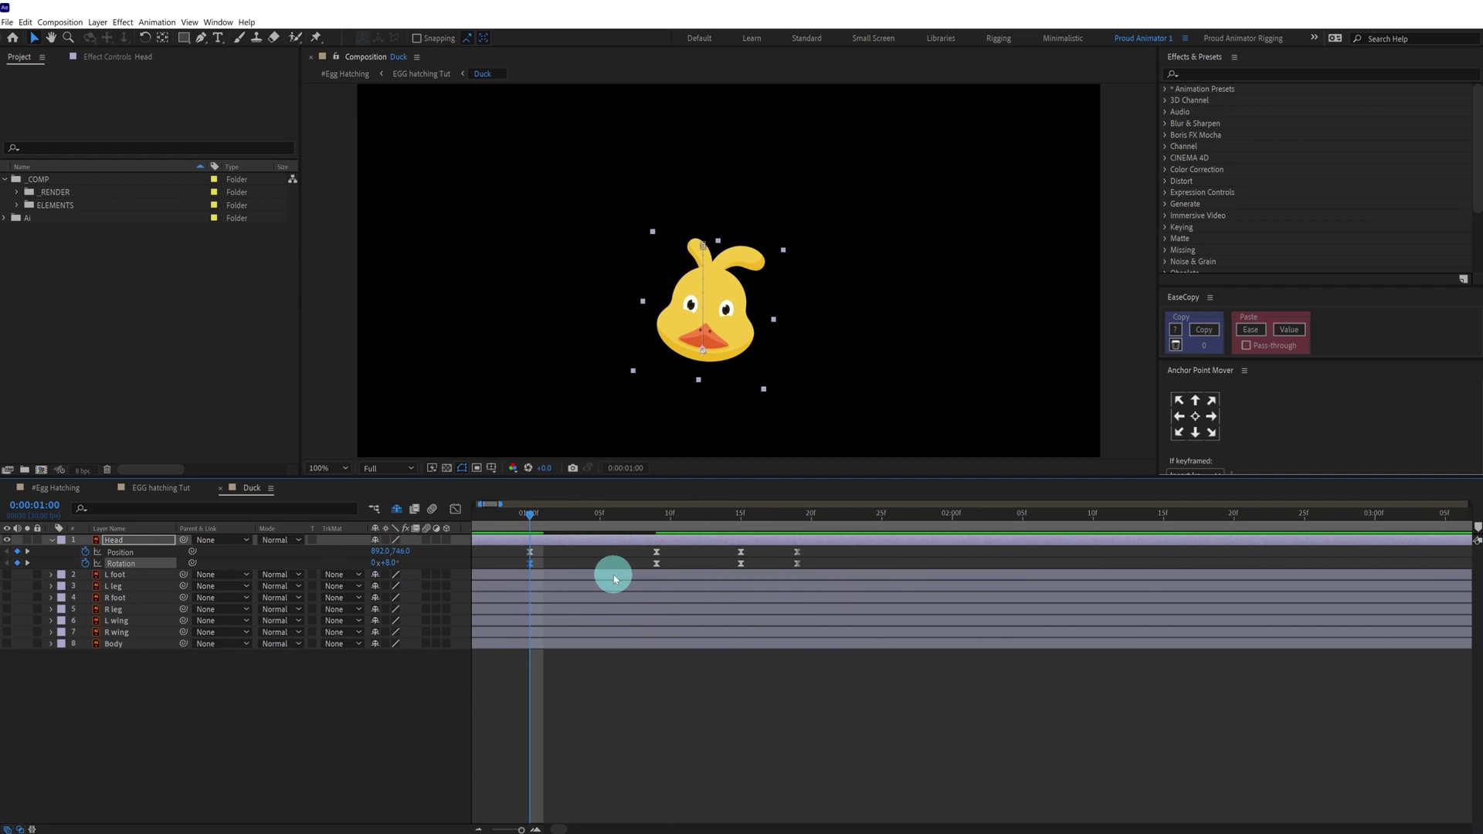
pyautogui.press('k')
pyautogui.click(392, 564)
pyautogui.write('-5k')
# Adjust the Head's Rotation at 0:00:01:15 and set it to -0.5° at 0:00:01:19
pyautogui.click(390, 564)
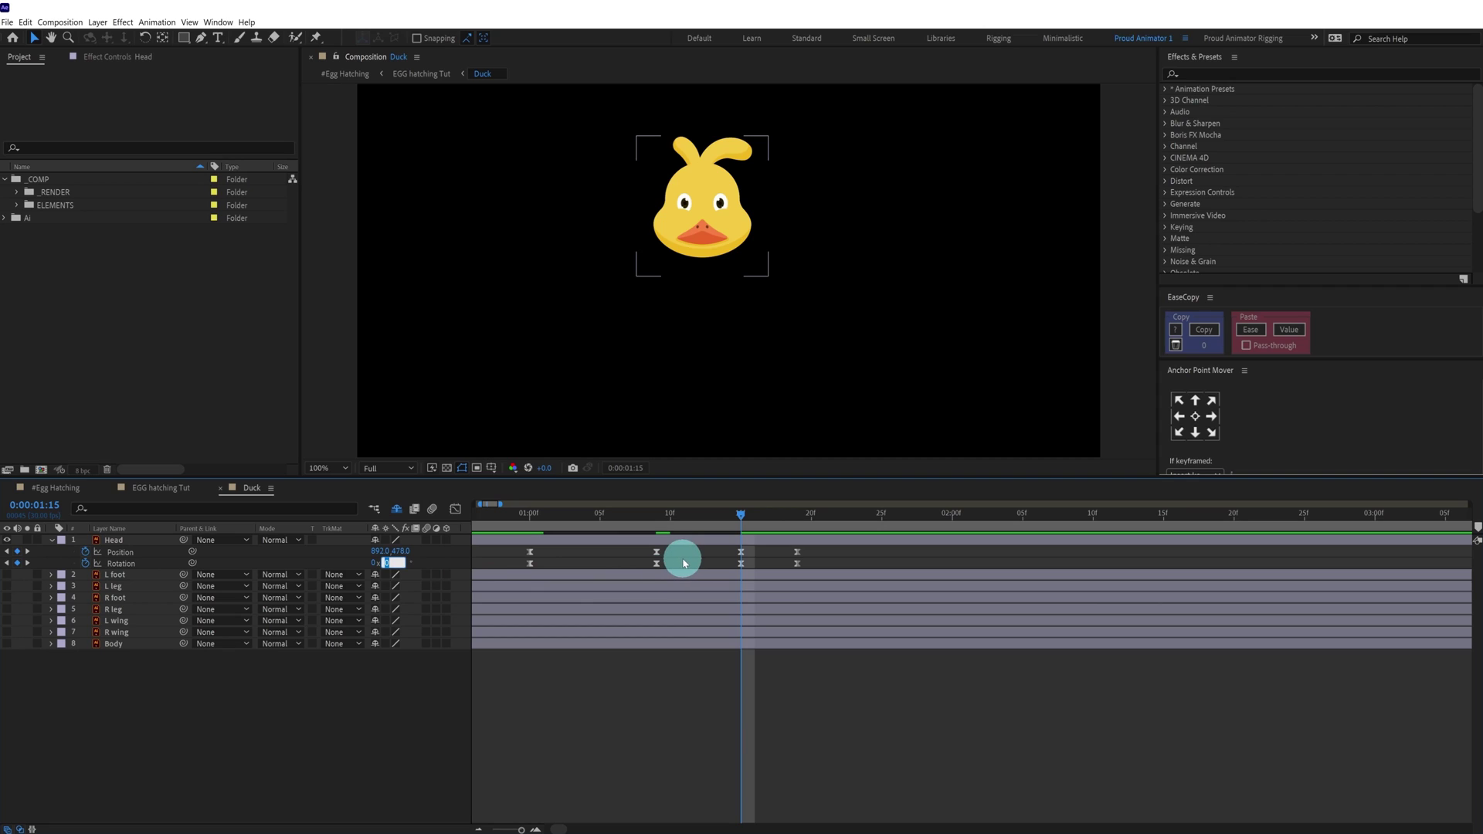
pyautogui.press('Return')
pyautogui.press('k')
pyautogui.click(394, 563)
pyautogui.write('-0.5')
pyautogui.press('Return')
# Add a final Rotation keyframe of 0° on the Head at 0:00:01:22
pyautogui.press('pagedown')
pyautogui.press('pagedown')
pyautogui.press('pagedown')
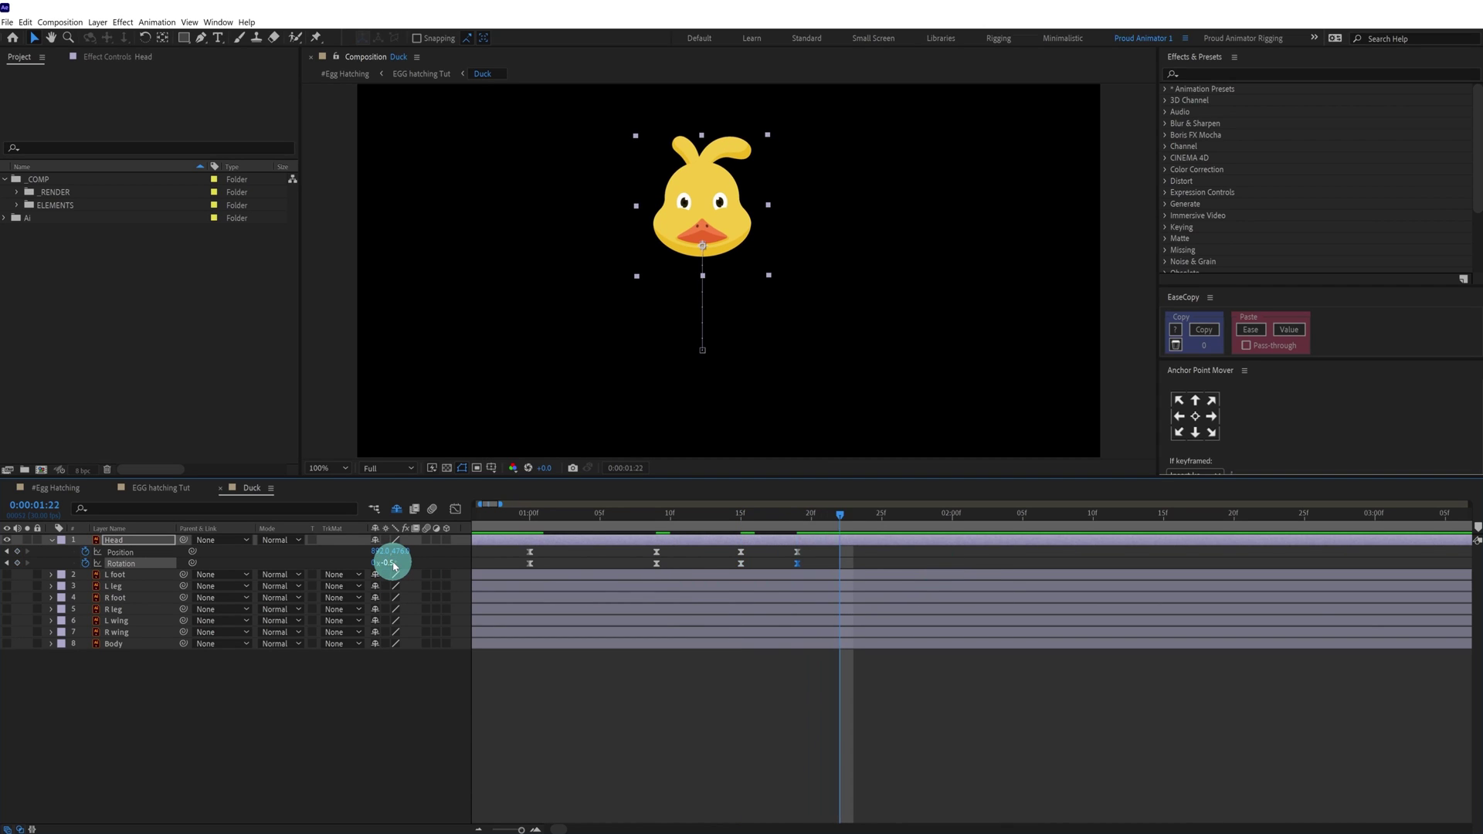
pyautogui.write('0')
pyautogui.press('Return')
# Offset all of the Head's Rotation keyframes two frames later than its Position keyframes, and preview the motion
pyautogui.moveTo(856, 560); pyautogui.dragTo(888, 580)
pyautogui.click(532, 577)
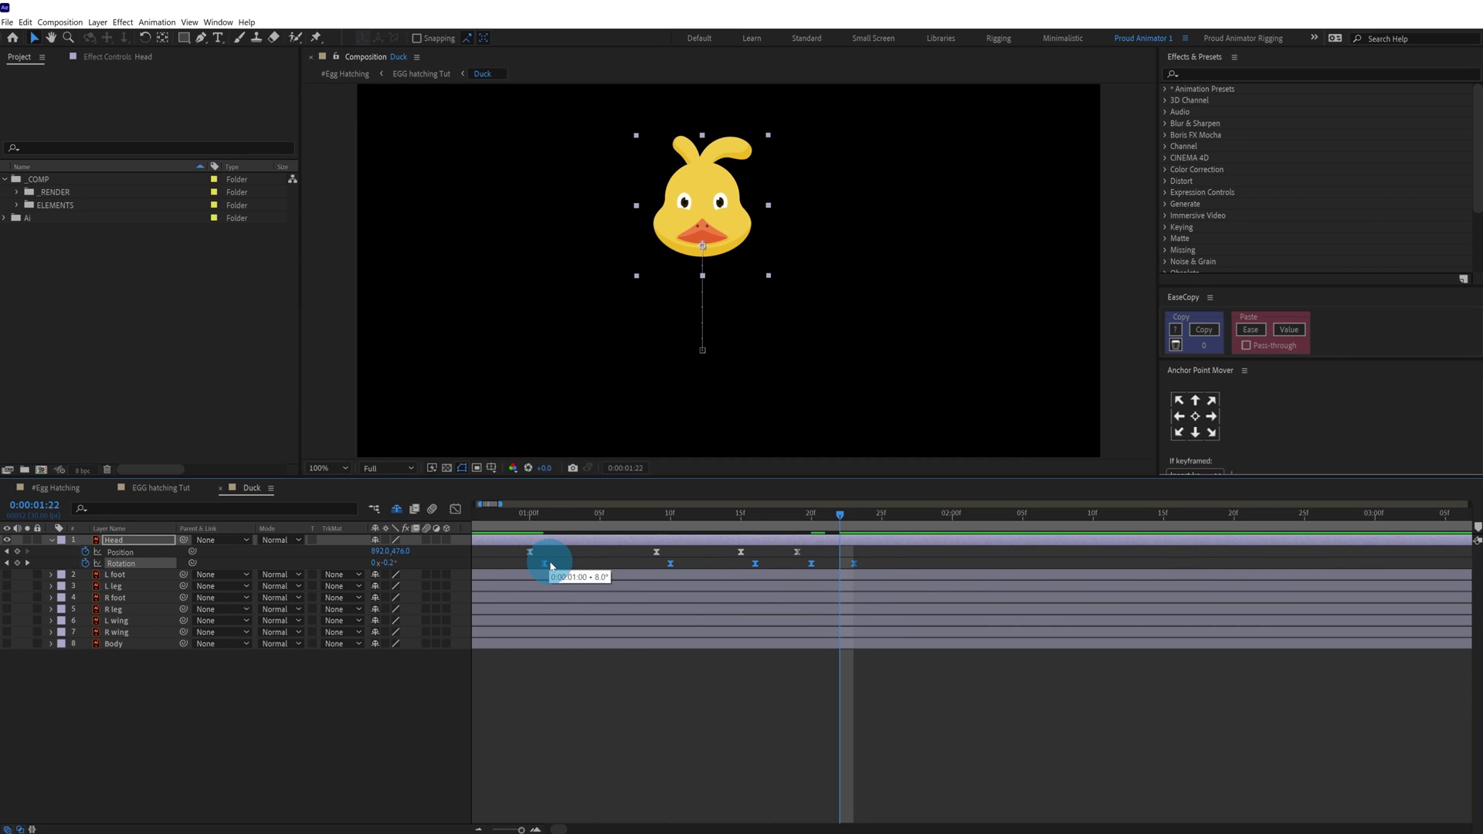
pyautogui.moveTo(550, 567); pyautogui.dragTo(562, 566)
pyautogui.press('F2')
pyautogui.click(518, 515)
pyautogui.press('space')
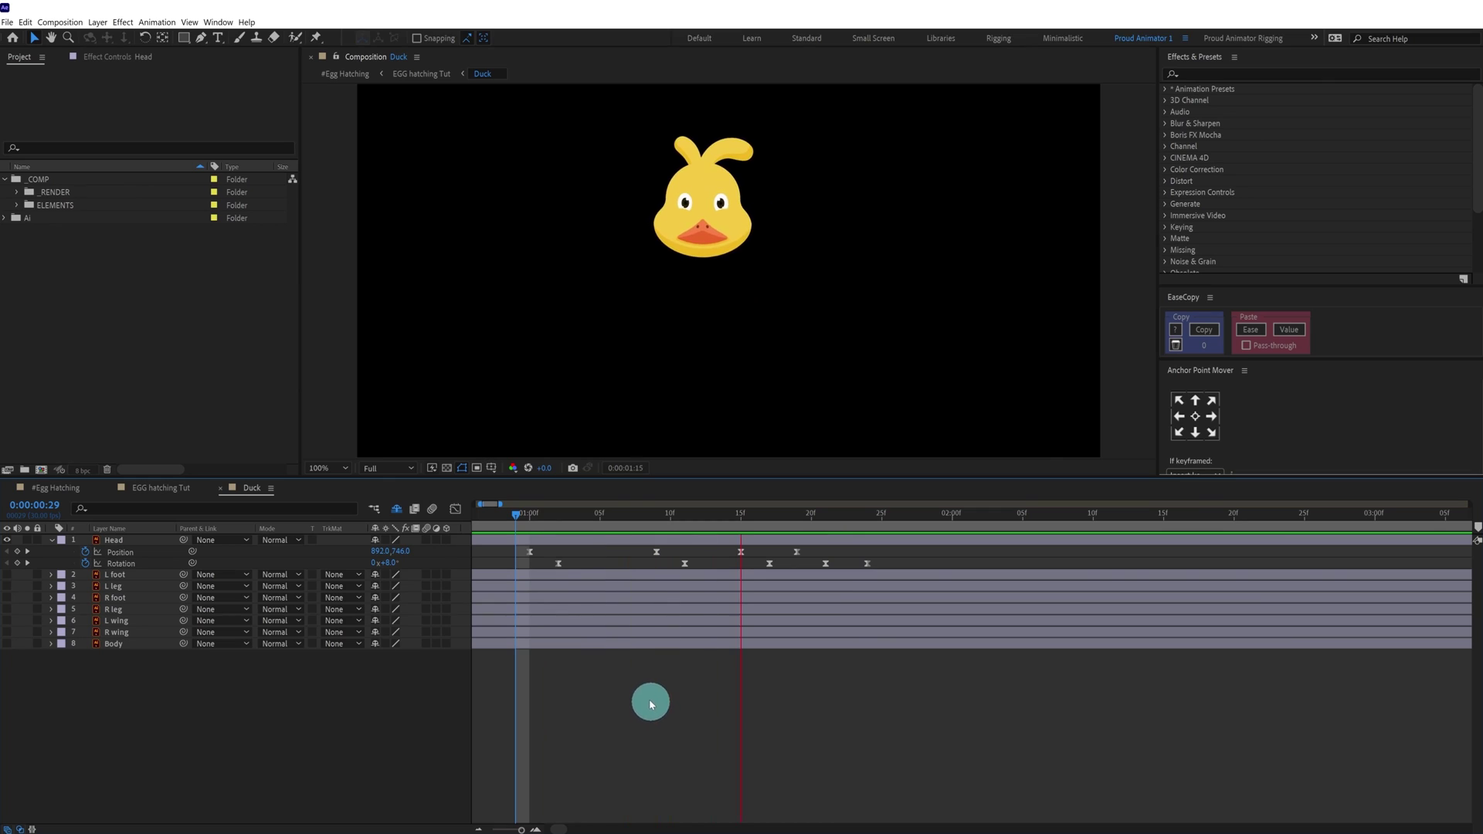
# Preview the duck's pop-up with the flying top shell in the EGG hatching Tut composition, comparing its start with the Duck composition
pyautogui.click(150, 488)
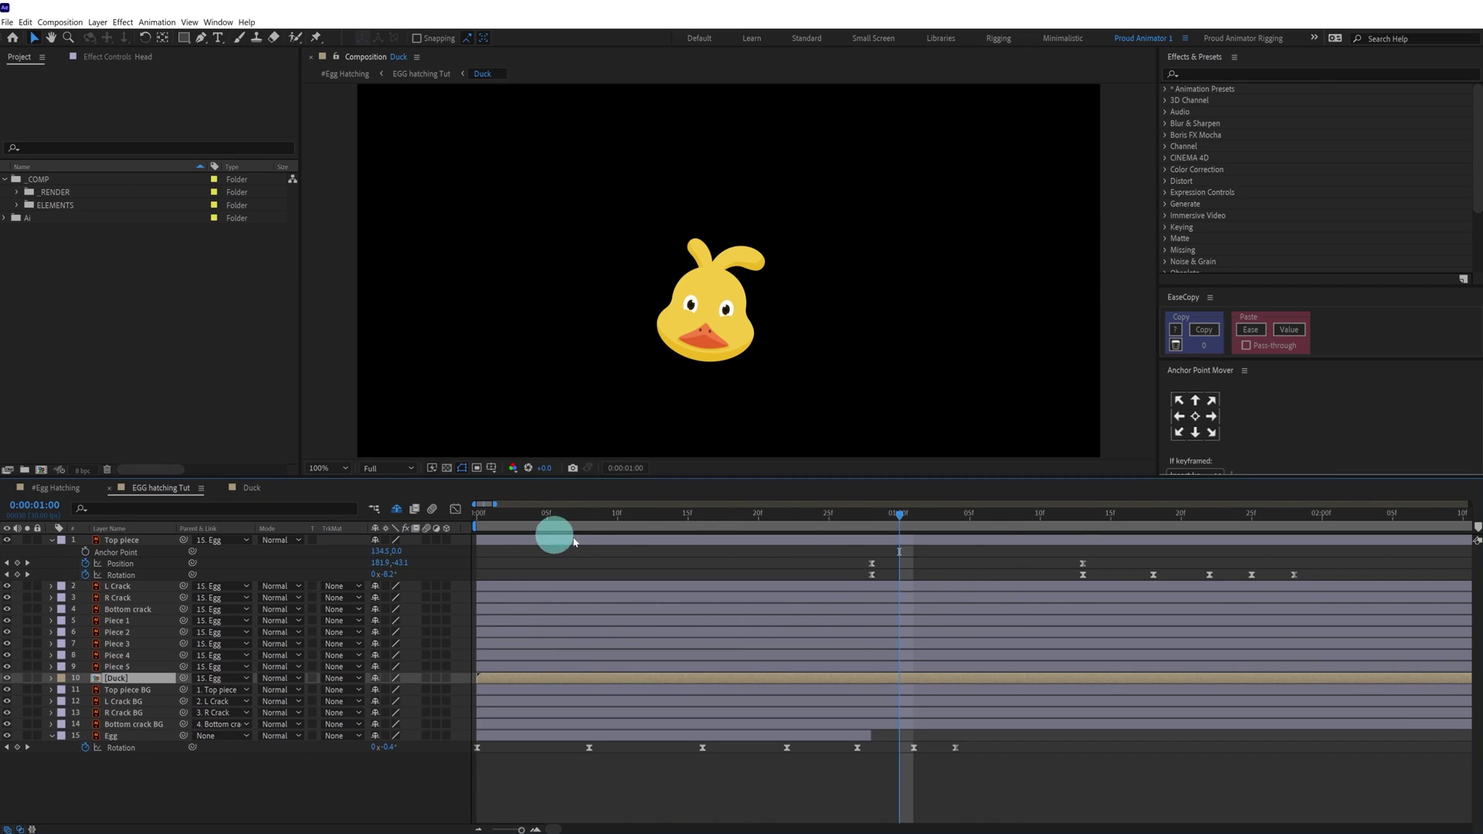
pyautogui.click(859, 513)
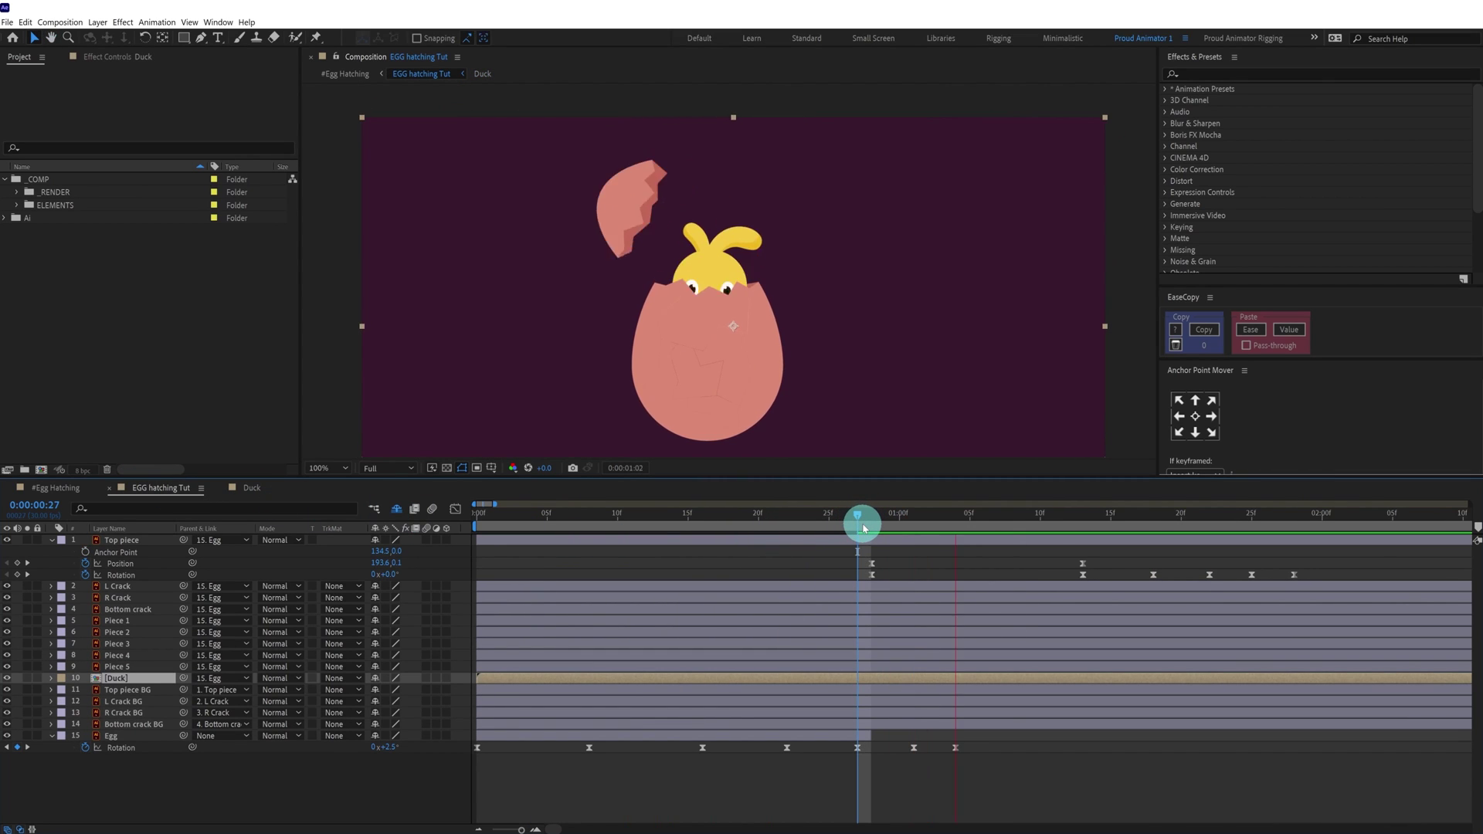
pyautogui.moveTo(863, 526); pyautogui.dragTo(873, 531)
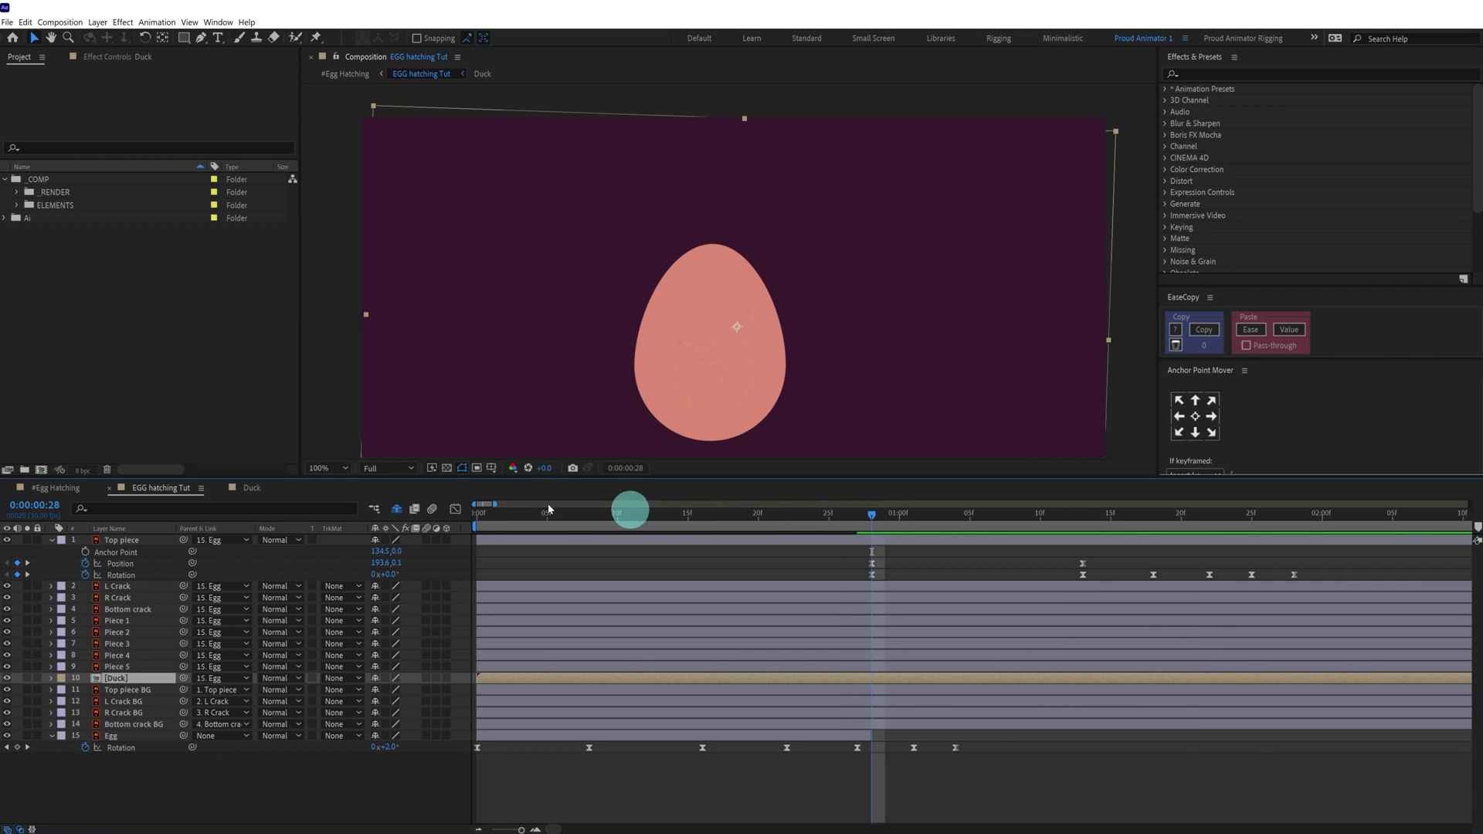
pyautogui.click(252, 490)
pyautogui.click(592, 538)
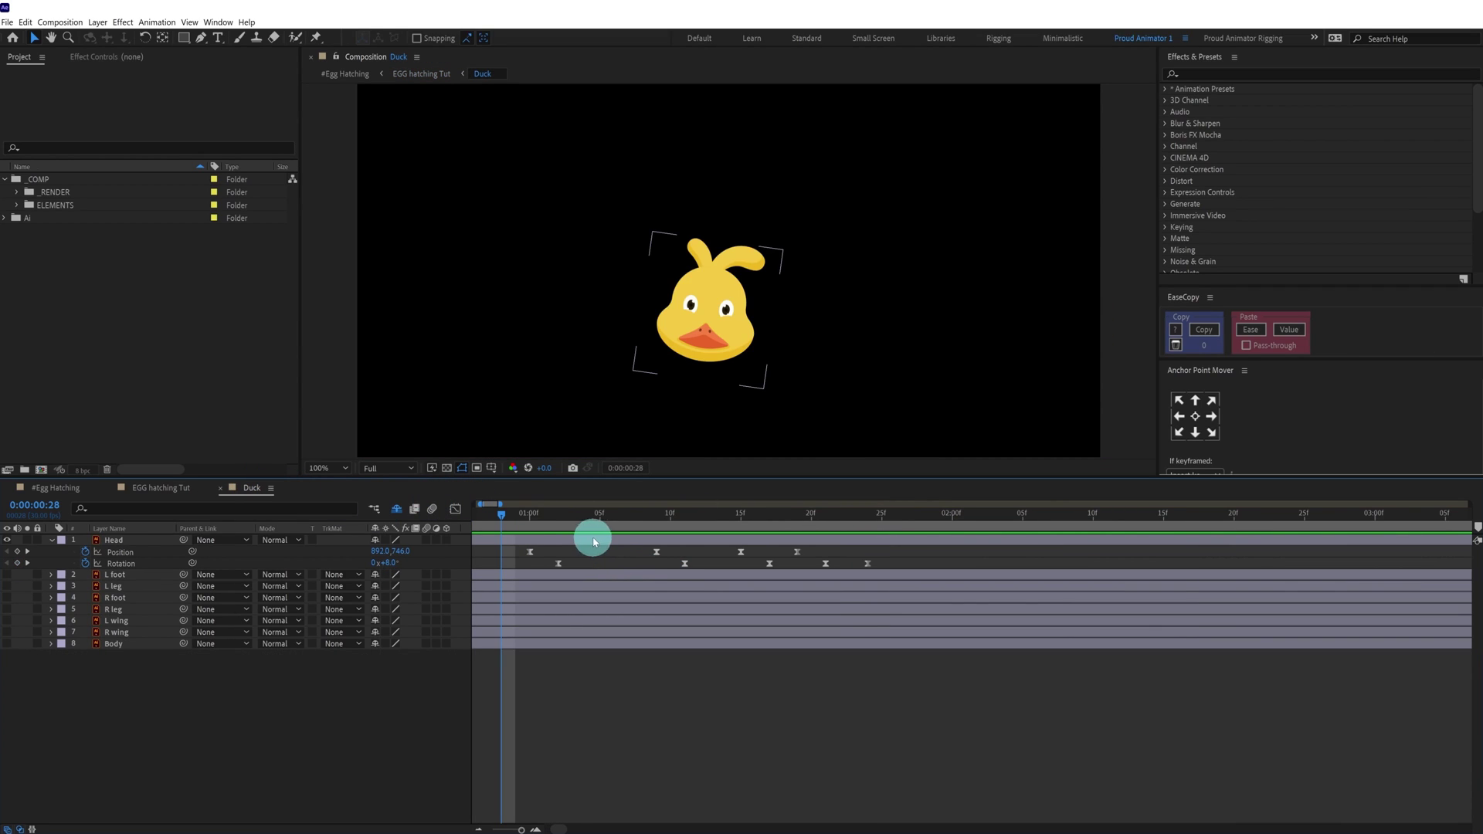
pyautogui.click(182, 489)
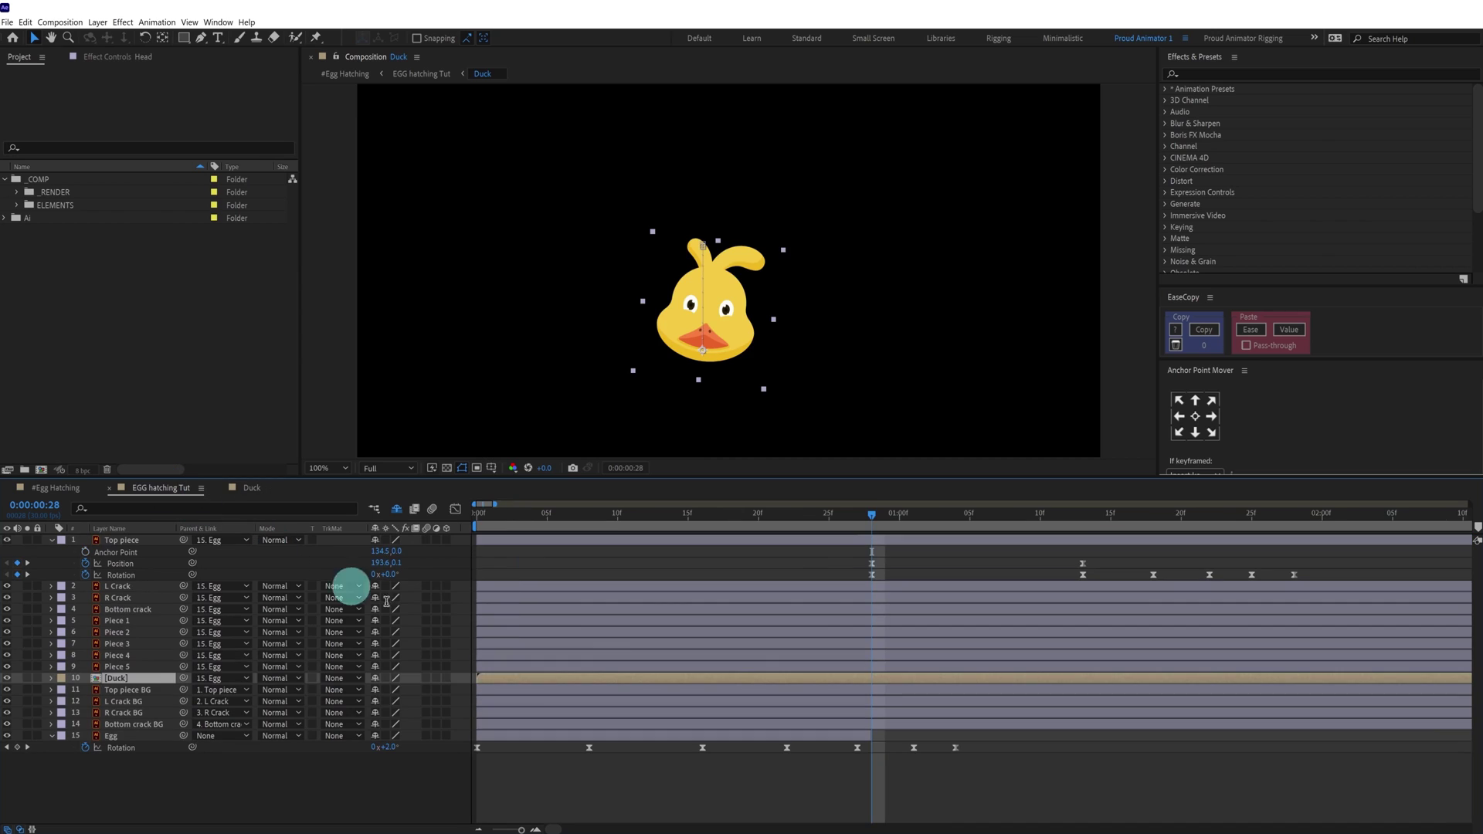
pyautogui.press('space')
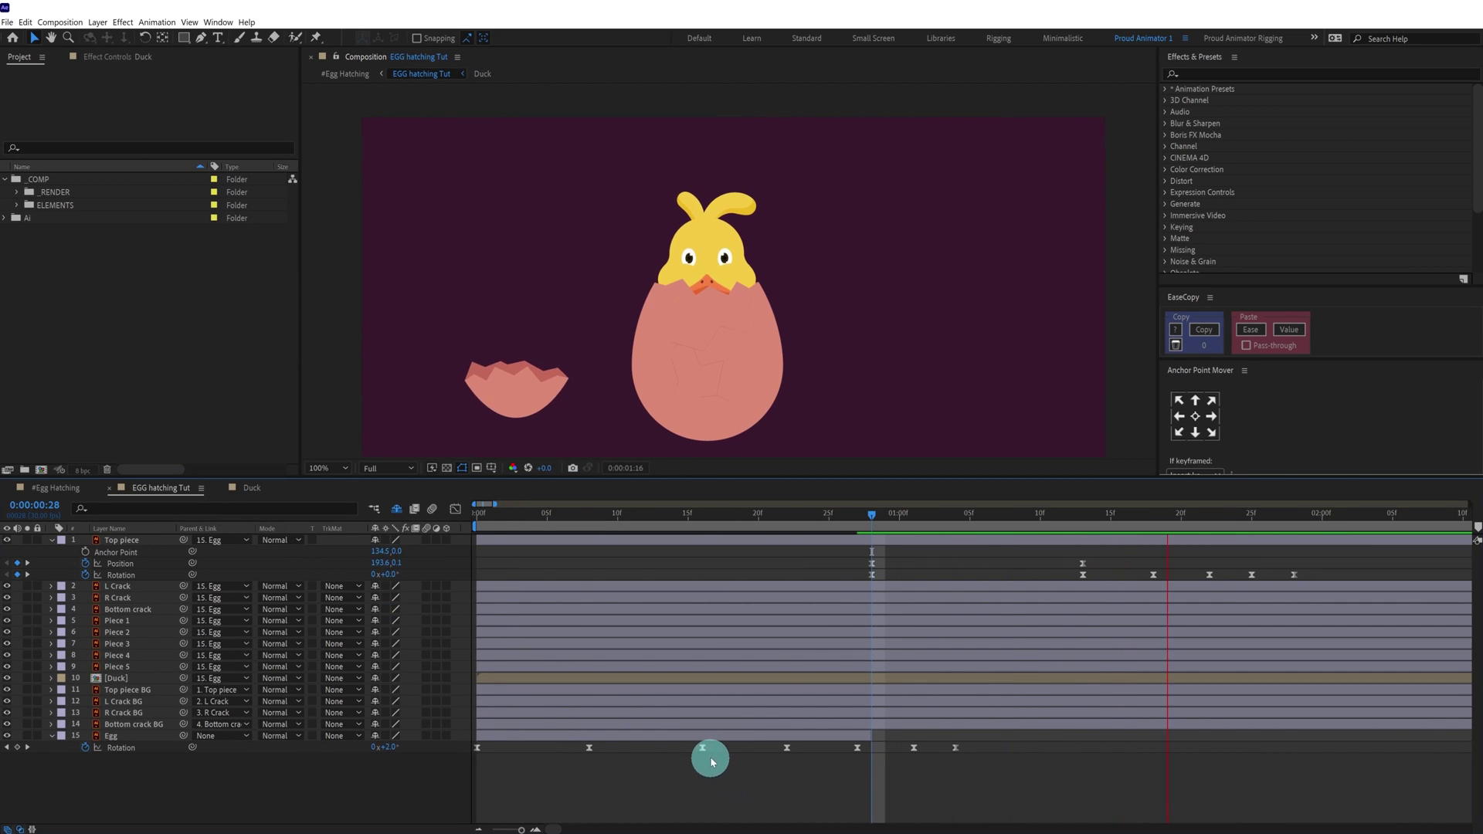
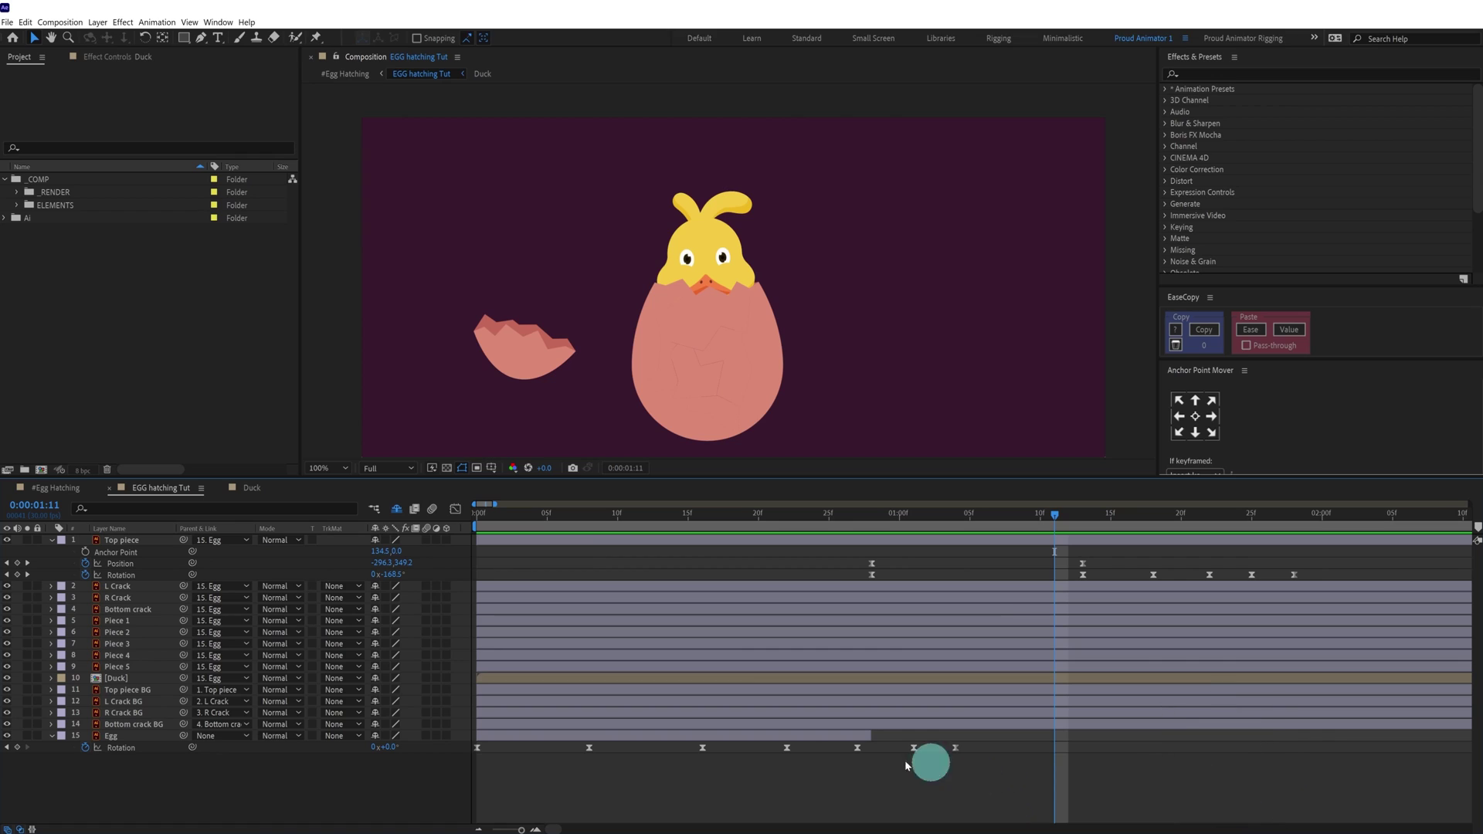
# Move the L Crack layer's anchor point to the outer left edge of its shell piece
pyautogui.click(111, 591)
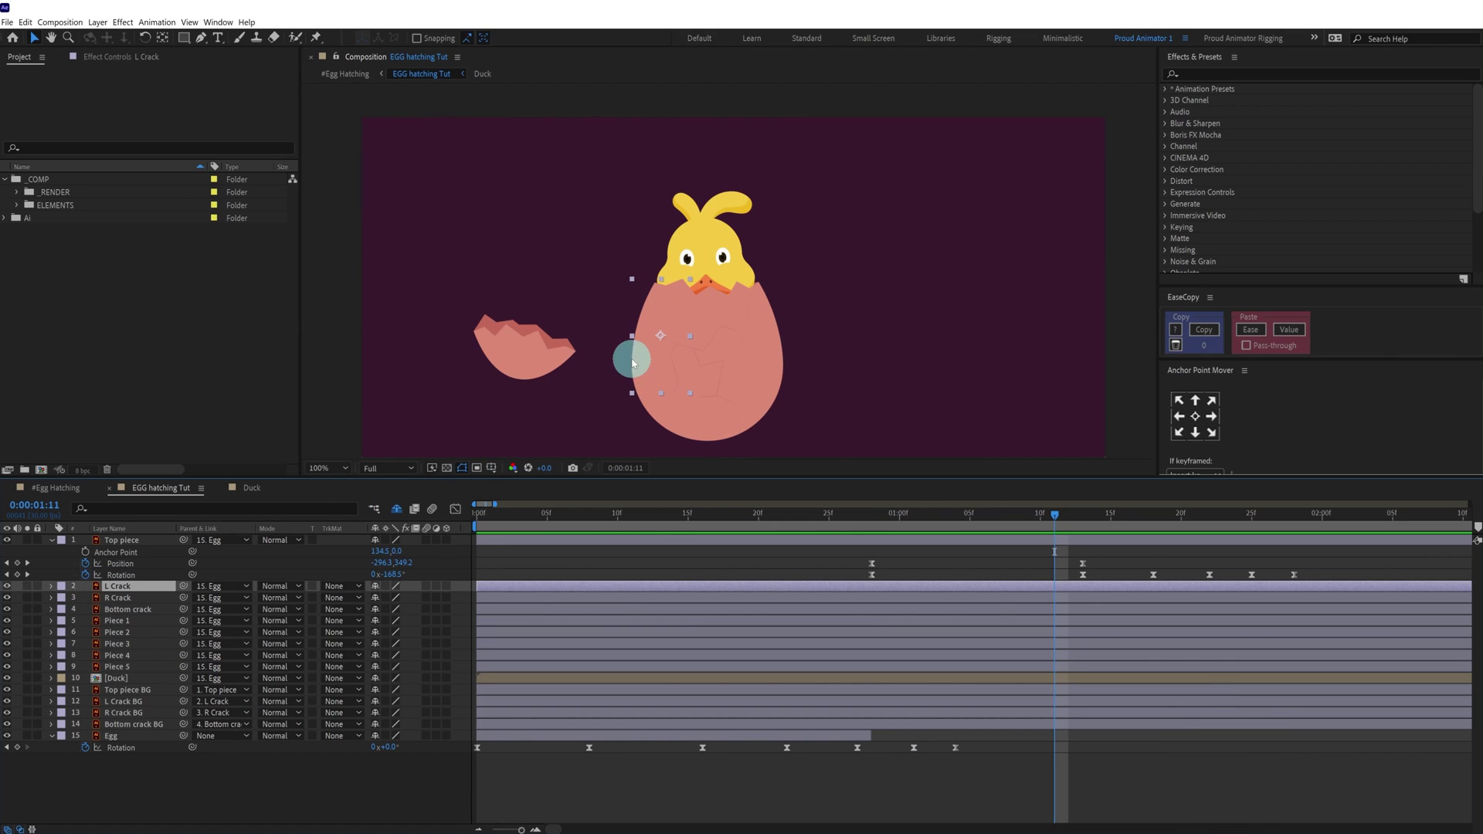
pyautogui.scroll(1, 629, 357)
pyautogui.moveTo(623, 286); pyautogui.dragTo(614, 249)
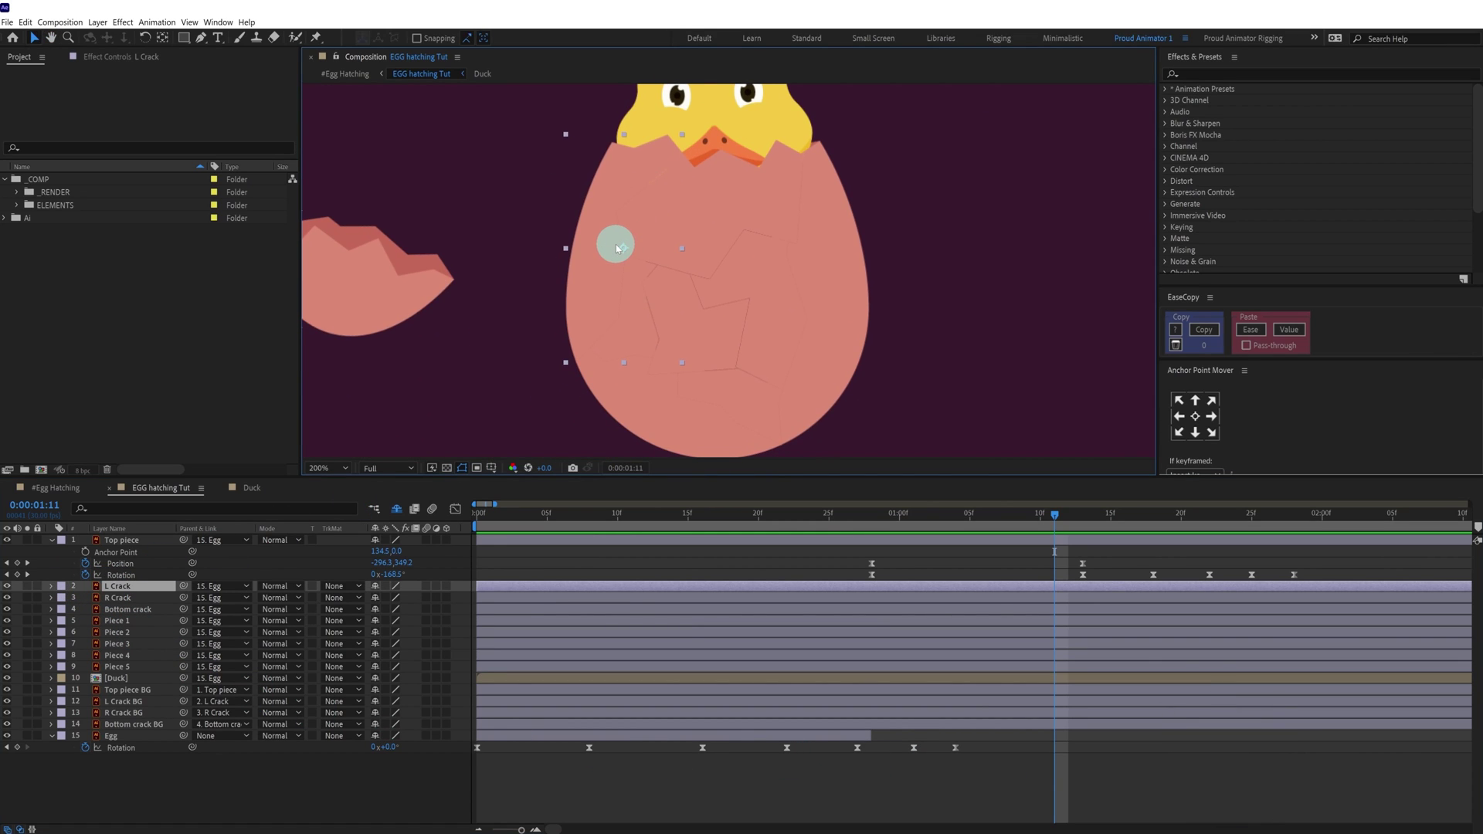
pyautogui.moveTo(598, 270); pyautogui.dragTo(573, 267)
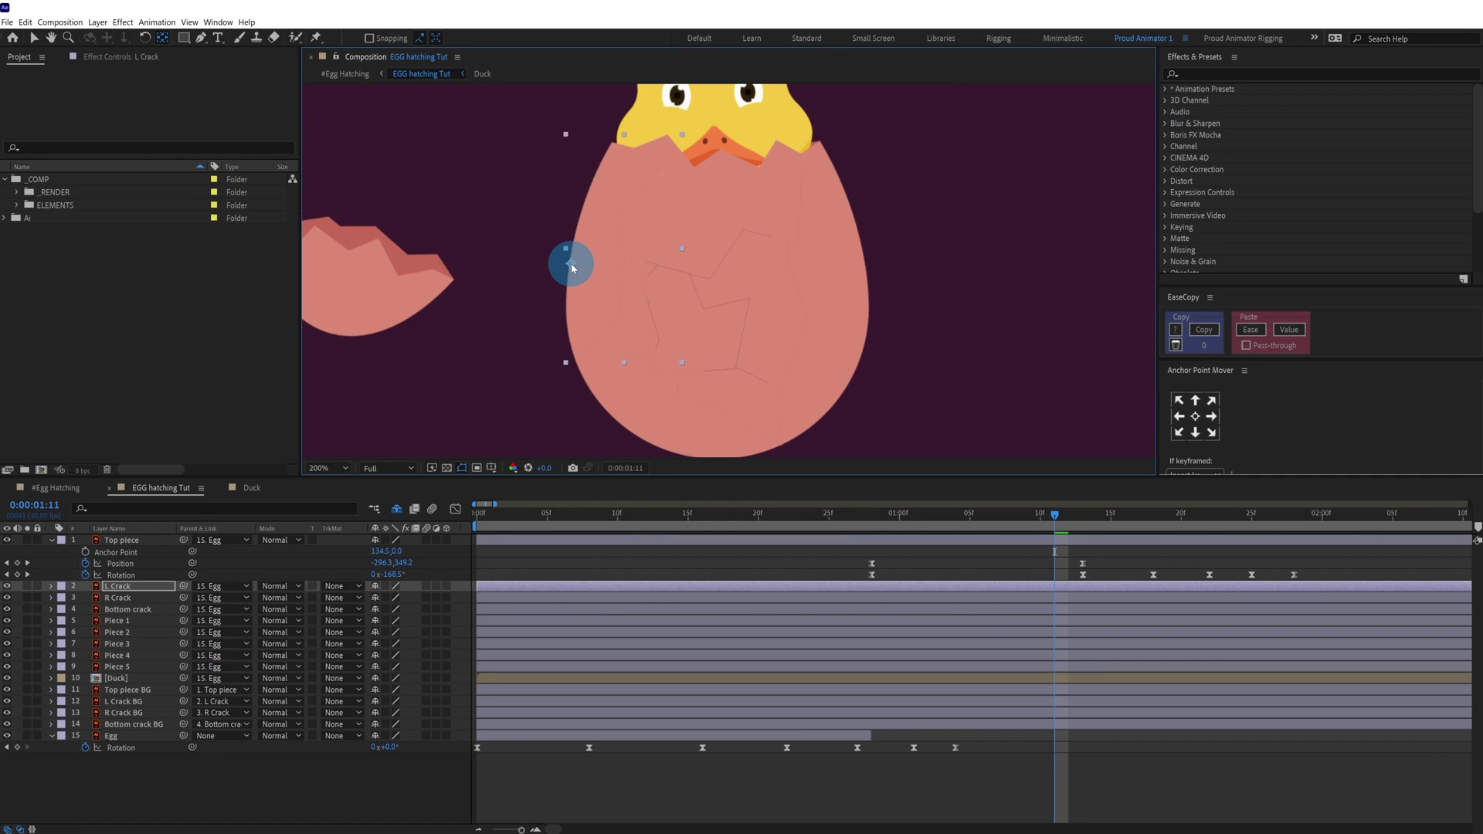
pyautogui.press(',')
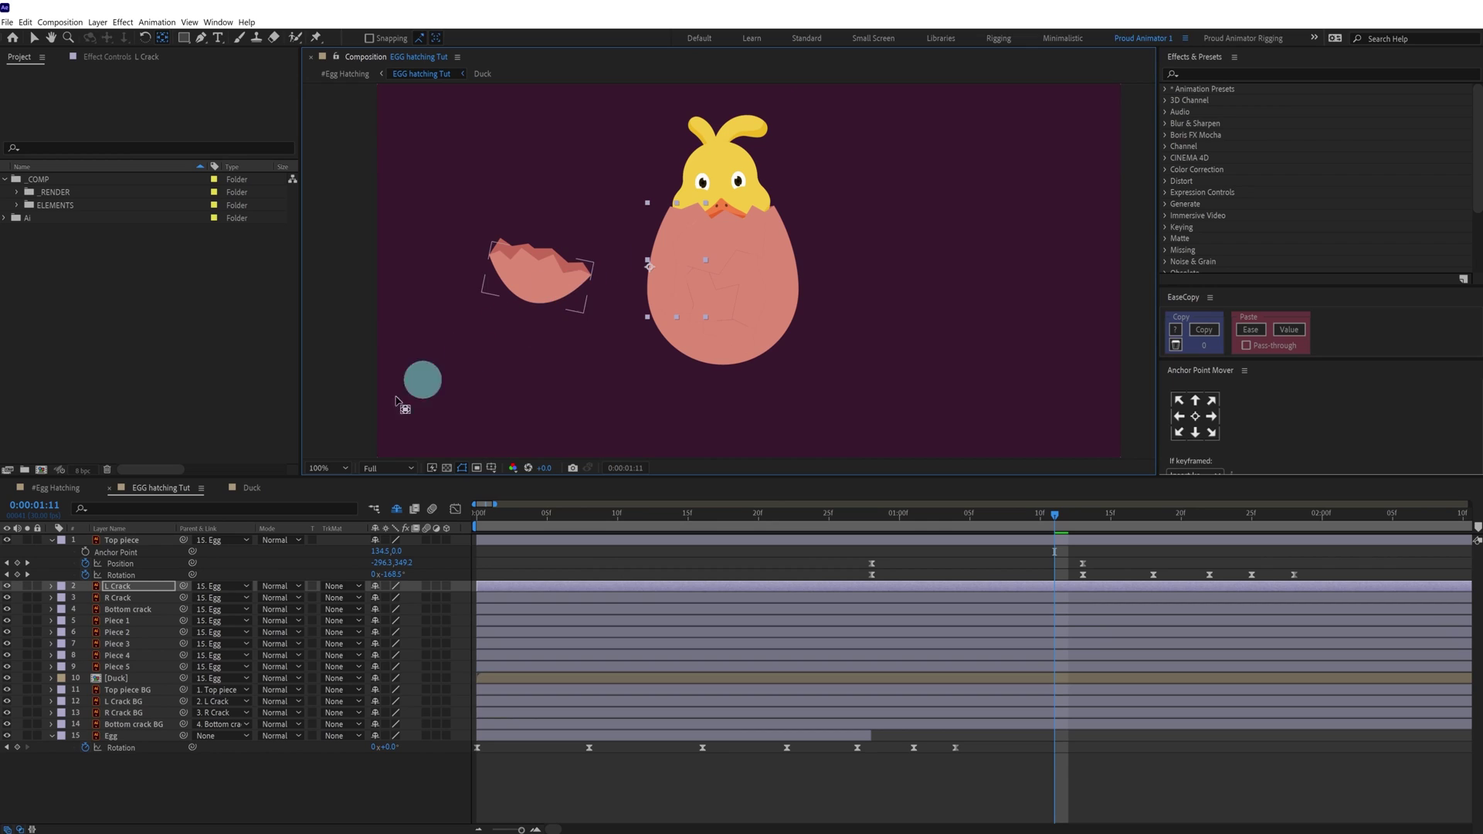
# Add Position and Rotation keyframes to the L Crack layer at 0:00:01:11
pyautogui.press('p')
pyautogui.click(85, 598)
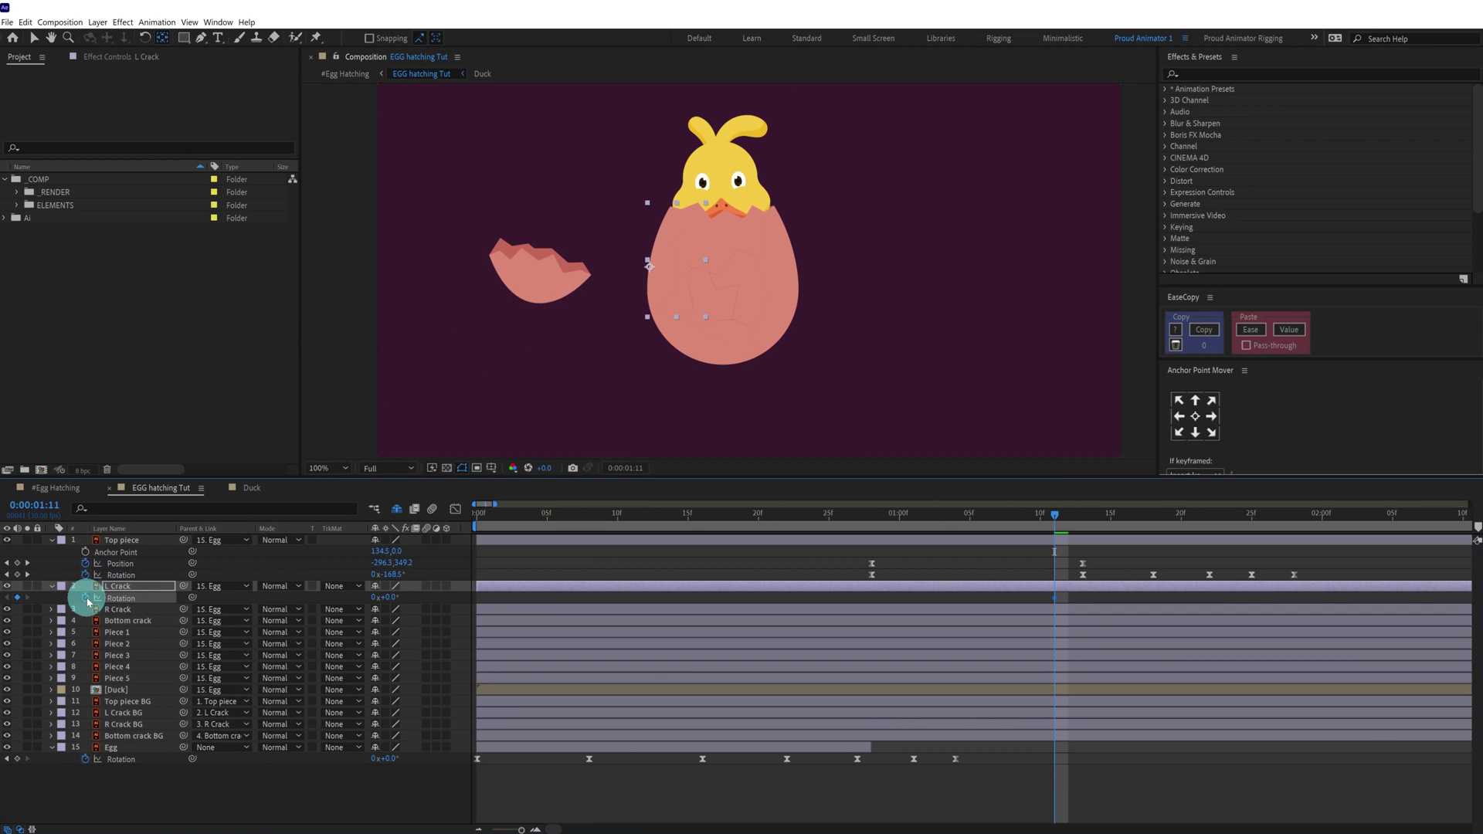
pyautogui.click(457, 586)
pyautogui.press('u')
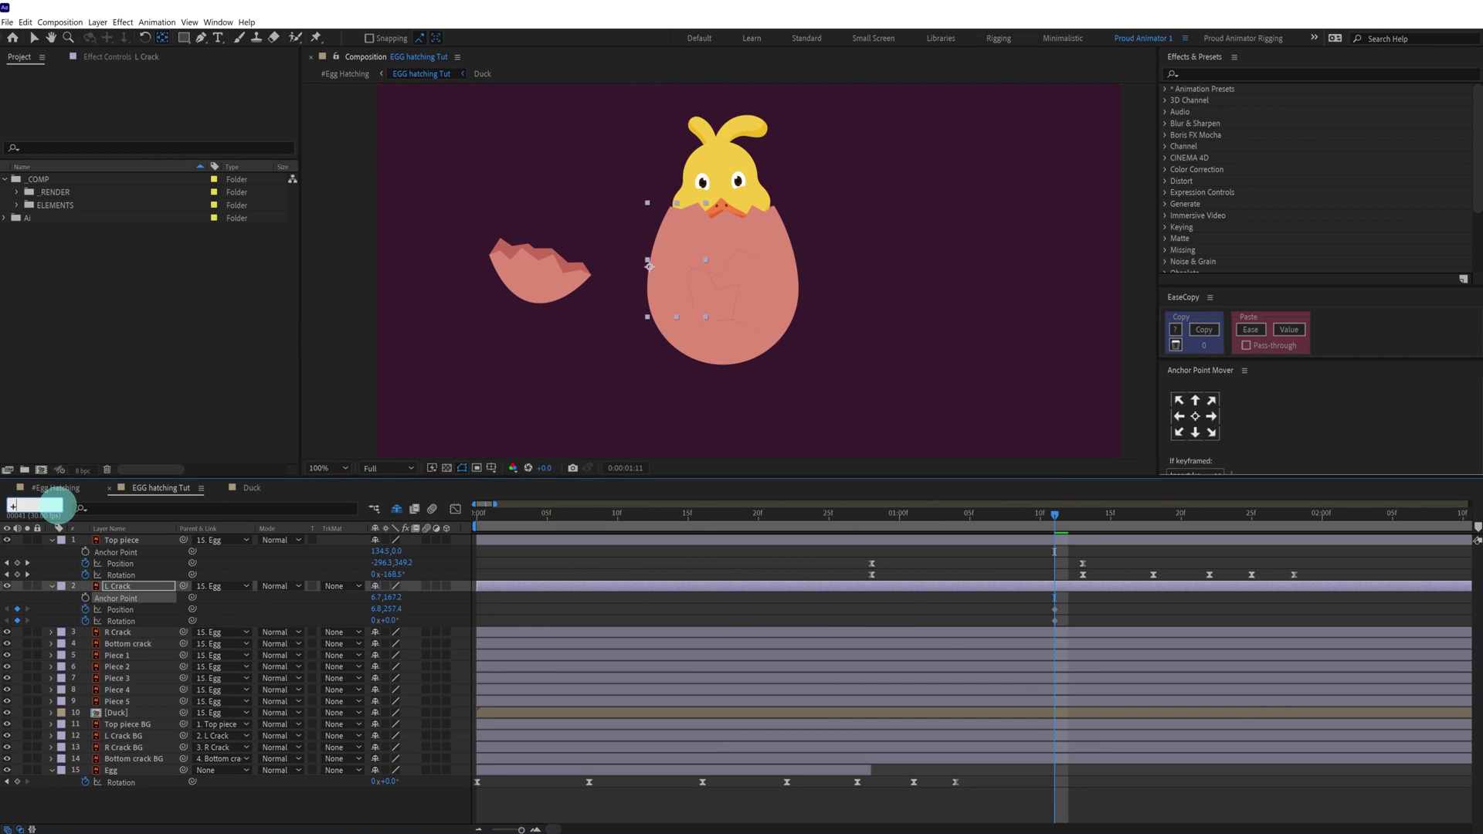
# At 0:00:01:23, lay L Crack on the ground left of the egg at about -105° rotation, and curve its motion path
pyautogui.press('Return')
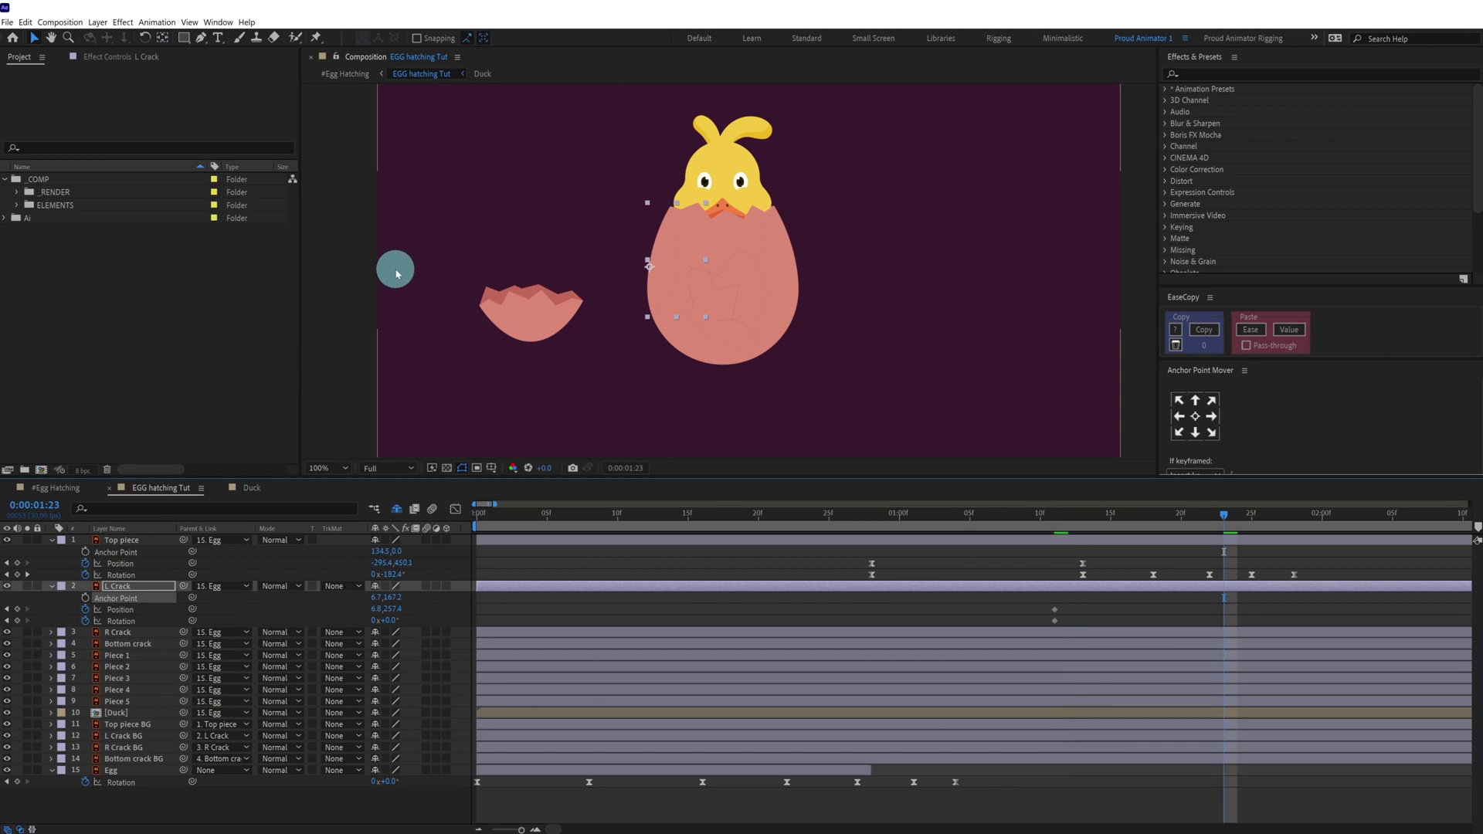
pyautogui.press('v')
pyautogui.moveTo(668, 256); pyautogui.dragTo(600, 365)
pyautogui.click(34, 48)
pyautogui.click(144, 36)
pyautogui.press('v')
pyautogui.moveTo(641, 288); pyautogui.dragTo(602, 302)
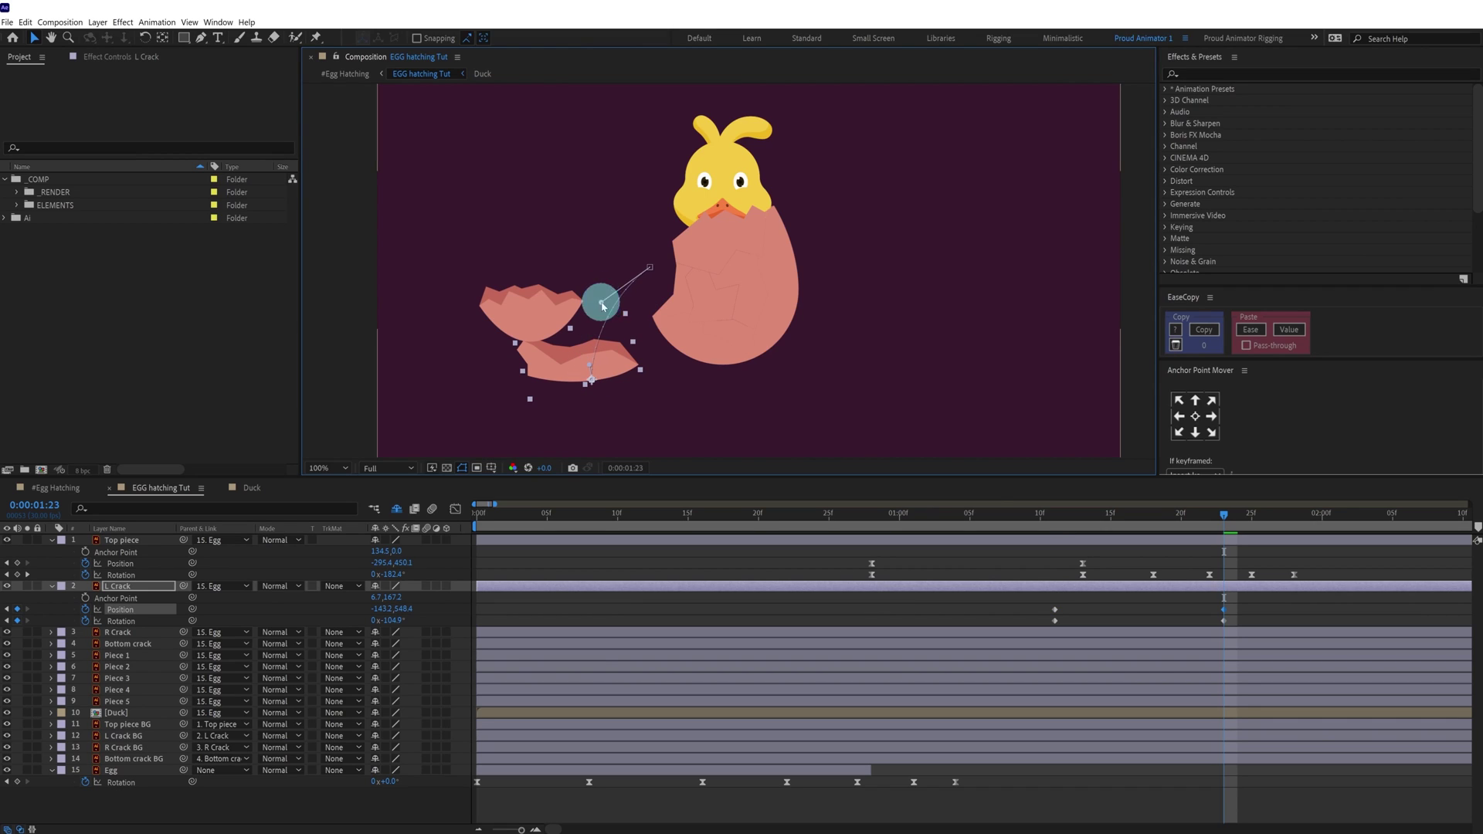
# Add Rotation keyframes to L Crack at 0:00:01:29, 0:00:02:04 and 0:00:02:08
pyautogui.click(1269, 574)
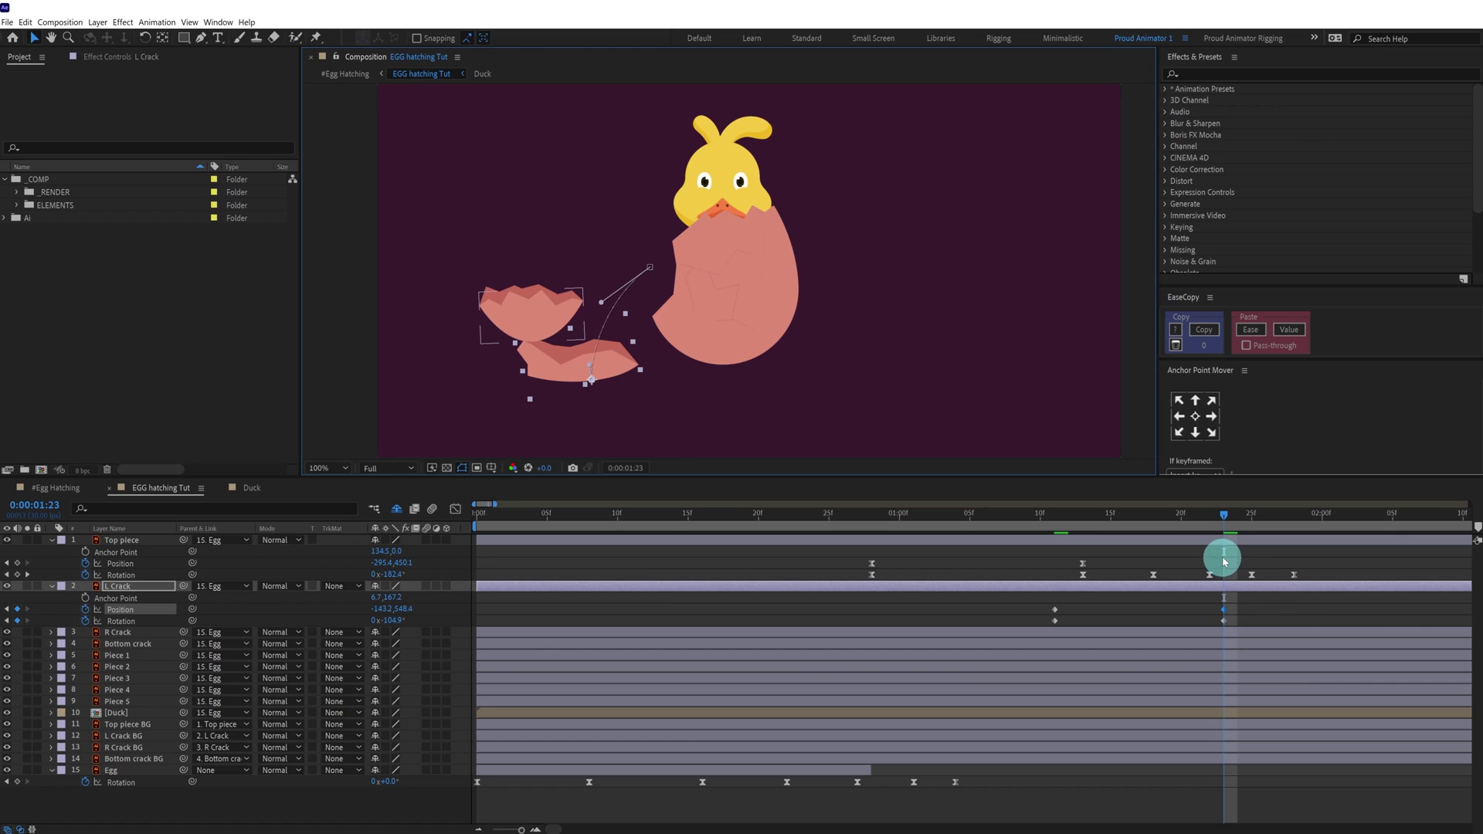
pyautogui.moveTo(1285, 516); pyautogui.dragTo(1308, 516)
pyautogui.click(16, 621)
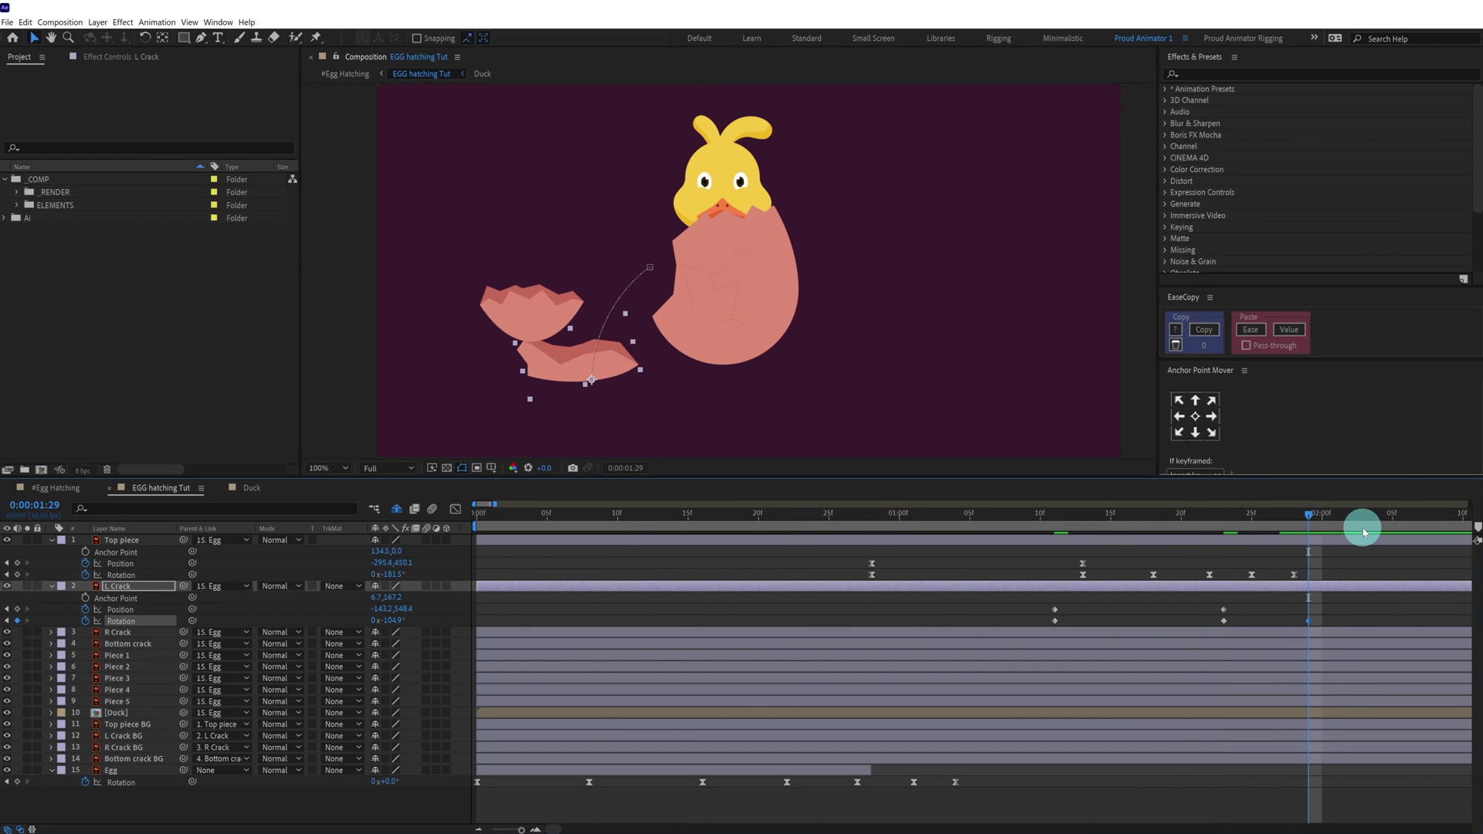
pyautogui.press('pagedown')
pyautogui.press('pagedown')
pyautogui.press('pagedown')
pyautogui.press('pagedown')
pyautogui.press('pagedown')
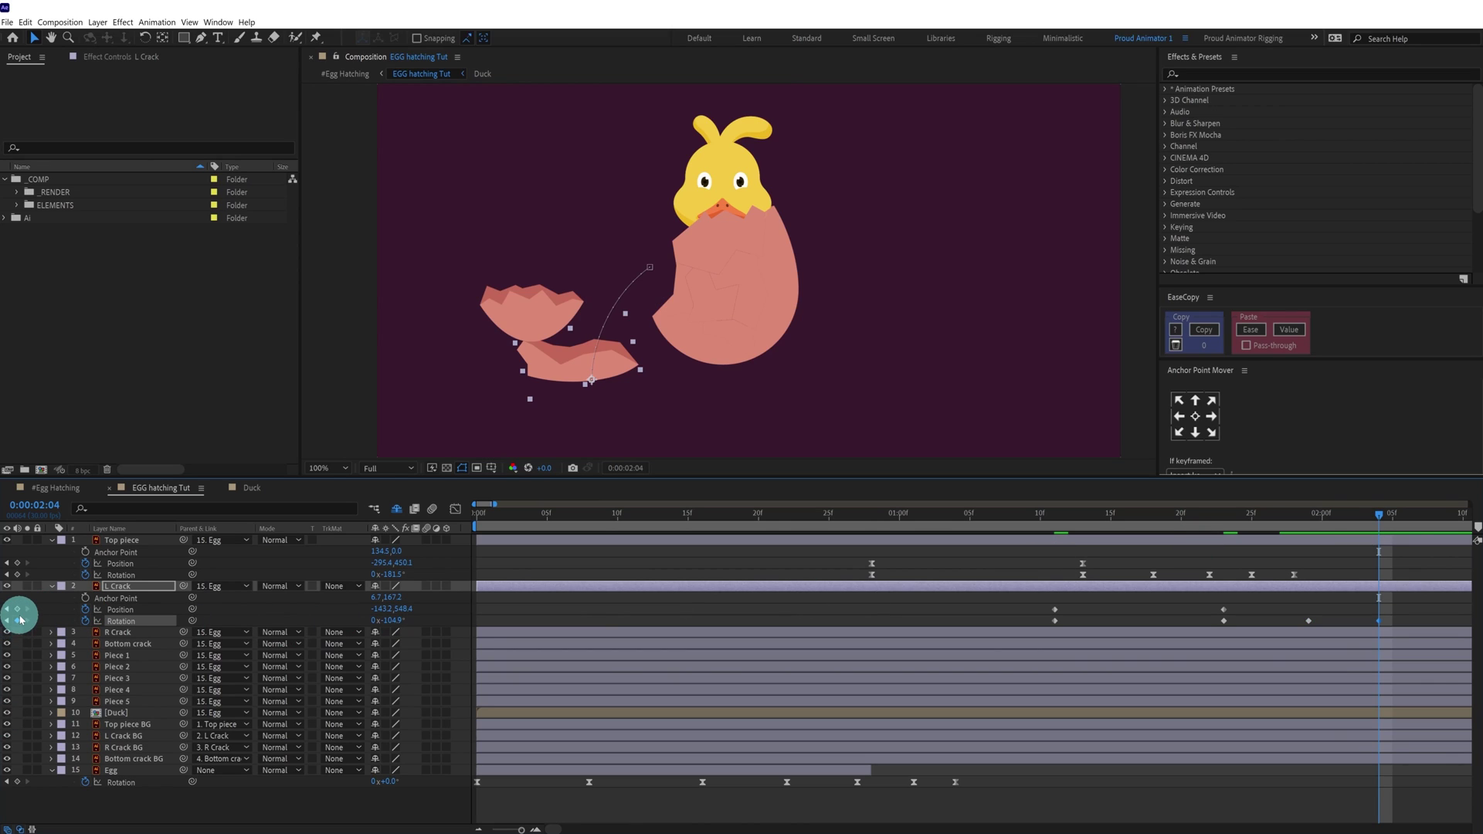
pyautogui.press('pagedown')
pyautogui.press('pagedown')
pyautogui.press('pagedown')
pyautogui.press('pagedown')
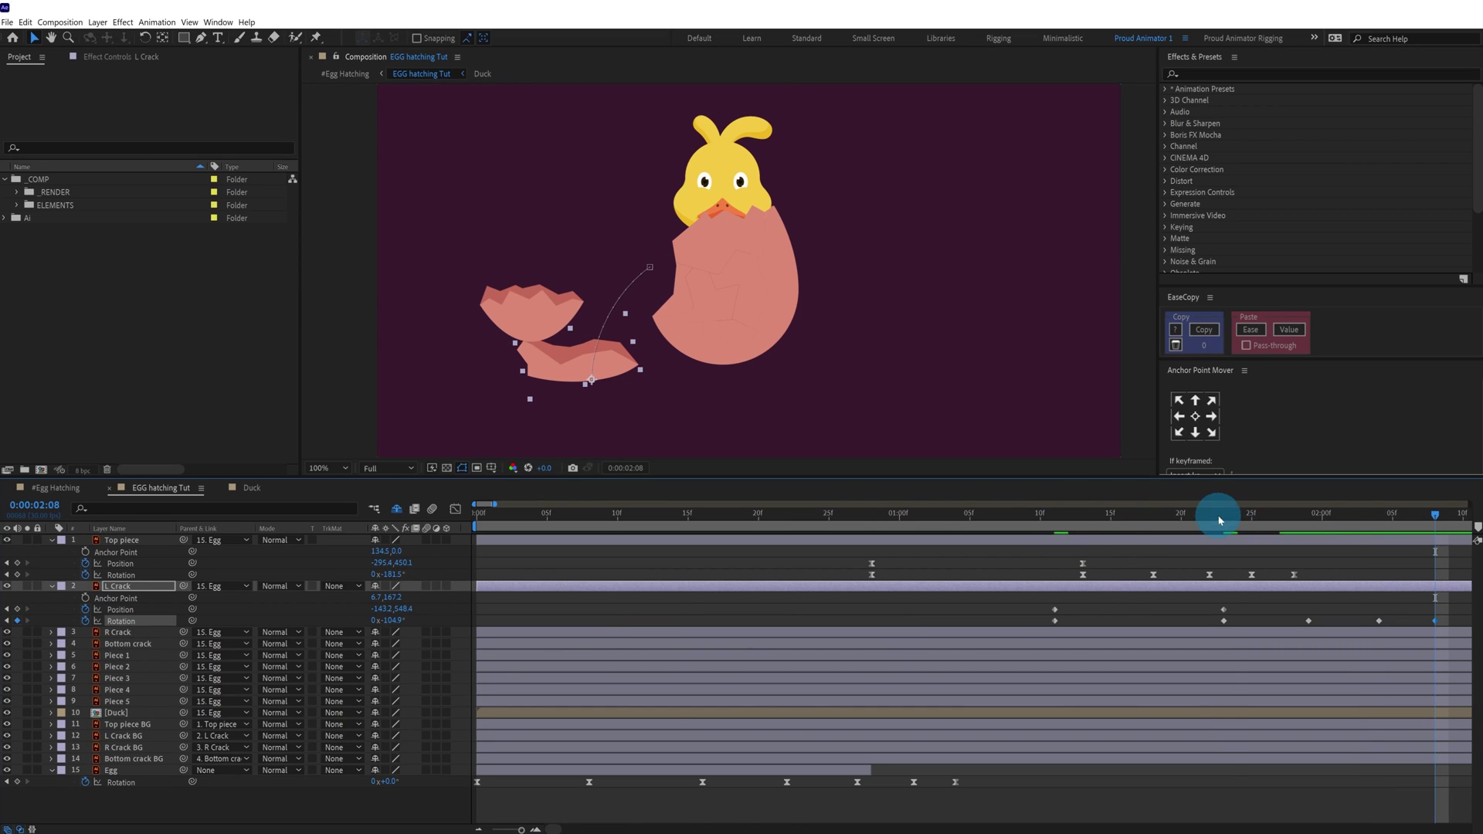
# Adjust L Crack's Rotation at 0:00:01:23 and 0:00:01:29, and set it to -105.4° at 0:00:02:04
pyautogui.click(1219, 520)
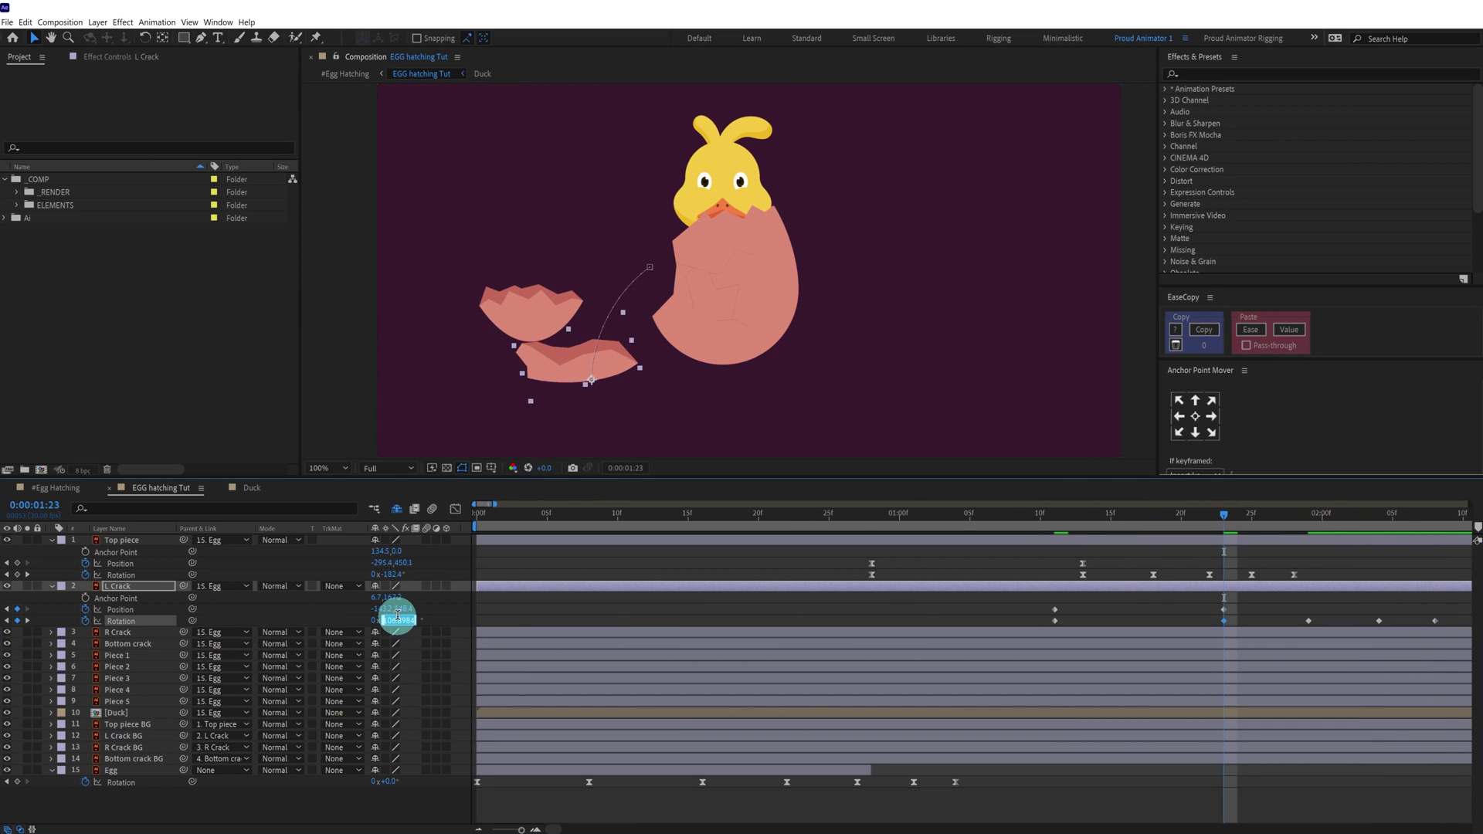
pyautogui.click(1305, 513)
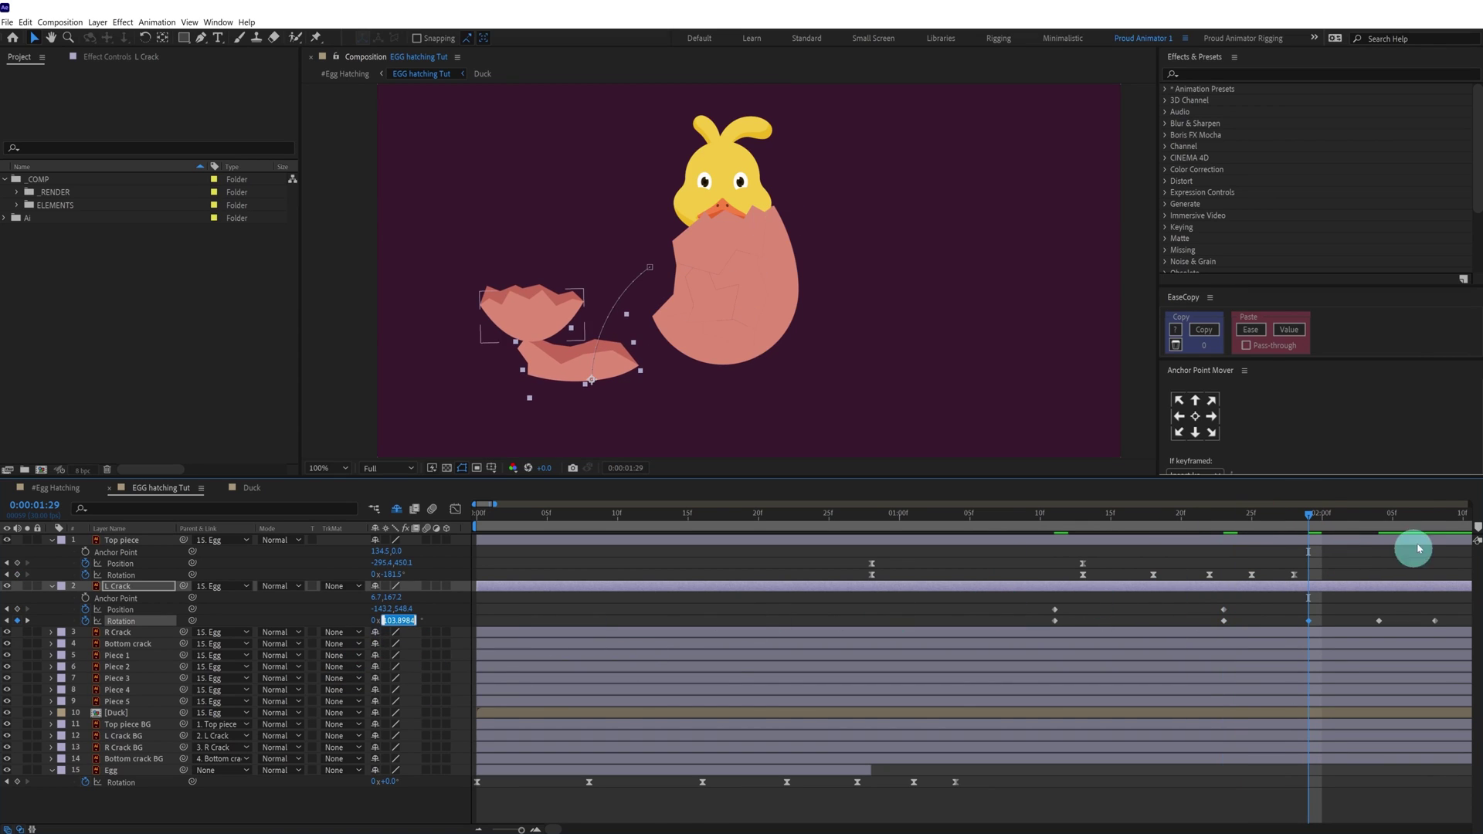
pyautogui.click(1378, 513)
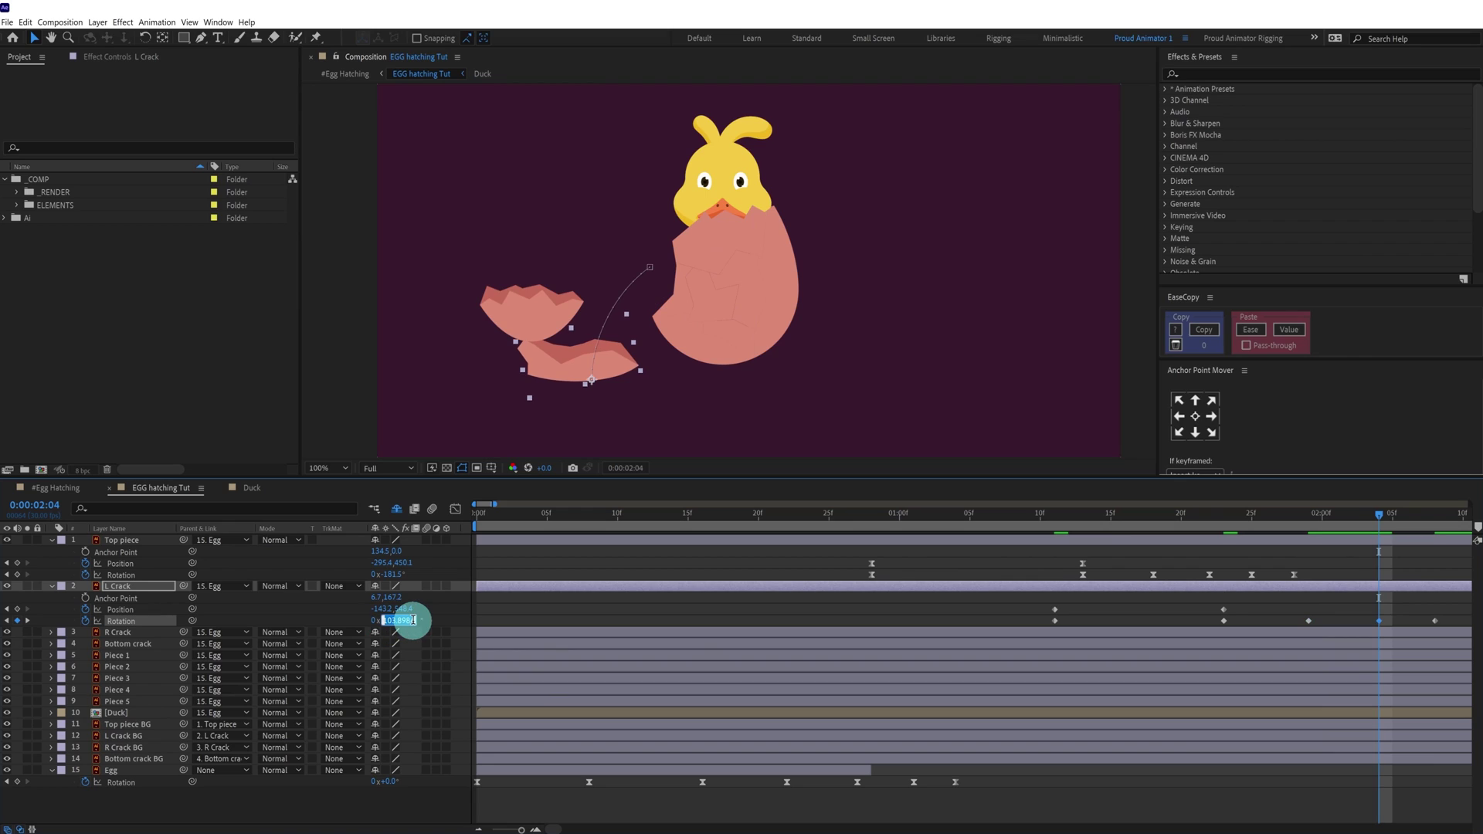
pyautogui.click(560, 603)
pyautogui.click(392, 620)
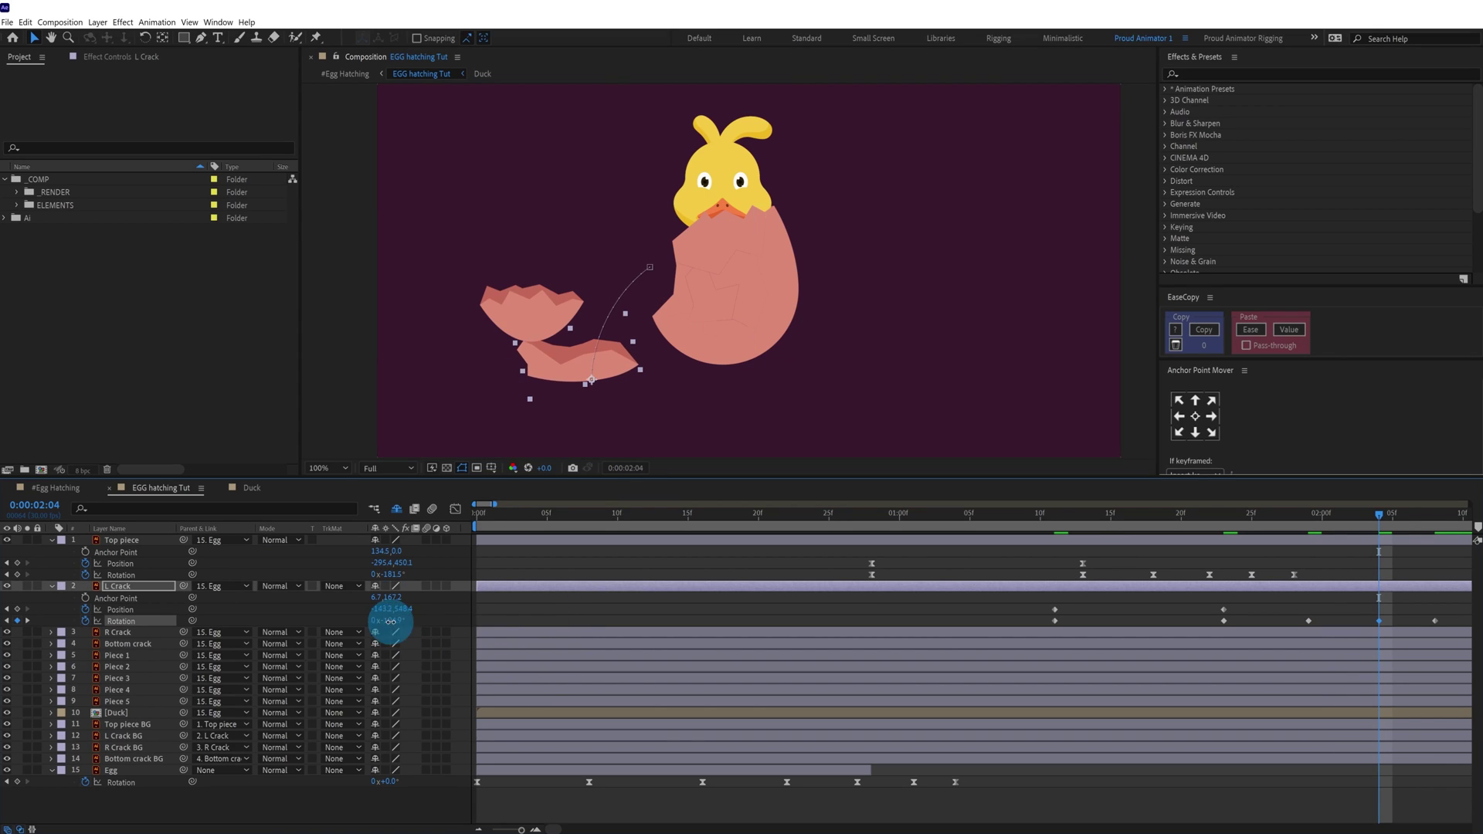
pyautogui.press('Up')
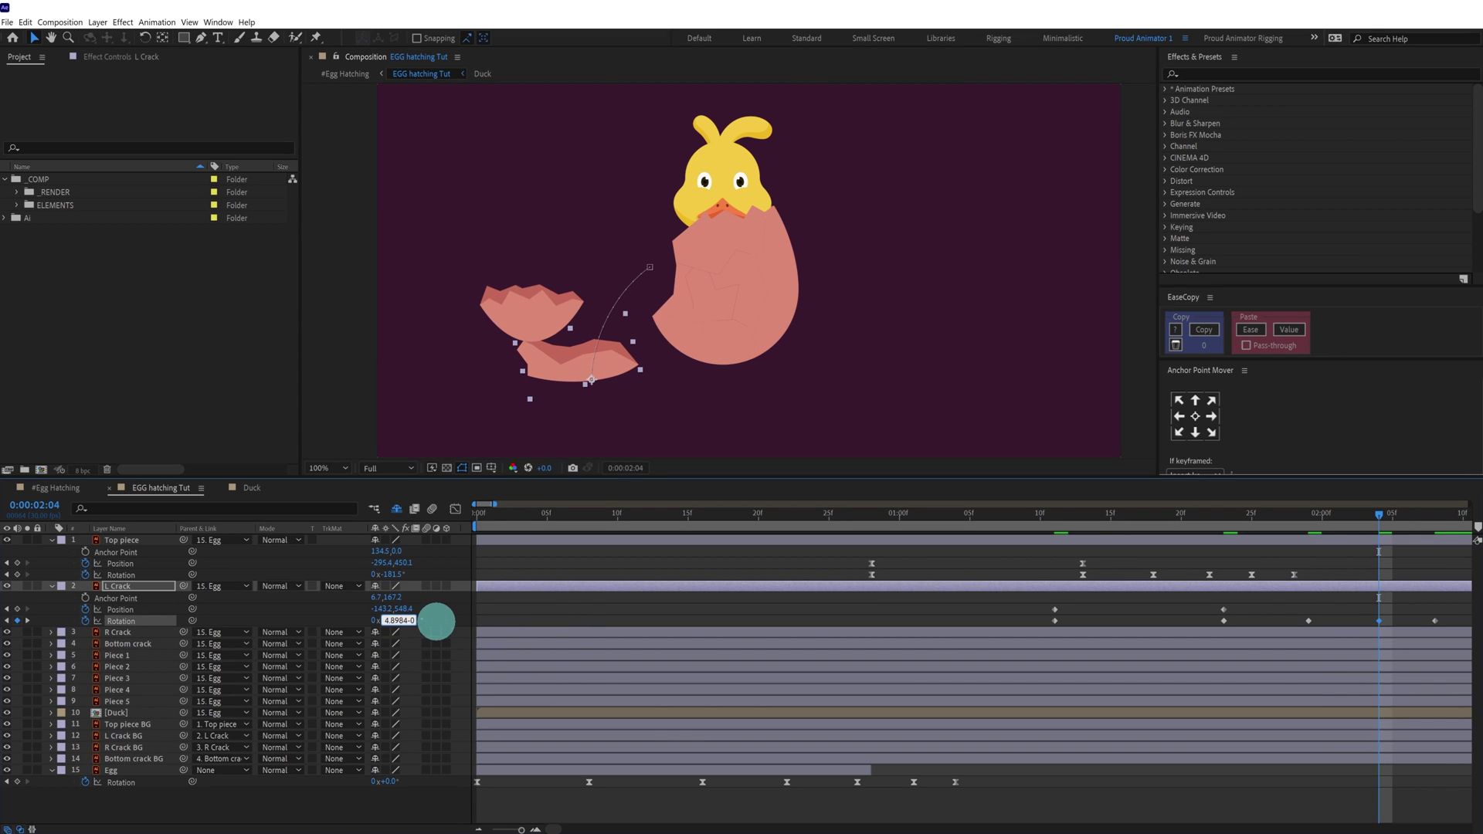
# Apply Easy Ease to all of L Crack's Rotation and Position keyframes
pyautogui.moveTo(1455, 617); pyautogui.dragTo(1013, 627)
pyautogui.press('F9')
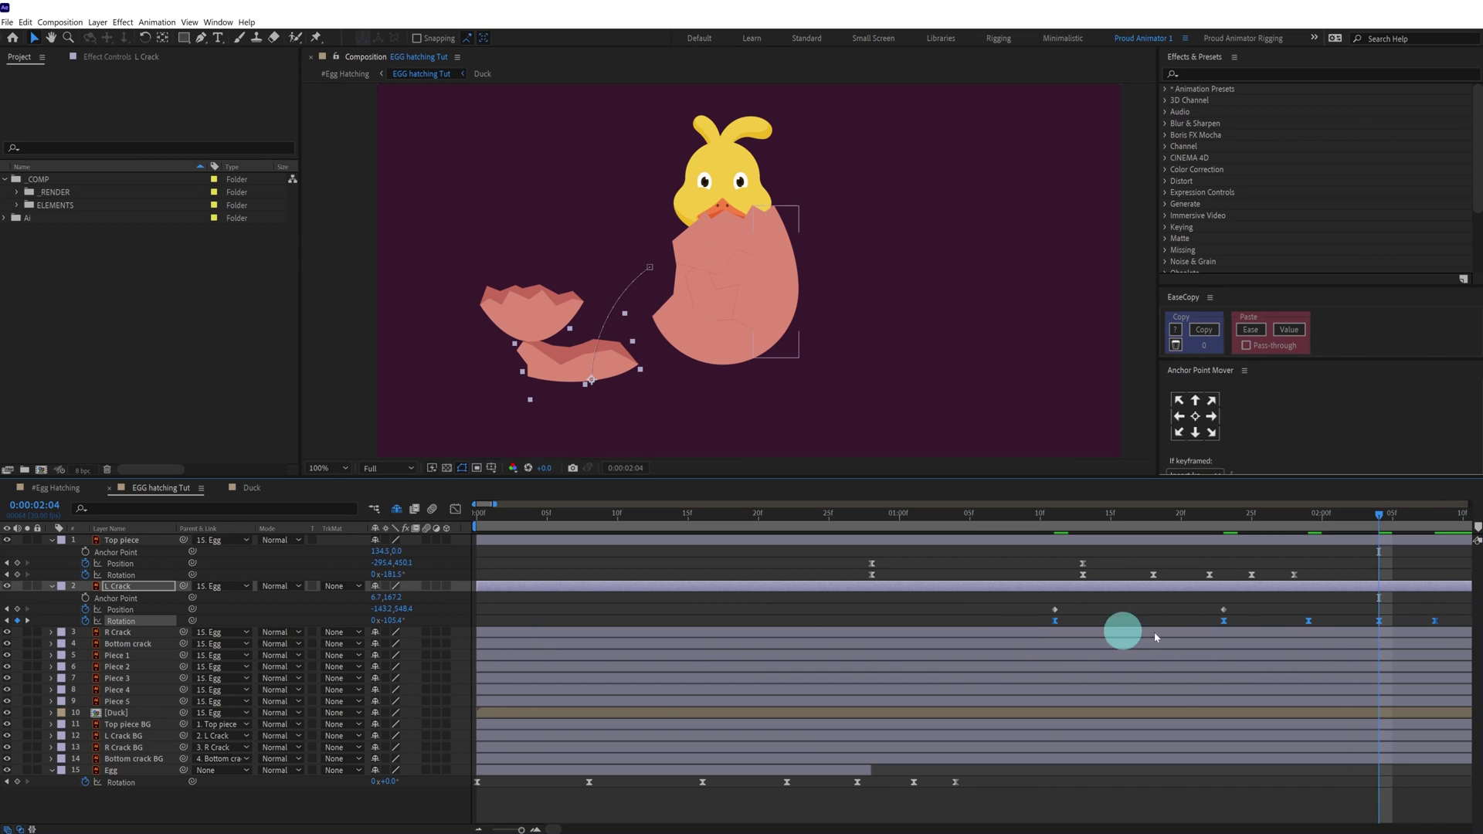
pyautogui.moveTo(1247, 604); pyautogui.dragTo(1038, 612)
pyautogui.press('F9')
# Shorten the incoming ease of L Crack's Position and Rotation keyframes at 0:00:01:23 in the speed graph
pyautogui.click(1233, 609)
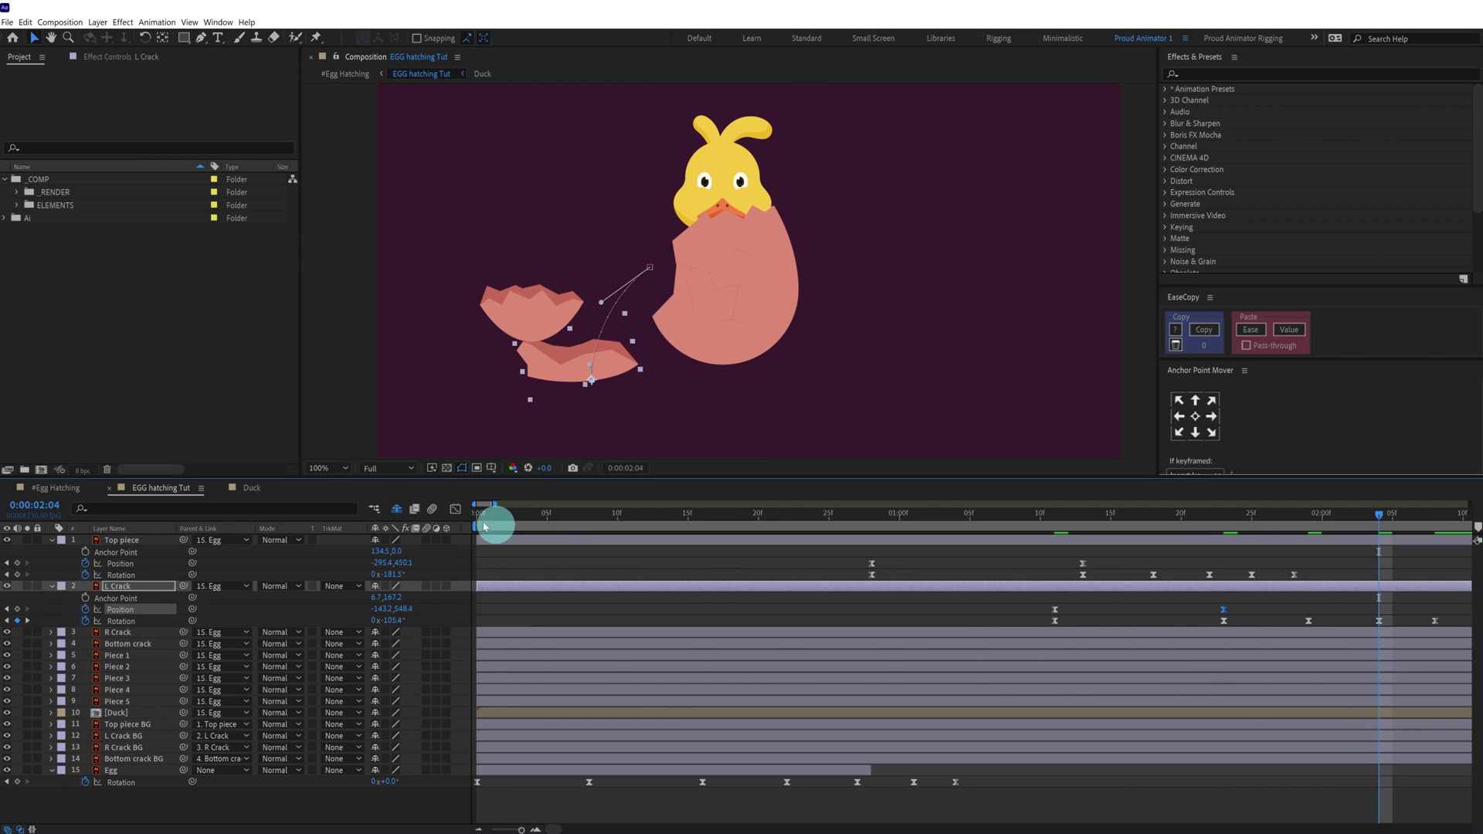
pyautogui.click(456, 511)
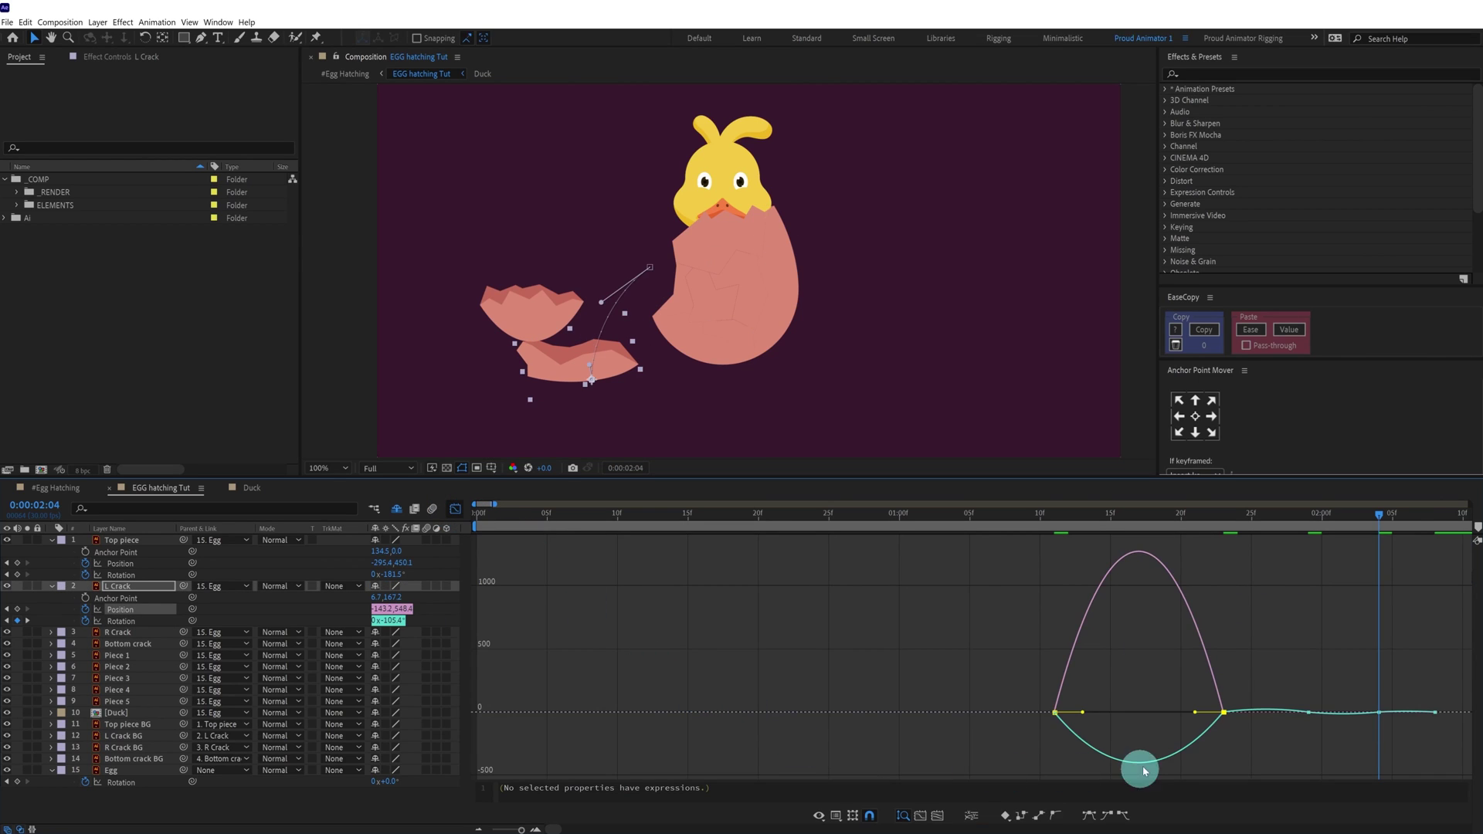
pyautogui.click(1196, 715)
pyautogui.click(456, 510)
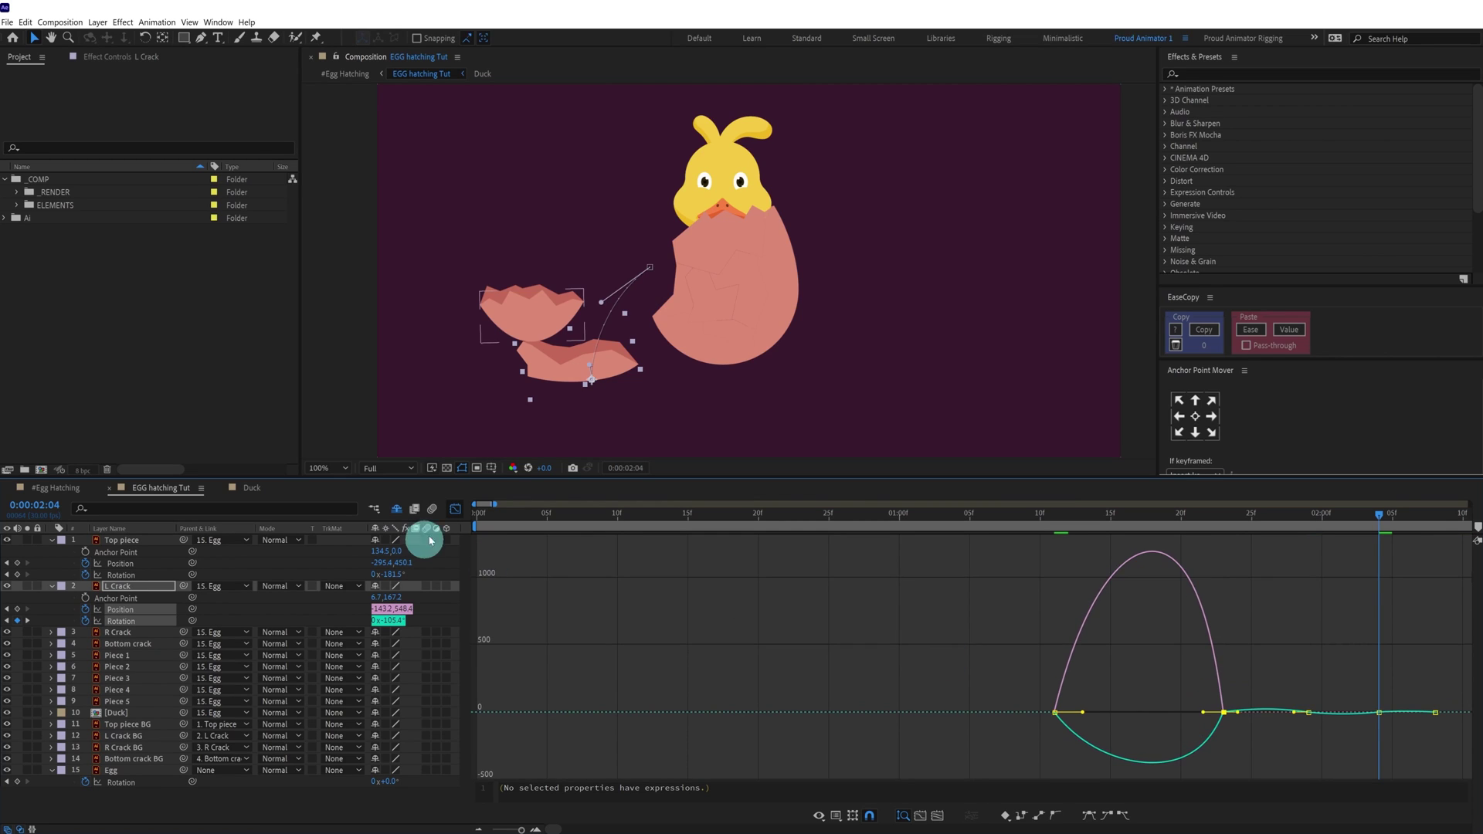
# Preview the L Crack piece's fall from 0:00:01:02, and return to 0:00:01:11 with that layer selected
pyautogui.click(1052, 517)
pyautogui.click(1072, 600)
pyautogui.click(930, 516)
pyautogui.press('space')
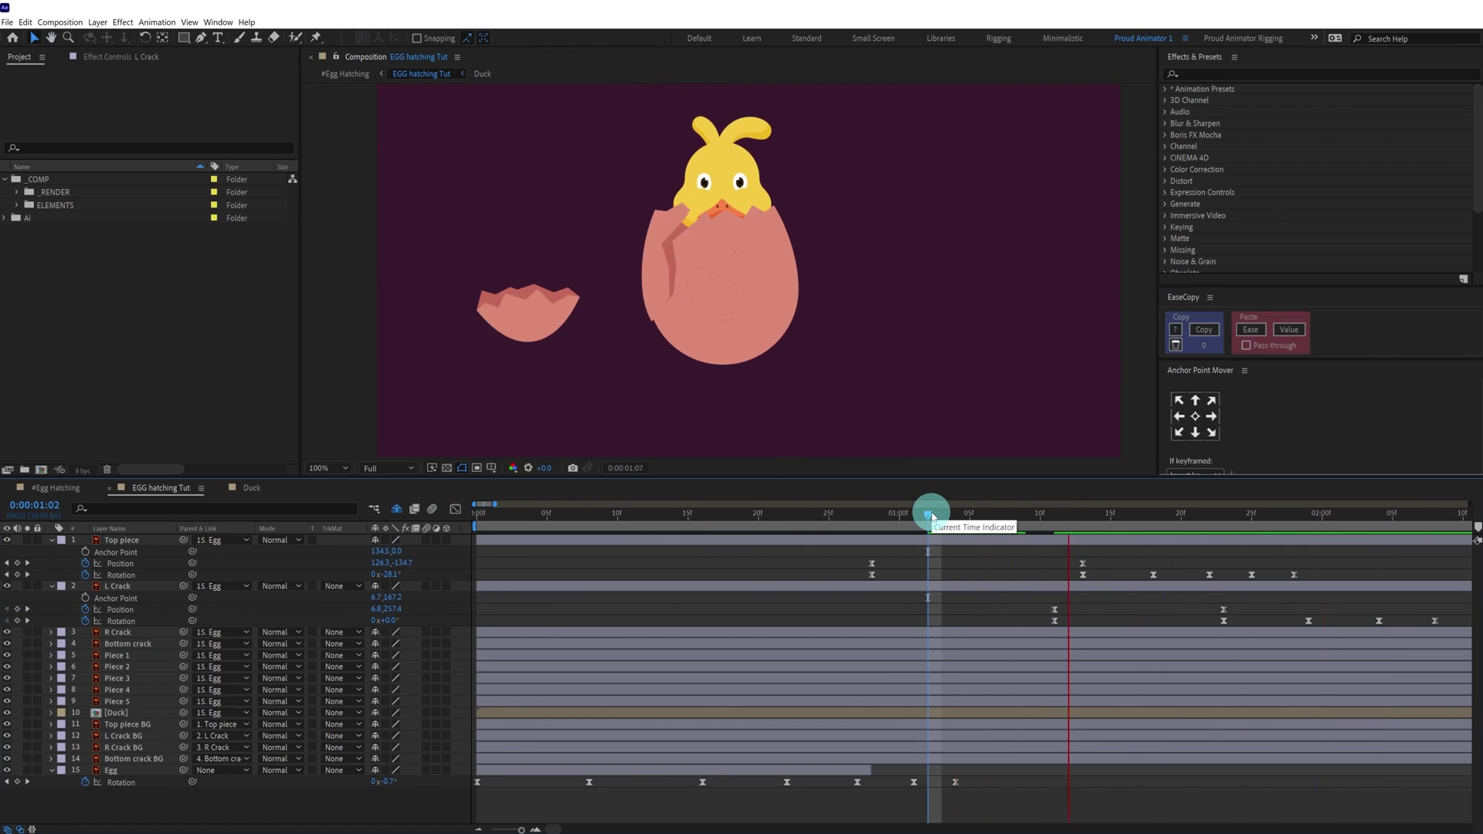
pyautogui.press('space')
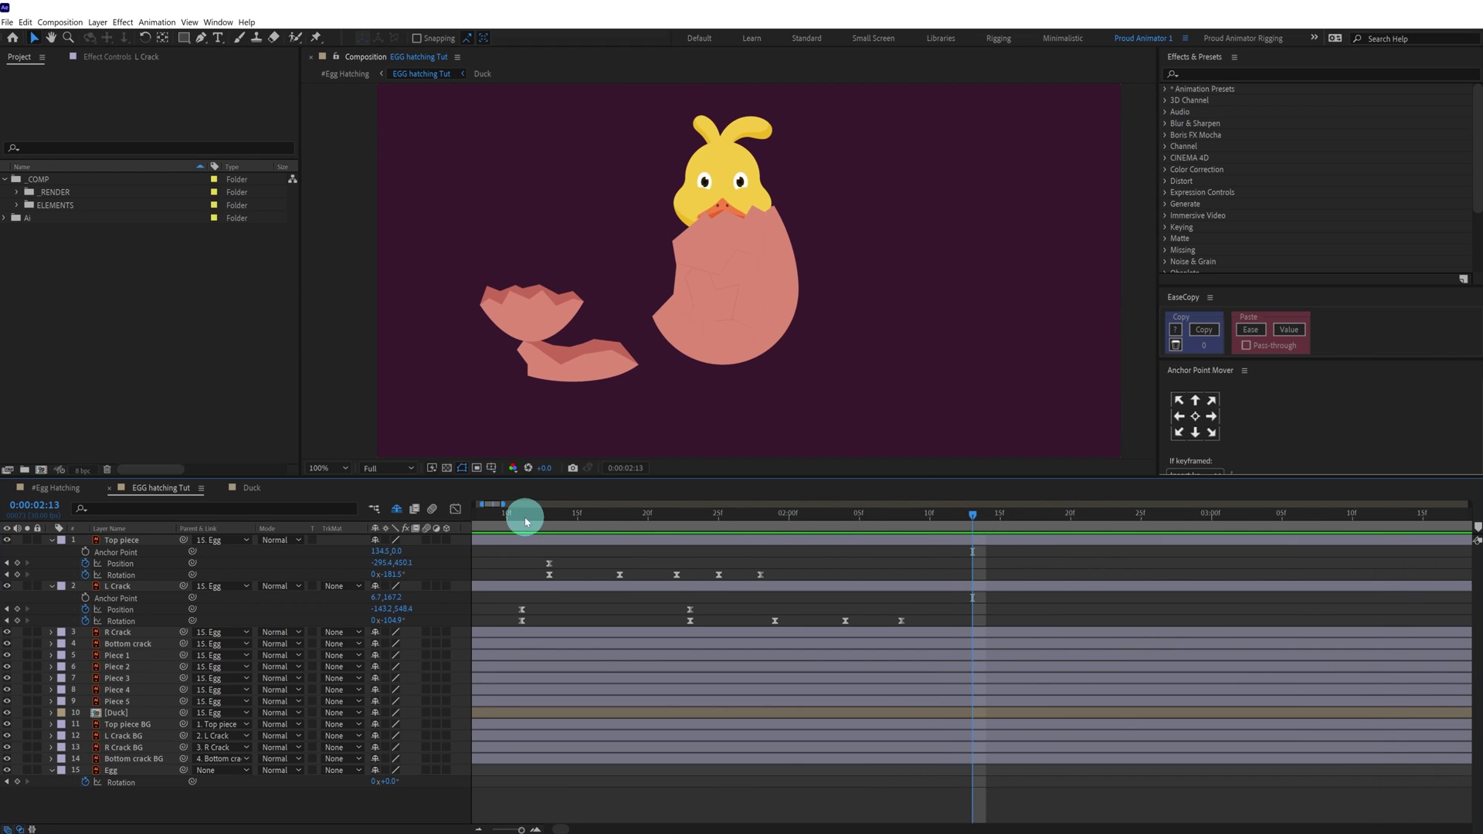
pyautogui.click(524, 517)
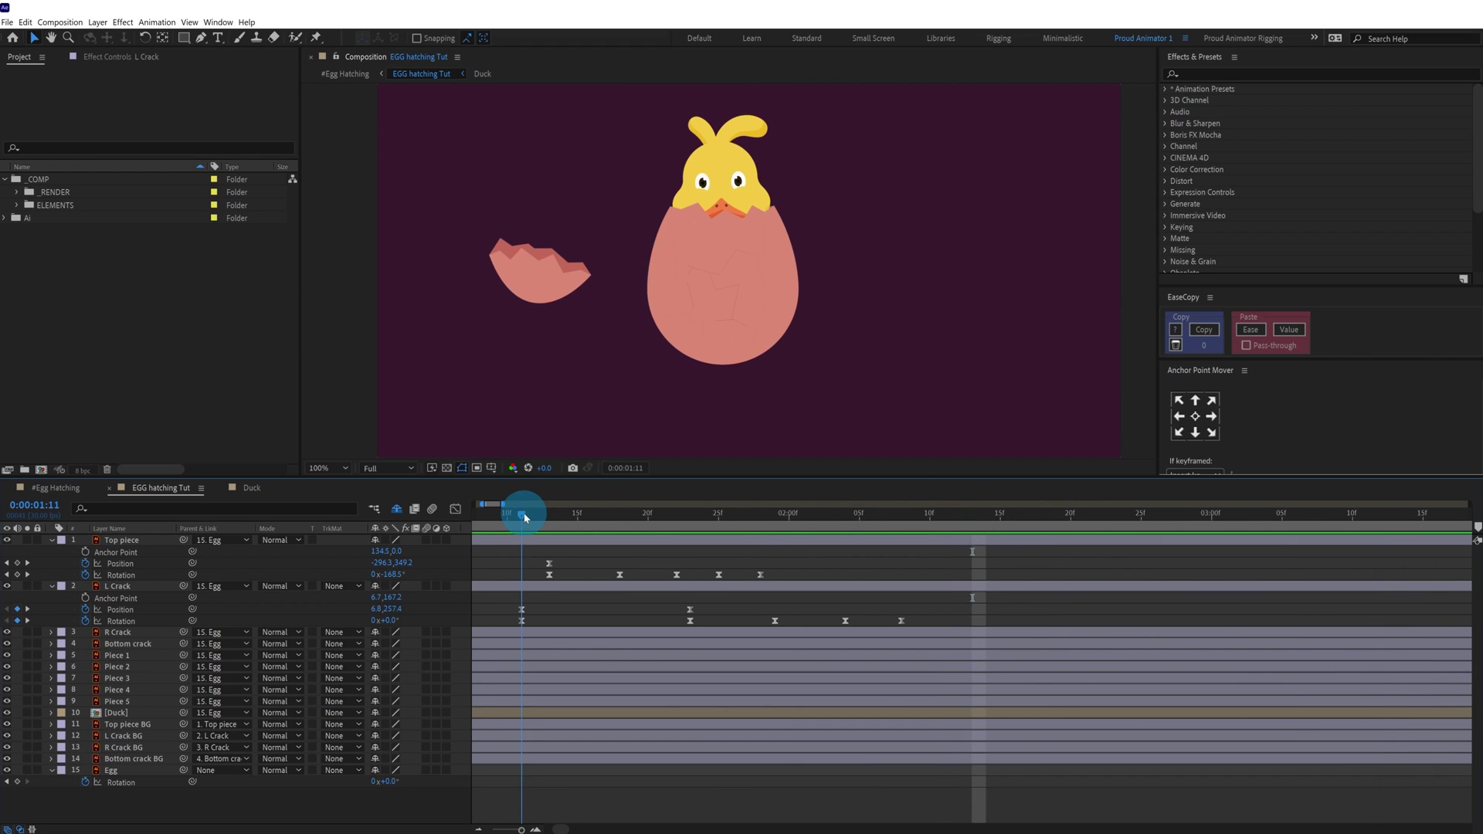
pyautogui.click(149, 592)
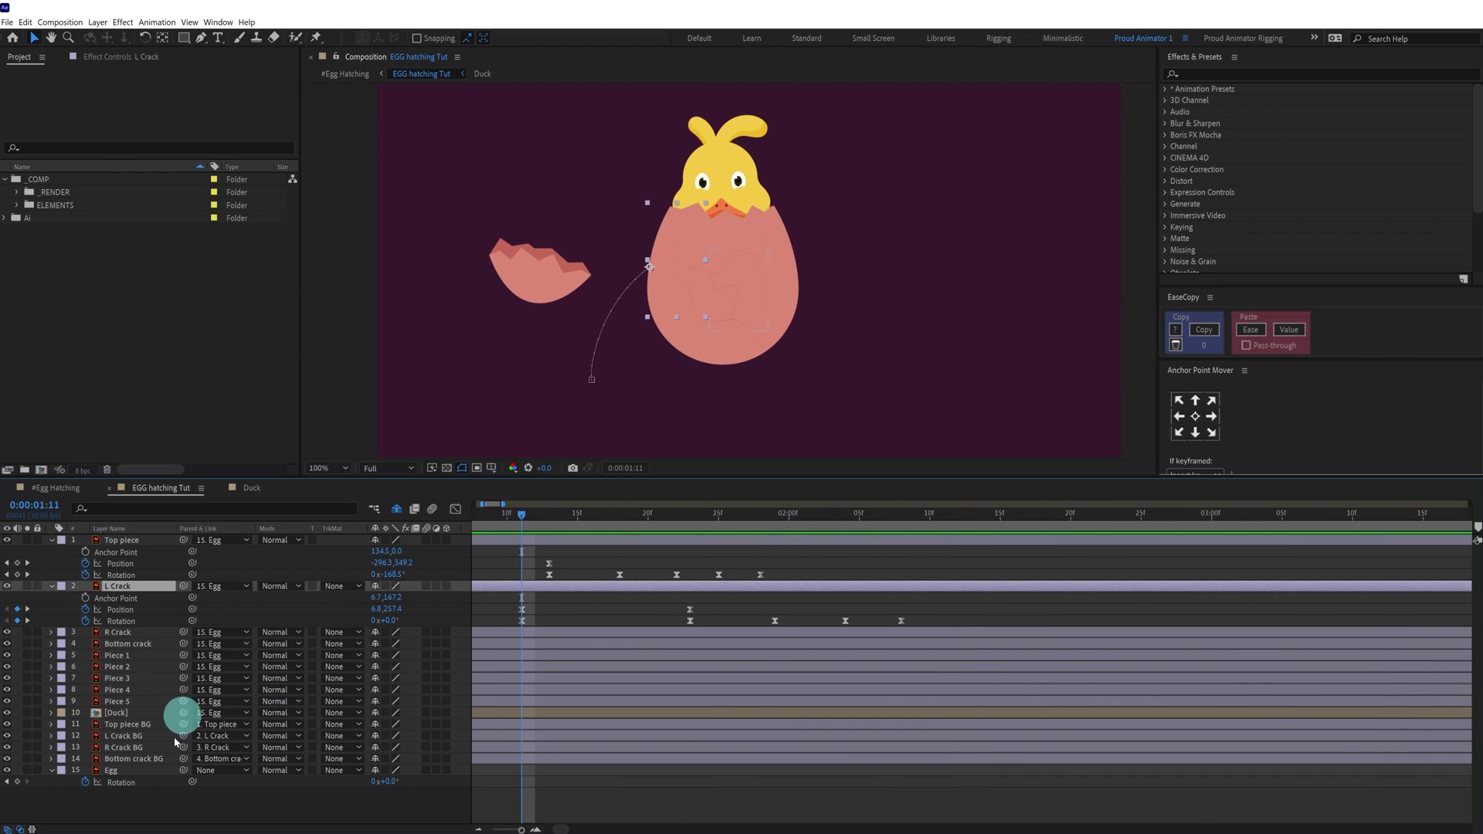
# Move R Crack's anchor point to the piece's outer right edge and add its Position and Rotation keyframes at 0:00:01:11
pyautogui.click(123, 633)
pyautogui.press('y')
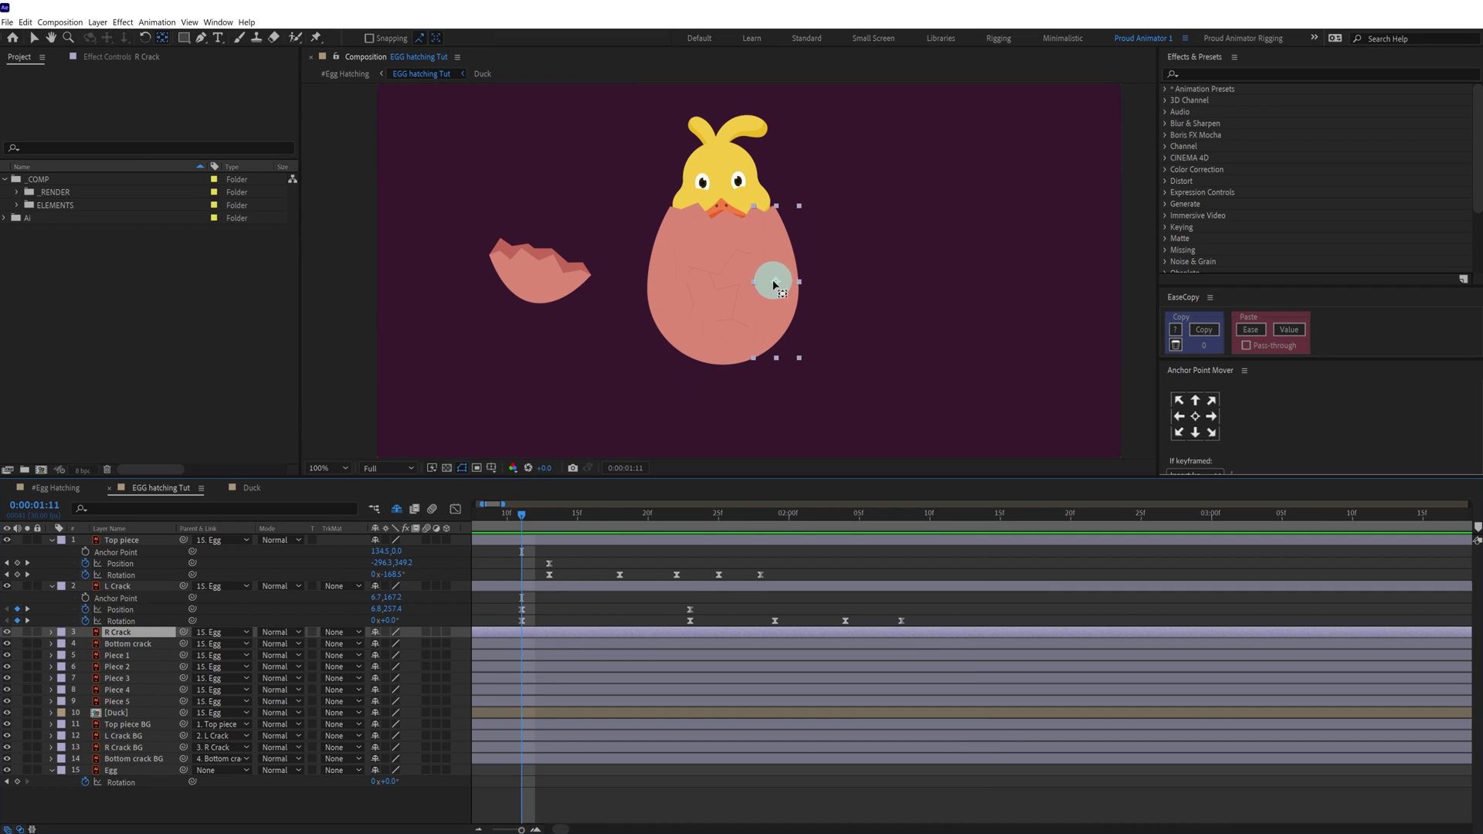
pyautogui.moveTo(775, 281); pyautogui.dragTo(798, 286)
pyautogui.press('p')
pyautogui.click(85, 643)
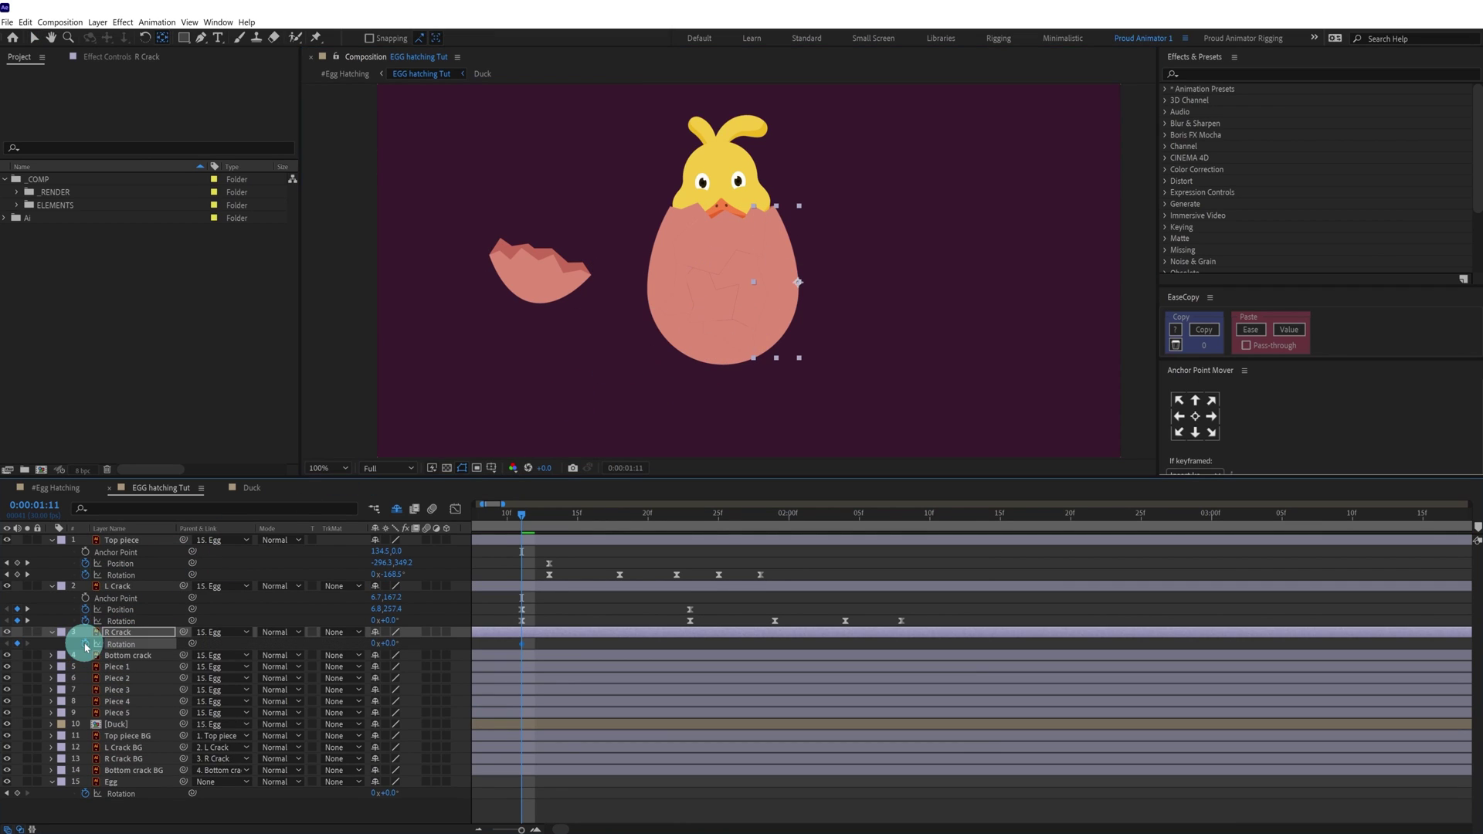
pyautogui.hotkey('alt', 'shift', 'r')
pyautogui.press('u')
pyautogui.press('u')
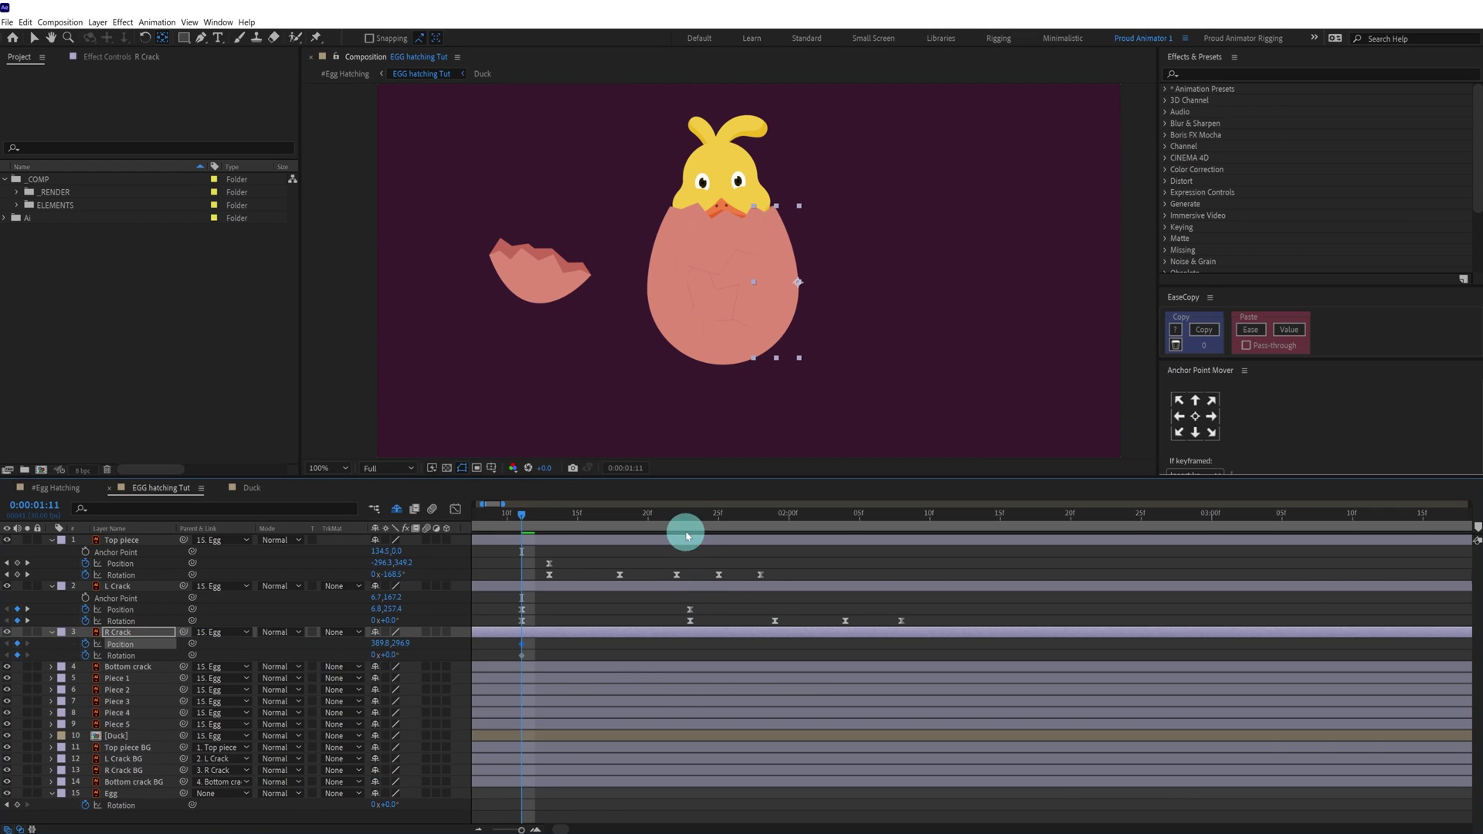
# At 0:00:01:23, rotate R Crack to 96° and move it to 528.8, 576.9 on the ground with a curved motion path
pyautogui.click(690, 516)
pyautogui.moveTo(391, 654); pyautogui.dragTo(443, 640)
pyautogui.press('v')
pyautogui.moveTo(819, 265); pyautogui.dragTo(876, 380)
pyautogui.click(799, 285)
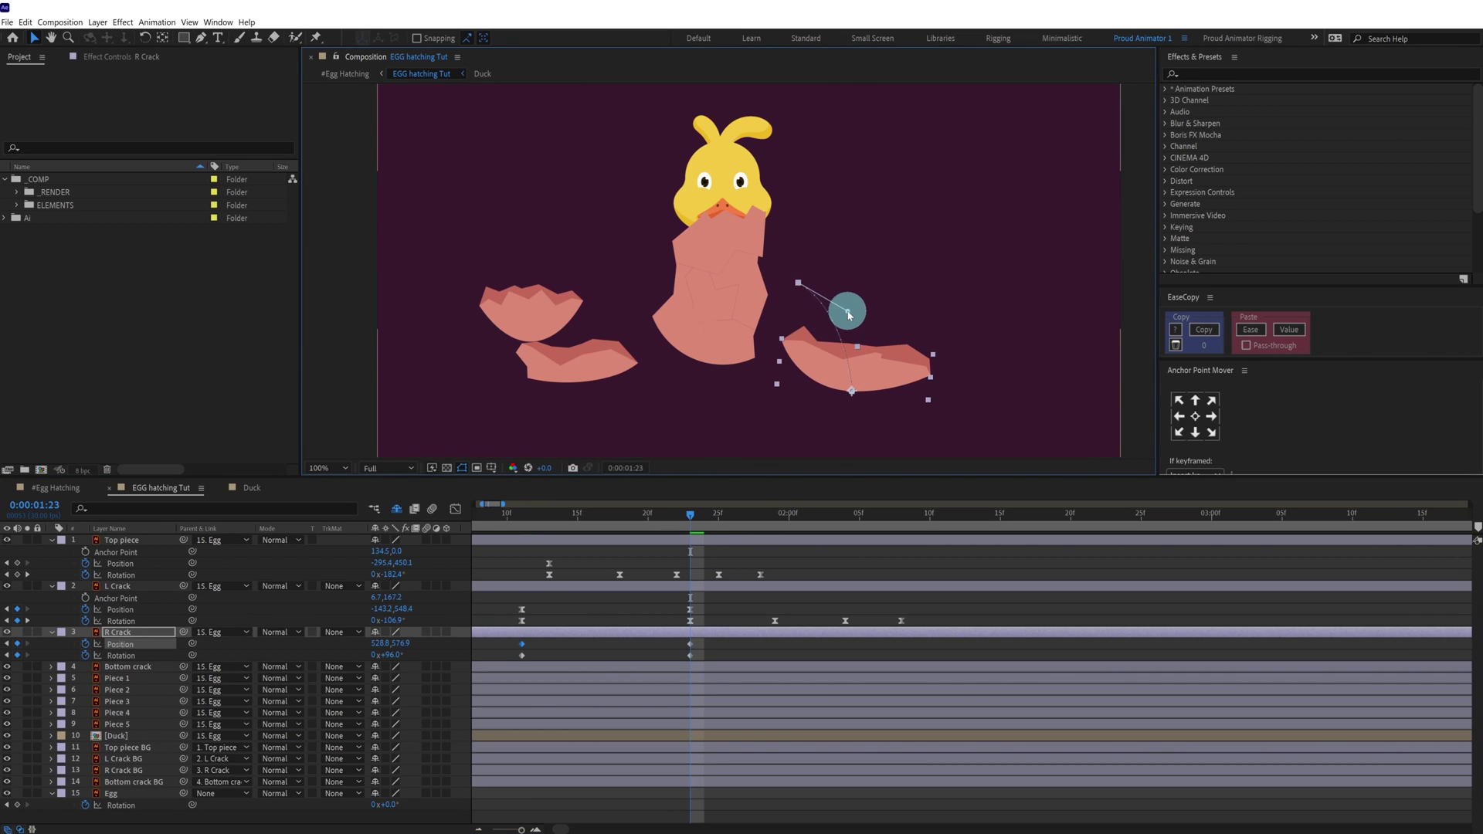
pyautogui.click(844, 388)
pyautogui.moveTo(848, 314); pyautogui.dragTo(836, 301)
# Add Rotation keyframes to R Crack at 0:00:01:29, 0:00:02:04 and 0:00:02:08
pyautogui.click(775, 513)
pyautogui.click(31, 653)
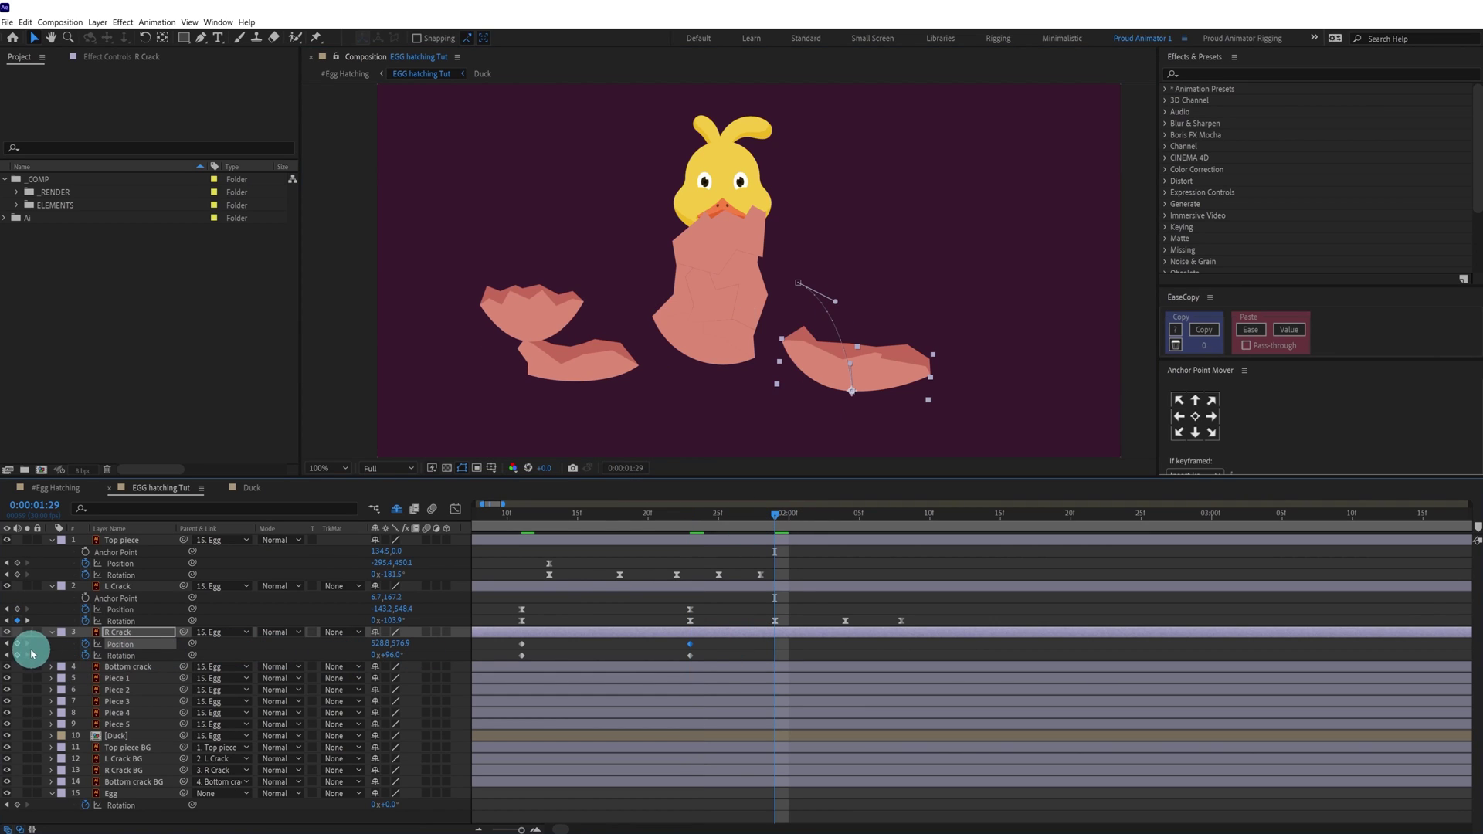
pyautogui.click(847, 513)
pyautogui.click(299, 669)
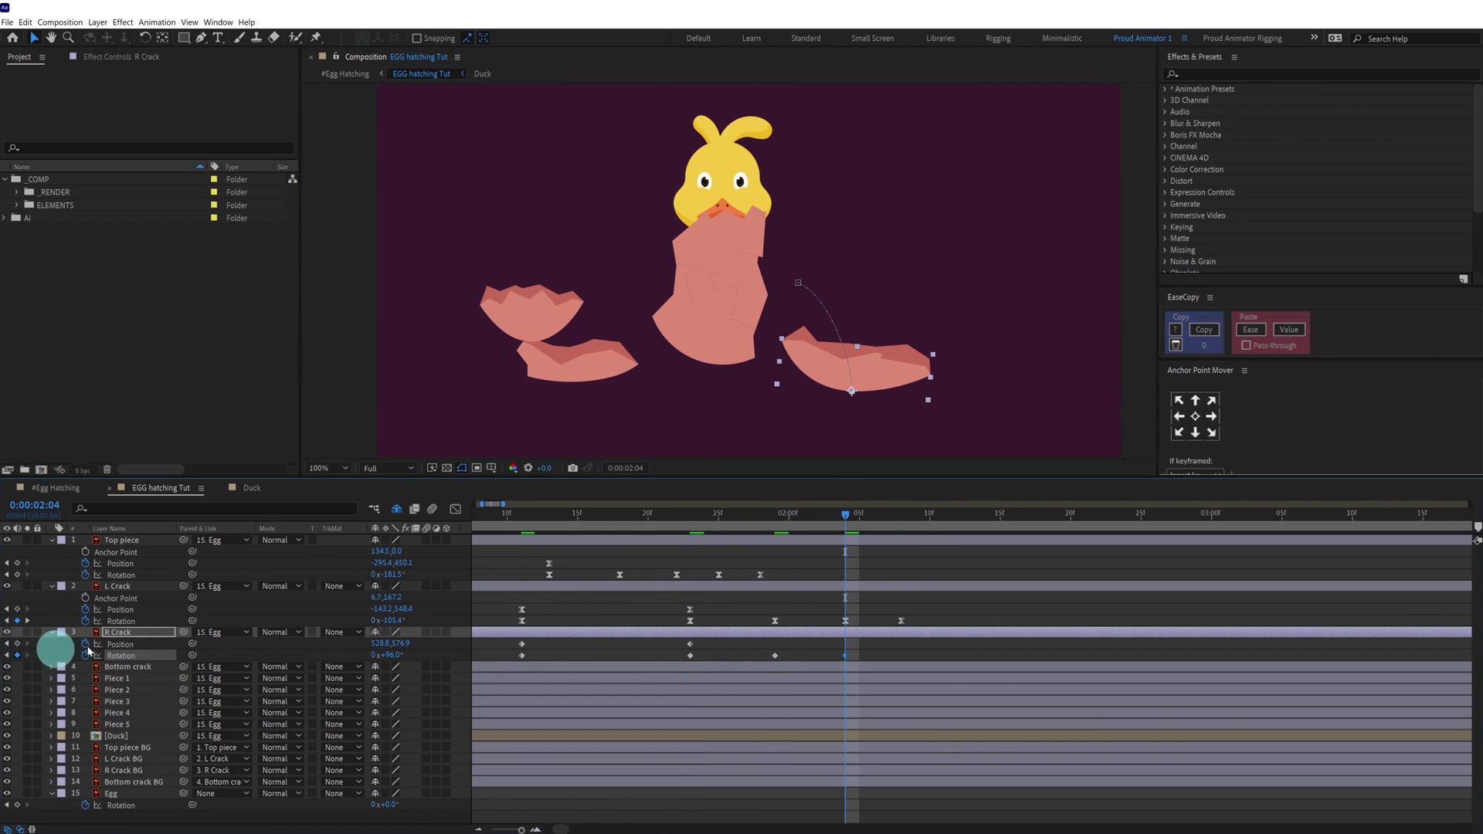
pyautogui.click(904, 514)
pyautogui.click(17, 656)
# Apply Easy Ease to R Crack's Position keyframes and shorten the incoming ease at 0:00:01:23 in the speed graph
pyautogui.click(692, 522)
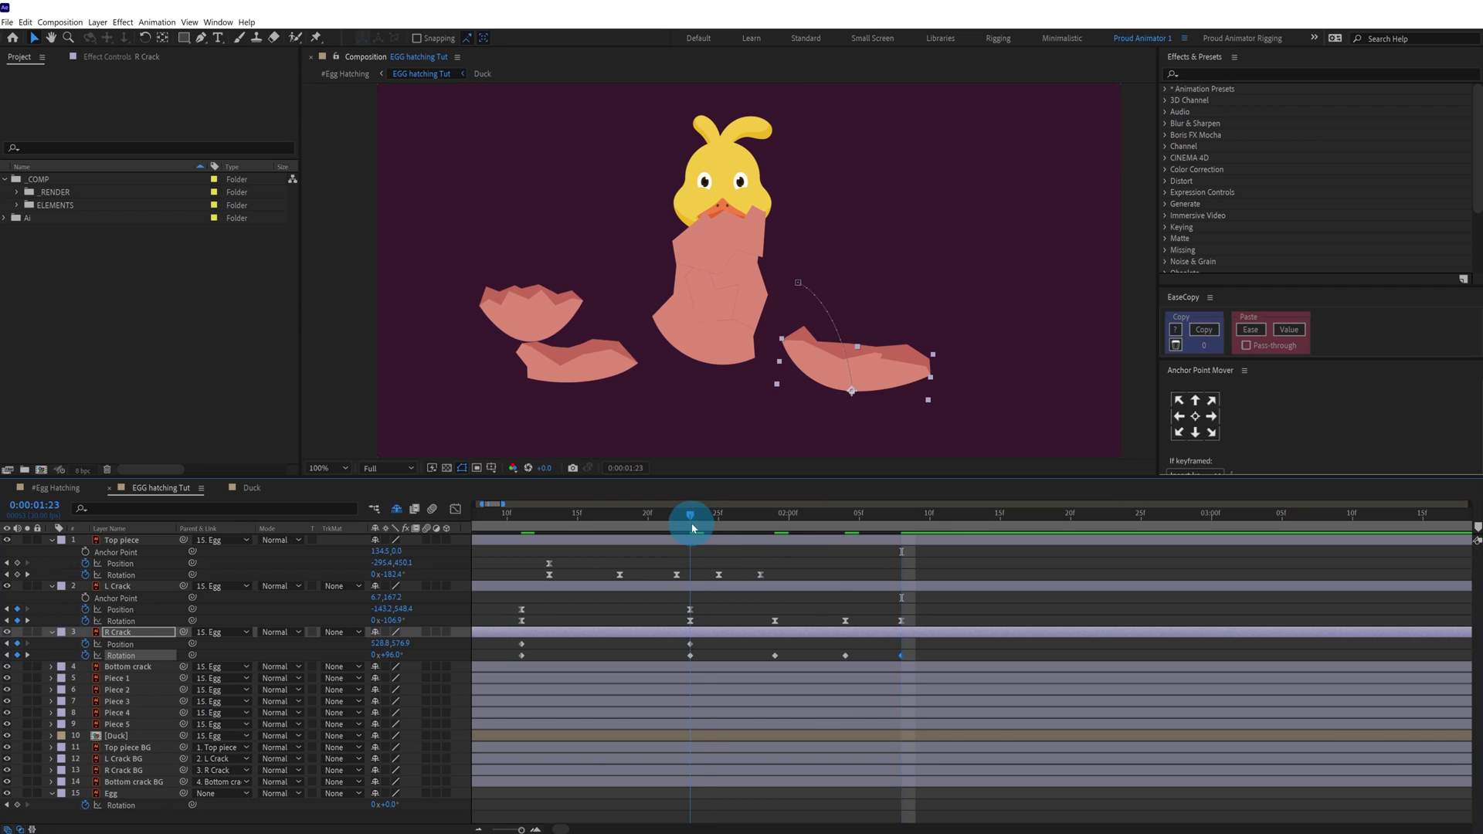
pyautogui.click(690, 643)
pyautogui.click(519, 644)
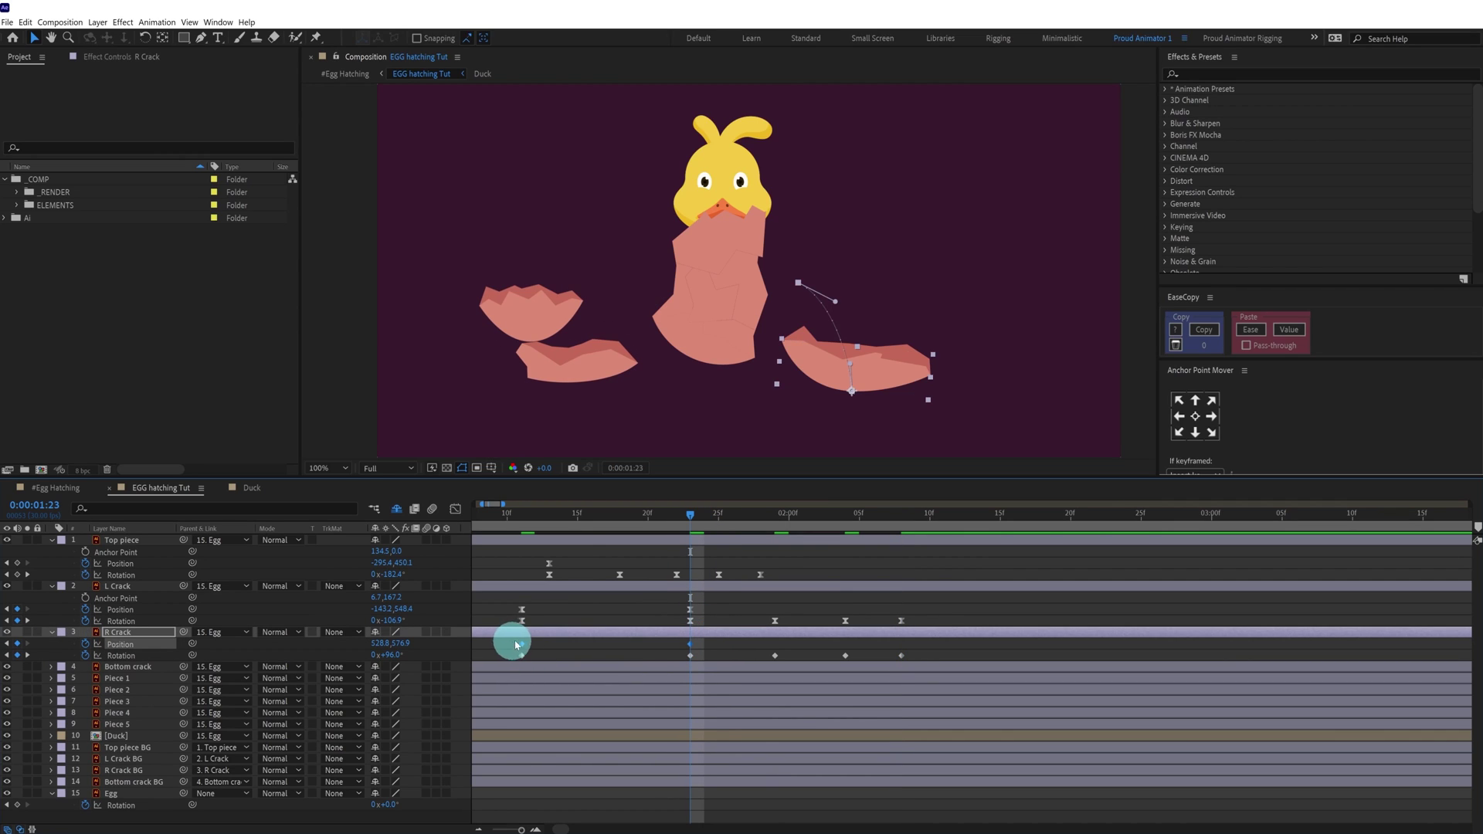
pyautogui.click(456, 509)
pyautogui.click(463, 507)
pyautogui.click(690, 643)
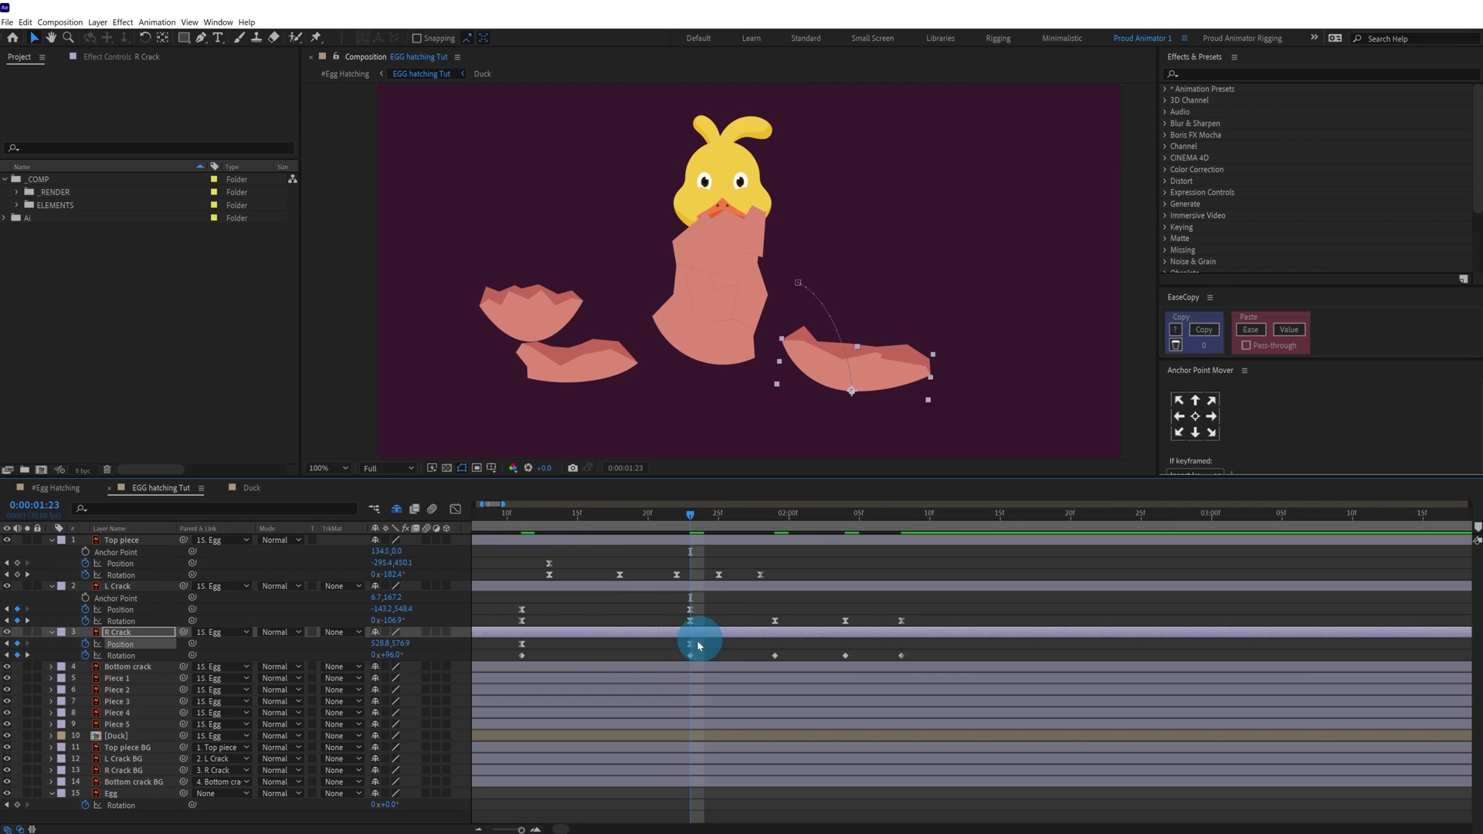
pyautogui.click(457, 509)
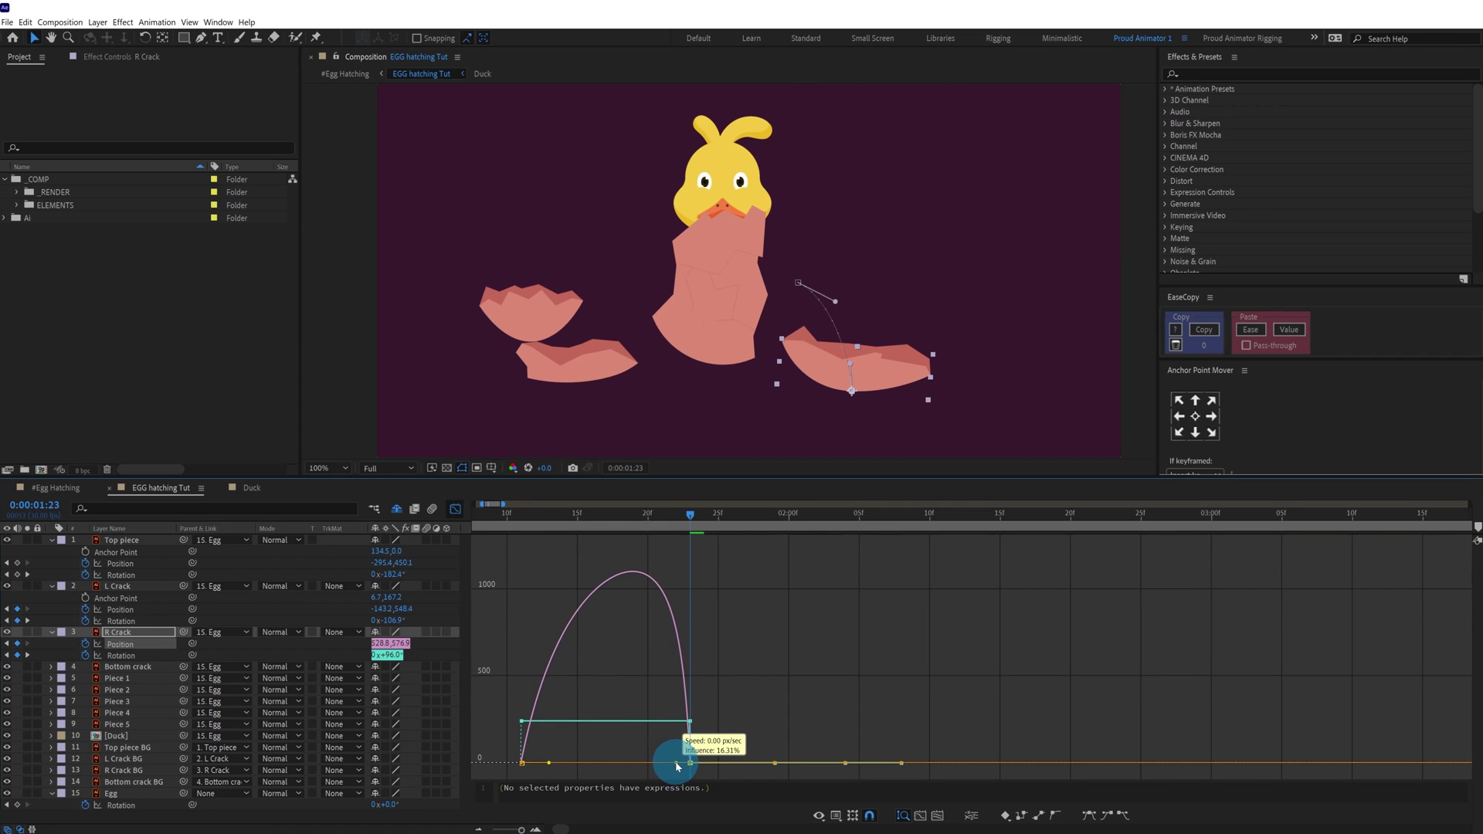
pyautogui.click(456, 509)
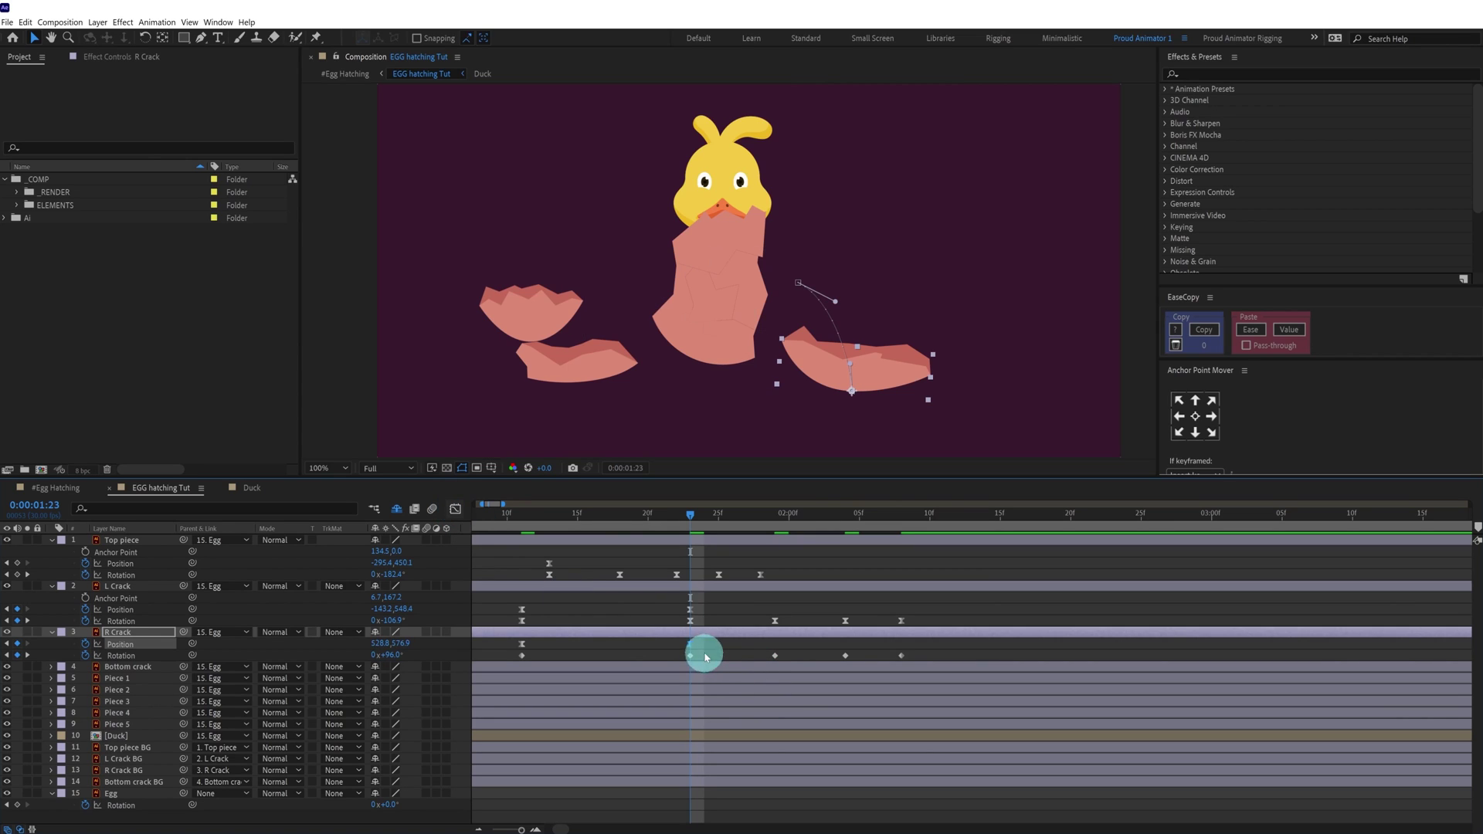
# Set R Crack's Rotation to 99° at 0:00:01:23, 94.5° at 0:00:01:29 and 96.5° at 0:00:02:04
pyautogui.click(401, 655)
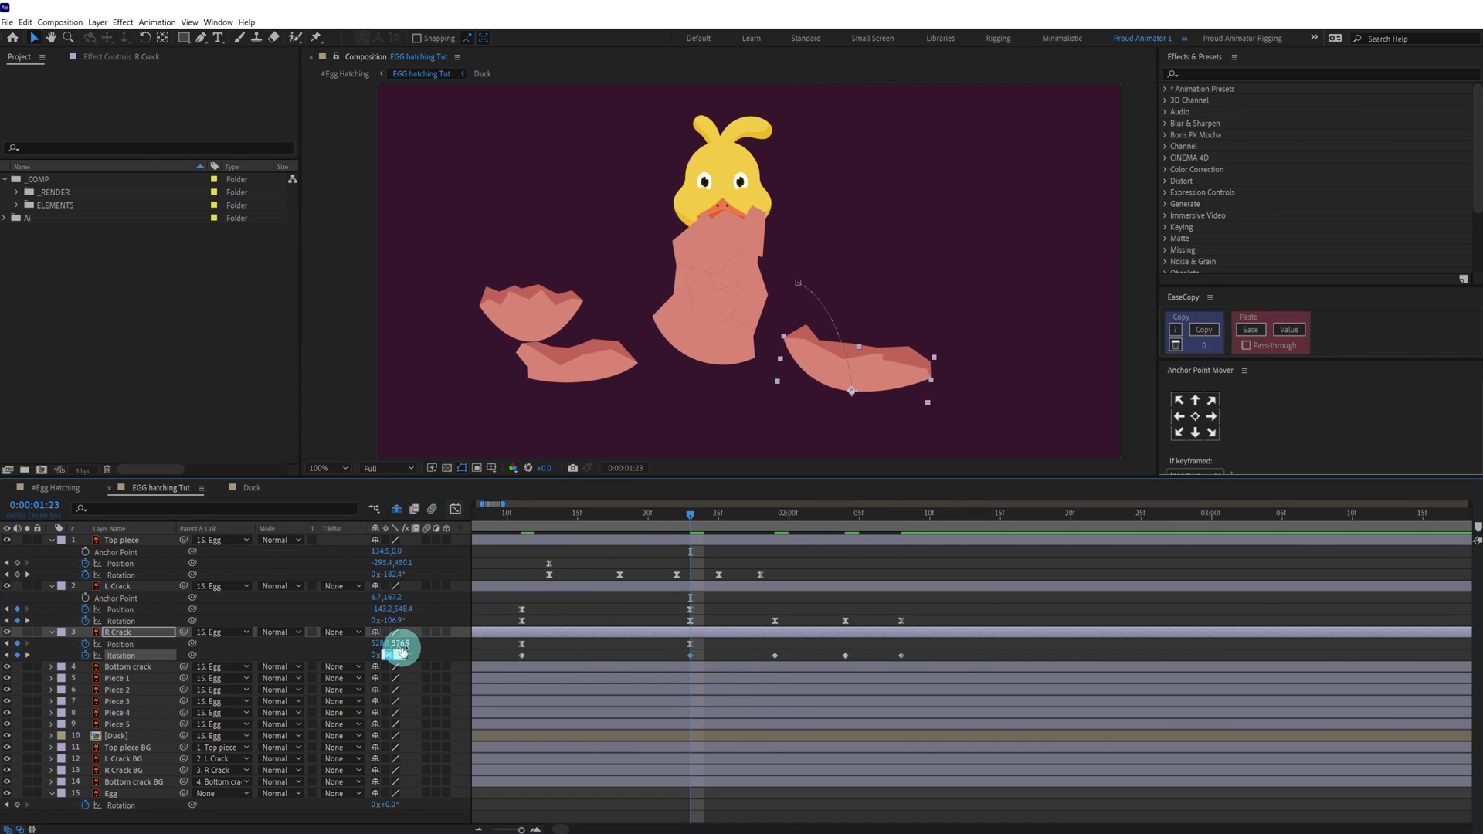
pyautogui.click(775, 514)
pyautogui.click(391, 657)
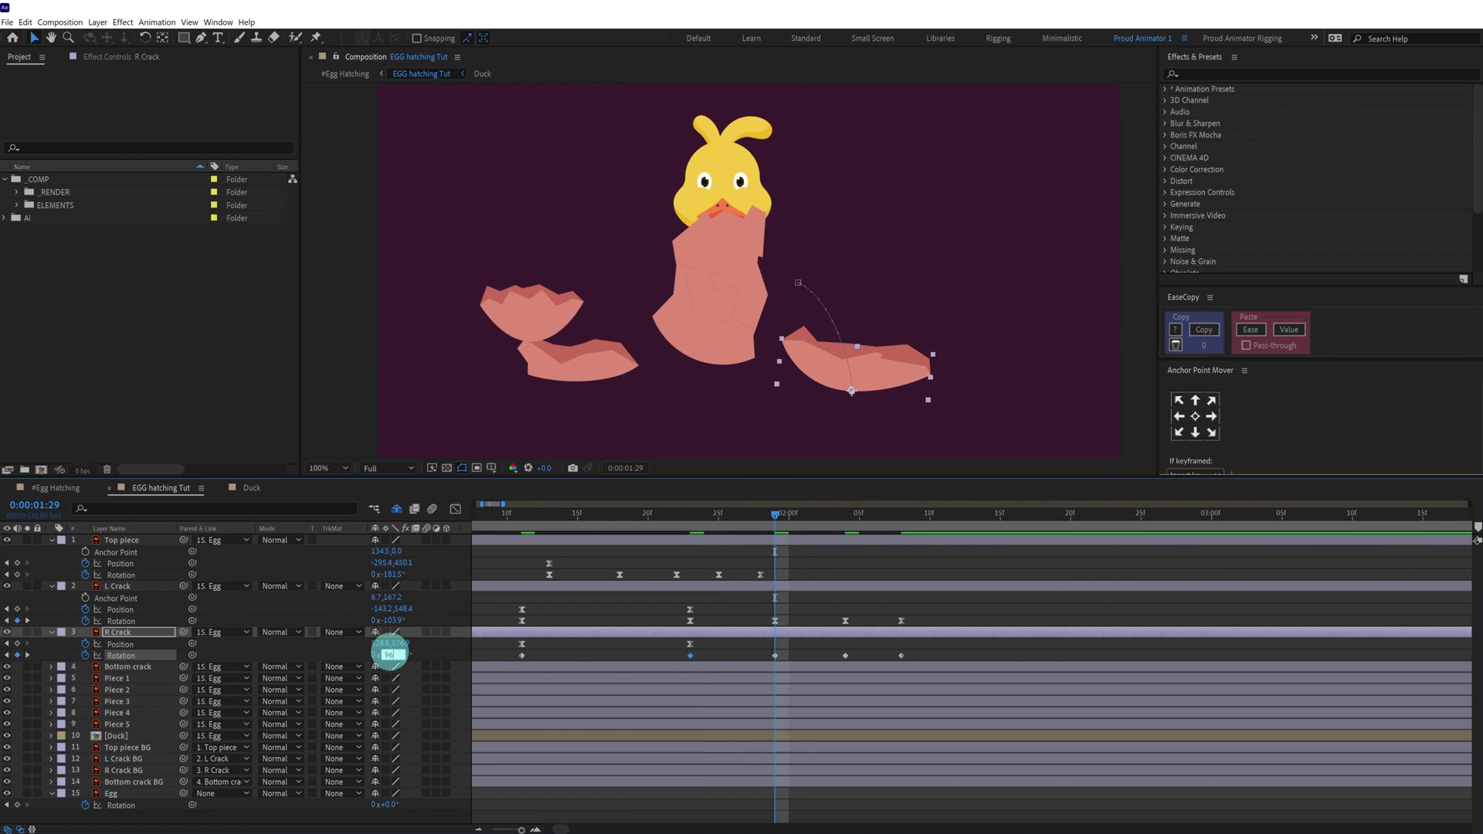
pyautogui.click(846, 515)
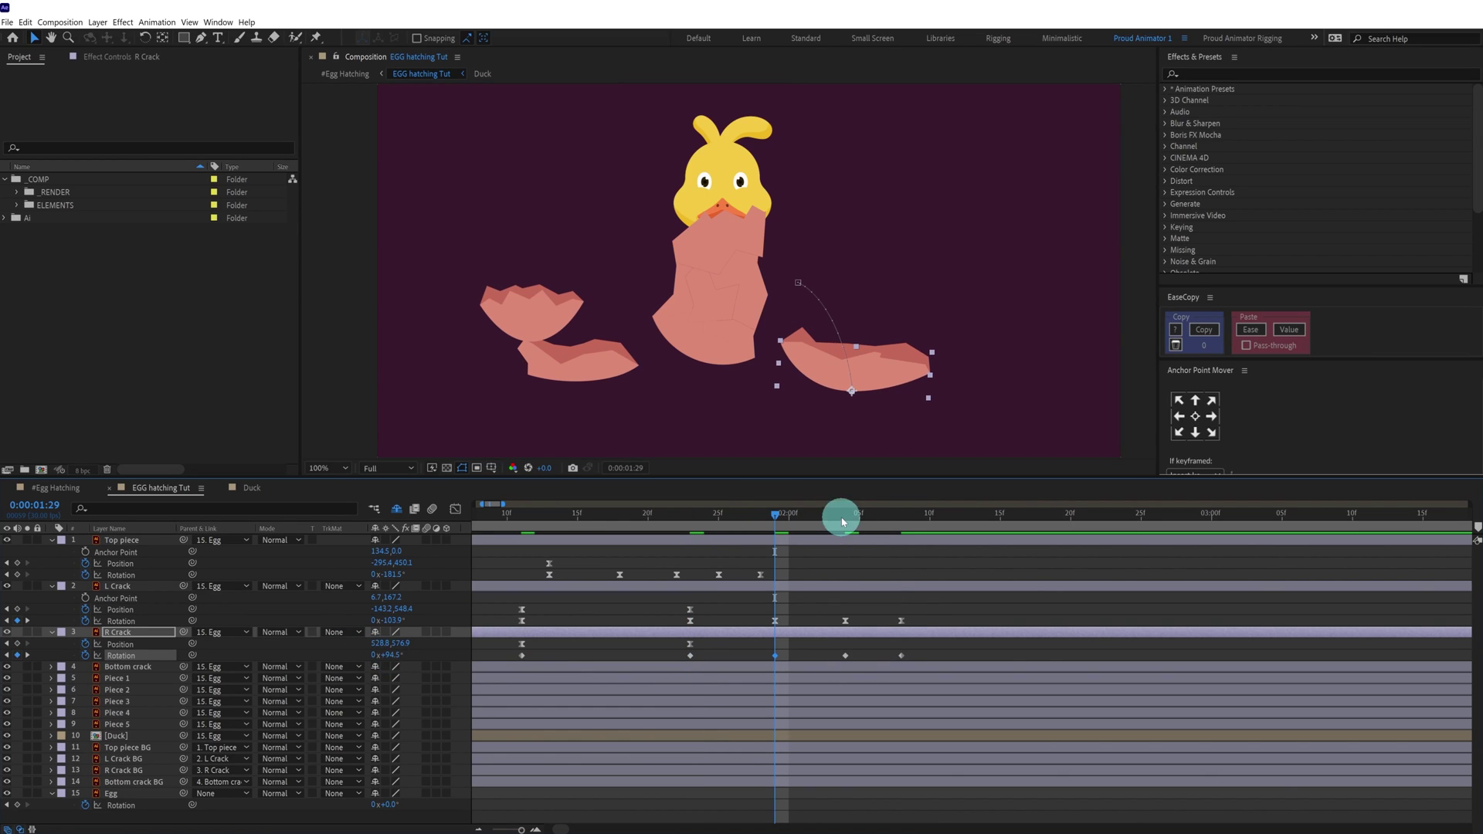
pyautogui.click(386, 669)
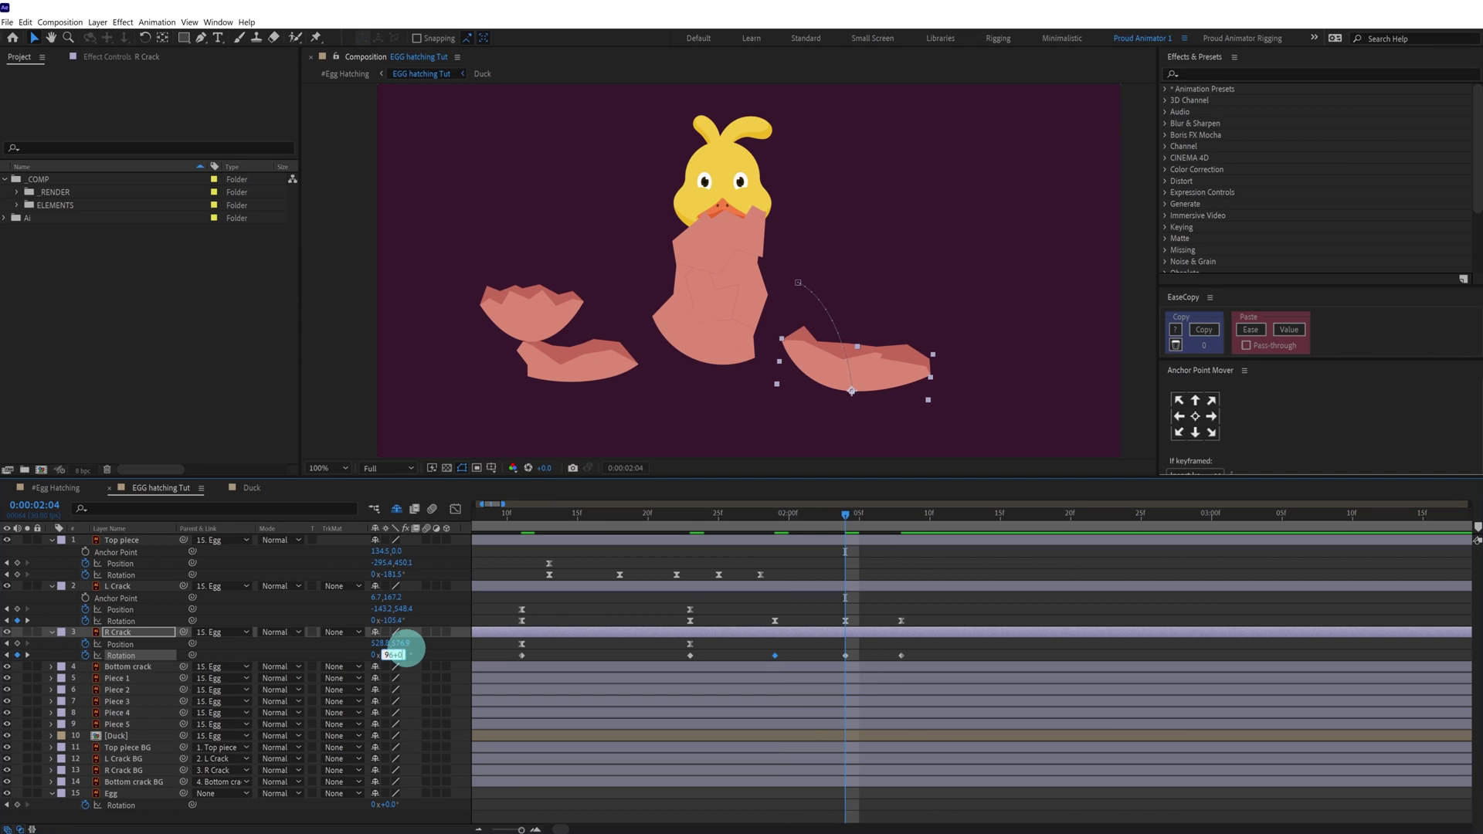
# Apply Easy Ease to all of R Crack's Rotation keyframes
pyautogui.moveTo(921, 659); pyautogui.dragTo(489, 664)
pyautogui.press('F9')
pyautogui.click(569, 648)
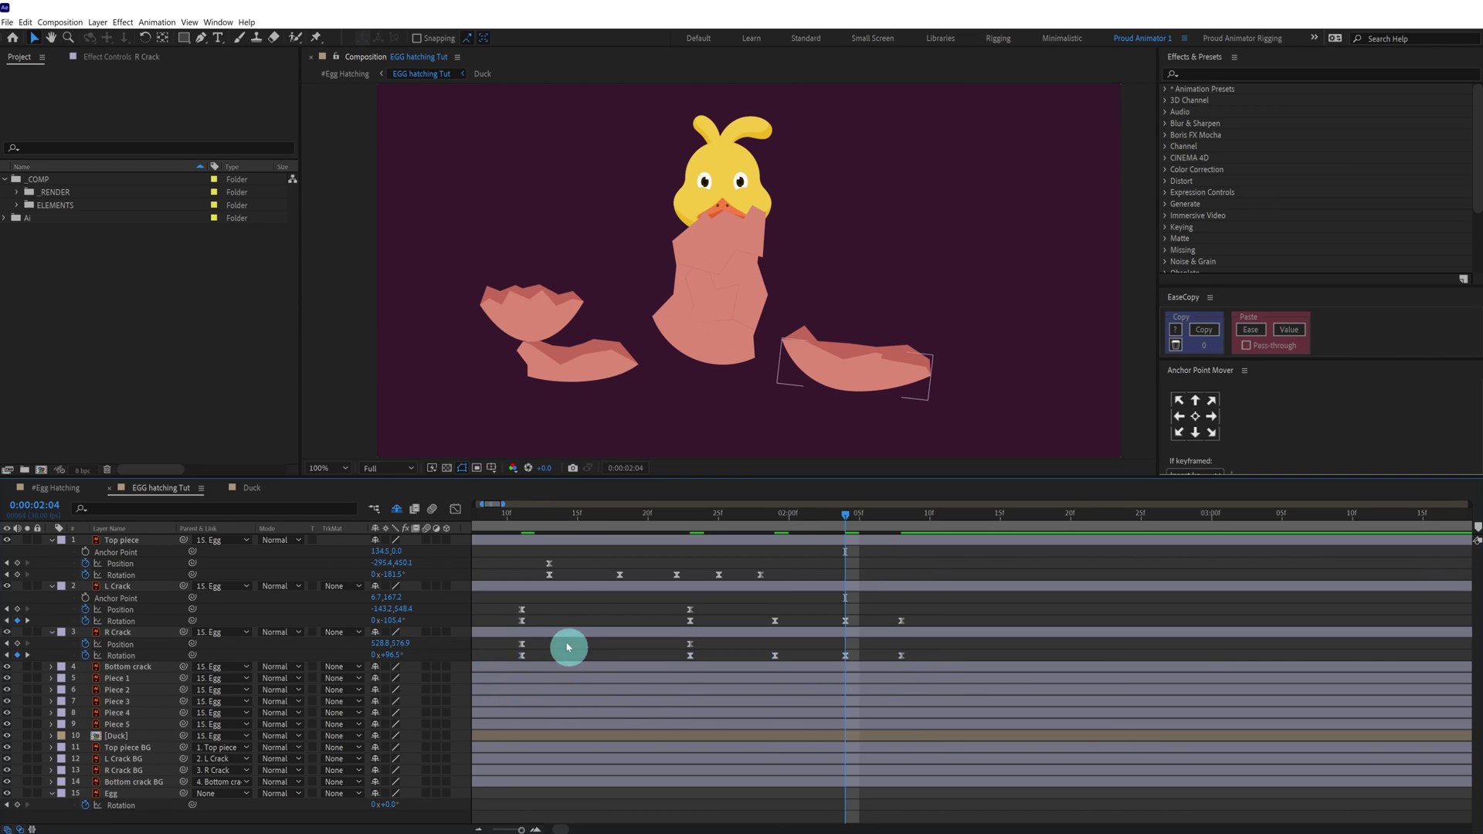
# Preview the shell pieces falling on both sides from 0:00:01:10, and return to 0:00:01:11
pyautogui.click(511, 516)
pyautogui.press('space')
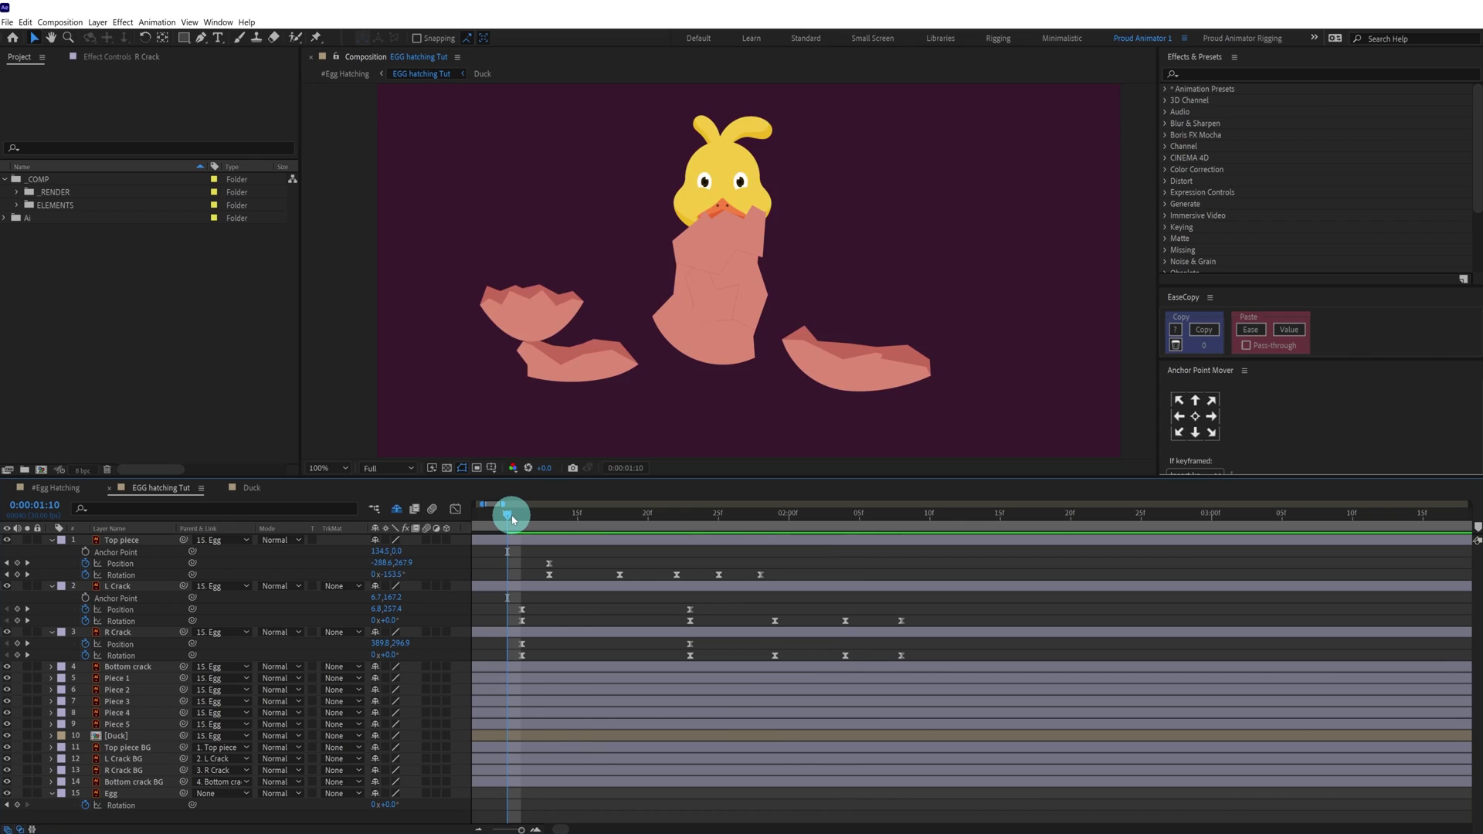
pyautogui.press('space')
pyautogui.moveTo(558, 573); pyautogui.dragTo(691, 575)
pyautogui.click(638, 515)
pyautogui.click(653, 516)
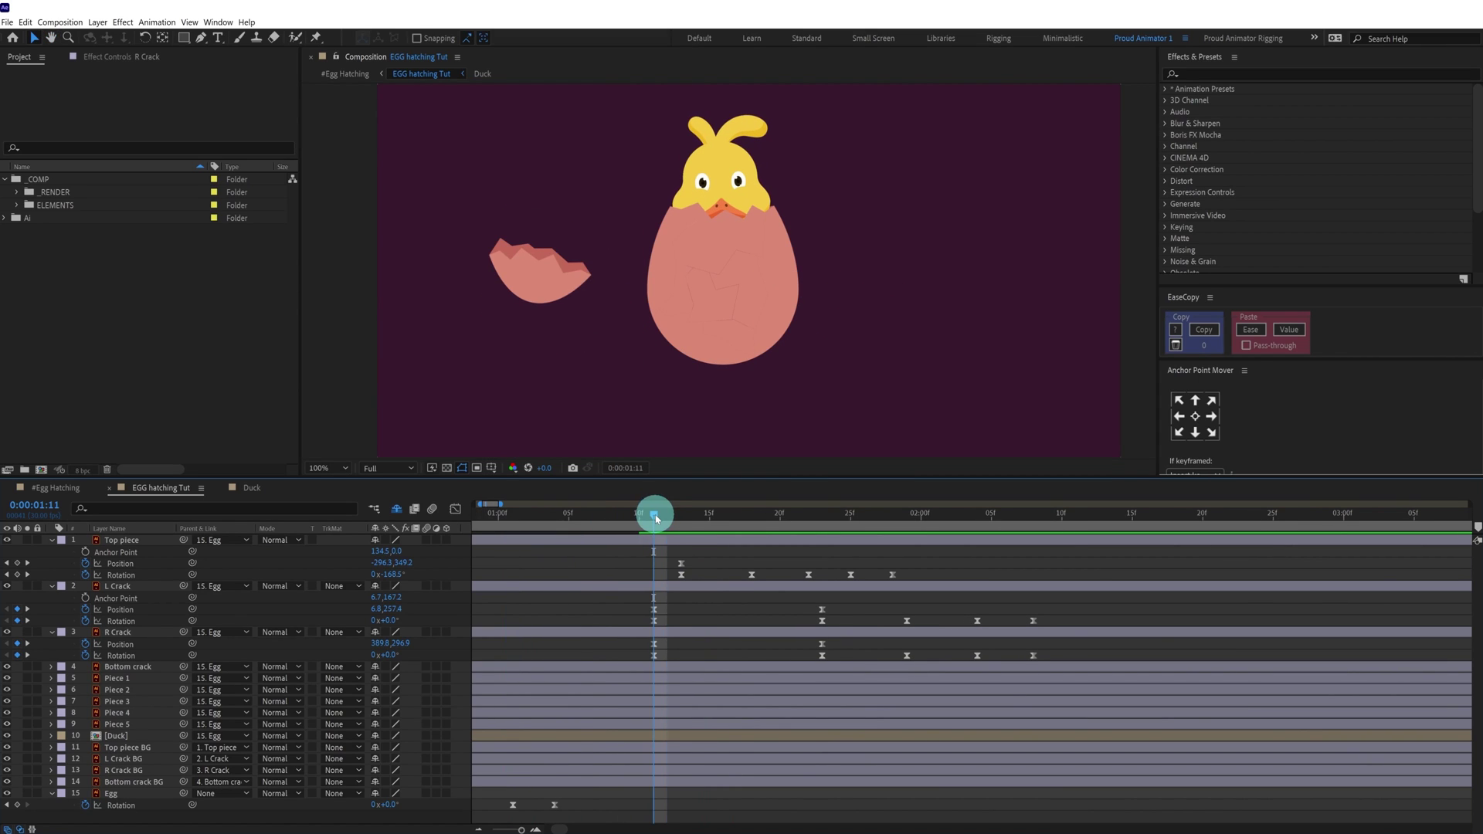
pyautogui.press('space')
pyautogui.press('space')
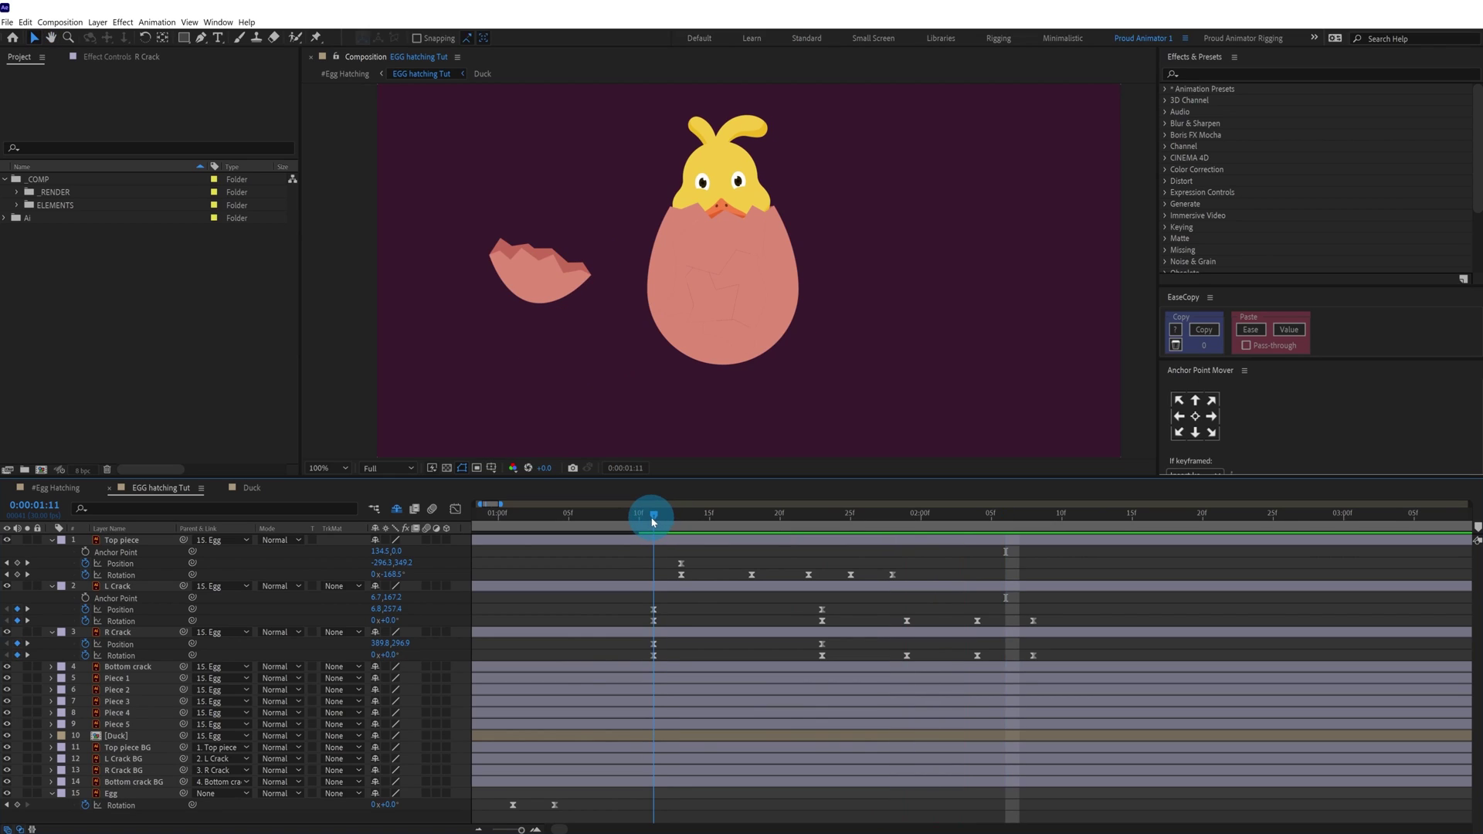
# Move Bottom crack's anchor point to the piece's lower edge and keyframe only its Position and Rotation at 0:00:01:11
pyautogui.click(41, 668)
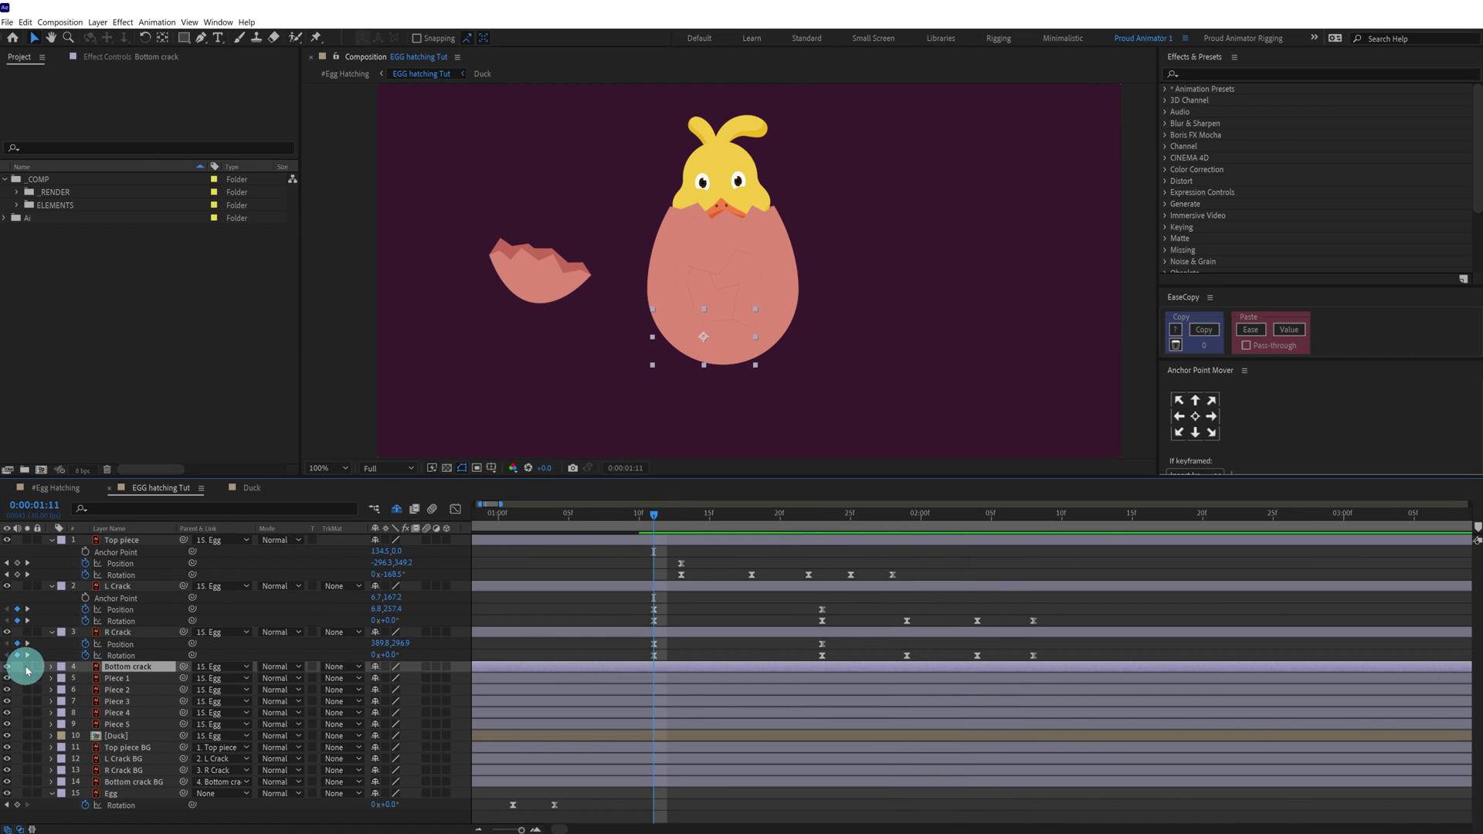
pyautogui.click(27, 666)
pyautogui.click(27, 667)
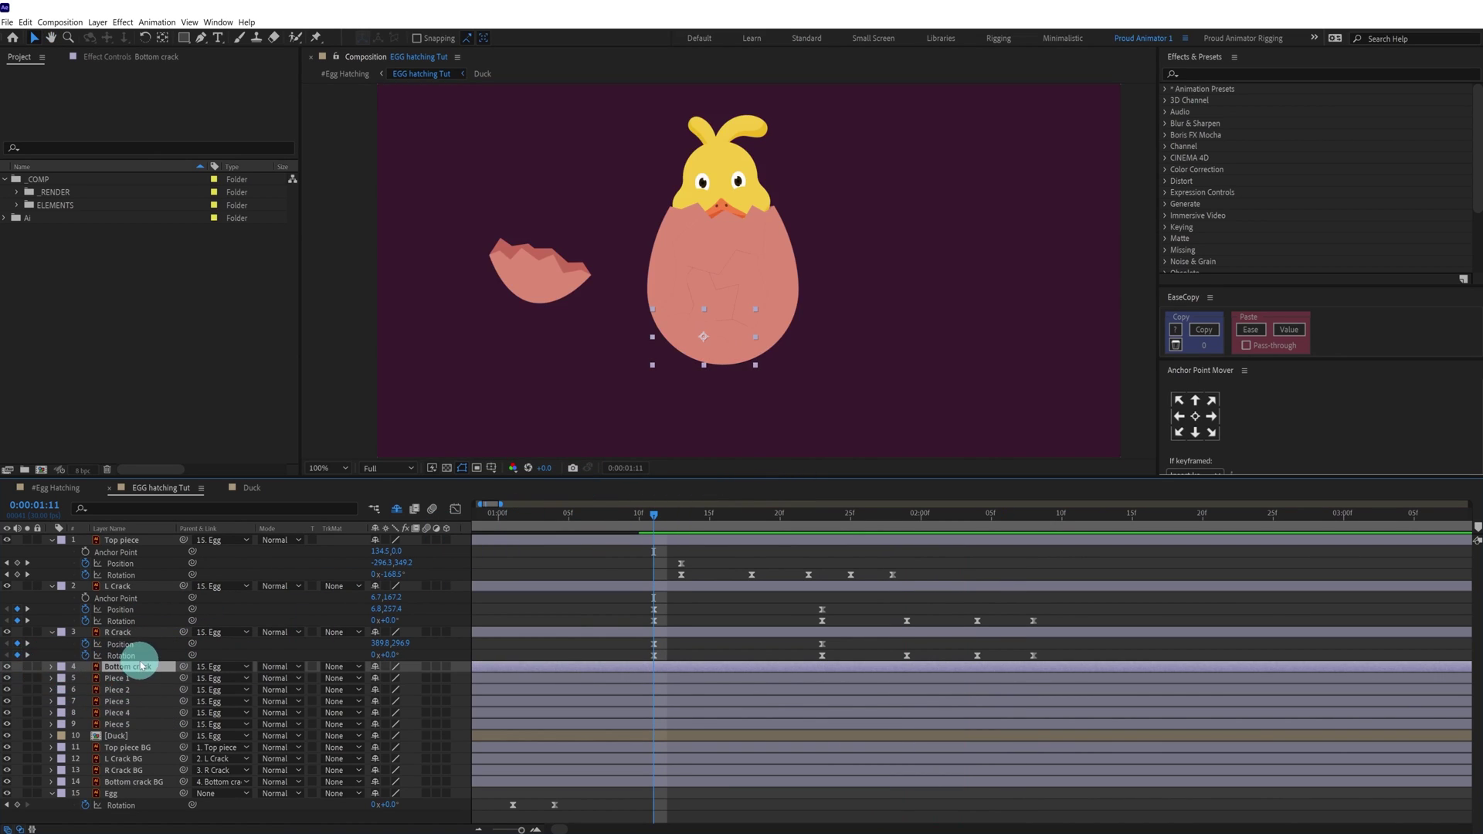
pyautogui.moveTo(704, 341); pyautogui.dragTo(692, 358)
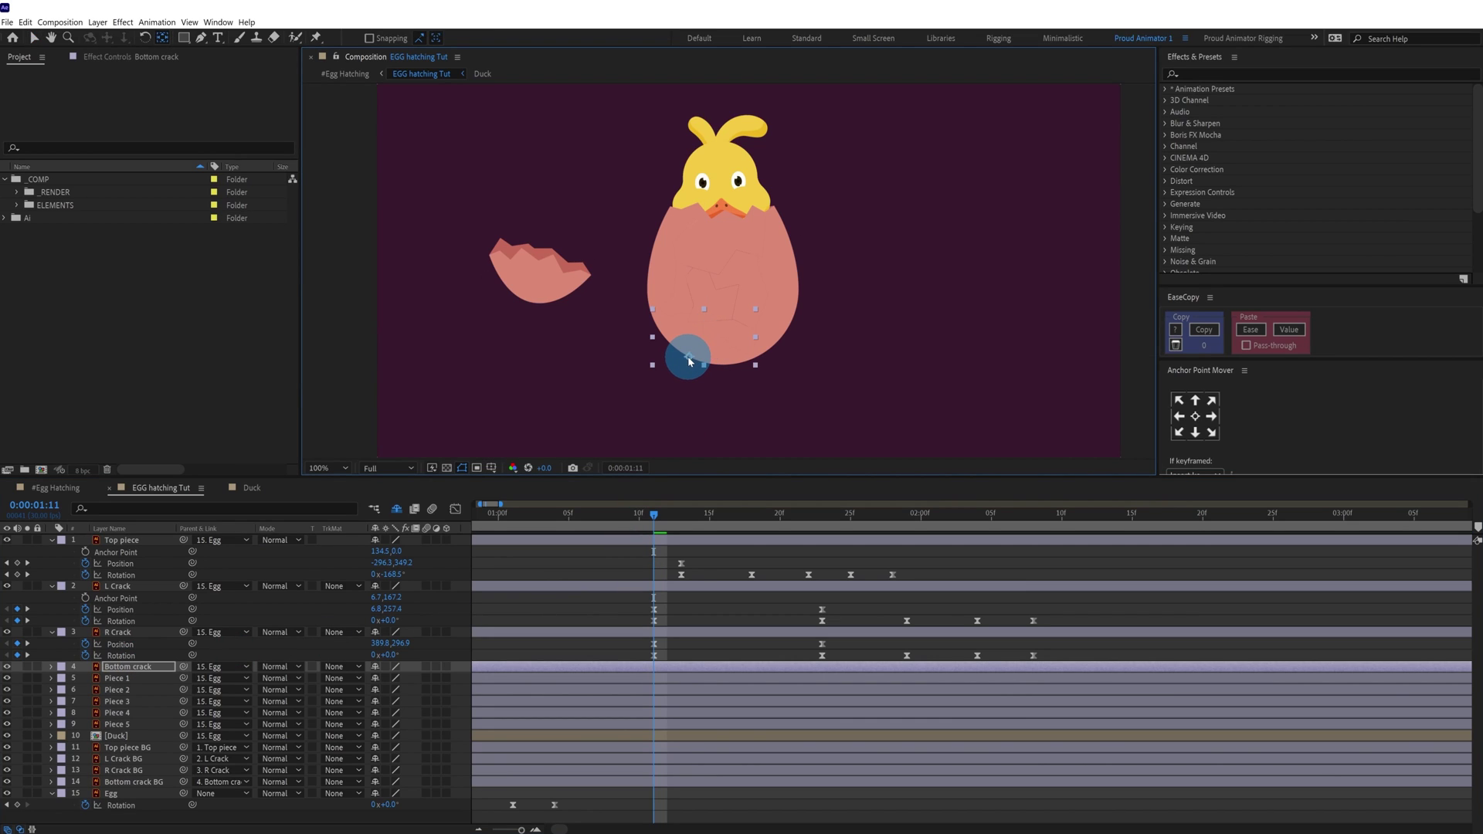
pyautogui.press('p')
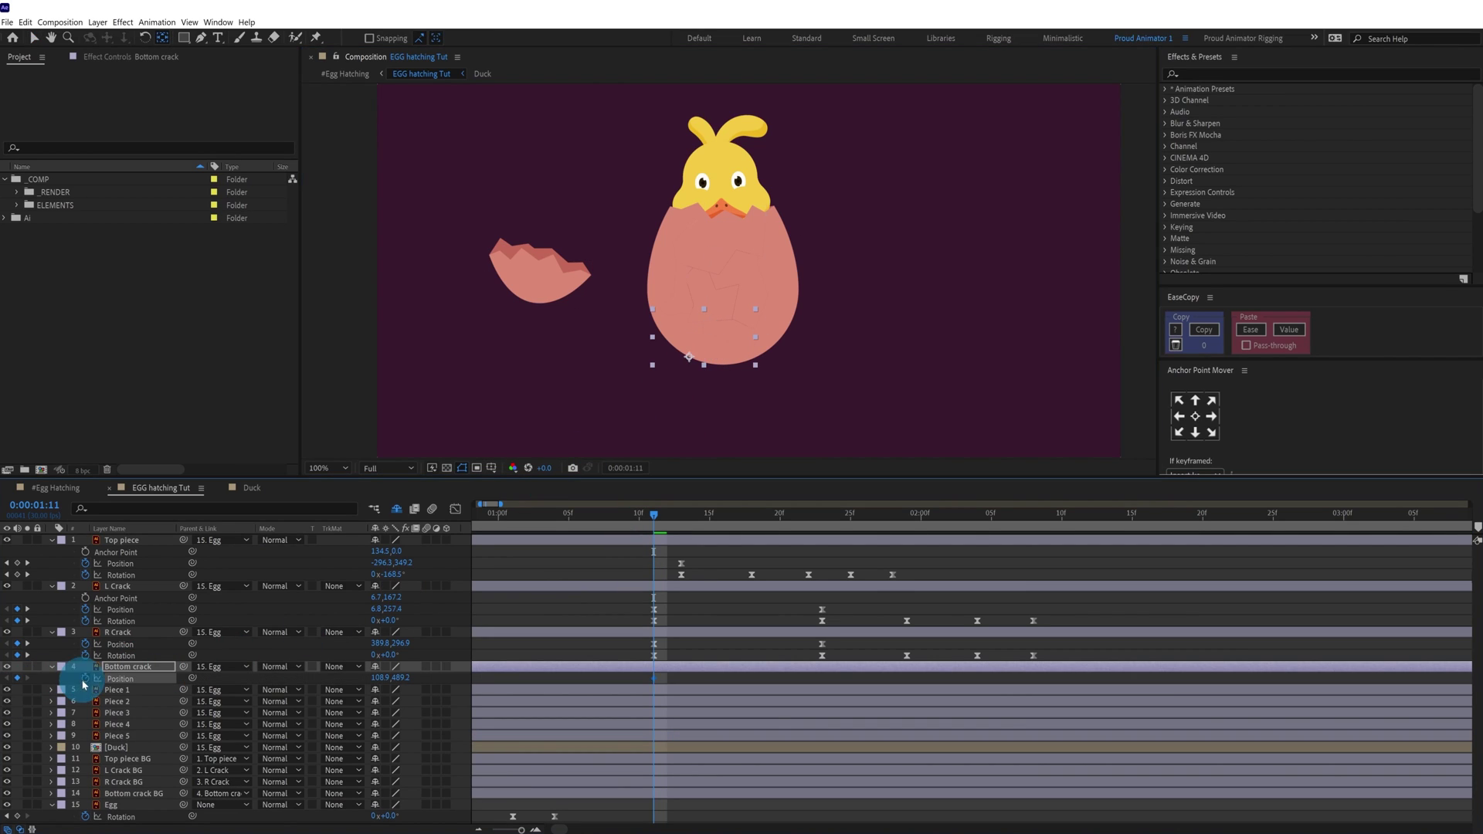
pyautogui.press('u')
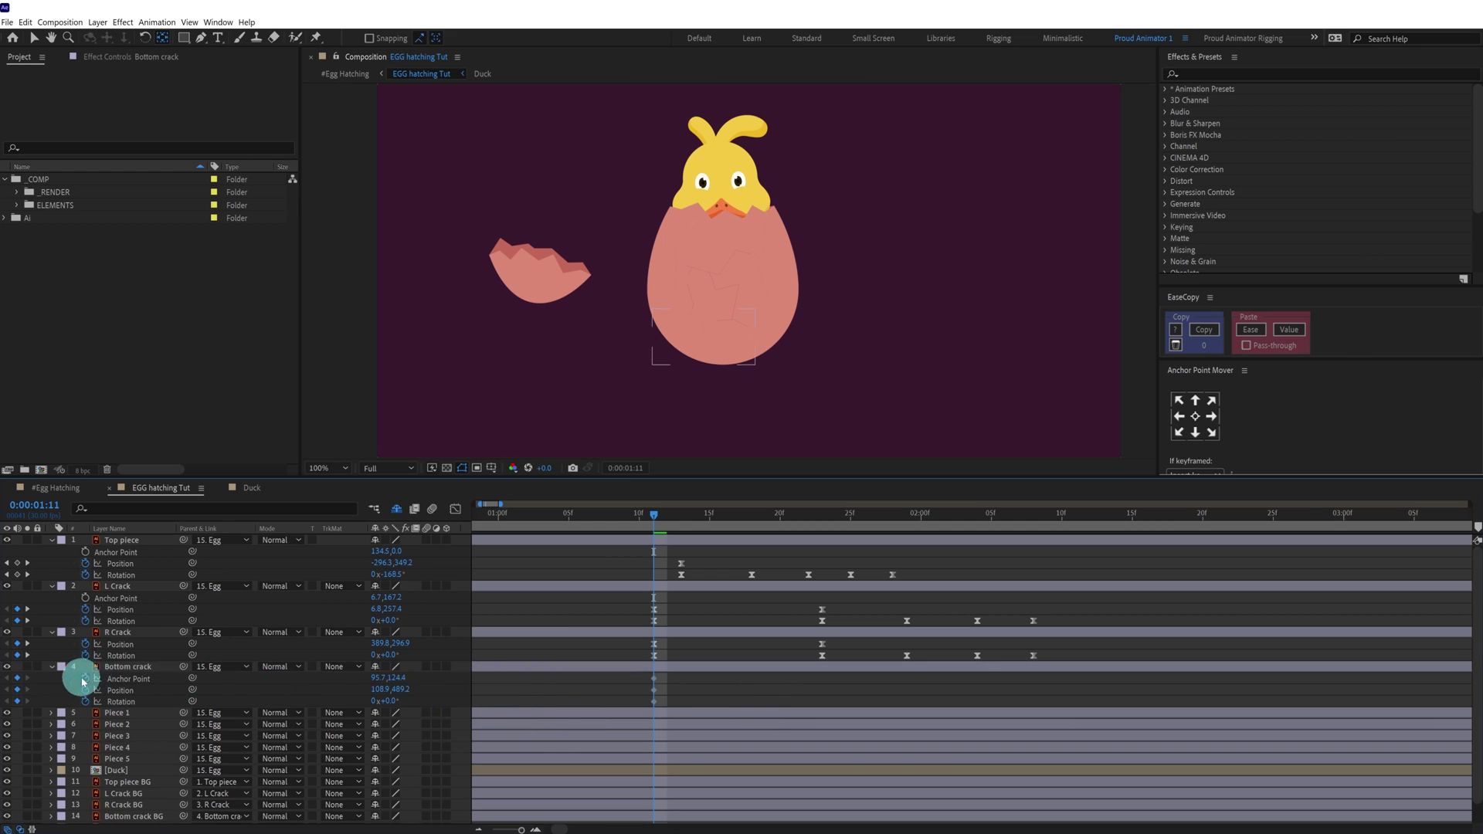
pyautogui.click(84, 679)
# At 0:00:01:23, move Bottom crack down to 68.4, 616.2, rotate it to -23° and curve its motion path
pyautogui.click(822, 513)
pyautogui.press('v')
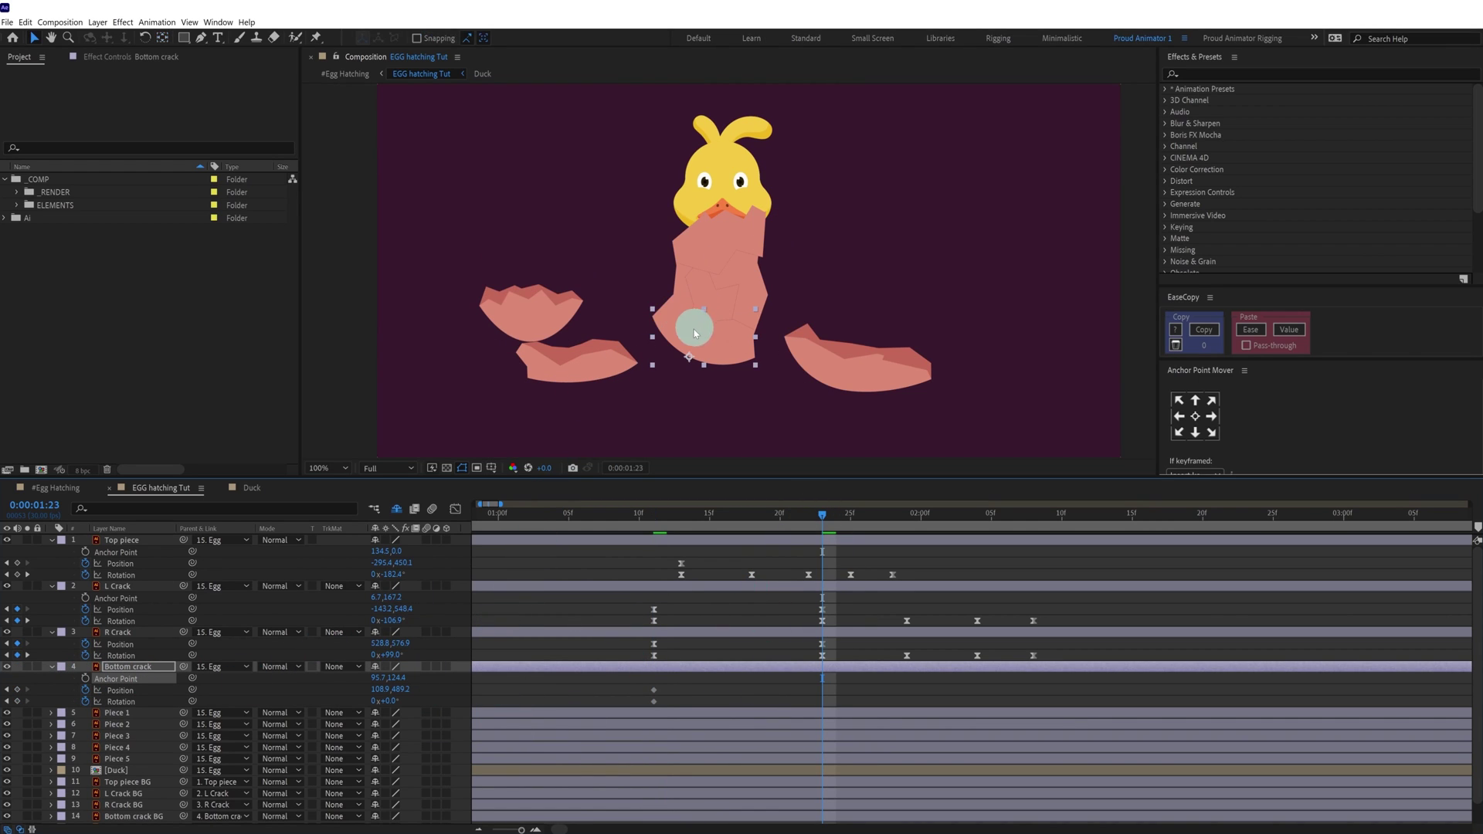
pyautogui.moveTo(691, 337); pyautogui.dragTo(676, 381)
pyautogui.moveTo(391, 701); pyautogui.dragTo(381, 700)
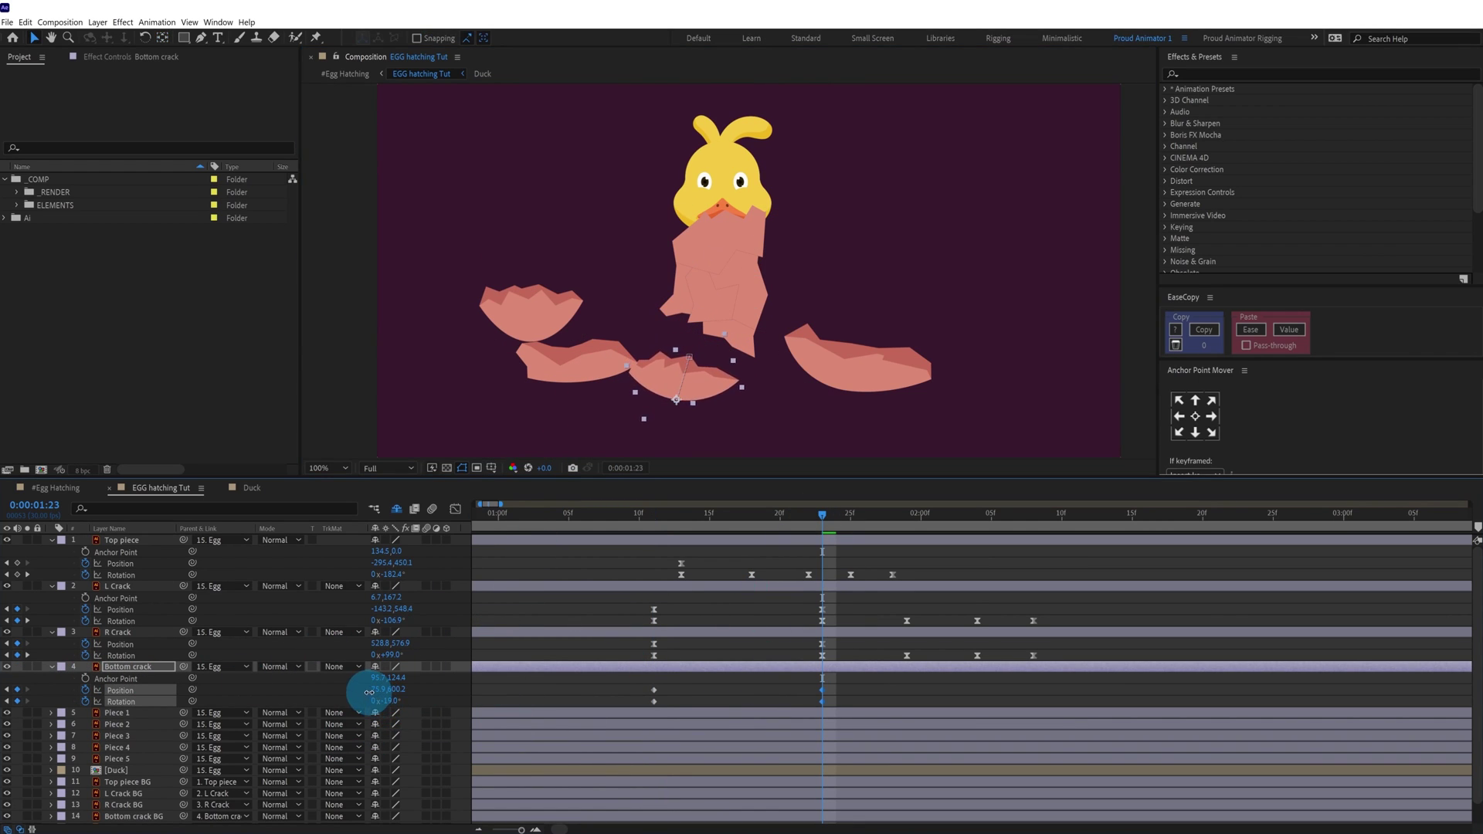
pyautogui.scroll(2, 646, 391)
pyautogui.moveTo(698, 328); pyautogui.dragTo(686, 353)
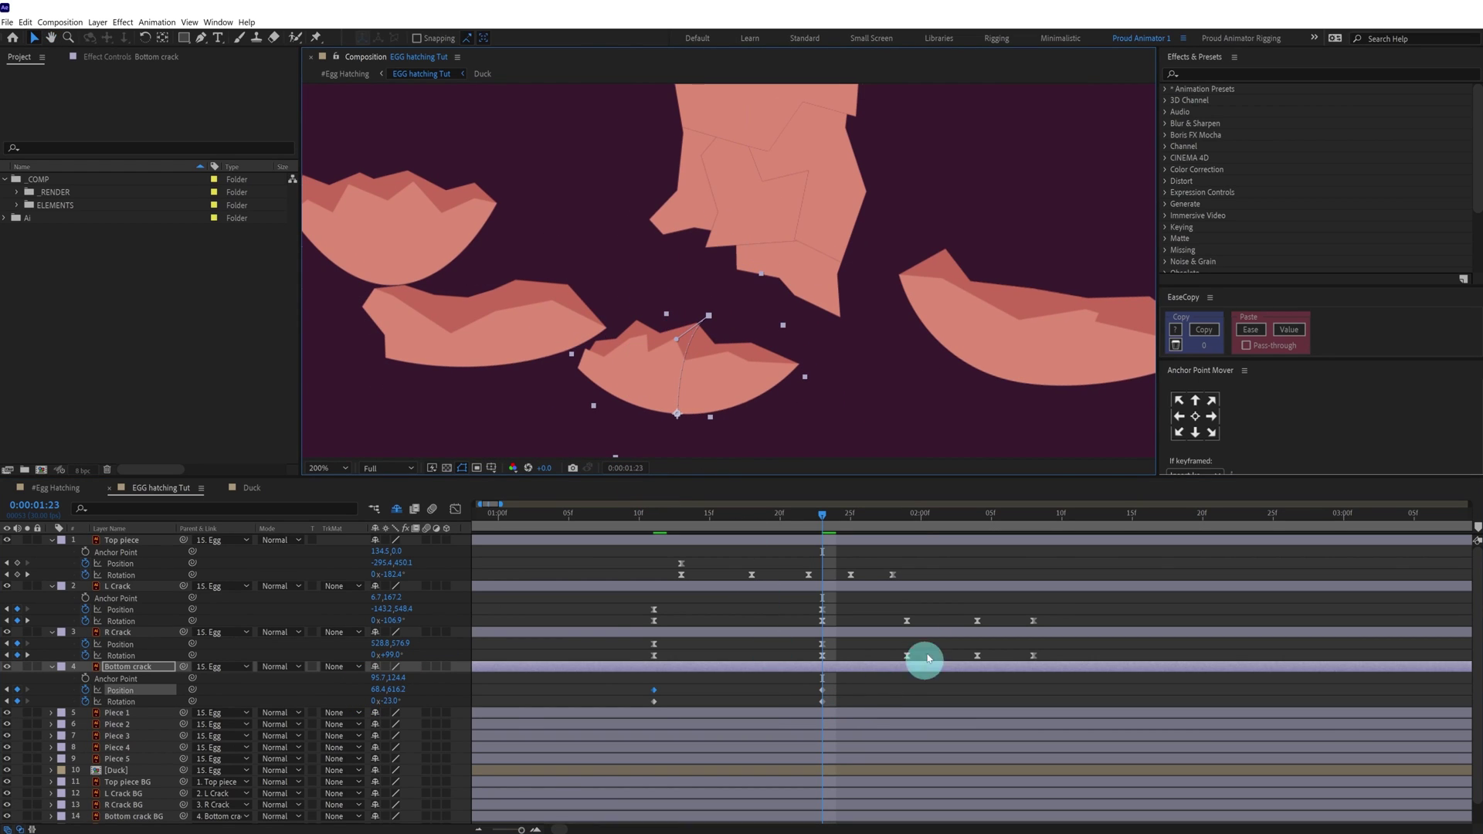
# Add Bottom crack Rotation keyframes at 0:00:01:29, 0:00:02:04 and 0:00:02:08, leaving no Position keyframe at 0:00:01:29
pyautogui.click(907, 515)
pyautogui.click(17, 690)
pyautogui.click(17, 702)
pyautogui.click(975, 516)
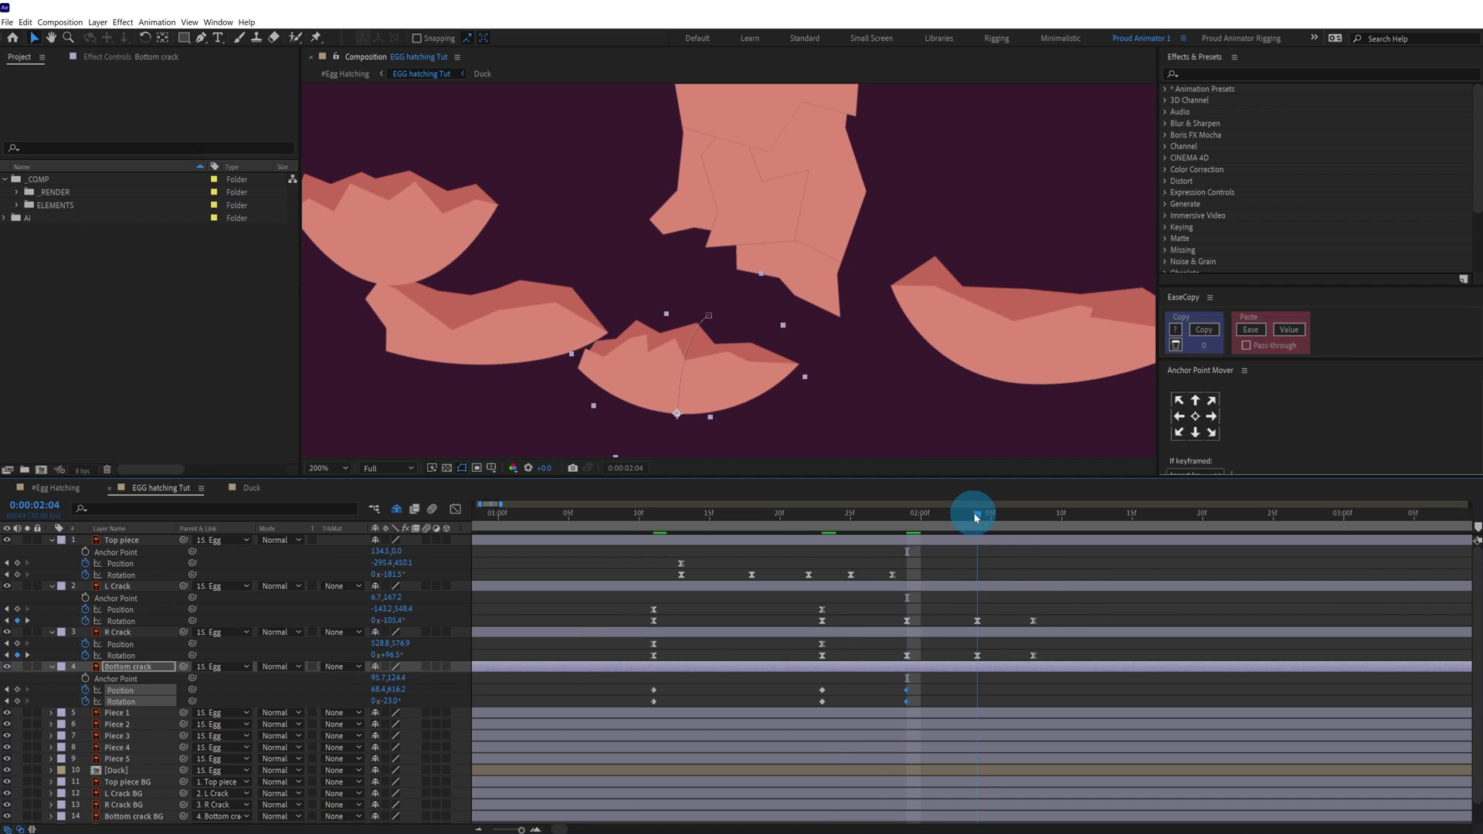
pyautogui.click(231, 701)
pyautogui.click(17, 702)
pyautogui.click(1034, 515)
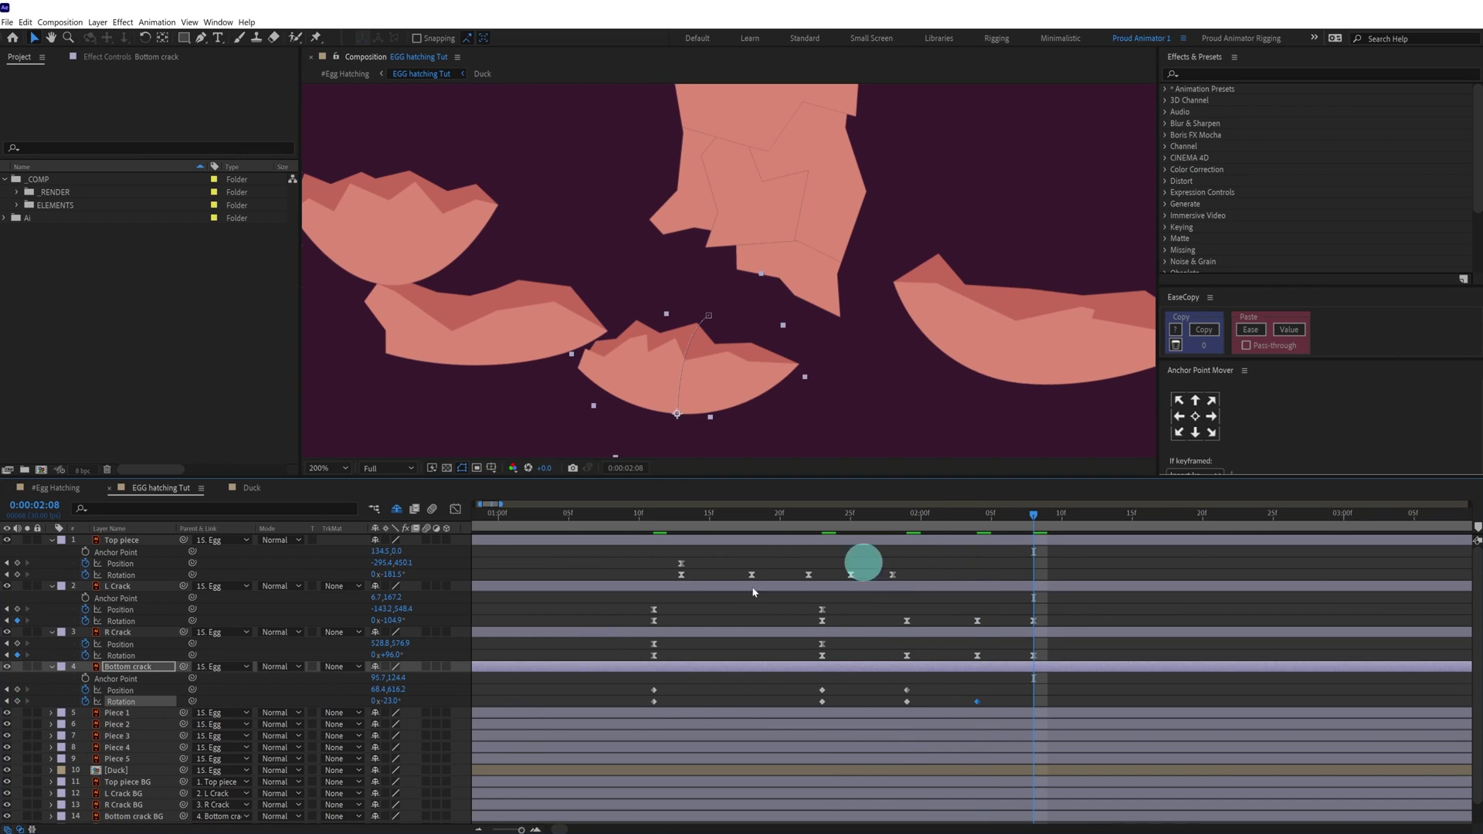
pyautogui.click(17, 702)
pyautogui.moveTo(945, 683); pyautogui.dragTo(877, 680)
pyautogui.press('Delete')
# Set Bottom crack's Rotation to -26° at 0:00:01:23 and -21.5° at 0:00:01:29
pyautogui.click(822, 515)
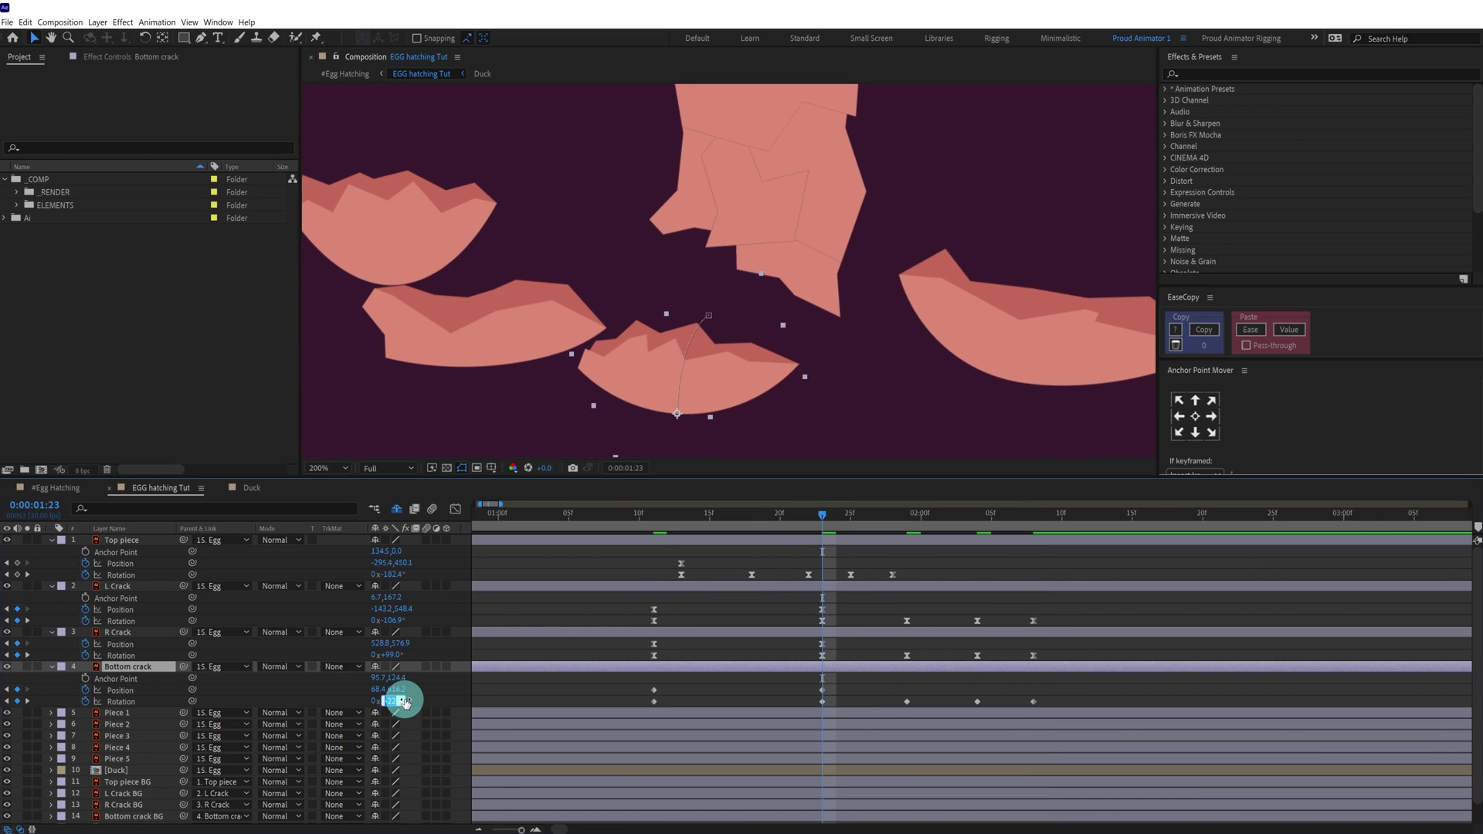
pyautogui.press('Down')
pyautogui.press('Down')
pyautogui.press('Down')
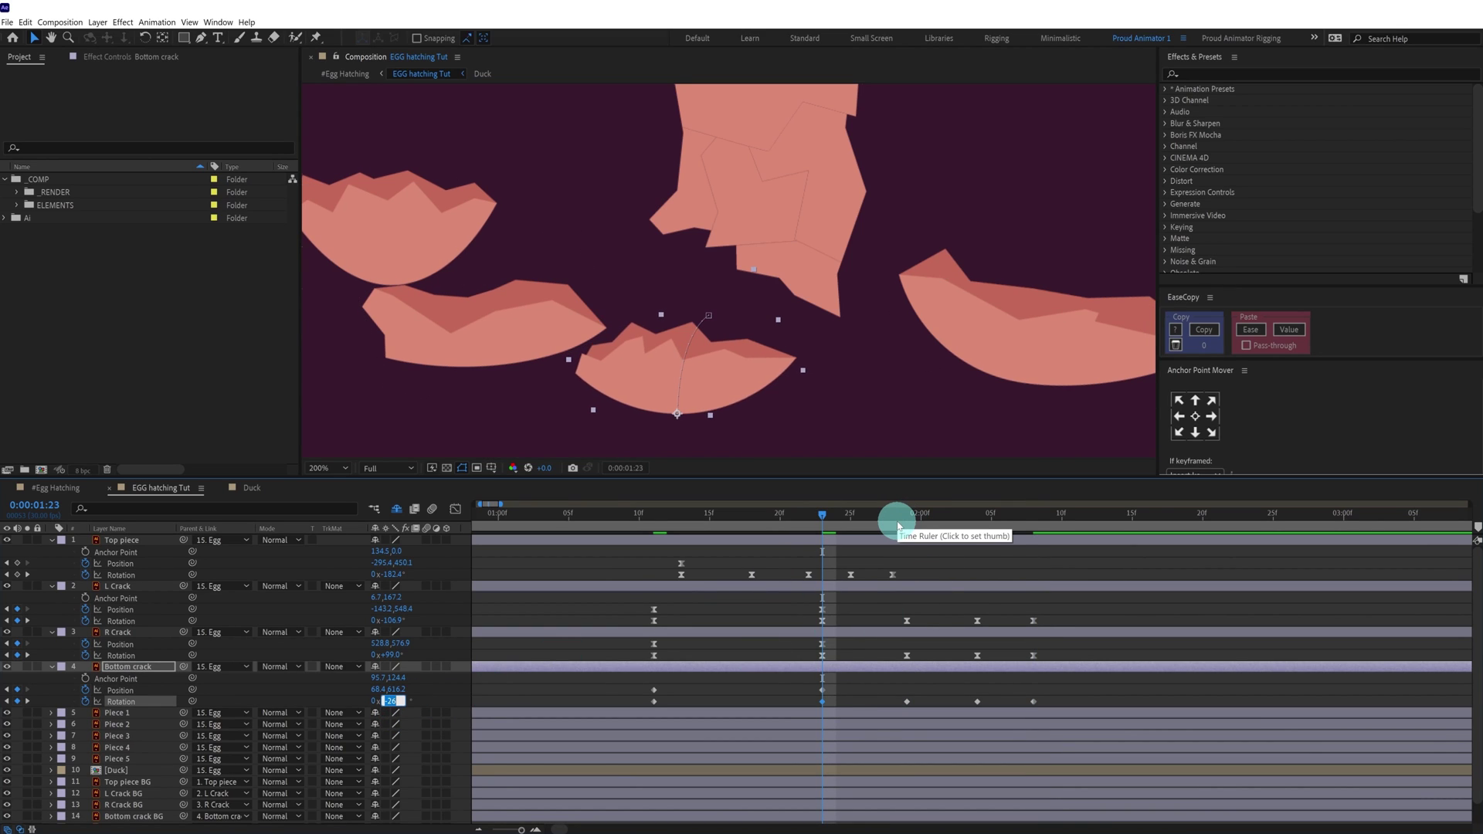
pyautogui.click(898, 514)
pyautogui.click(394, 701)
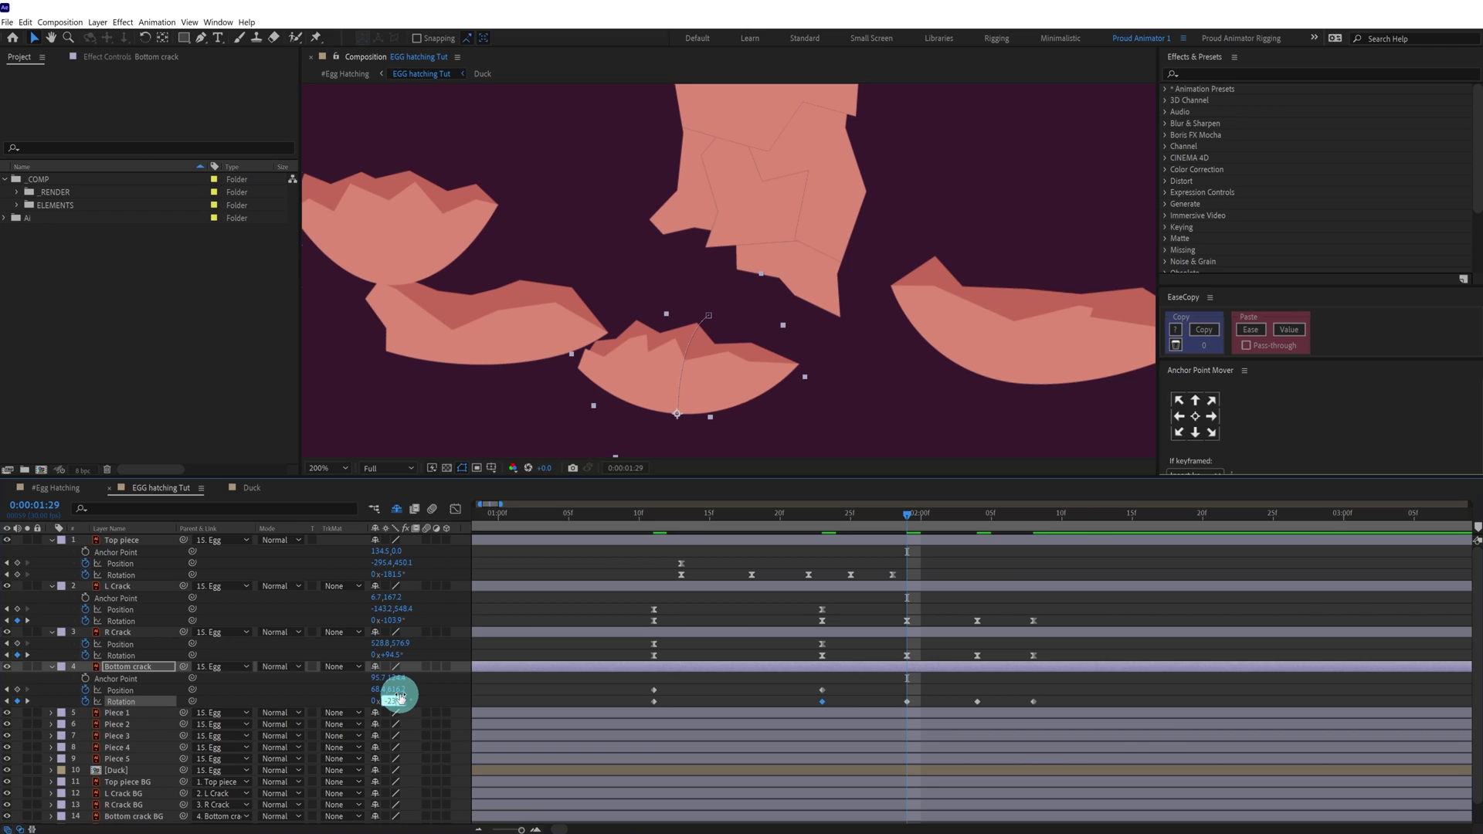
pyautogui.press('Return')
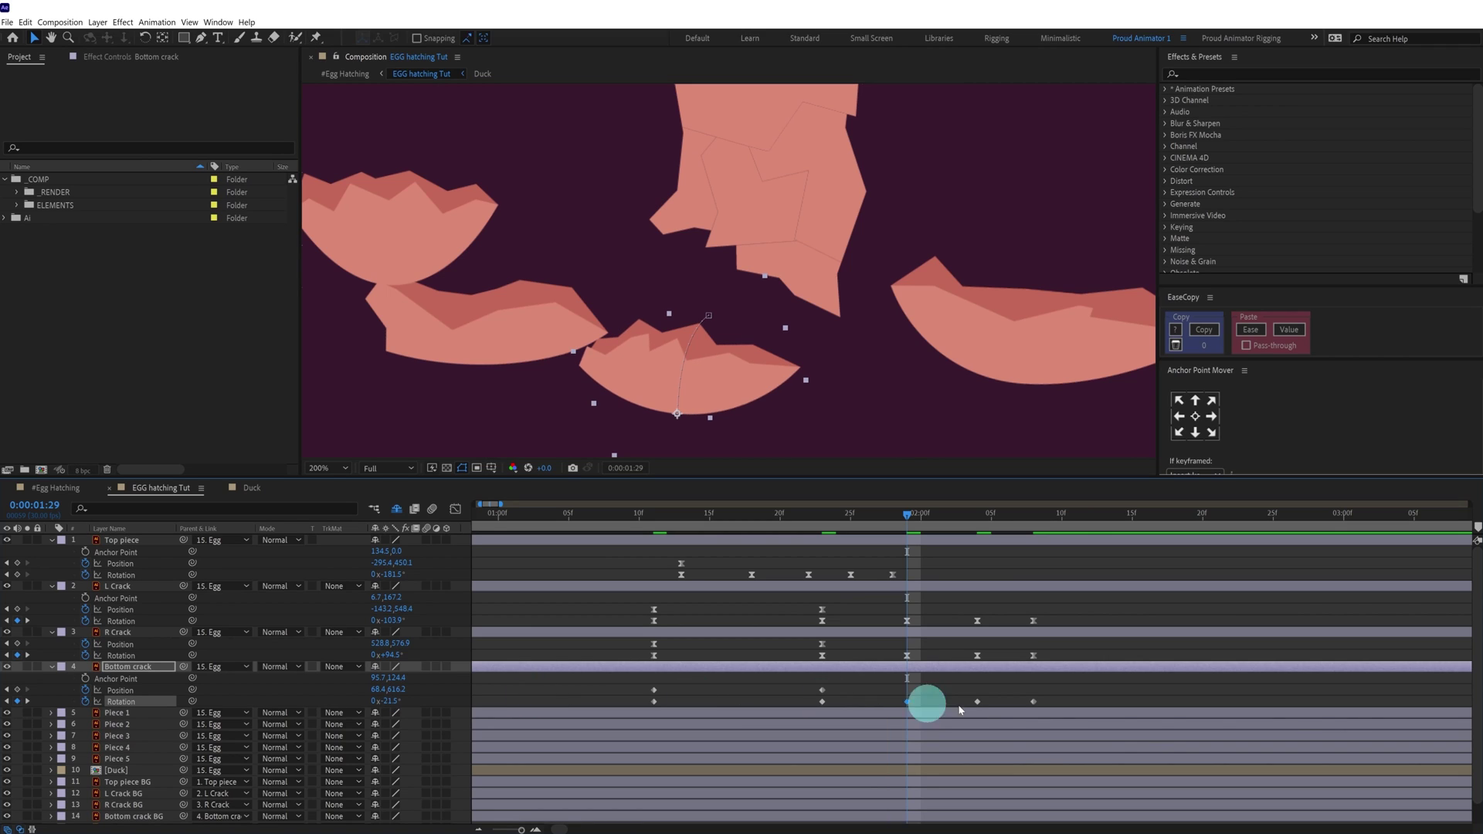
# Set Bottom crack's Rotation to -23.5° at 0:00:02:04 and apply Easy Ease to all its Position and Rotation keyframes
pyautogui.click(975, 515)
pyautogui.click(394, 700)
pyautogui.write('-23.5')
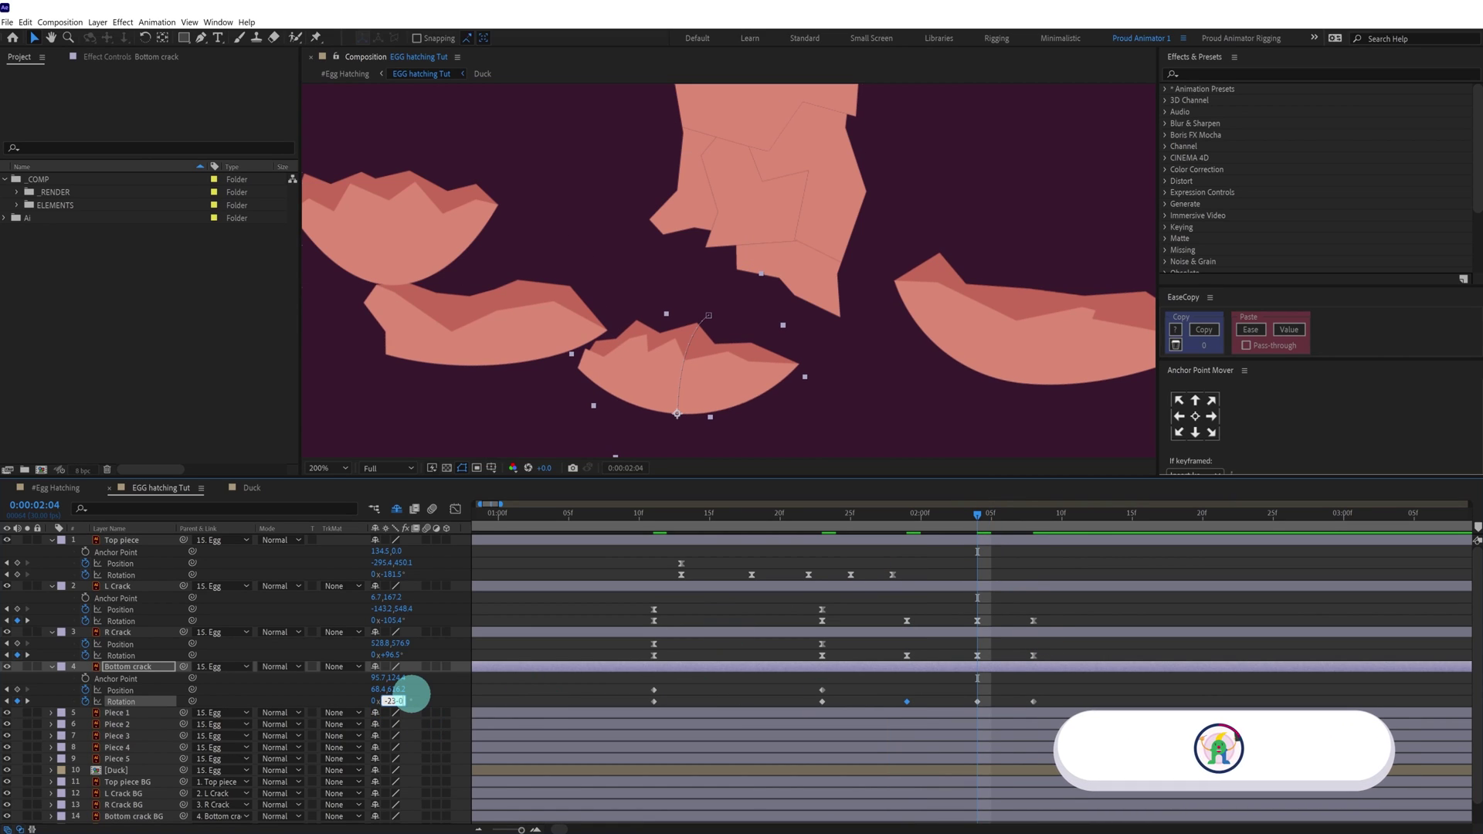
pyautogui.press('Return')
pyautogui.moveTo(1077, 693); pyautogui.dragTo(612, 714)
pyautogui.press('F9')
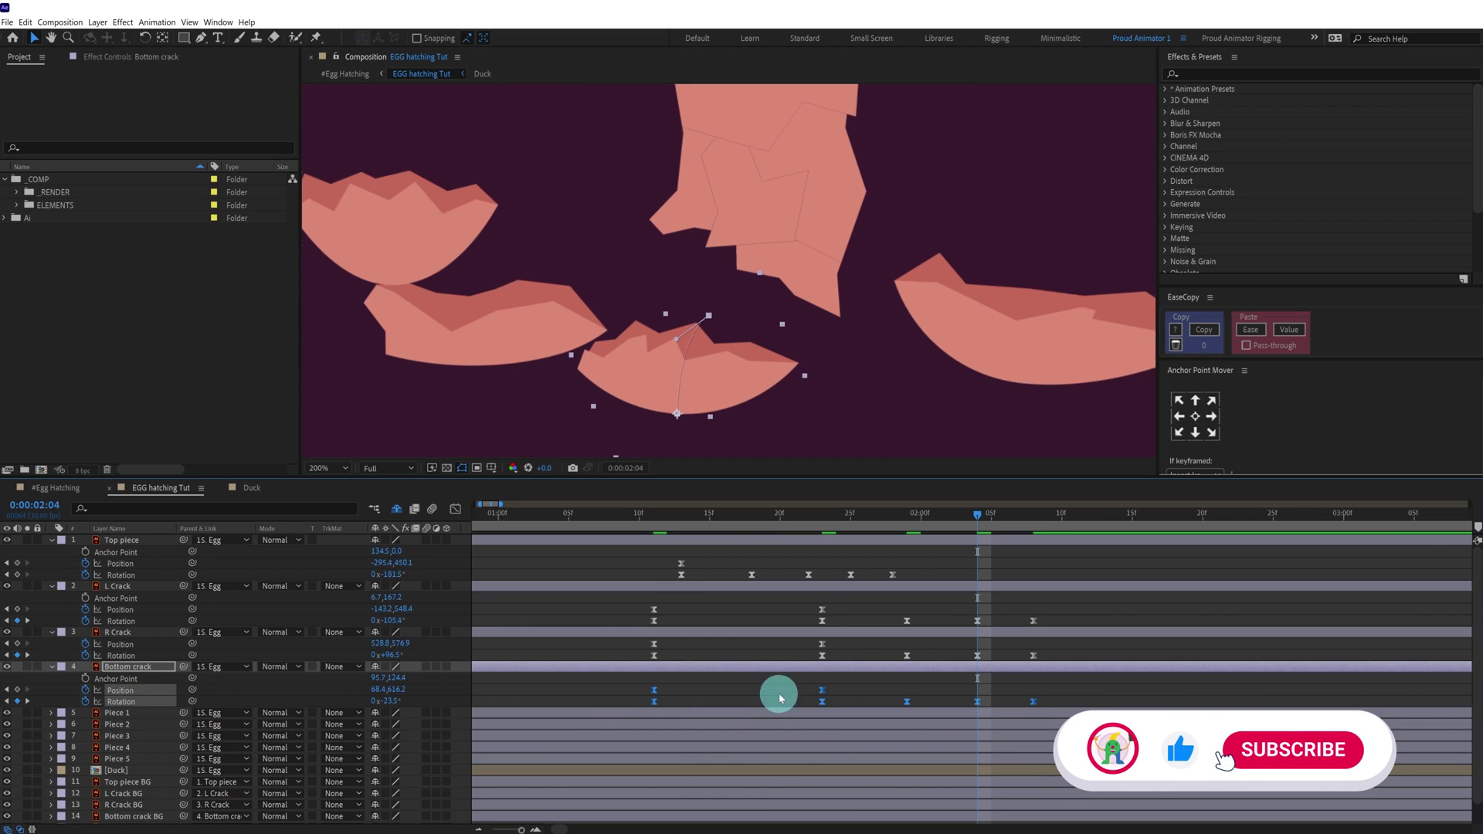
# Try adjusting the easing of Bottom crack's keyframes at 0:00:01:23 in the Graph Editor
pyautogui.moveTo(832, 682); pyautogui.dragTo(807, 734)
pyautogui.hotkey('shift', 'F3')
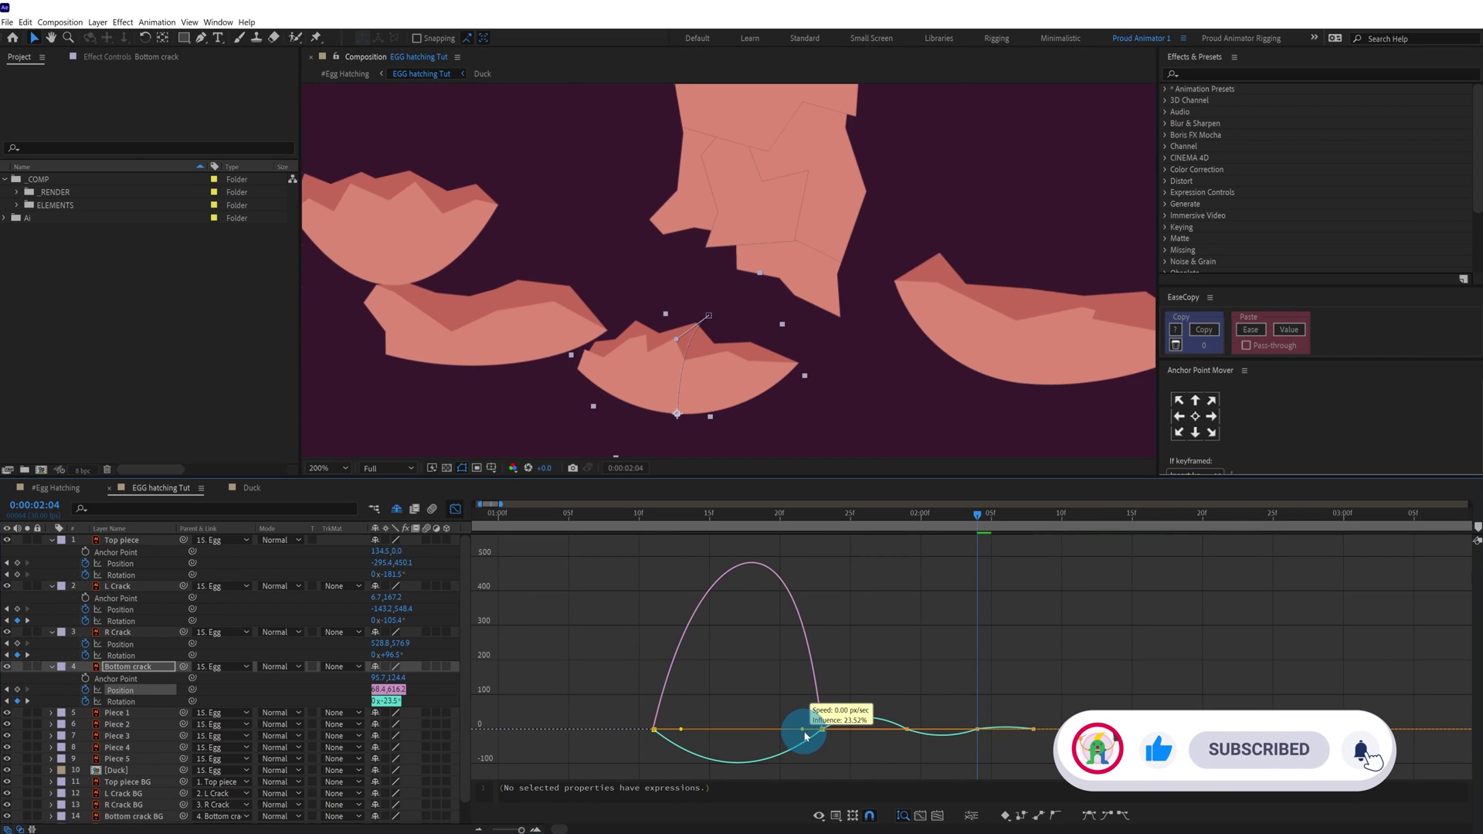
pyautogui.hotkey('ctrl', 'z')
pyautogui.click(455, 509)
# Preview the falling shell animation from 0:00:01:11 with the whole composition in view
pyautogui.click(654, 513)
pyautogui.scroll(-4, 808, 304)
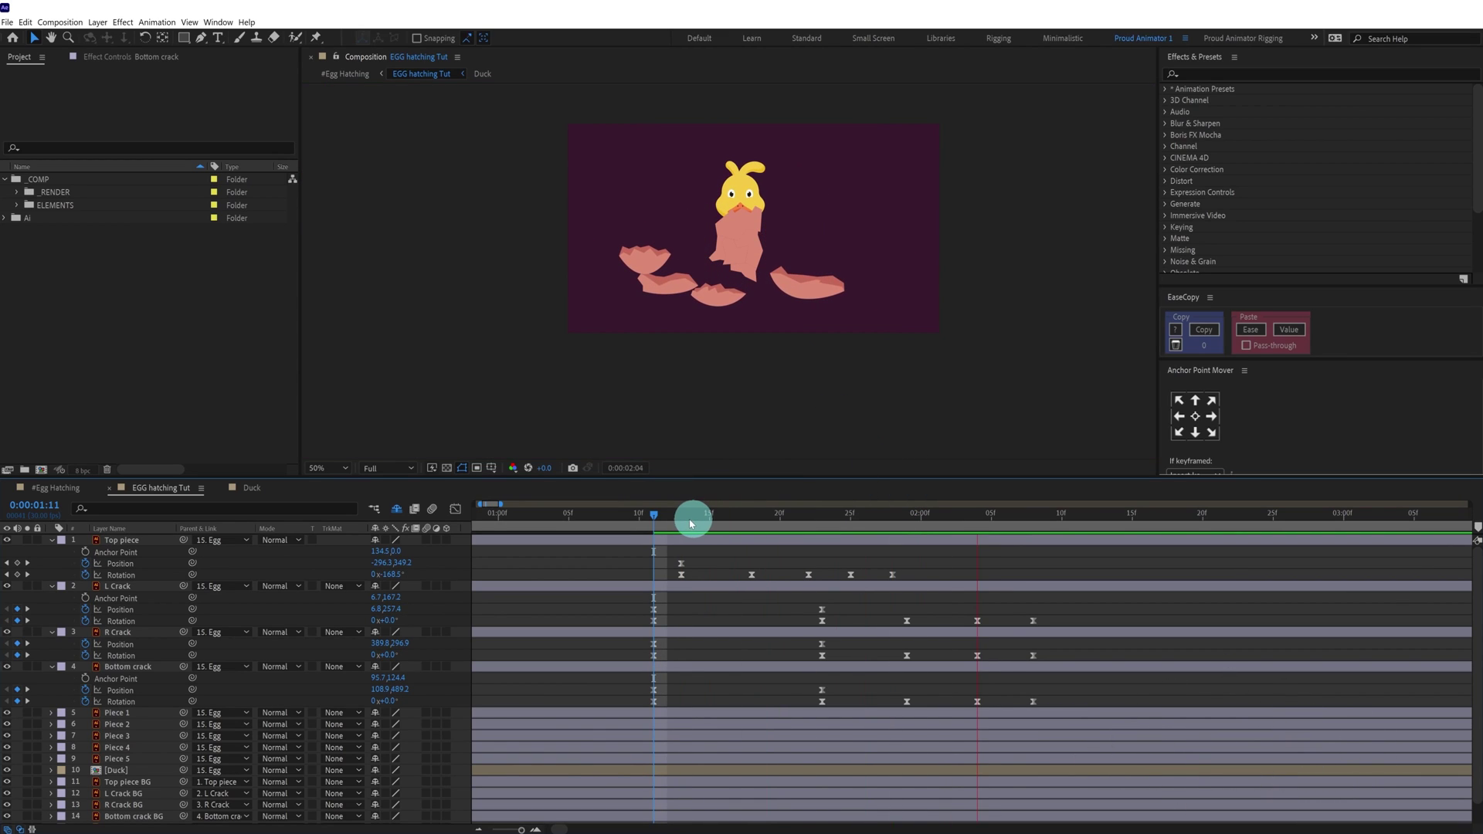
pyautogui.press('space')
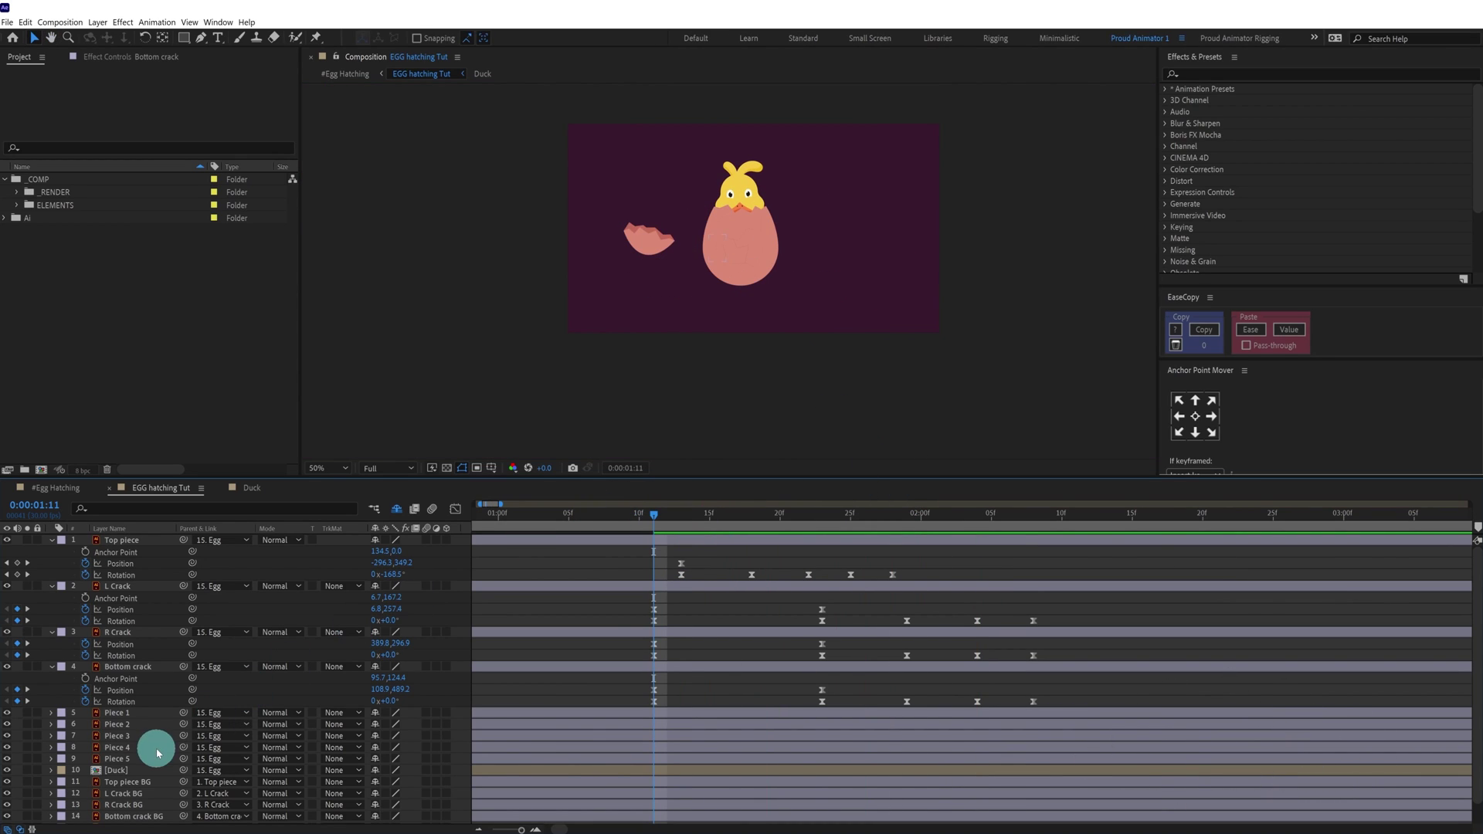
# Make Piece 1 to Piece 5 3D layers and add Position keyframes to all of them at 0:00:01:11
pyautogui.click(137, 714)
pyautogui.keyDown('shift'); pyautogui.click(127, 760); pyautogui.keyUp('shift')
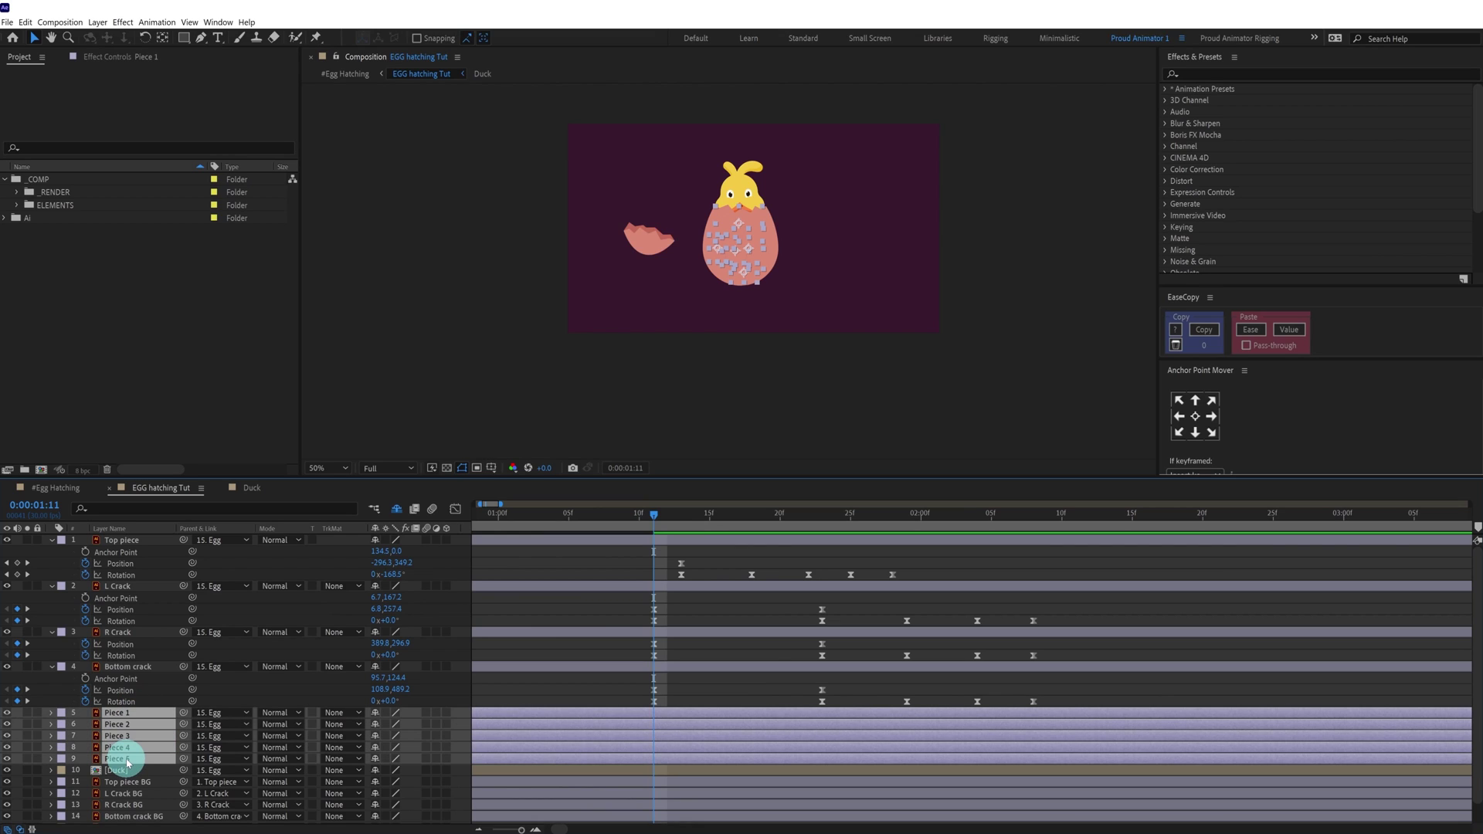
pyautogui.click(447, 714)
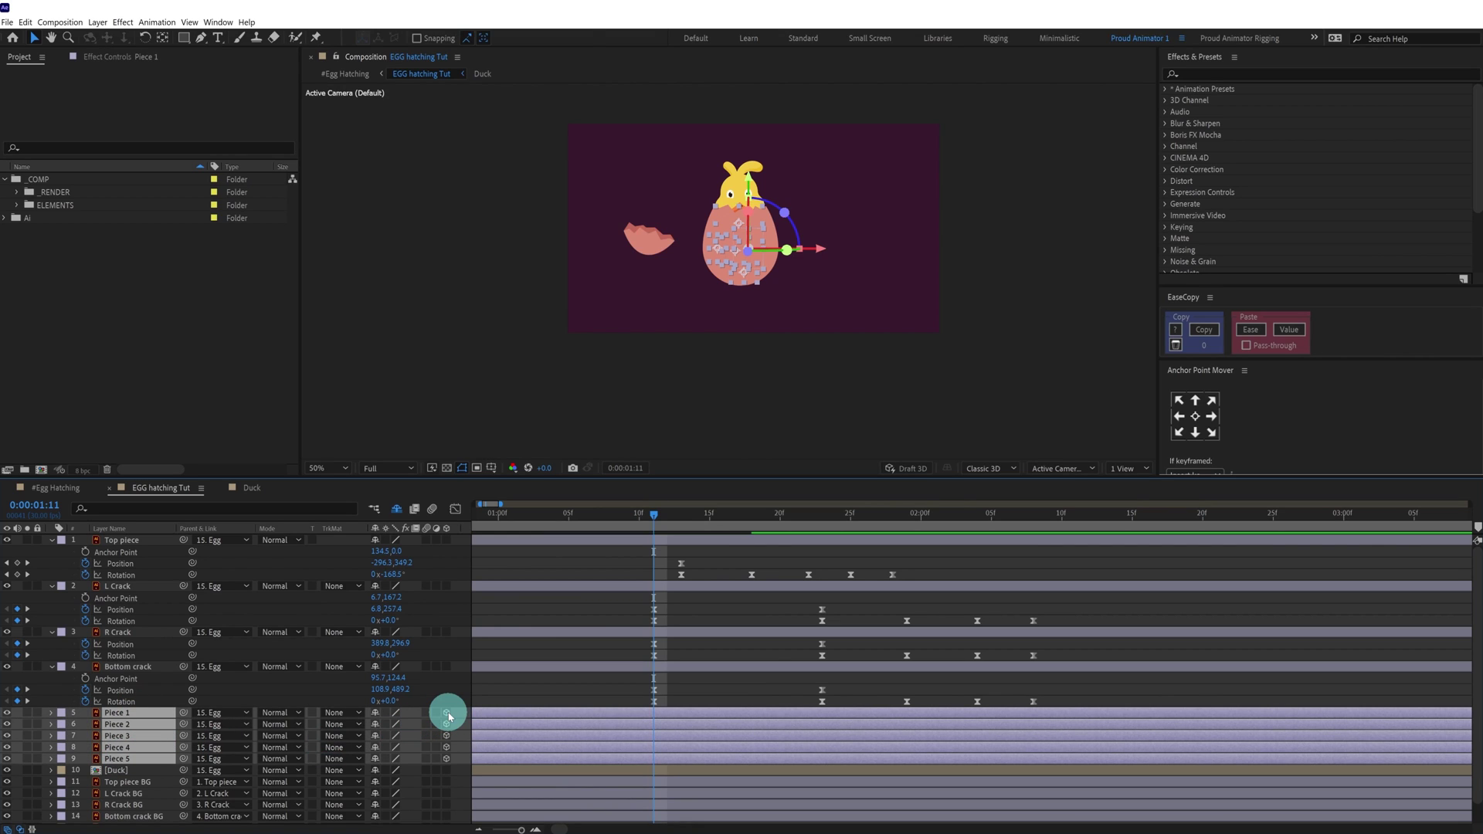
pyautogui.press('p')
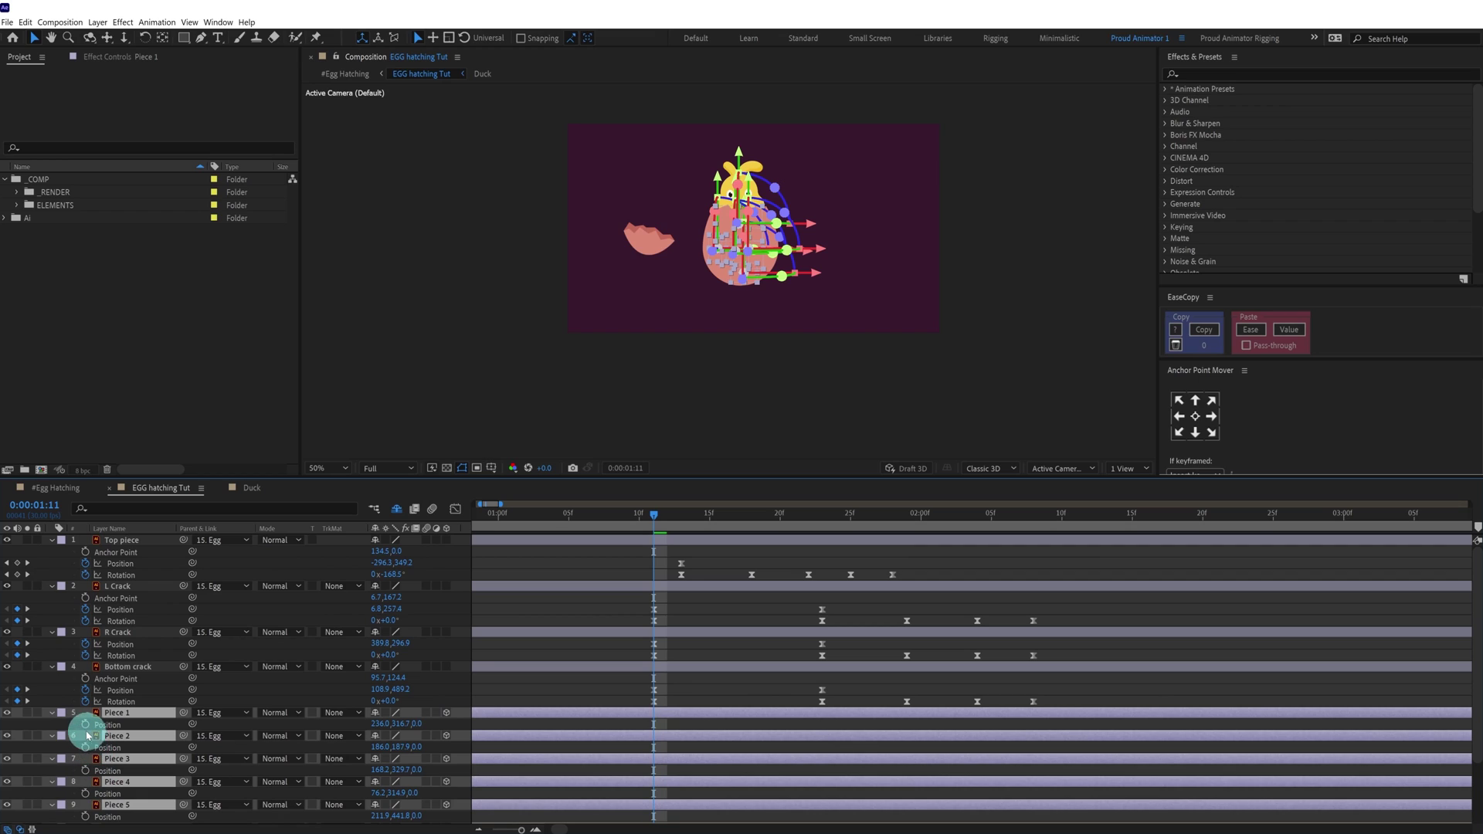
pyautogui.scroll(-1, 265, 706)
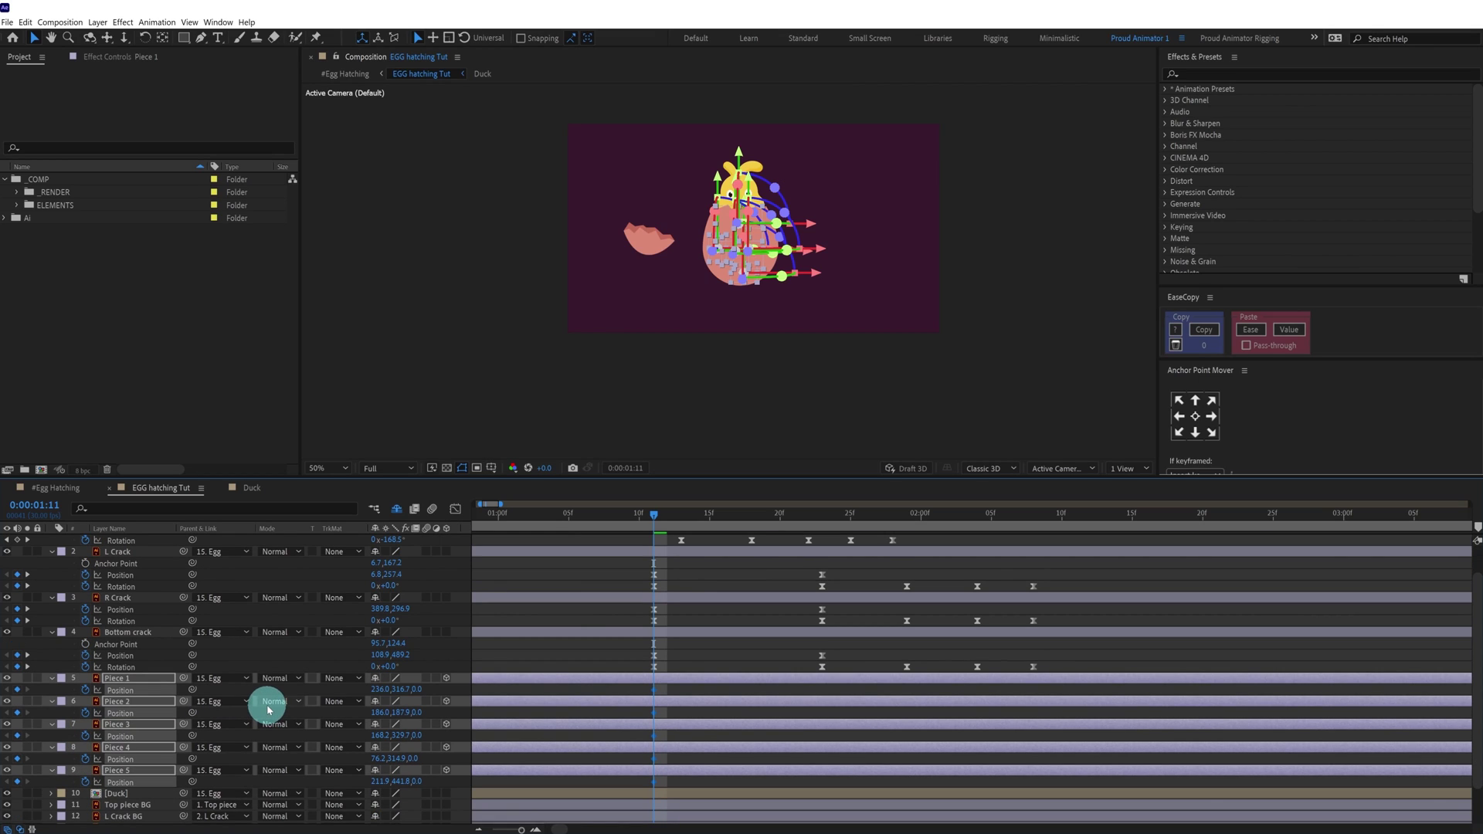
# Add Orientation keyframes to Piece 1 to Piece 5 at 0:00:01:11
pyautogui.press('r')
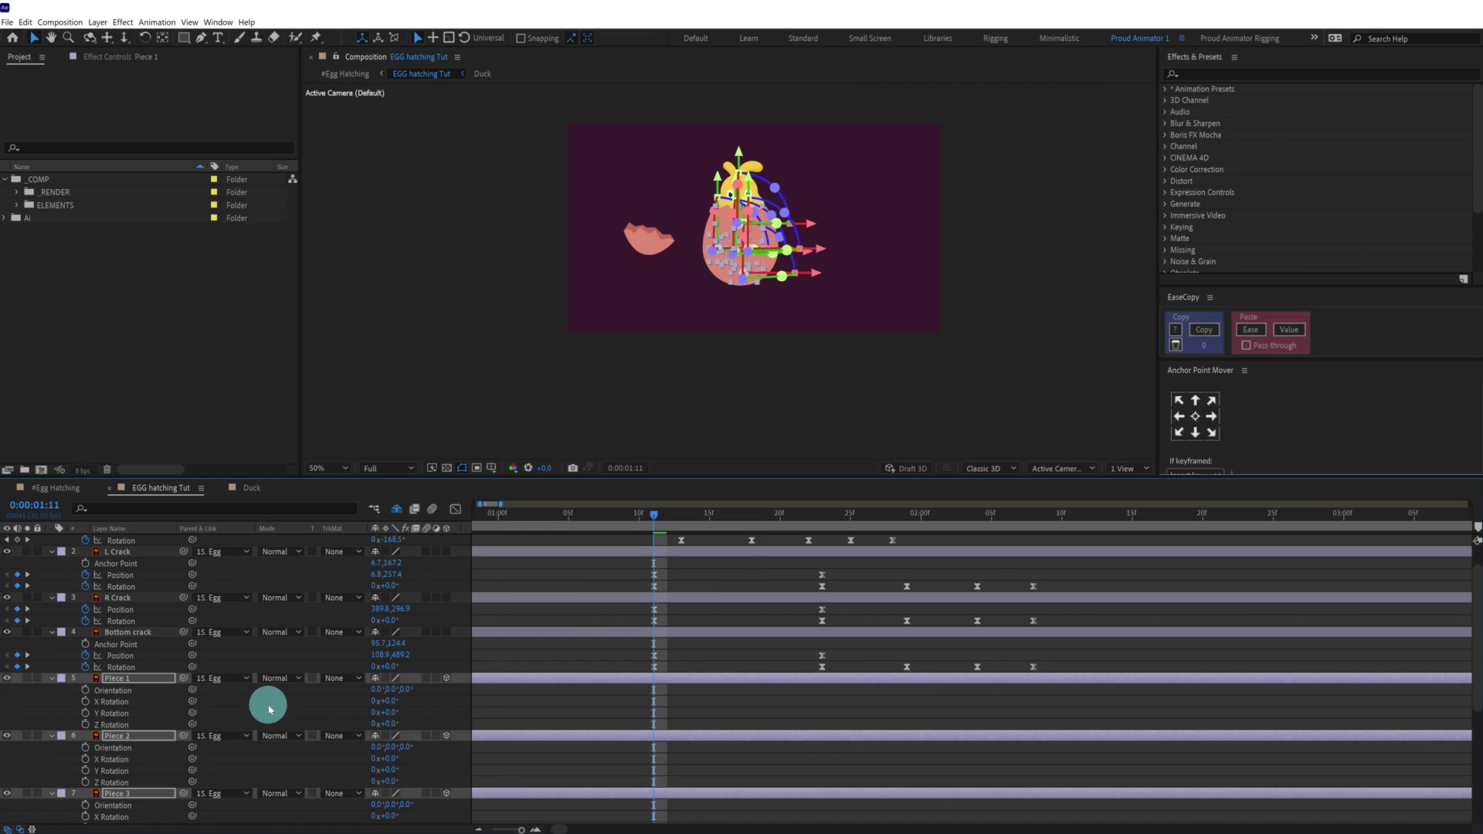
pyautogui.click(85, 690)
pyautogui.click(153, 695)
pyautogui.scroll(-3, 297, 711)
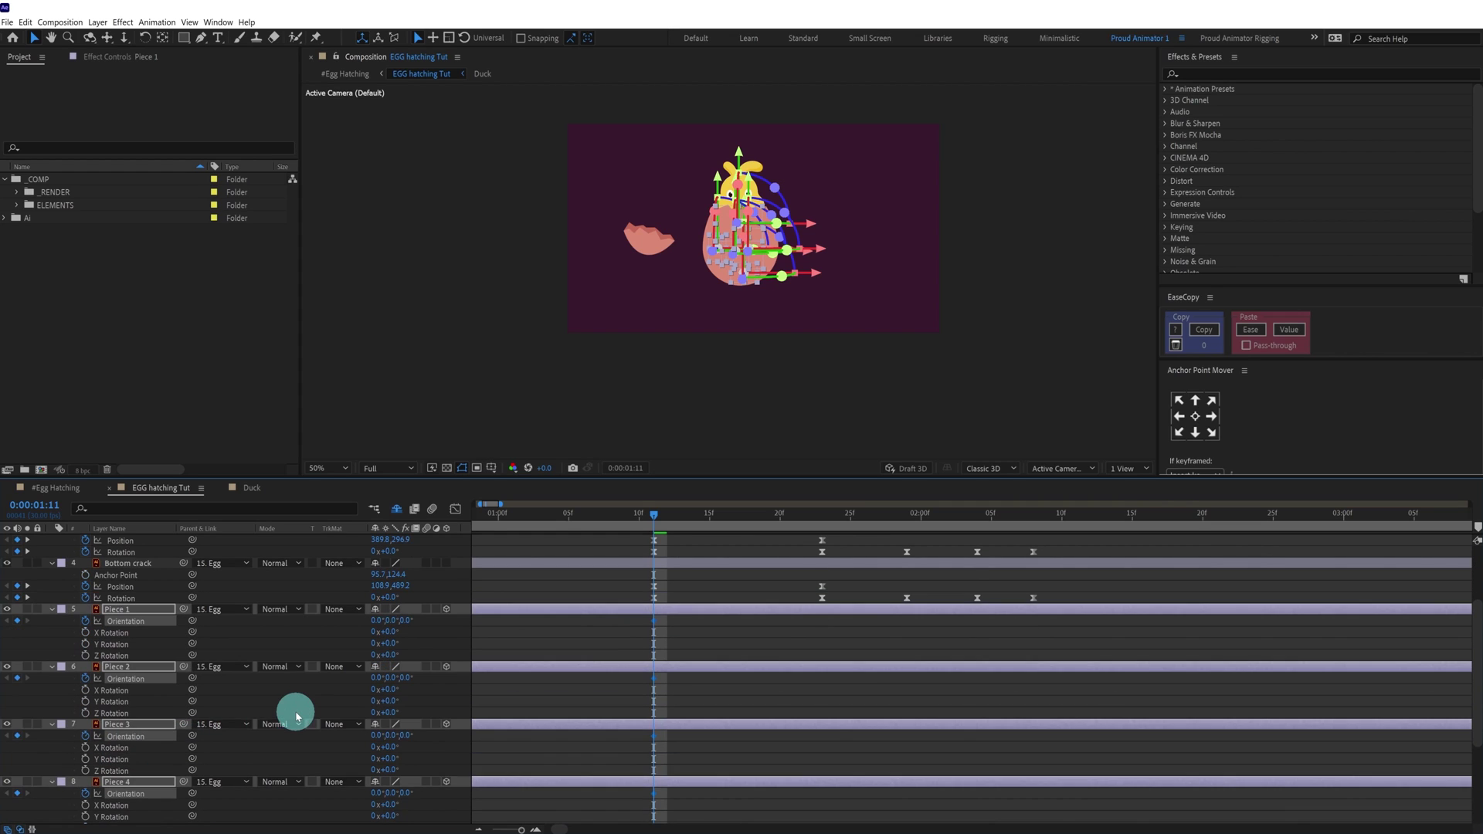
pyautogui.scroll(1, 298, 714)
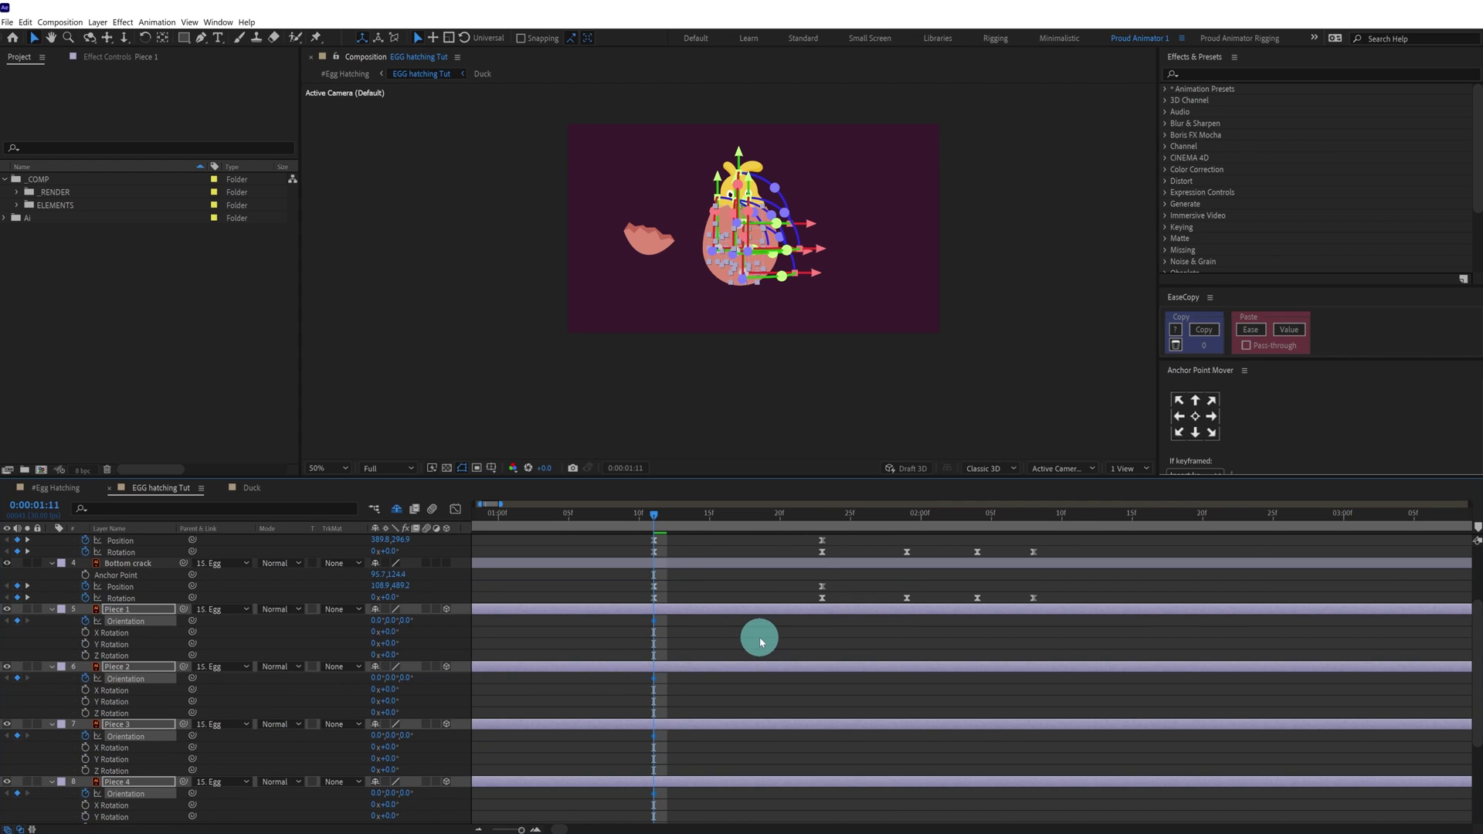
# At 0:00:01:23, move Piece 1 down to 346.0, 613.7 and set its Orientation to 105°, 0°, 13°
pyautogui.press('k')
pyautogui.click(782, 633)
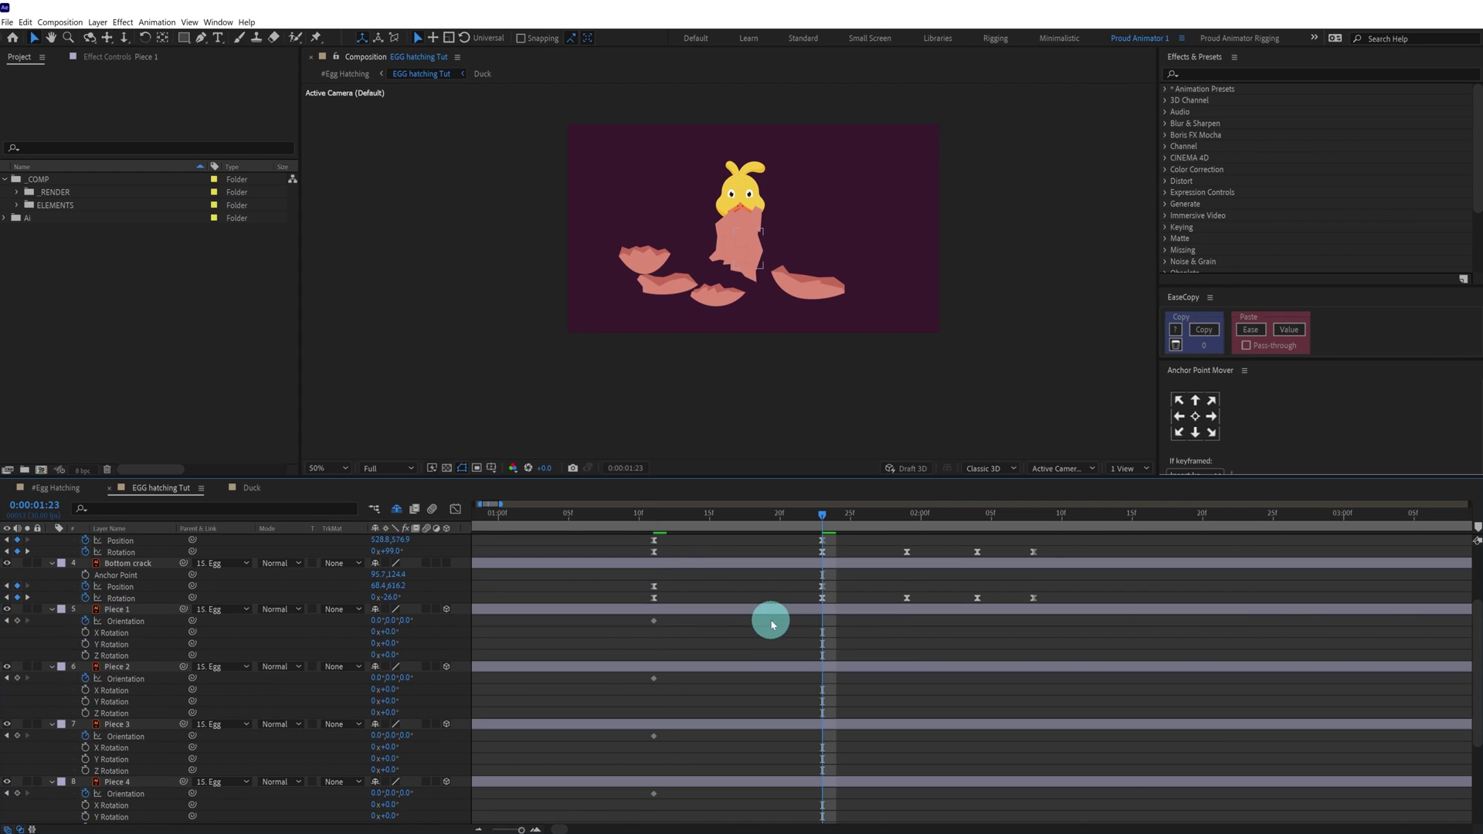
pyautogui.click(771, 610)
pyautogui.scroll(1, 737, 267)
pyautogui.moveTo(746, 268); pyautogui.dragTo(832, 398)
pyautogui.moveTo(781, 315); pyautogui.dragTo(755, 218)
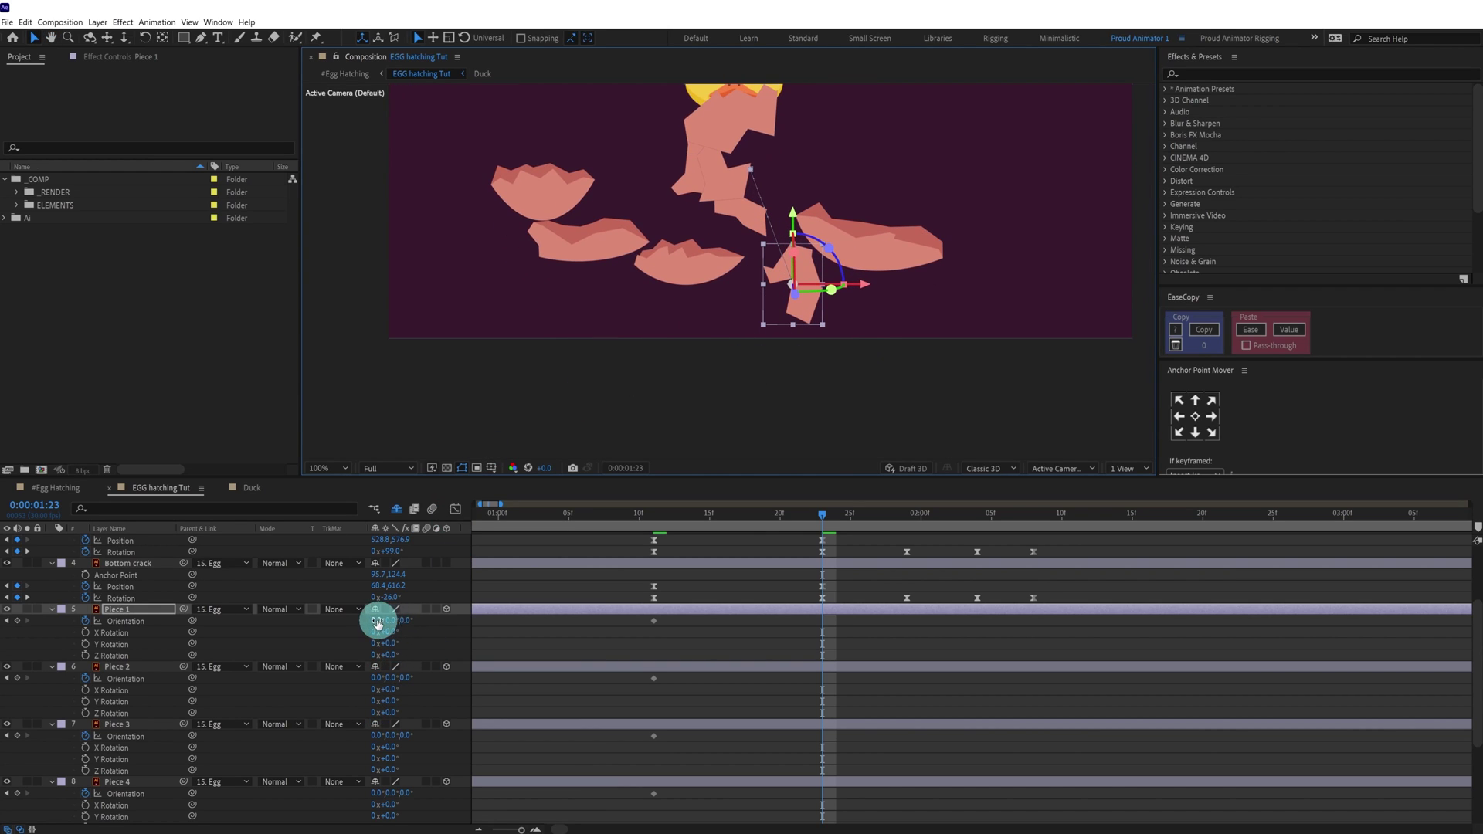
pyautogui.moveTo(378, 618); pyautogui.dragTo(419, 616)
pyautogui.click(395, 622)
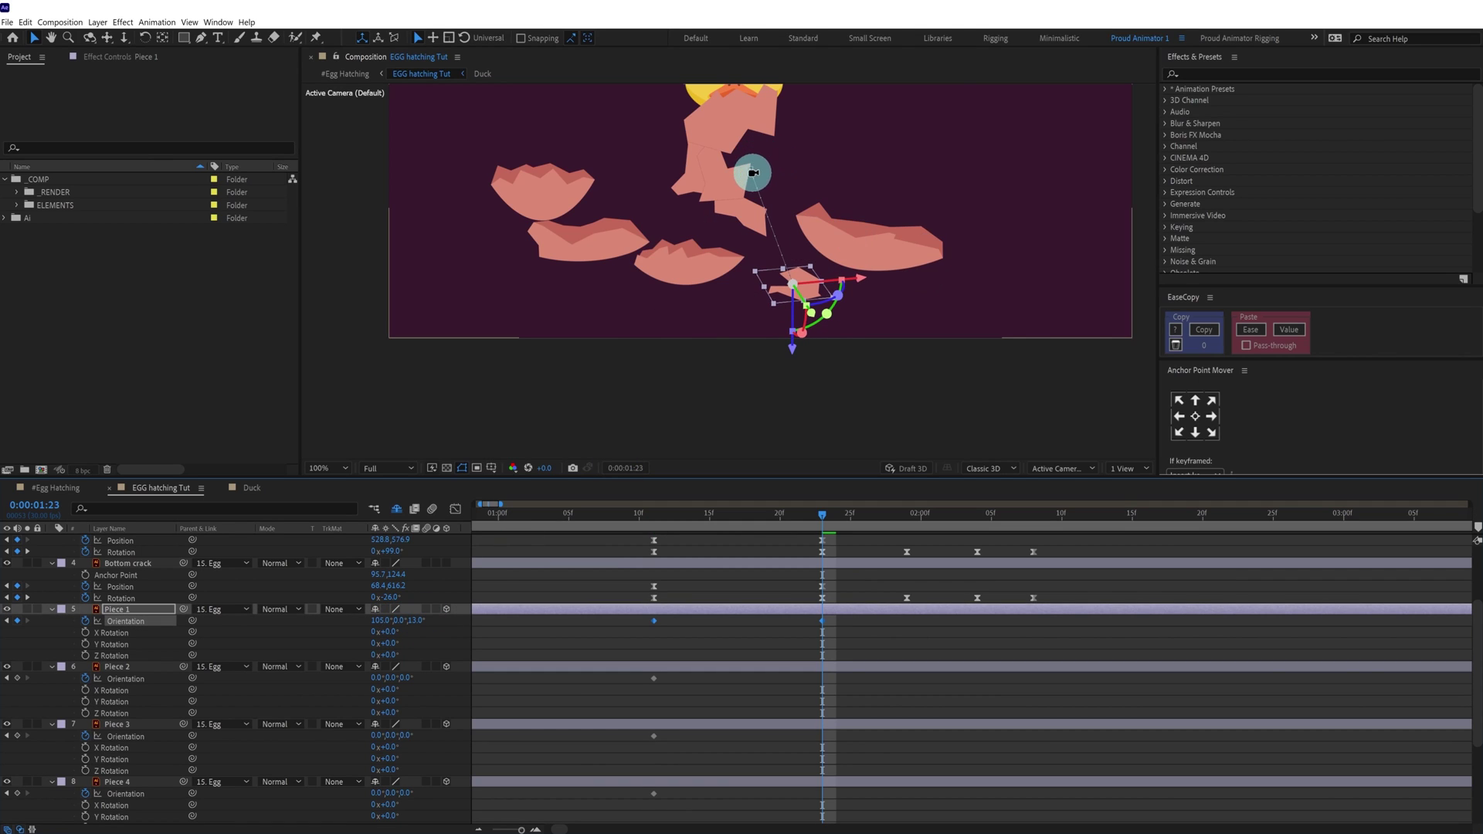
# Curve Piece 1's motion path and apply Easy Ease to its Orientation keyframes
pyautogui.click(202, 37)
pyautogui.moveTo(764, 188); pyautogui.dragTo(778, 200)
pyautogui.moveTo(836, 617); pyautogui.dragTo(646, 625)
pyautogui.press('F9')
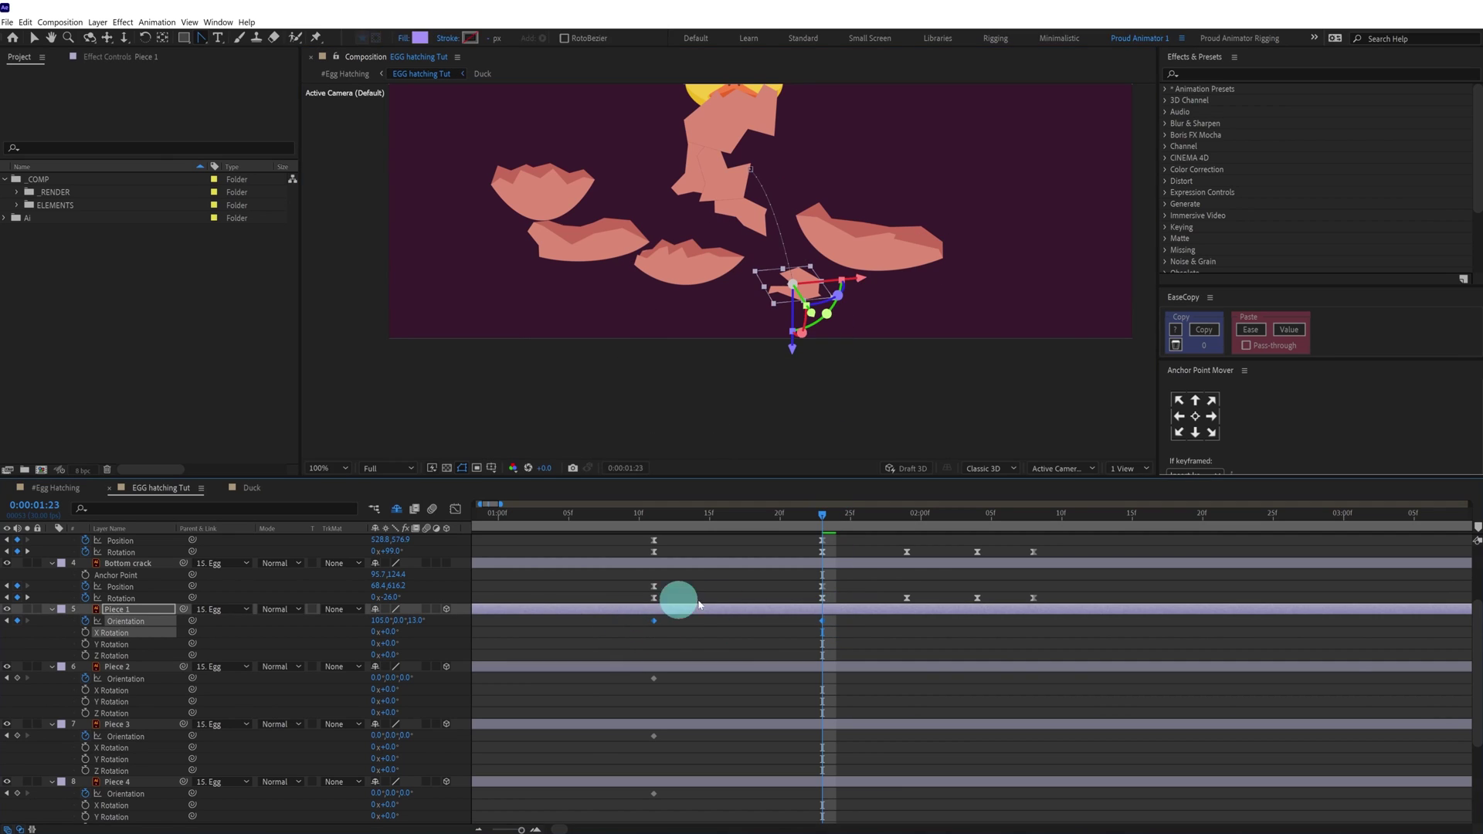
# Copy the easing of Bottom crack's Position keyframes with EaseCopy and paste it onto Piece 1's Orientation keyframes
pyautogui.moveTo(846, 584); pyautogui.dragTo(642, 591)
pyautogui.click(1205, 330)
pyautogui.moveTo(830, 616); pyautogui.dragTo(588, 649)
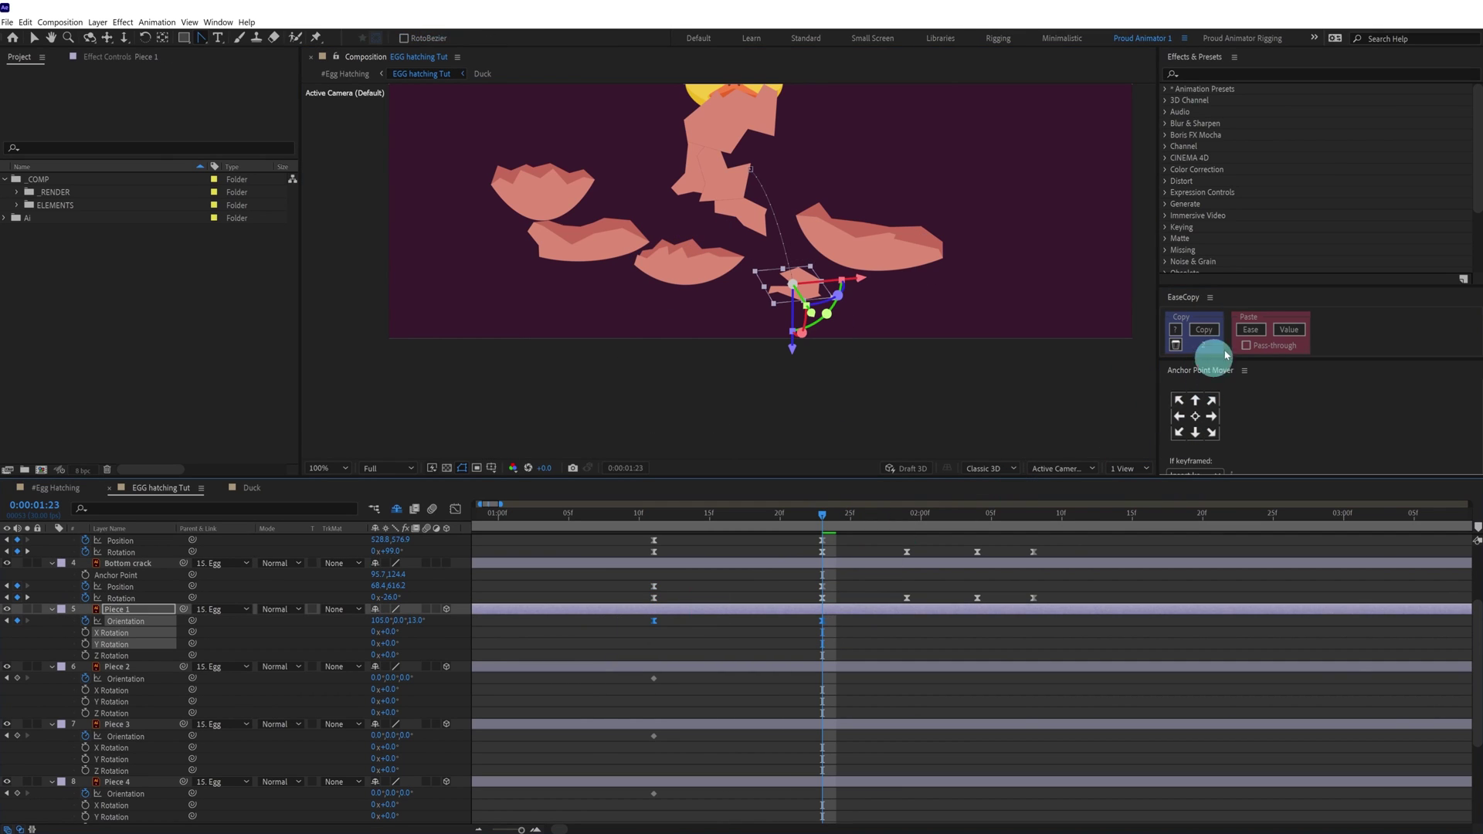
pyautogui.click(1250, 330)
pyautogui.click(836, 673)
pyautogui.click(657, 517)
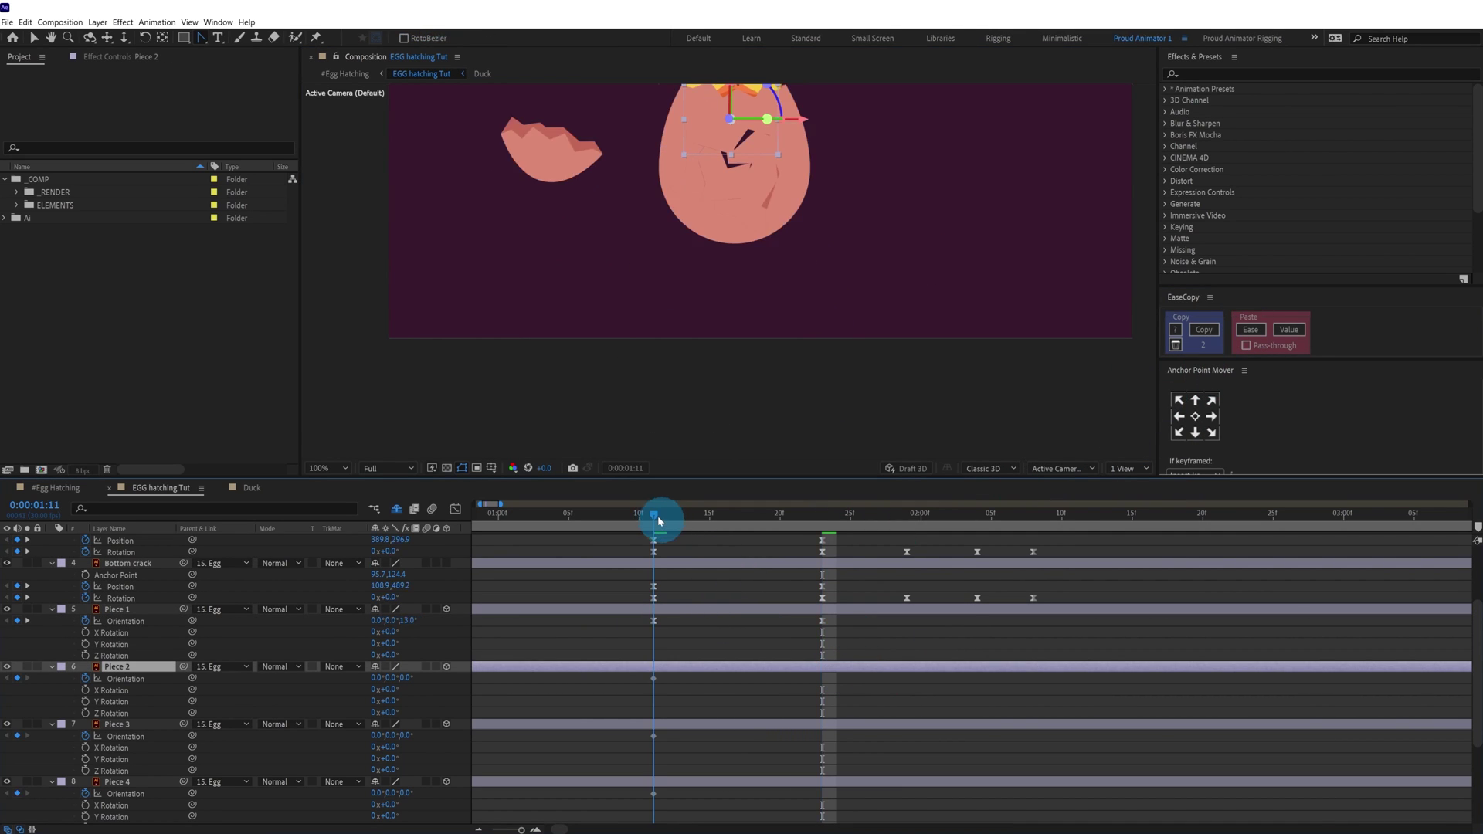
pyautogui.click(706, 646)
pyautogui.hotkey('ctrl', 'z')
pyautogui.hotkey('ctrl', 'z')
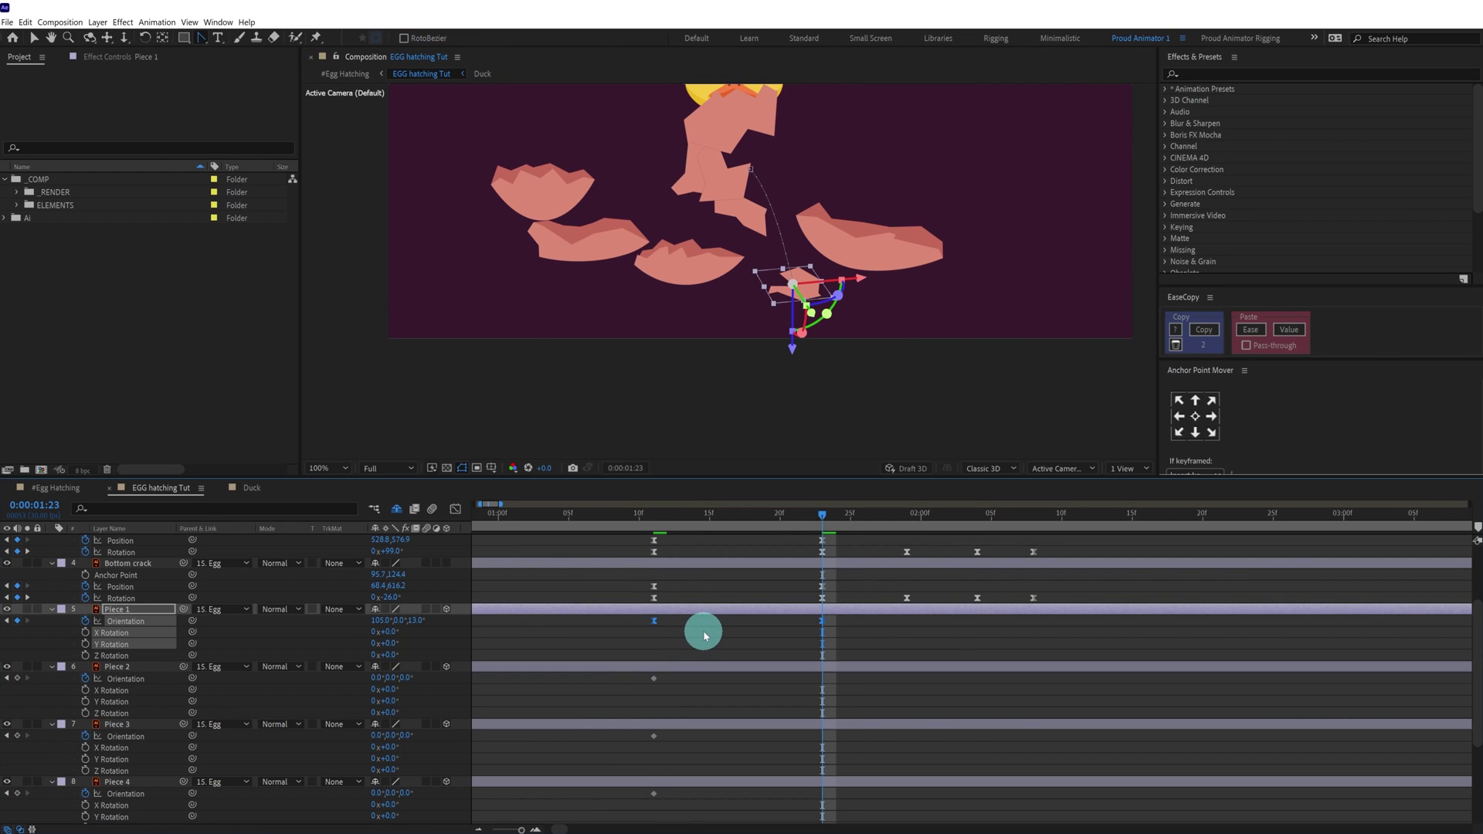
# Show only Piece 1's animated properties and paste the copied easing onto its Position and Orientation keyframes
pyautogui.click(693, 611)
pyautogui.press('u')
pyautogui.moveTo(844, 620); pyautogui.dragTo(642, 637)
pyautogui.click(1250, 331)
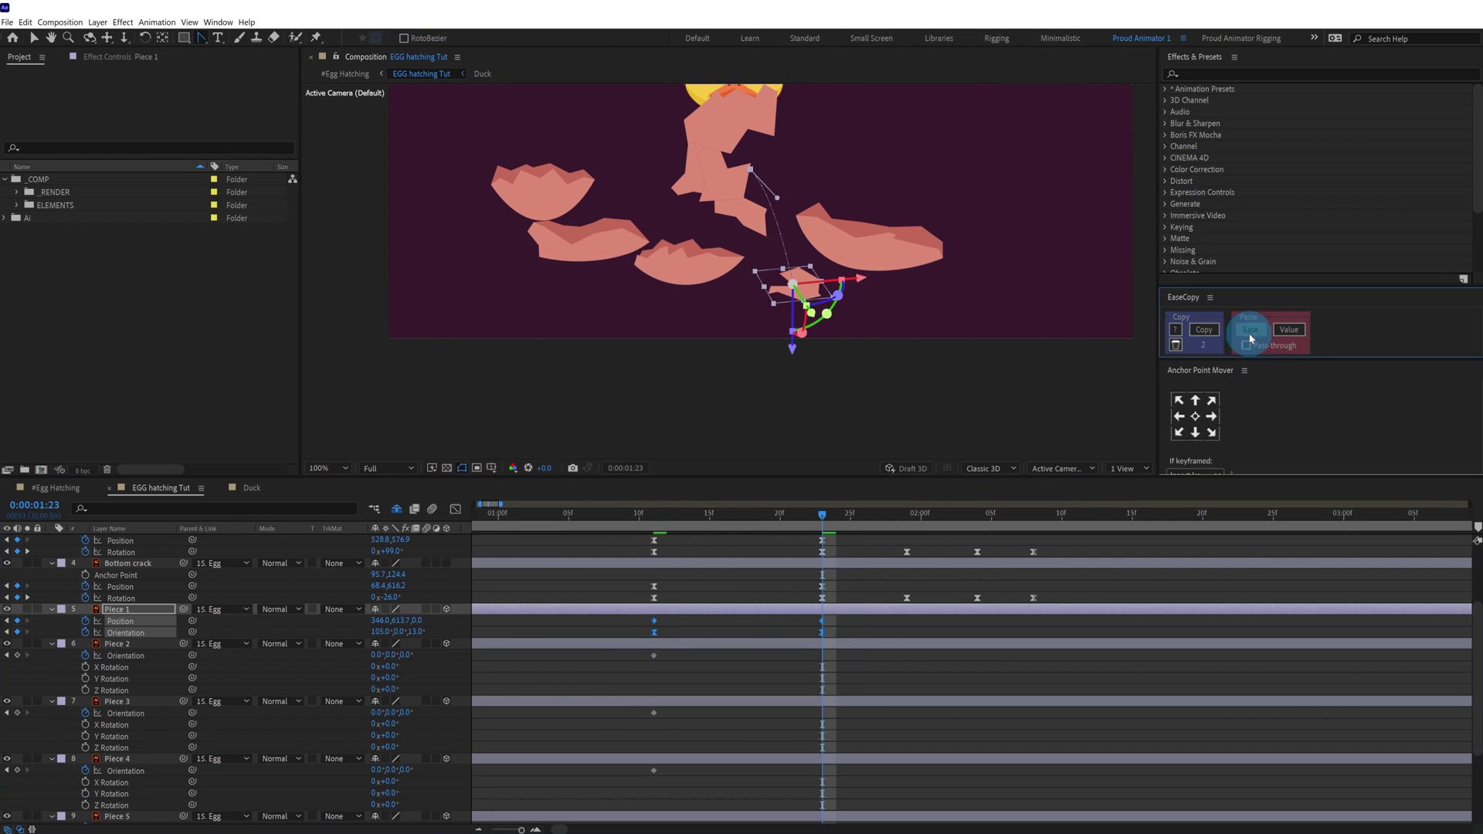
# Show only the keyframed Position and Orientation properties of Piece 2 to Piece 5
pyautogui.click(778, 645)
pyautogui.press('u')
pyautogui.click(750, 725)
pyautogui.click(720, 680)
pyautogui.scroll(-1, 722, 720)
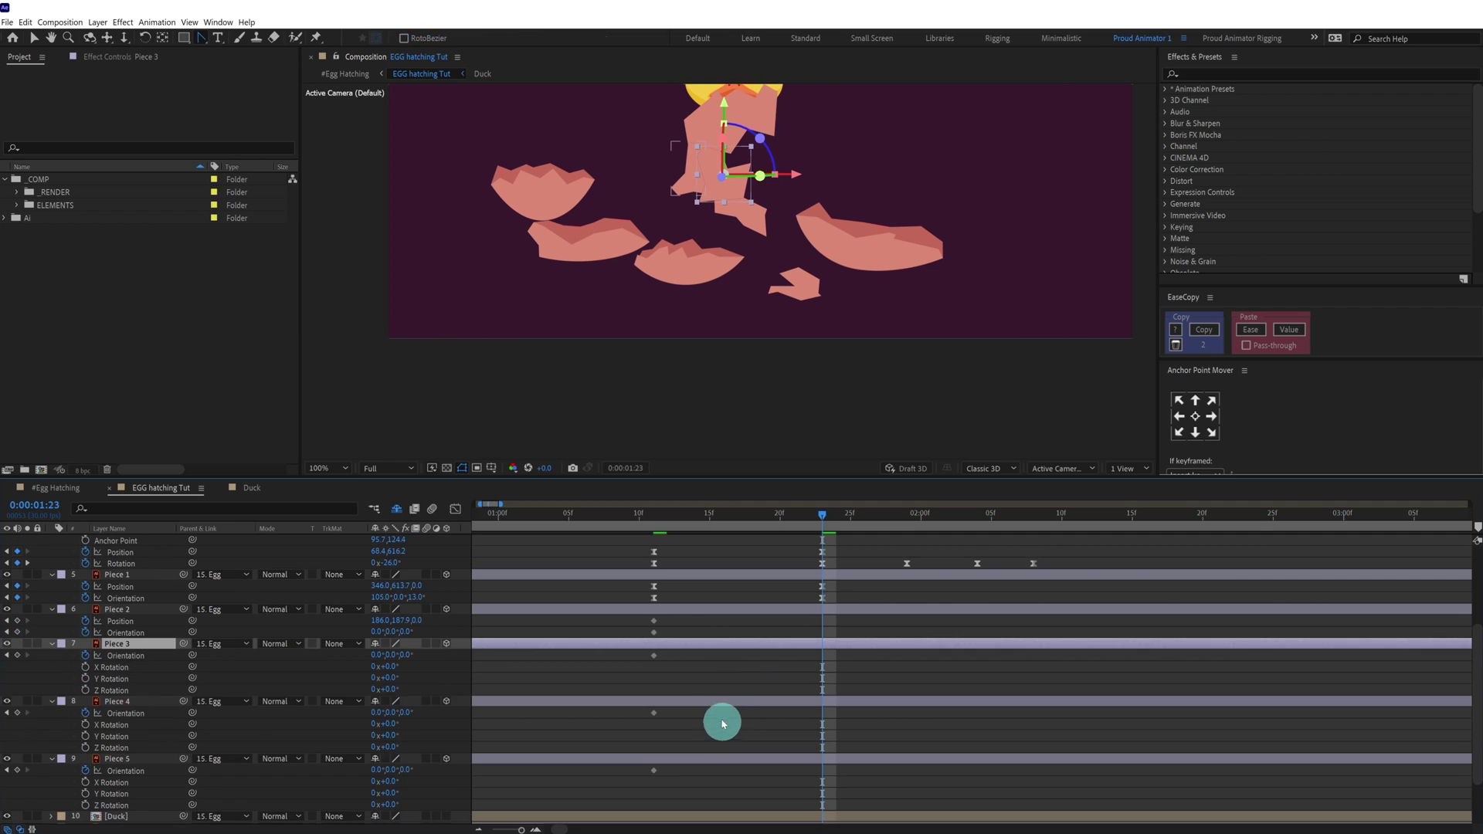
pyautogui.keyDown('ctrl'); pyautogui.click(721, 702); pyautogui.keyUp('ctrl')
pyautogui.keyDown('ctrl'); pyautogui.click(719, 760); pyautogui.keyUp('ctrl')
pyautogui.press('u')
# At 0:00:01:23, move Piece 2 down to about 109, 675 and set its Orientation to 298°, 0°, 11°
pyautogui.click(769, 615)
pyautogui.moveTo(783, 246); pyautogui.dragTo(791, 306)
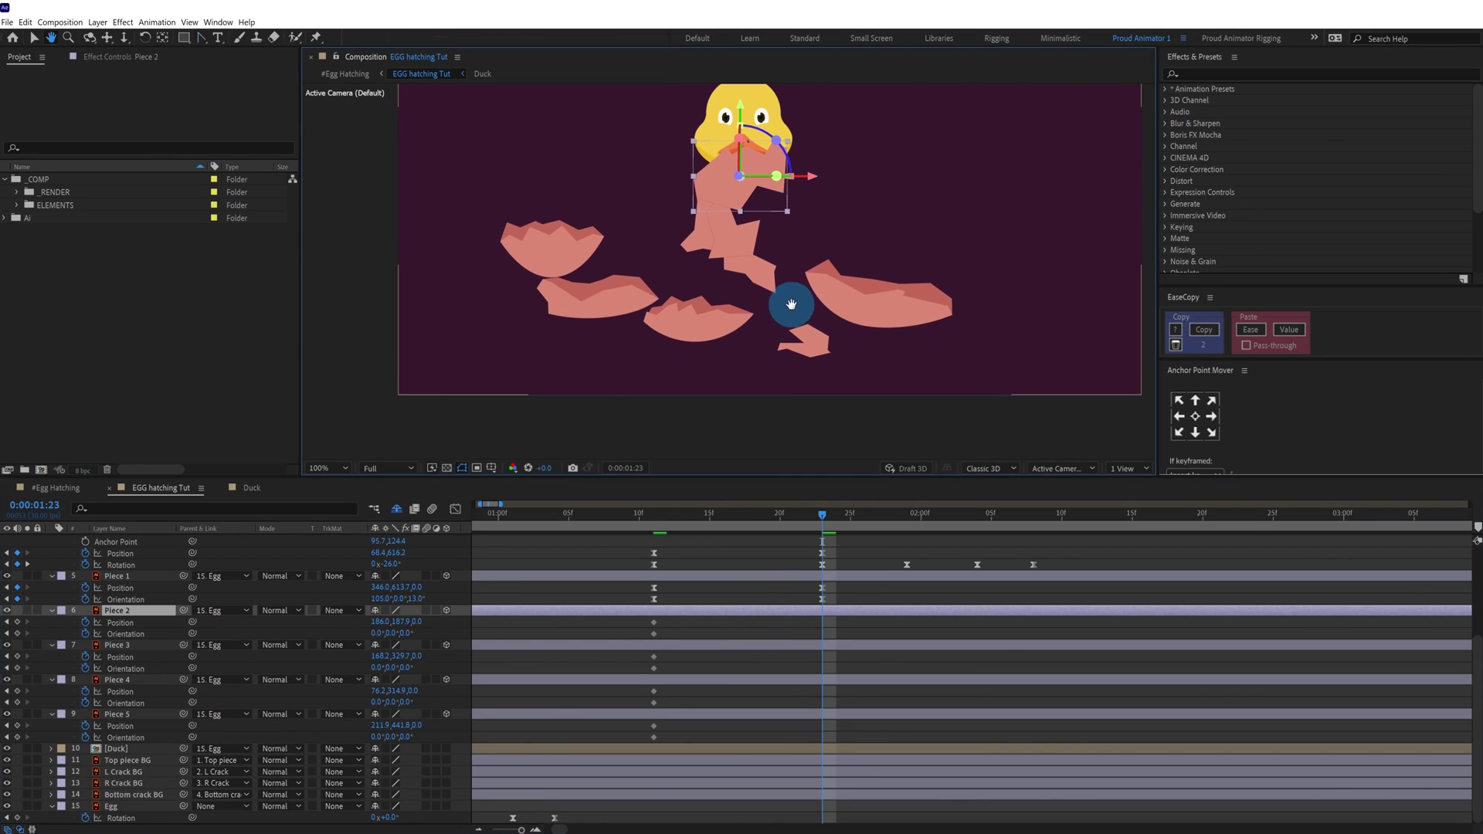
pyautogui.moveTo(722, 193); pyautogui.dragTo(626, 360)
pyautogui.moveTo(591, 337); pyautogui.dragTo(651, 282)
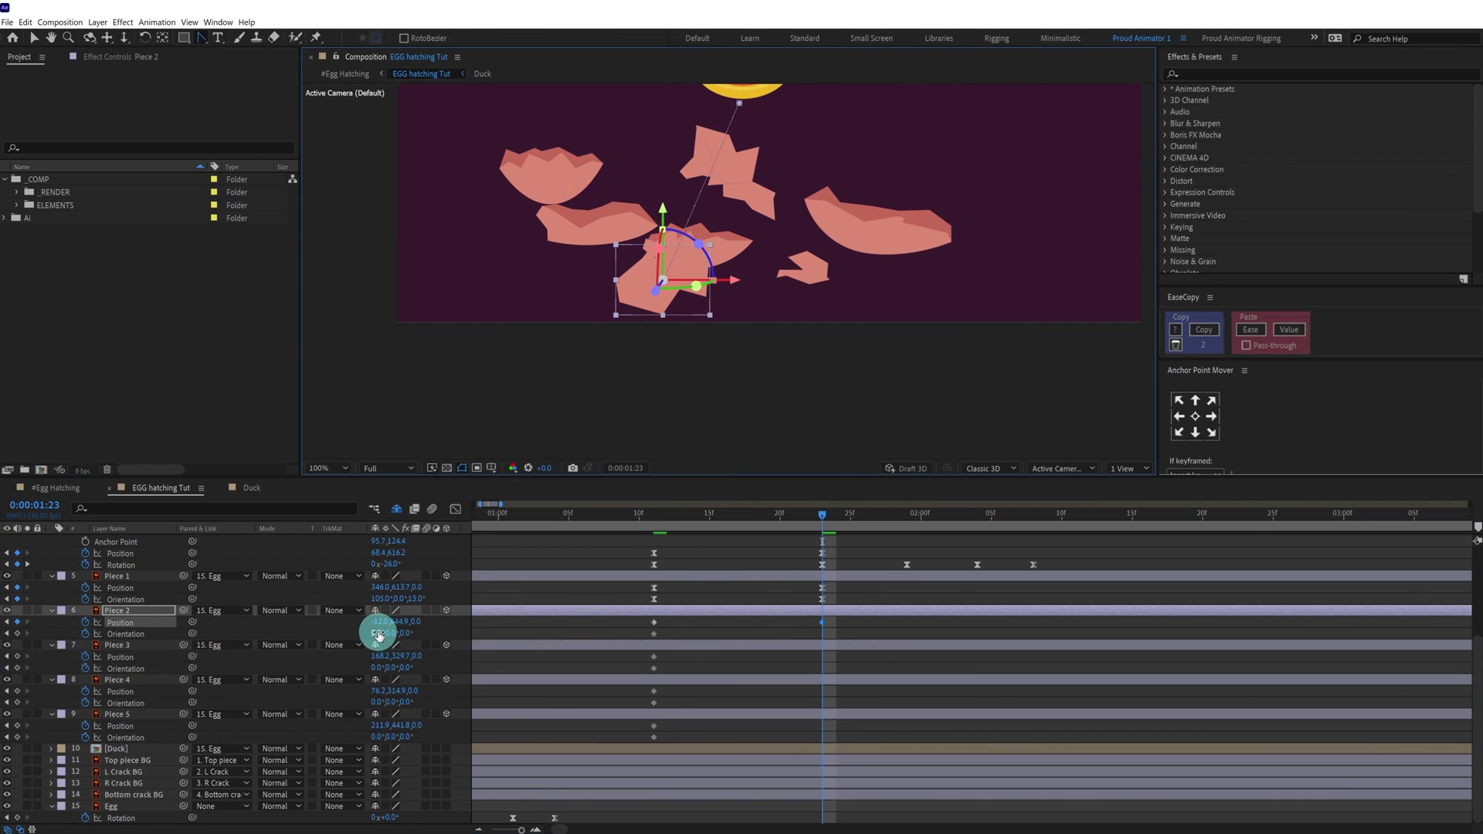
pyautogui.moveTo(375, 634); pyautogui.dragTo(425, 635)
pyautogui.moveTo(686, 289); pyautogui.dragTo(732, 299)
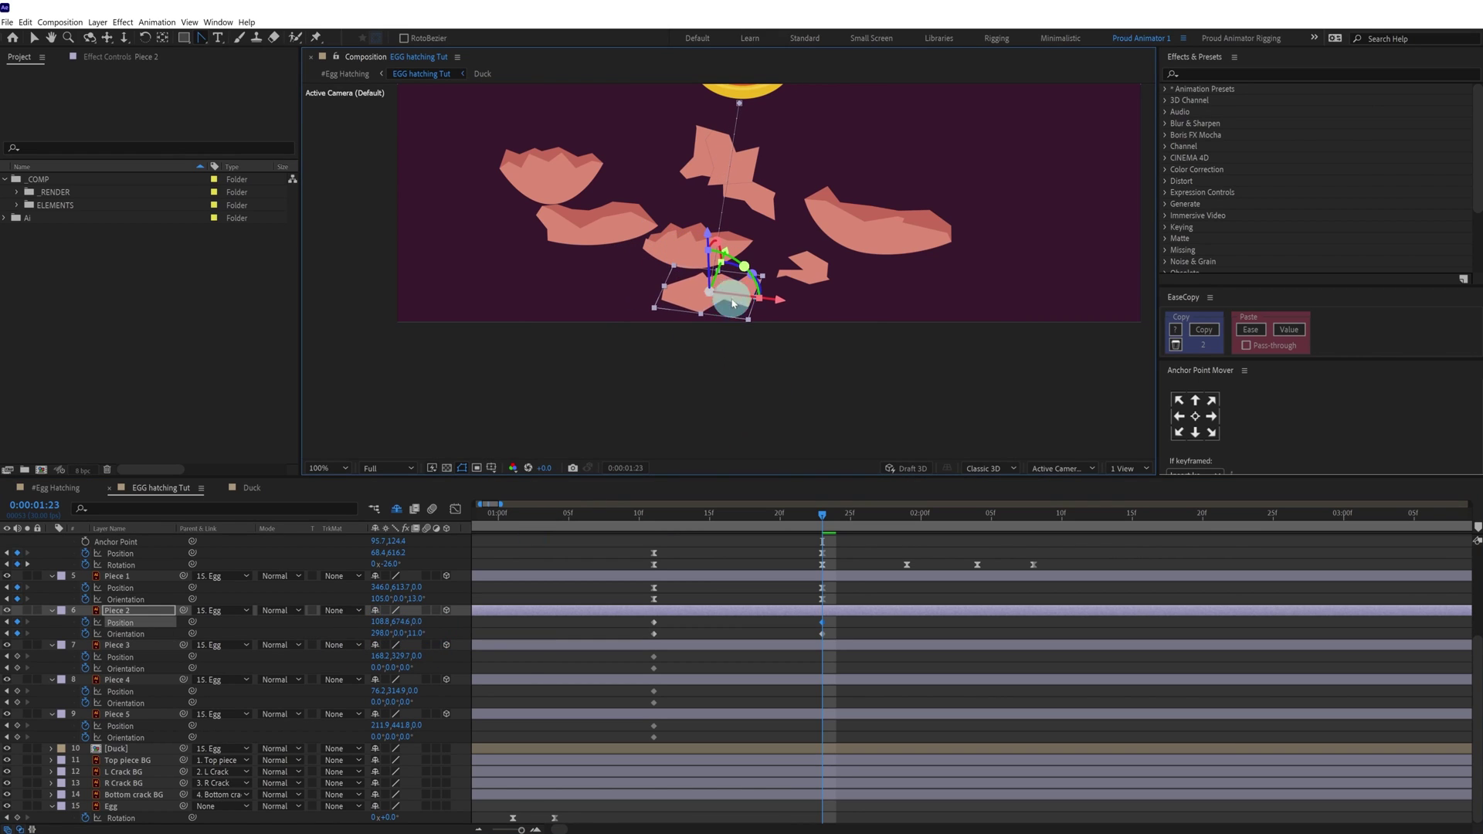
# Refine Piece 2's landing to 77.2, 668.7 with a 291° X Orientation, and paste the copied easing onto its keyframes
pyautogui.moveTo(378, 599); pyautogui.dragTo(371, 634)
pyautogui.hotkey('ctrl', 'z')
pyautogui.moveTo(685, 361); pyautogui.dragTo(671, 397)
pyautogui.moveTo(709, 336); pyautogui.dragTo(659, 339)
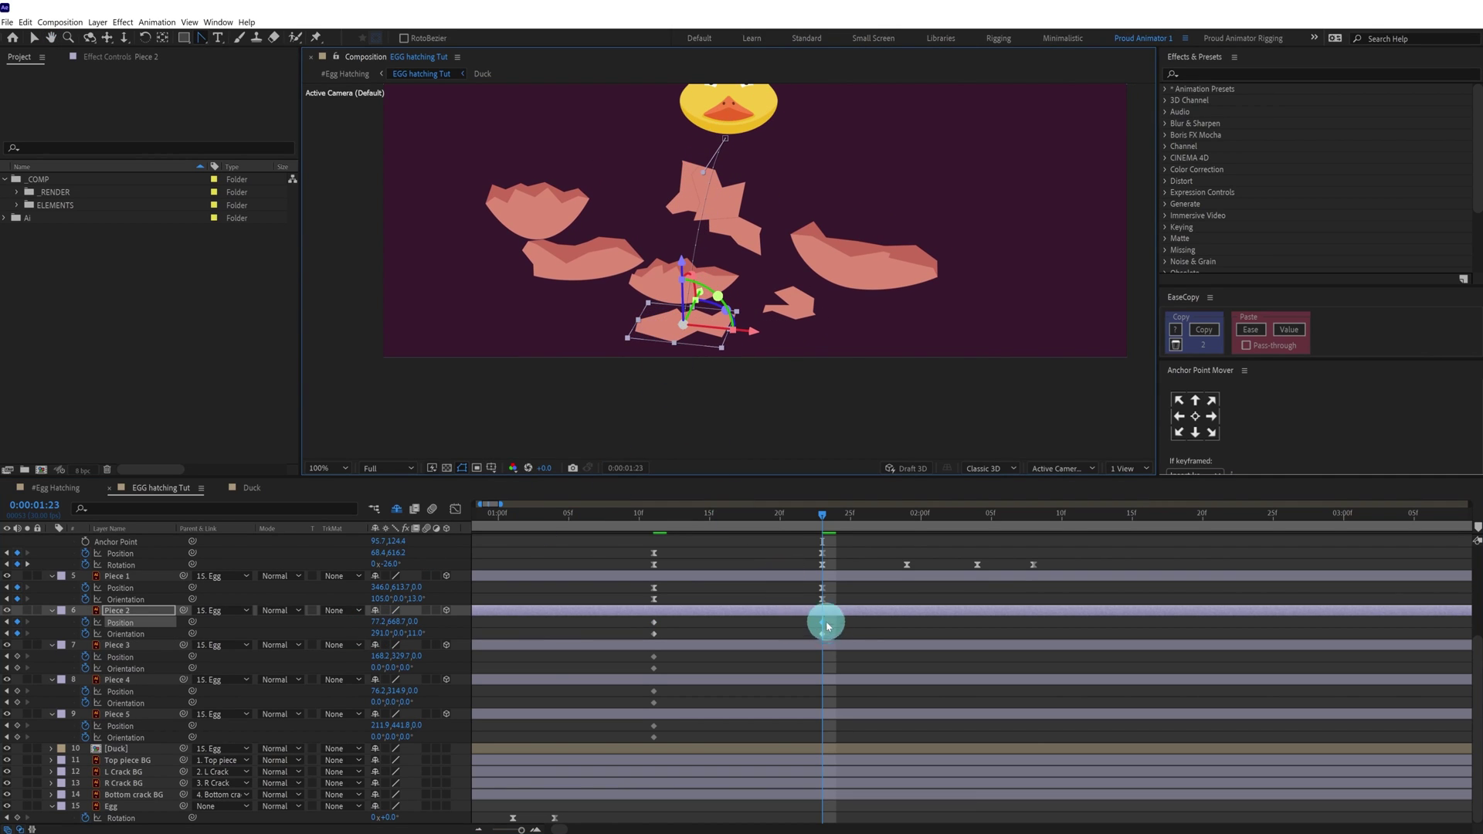
pyautogui.moveTo(833, 616); pyautogui.dragTo(641, 640)
pyautogui.click(1253, 332)
# At 0:00:01:23, move Piece 3 down to 282.2, 646.7 and set its Orientation to 118°, 0°, 14°
pyautogui.click(776, 647)
pyautogui.moveTo(719, 216); pyautogui.dragTo(763, 339)
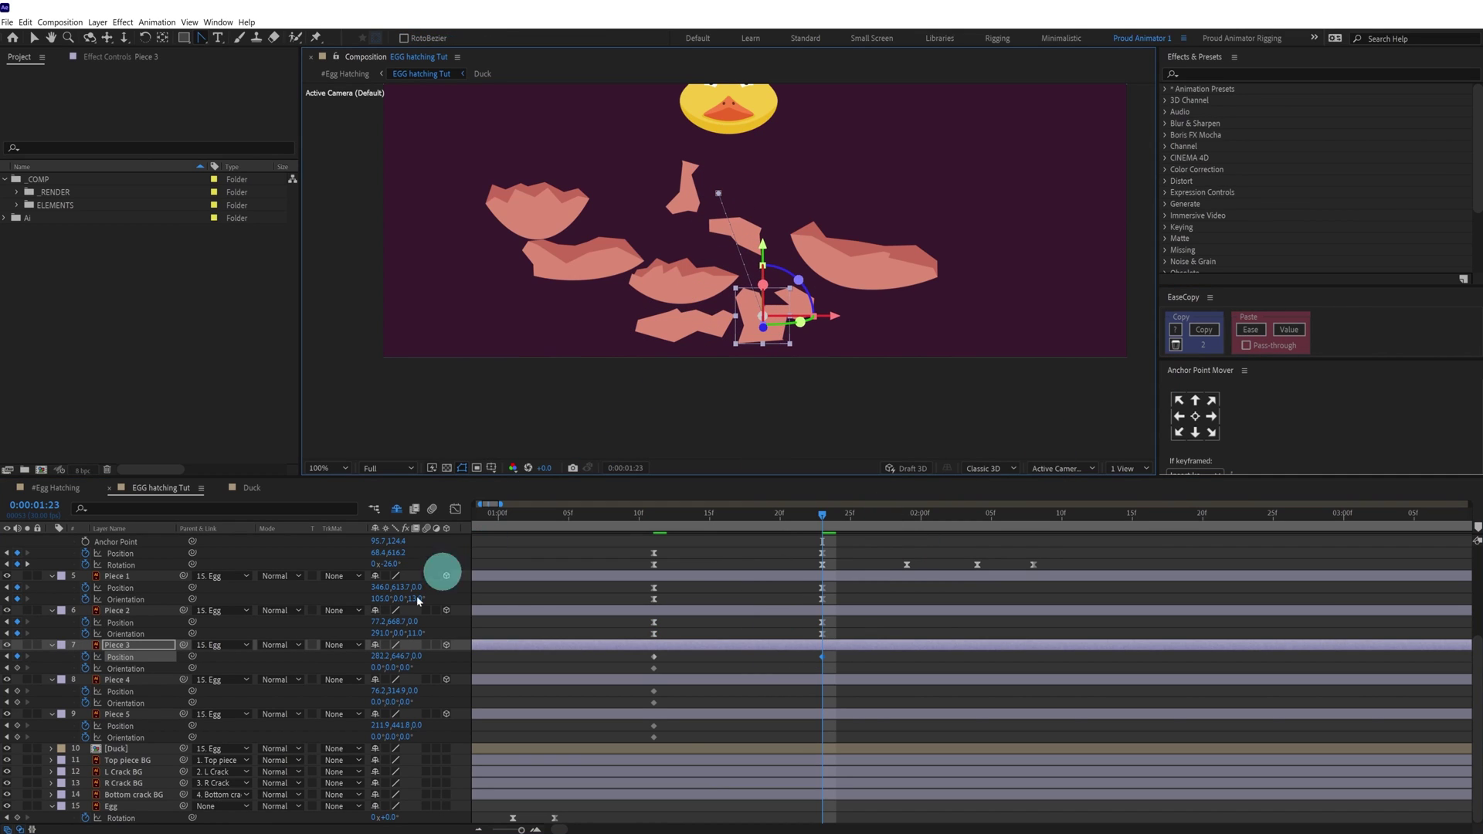
pyautogui.moveTo(384, 667); pyautogui.dragTo(424, 666)
# Curve Piece 3's path to a landing at 287.2, 670.6 with a 16° Z Orientation, and paste the copied easing onto its keyframes
pyautogui.click(718, 193)
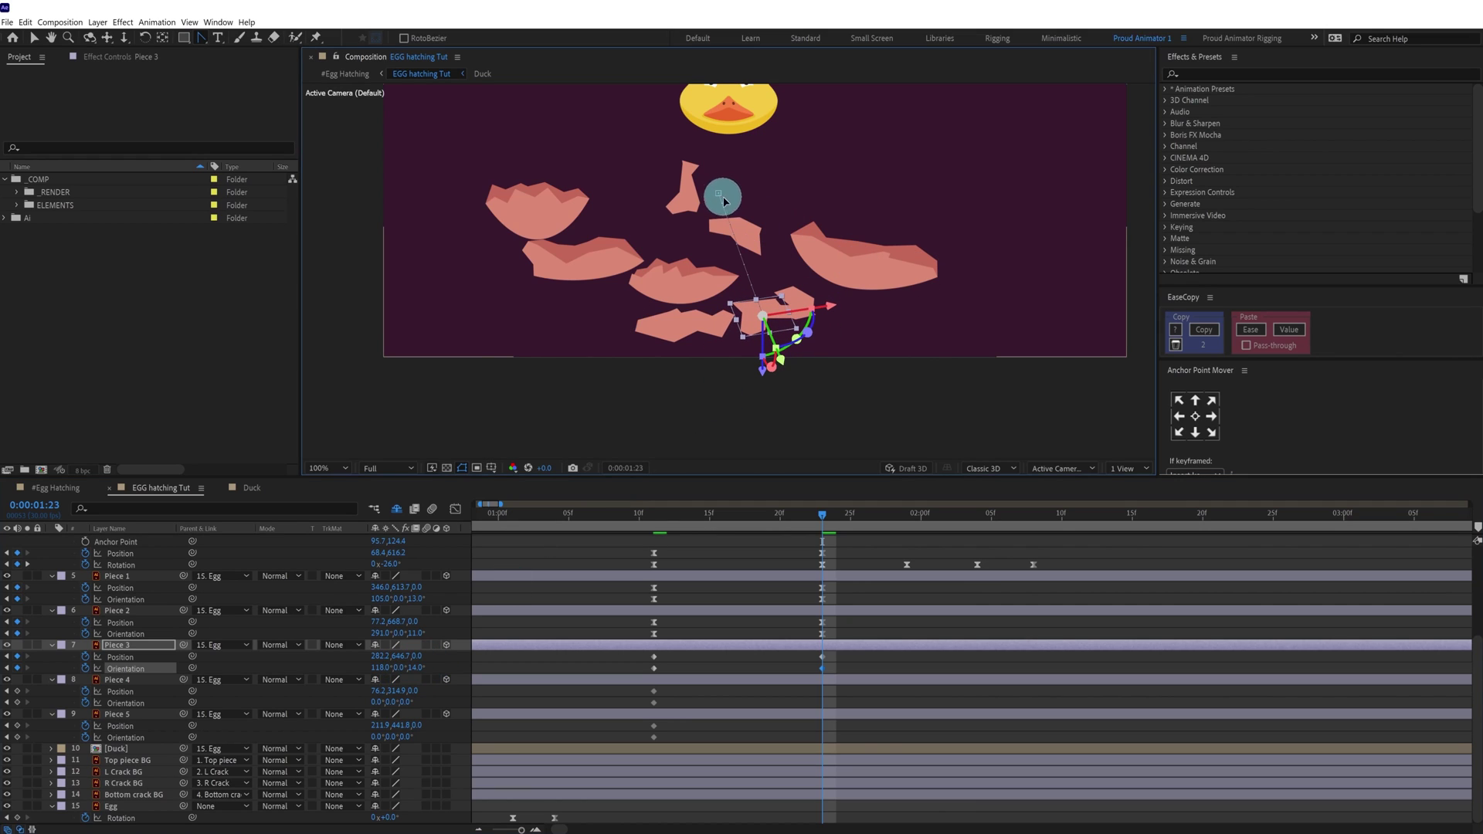
pyautogui.moveTo(764, 257); pyautogui.dragTo(763, 252)
pyautogui.moveTo(779, 322); pyautogui.dragTo(781, 332)
pyautogui.moveTo(414, 669); pyautogui.dragTo(415, 662)
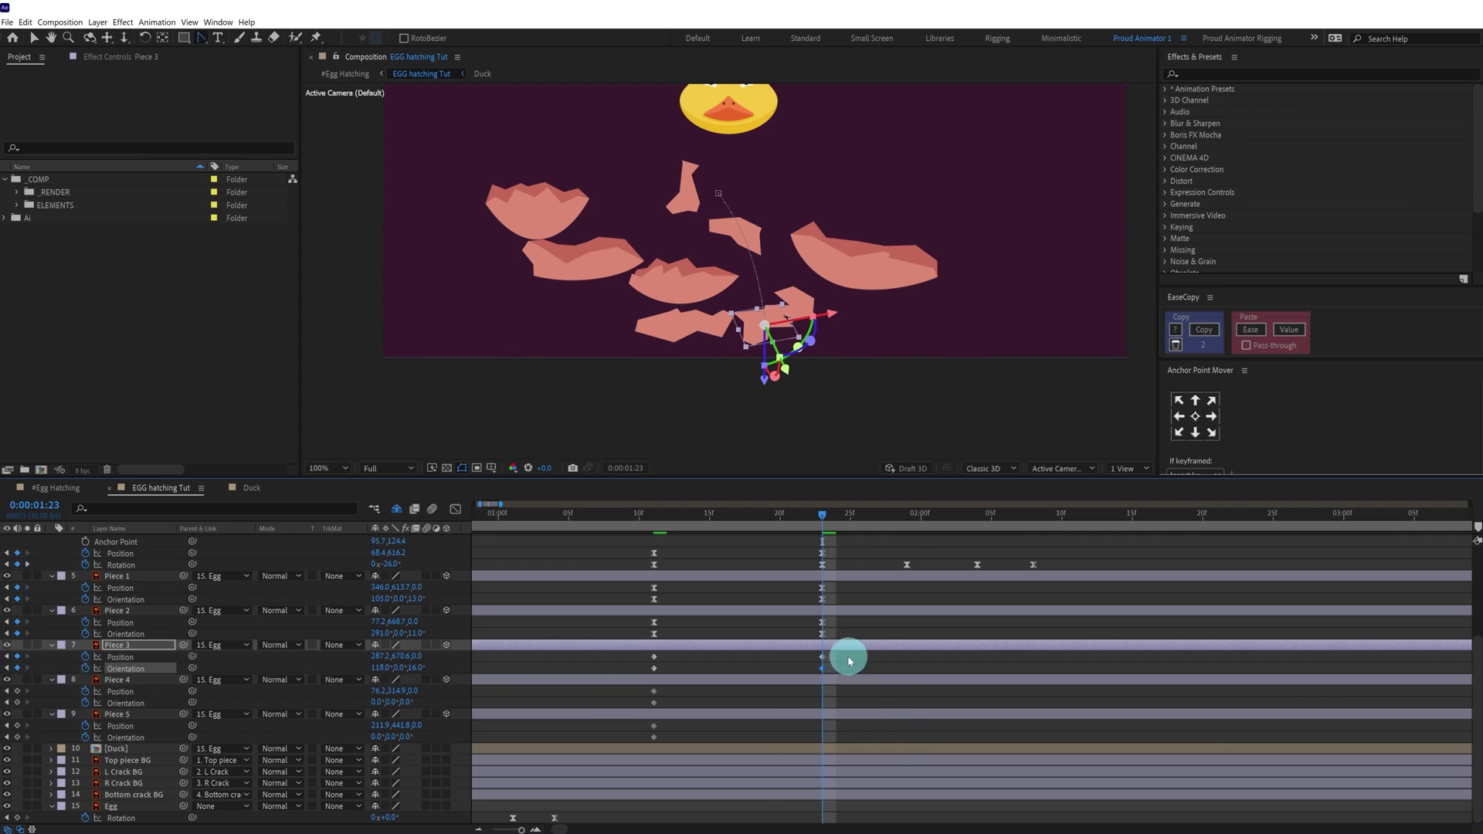
pyautogui.moveTo(848, 656); pyautogui.dragTo(638, 679)
pyautogui.click(1251, 330)
# At 0:00:01:23, move Piece 4 to -118.0, 608.2 along a curved path and set its Orientation to 103°, 0°, 354°
pyautogui.click(847, 670)
pyautogui.moveTo(684, 193); pyautogui.dragTo(585, 325)
pyautogui.moveTo(423, 698)
pyautogui.mouseDown()
pyautogui.moveTo(384, 698)
pyautogui.moveTo(419, 672)
pyautogui.moveTo(395, 705)
pyautogui.moveTo(412, 701)
pyautogui.mouseUp()
pyautogui.moveTo(683, 188); pyautogui.dragTo(599, 247)
pyautogui.moveTo(616, 303); pyautogui.dragTo(636, 220)
# At 0:00:01:23, move Piece 5 down to 277.9, 566.8 and tilt its X Orientation to 113°
pyautogui.click(800, 712)
pyautogui.moveTo(751, 225); pyautogui.dragTo(777, 274)
pyautogui.moveTo(385, 727)
pyautogui.mouseDown()
pyautogui.moveTo(432, 715)
pyautogui.moveTo(392, 739)
pyautogui.moveTo(430, 738)
pyautogui.moveTo(374, 744)
pyautogui.mouseUp()
pyautogui.hotkey('ctrl', 'z')
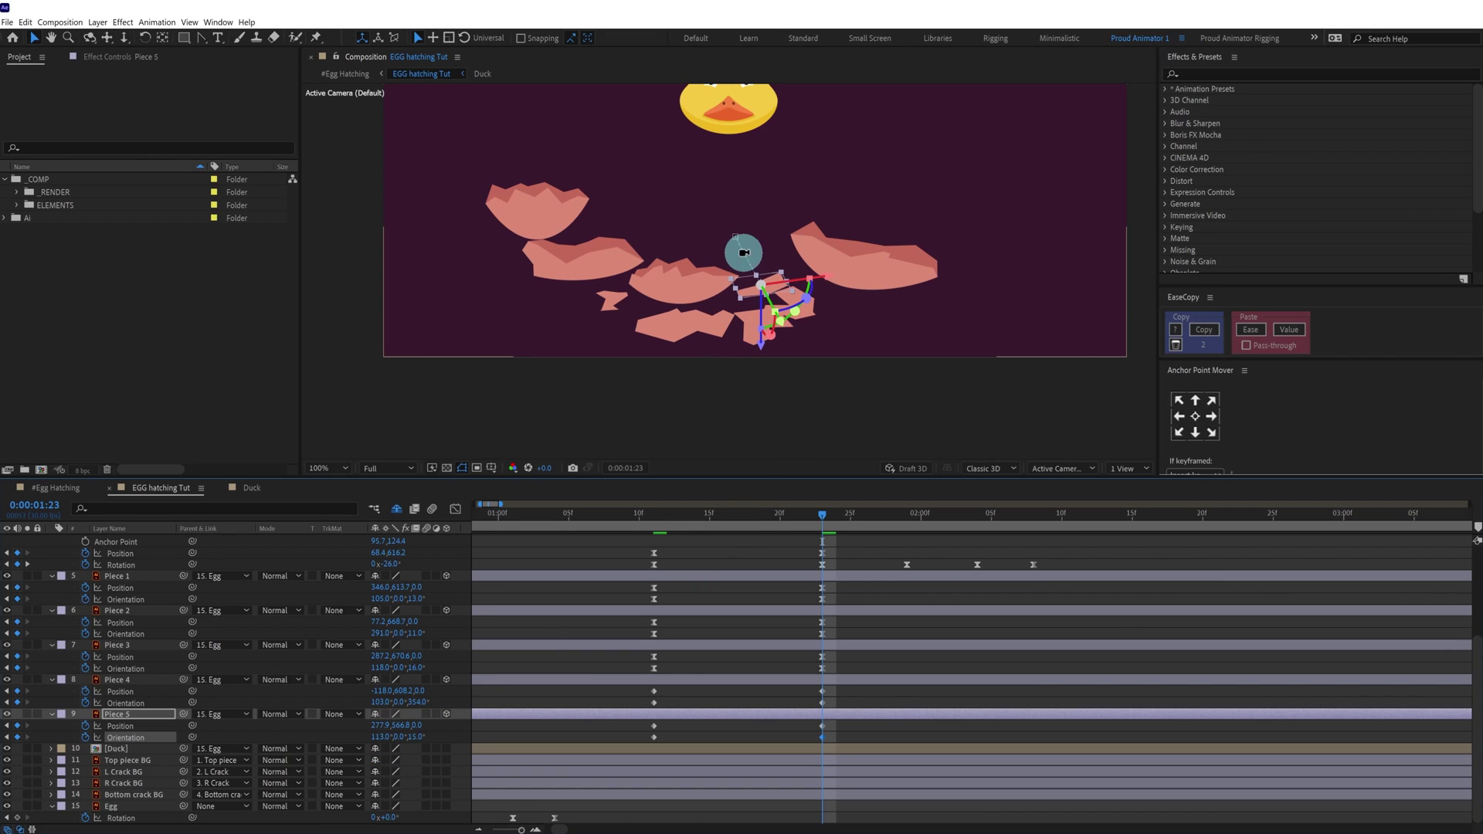
# Curve Piece 5's motion path and paste the copied easing onto the Position and Orientation keyframes of Piece 4 and Piece 5
pyautogui.click(202, 38)
pyautogui.moveTo(736, 238); pyautogui.dragTo(754, 249)
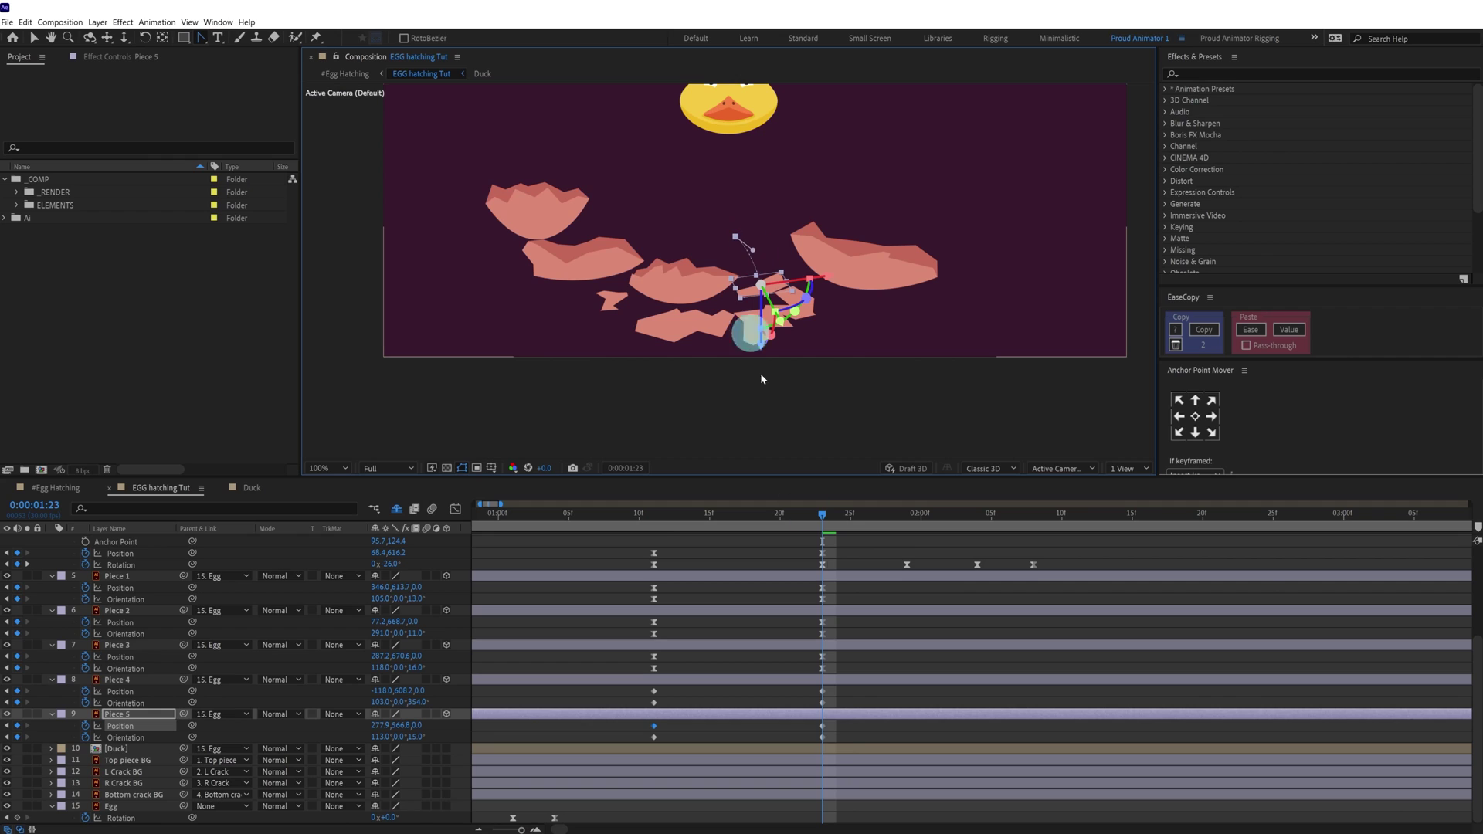
pyautogui.moveTo(835, 740); pyautogui.dragTo(637, 655)
pyautogui.click(1251, 330)
# Preview the complete shell collapse from 0:00:01:10 and again from 0:00:01:04
pyautogui.click(640, 515)
pyautogui.click(606, 558)
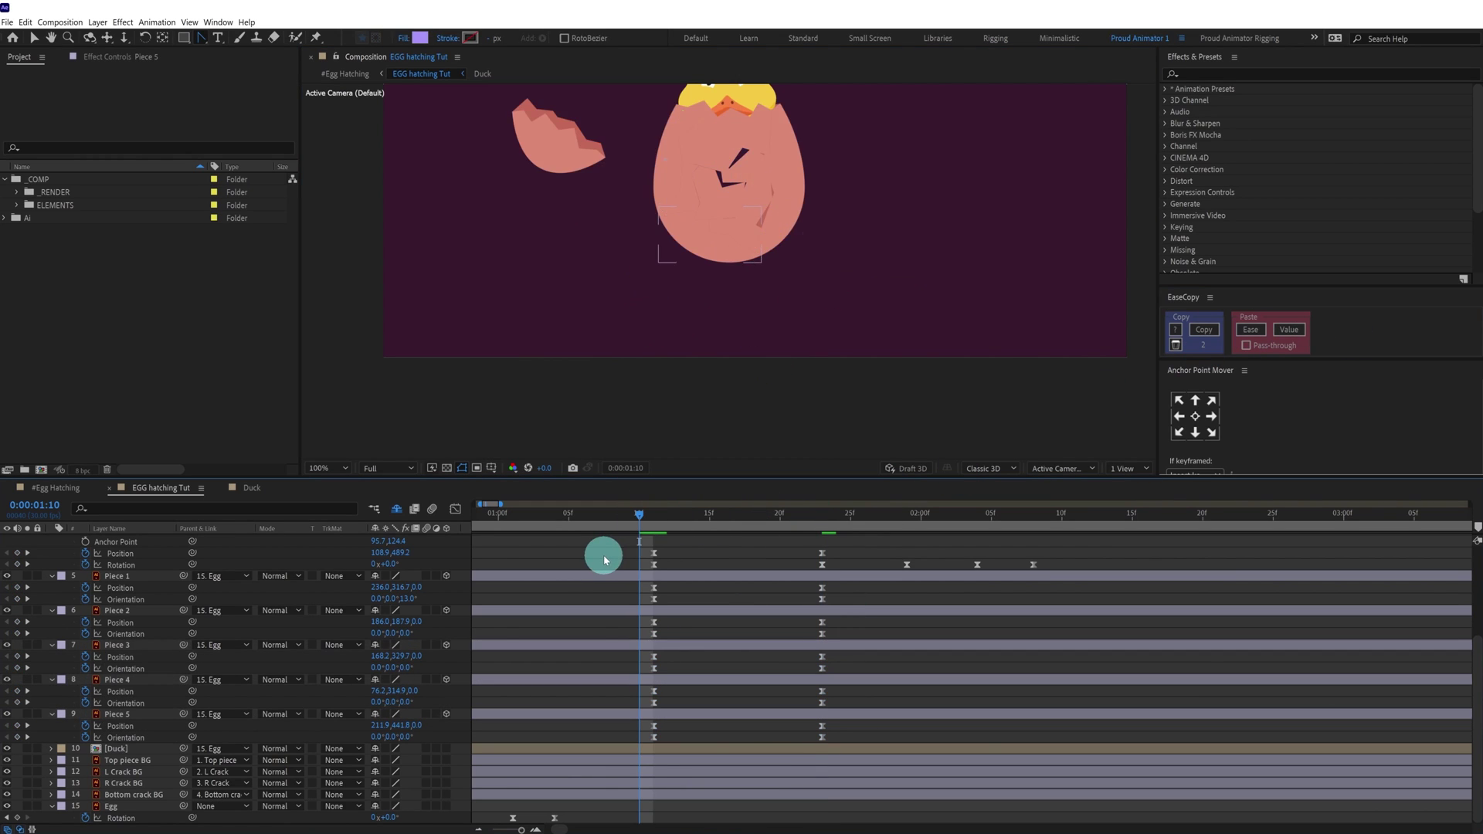
pyautogui.press('space')
pyautogui.scroll(-1, 813, 310)
pyautogui.click(554, 516)
pyautogui.press('space')
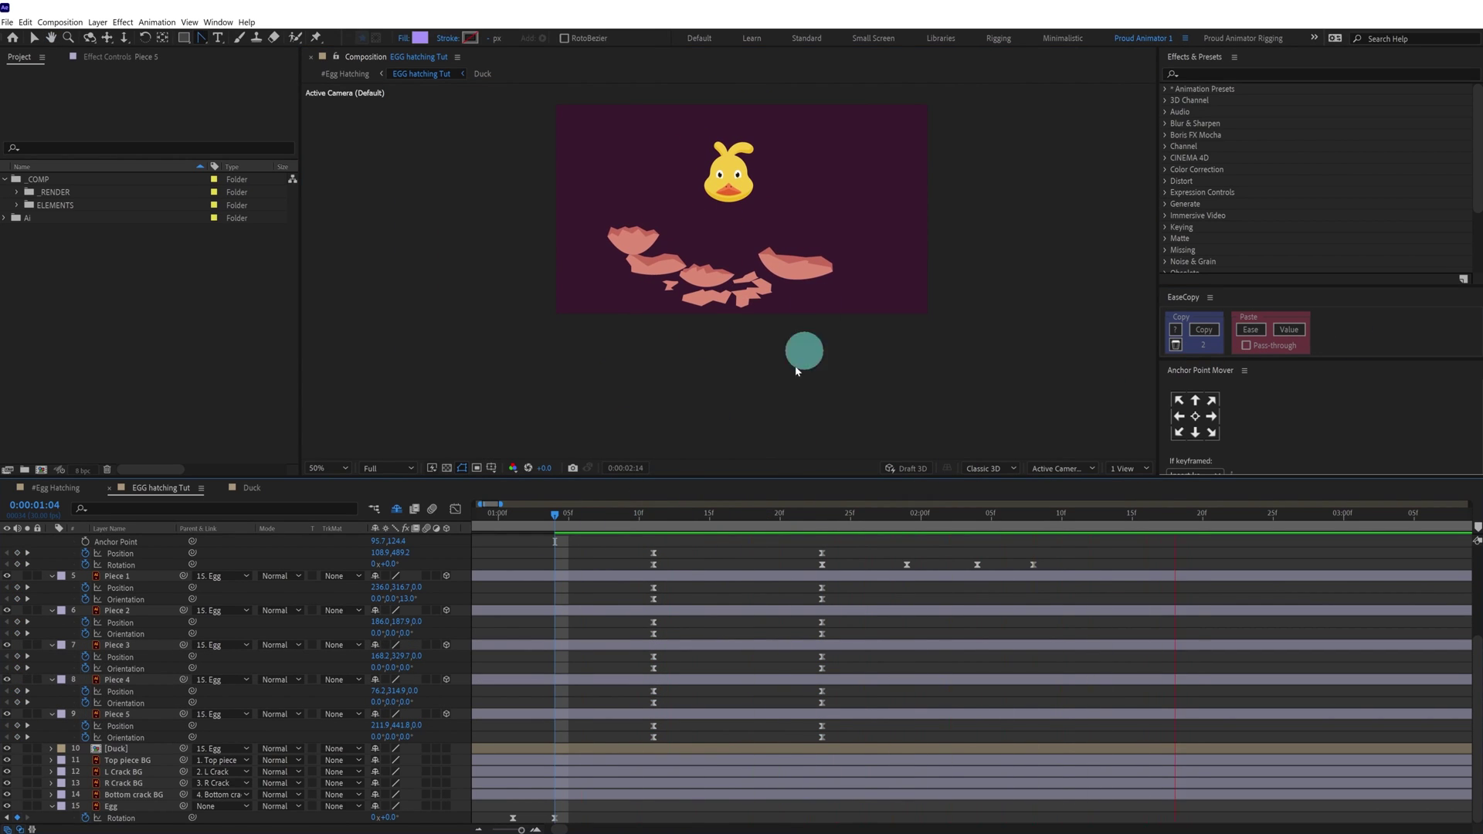
# At 0:00:01:11, try nudging Piece 3 and turning off its 3D switch to check the gaps between the shell pieces
pyautogui.moveTo(600, 513); pyautogui.dragTo(658, 527)
pyautogui.scroll(3, 699, 590)
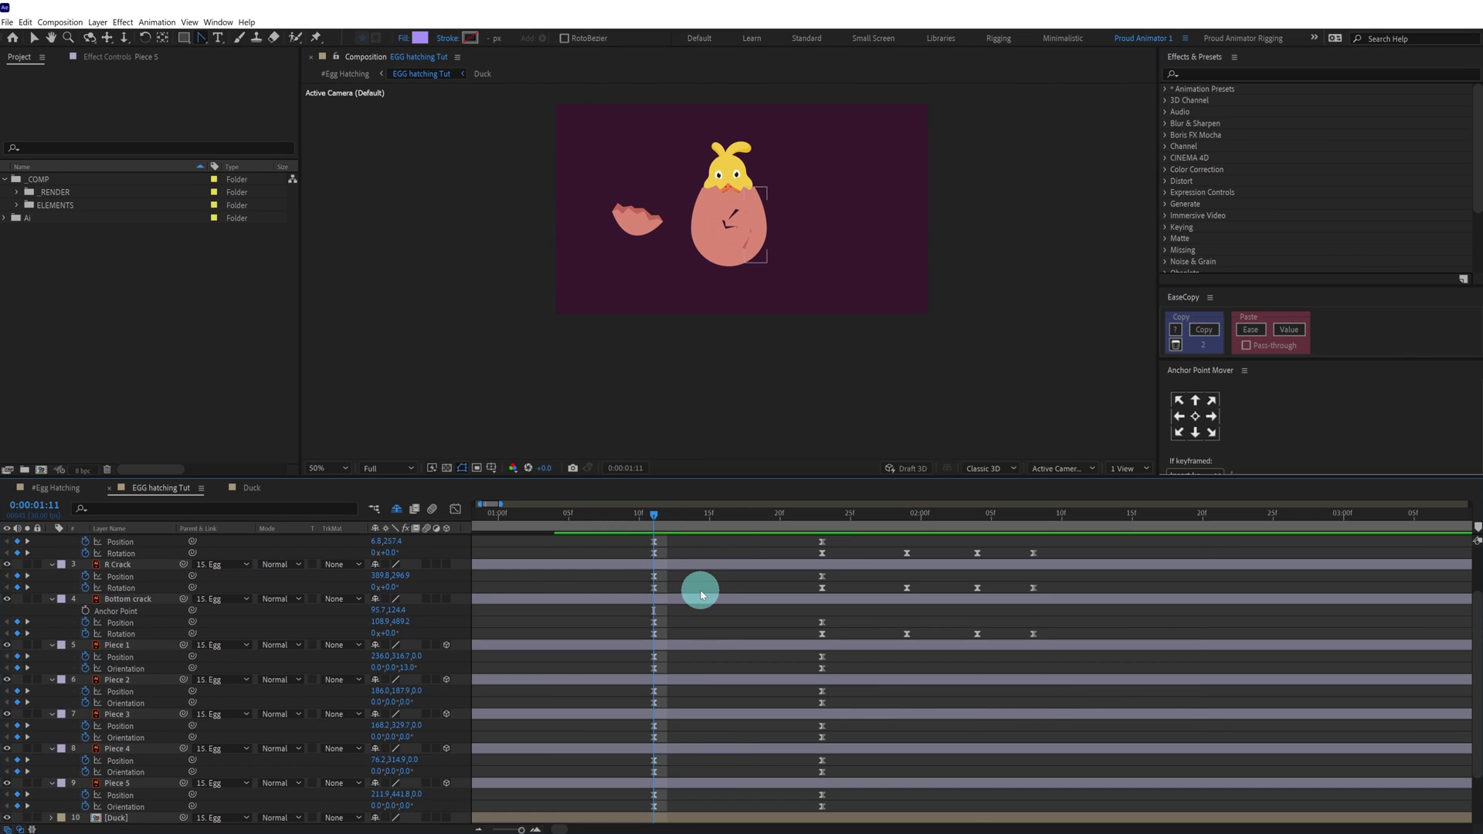
pyautogui.click(676, 711)
pyautogui.scroll(4, 837, 258)
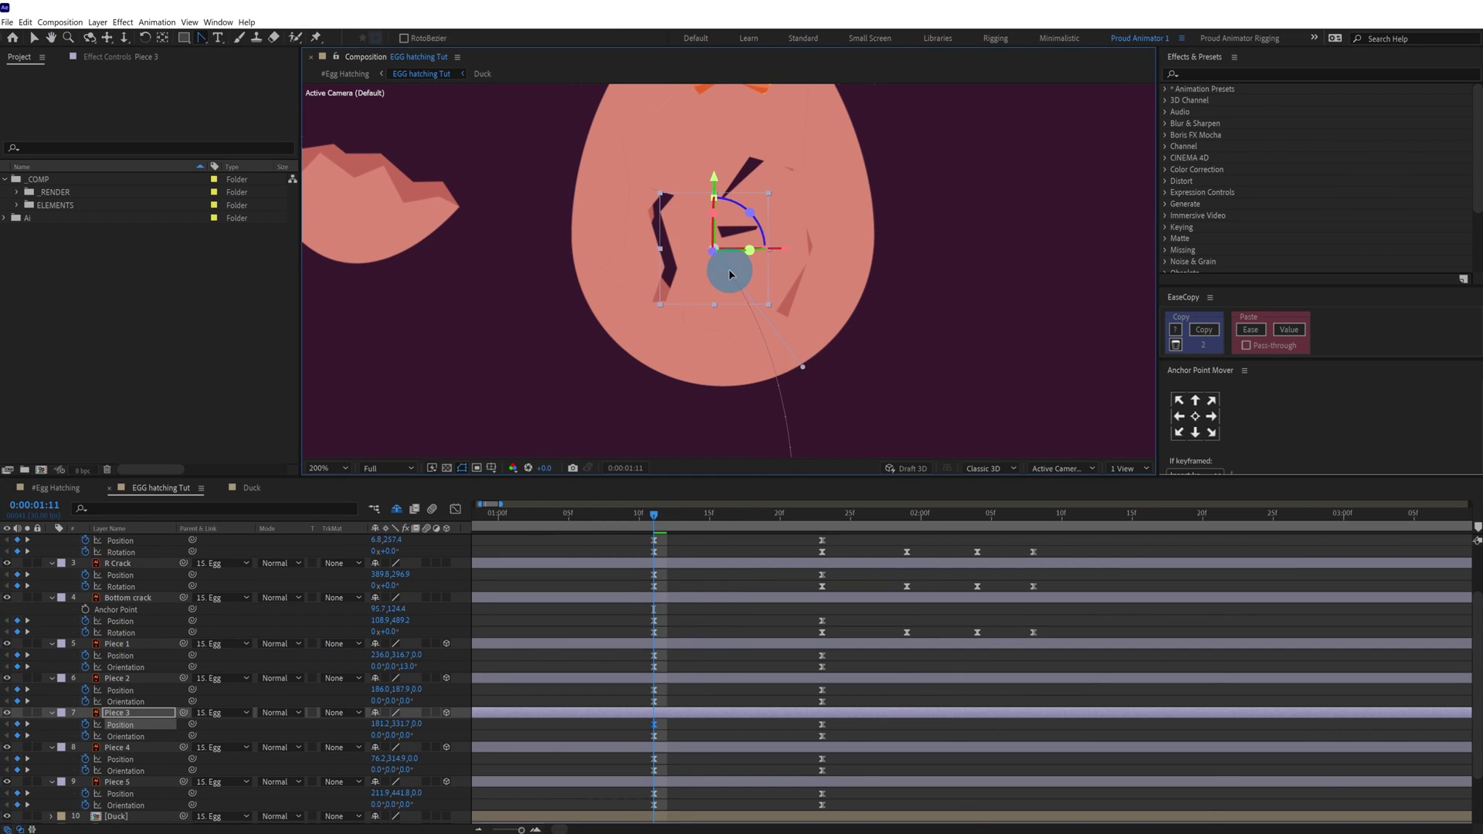
pyautogui.click(509, 726)
pyautogui.click(446, 713)
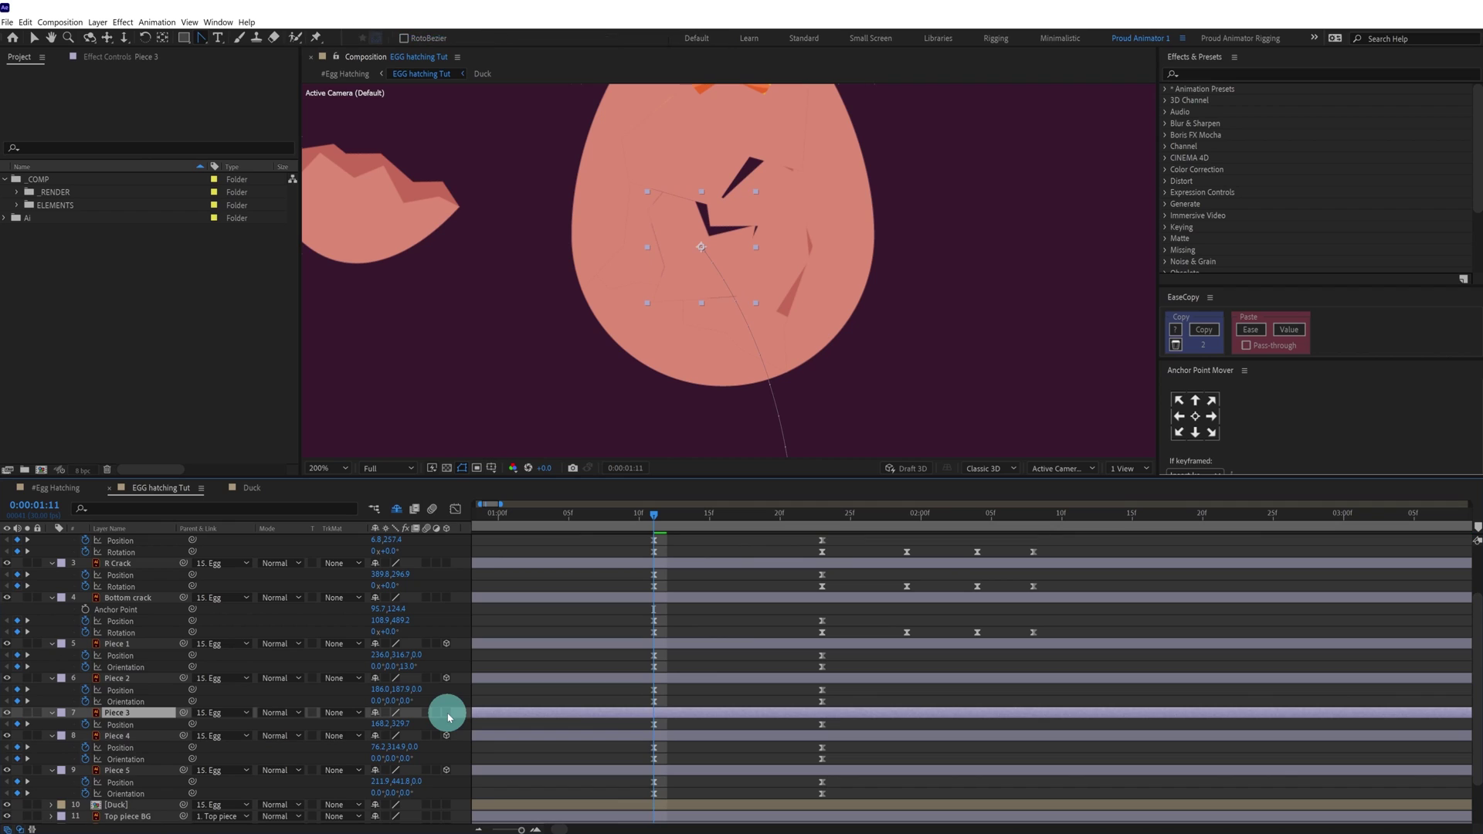
pyautogui.hotkey('ctrl', 'z')
pyautogui.click(680, 684)
pyautogui.moveTo(703, 156); pyautogui.dragTo(687, 238)
pyautogui.hotkey('ctrl', 'z')
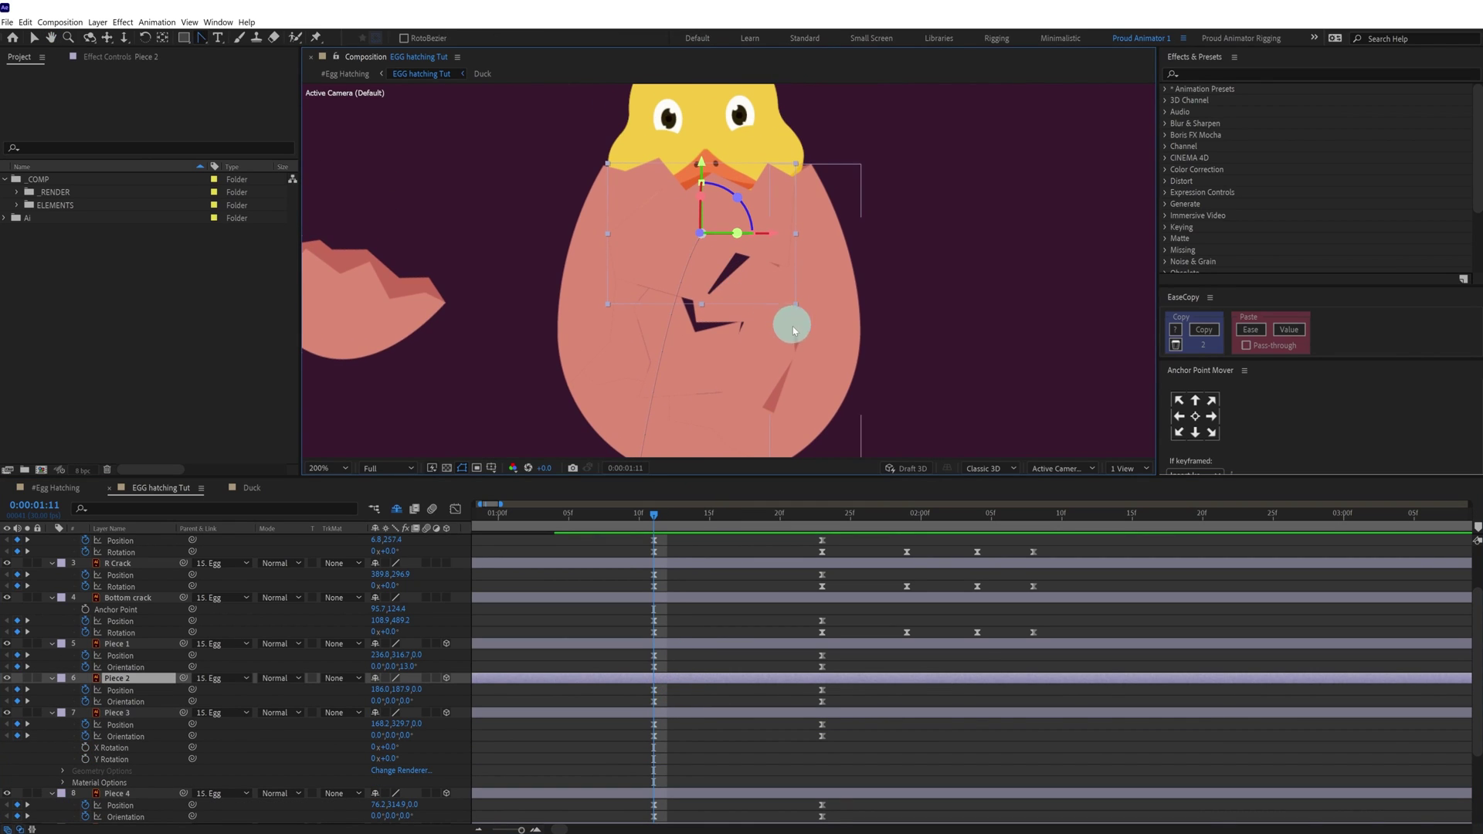
# Try a small nudge on Piece 1 at 0:00:01:11, undo it, and set its Z Orientation to 0°
pyautogui.click(753, 329)
pyautogui.moveTo(752, 285); pyautogui.dragTo(758, 285)
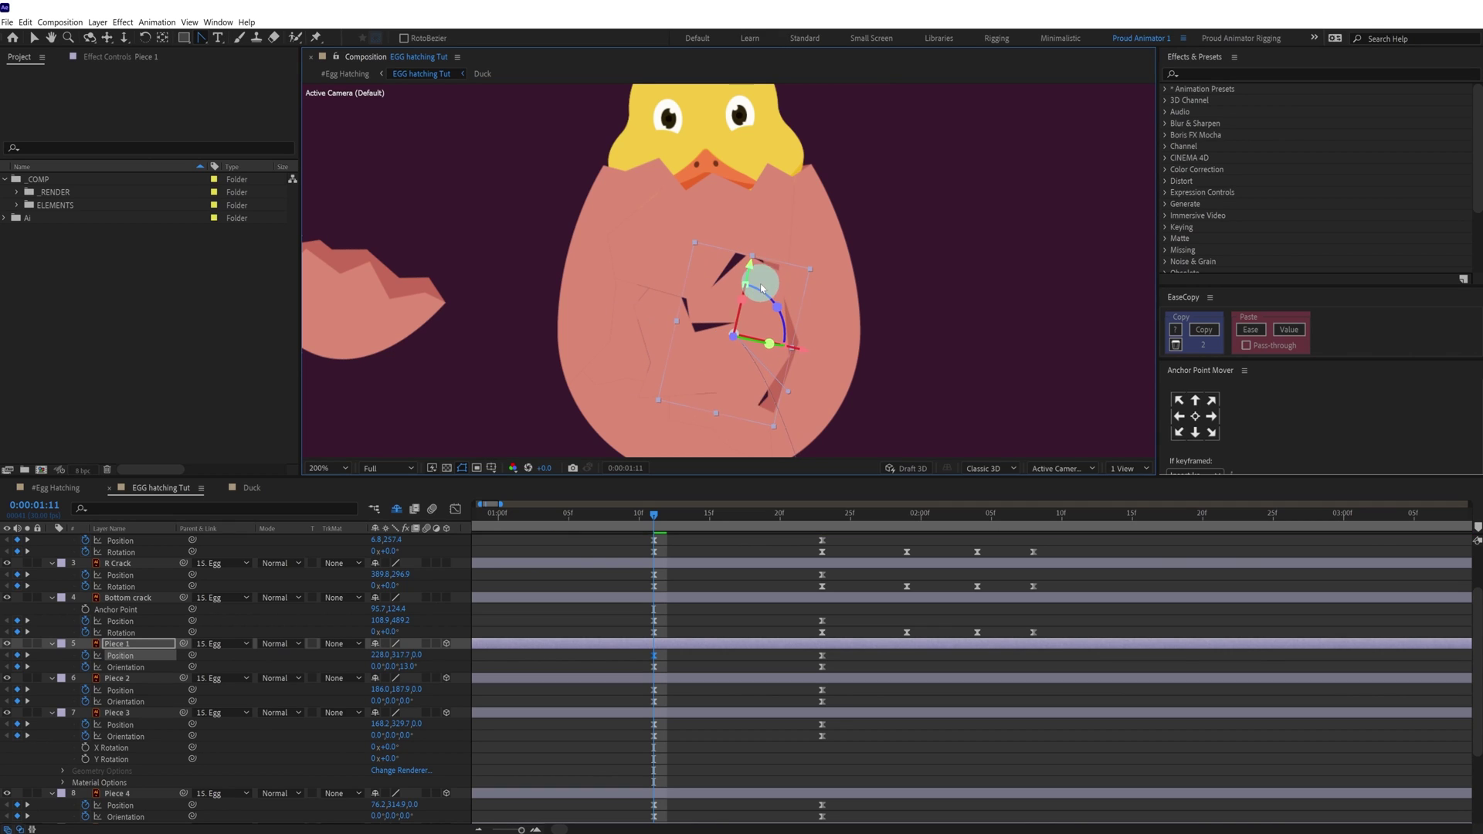
pyautogui.hotkey('ctrl', 'z')
pyautogui.click(405, 667)
pyautogui.write('0')
pyautogui.press('Return')
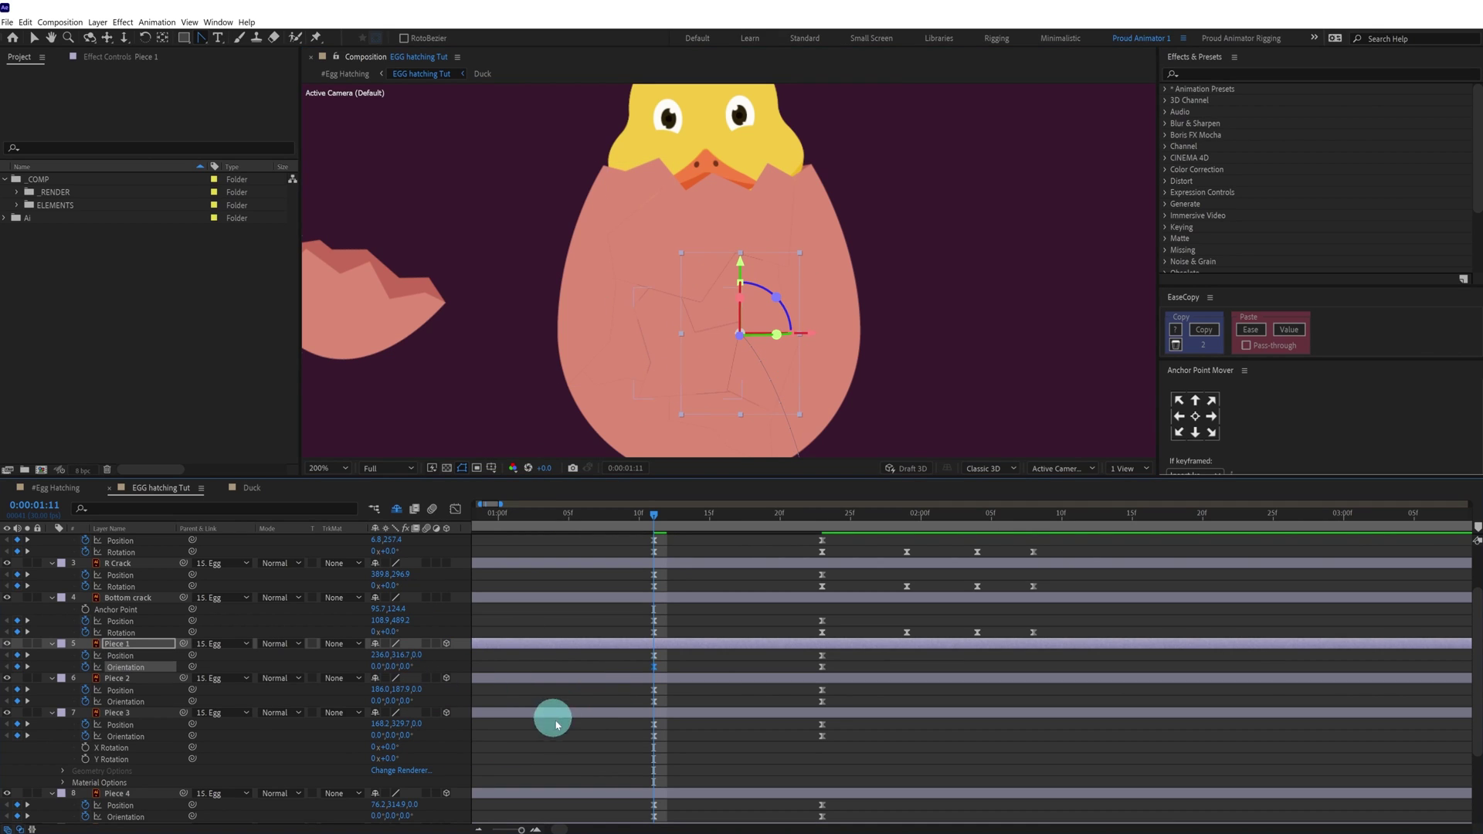
# Open the Duck precomp and make the foot, leg, wing and body layers visible
pyautogui.click(695, 665)
pyautogui.scroll(-3, 734, 655)
pyautogui.click(734, 655)
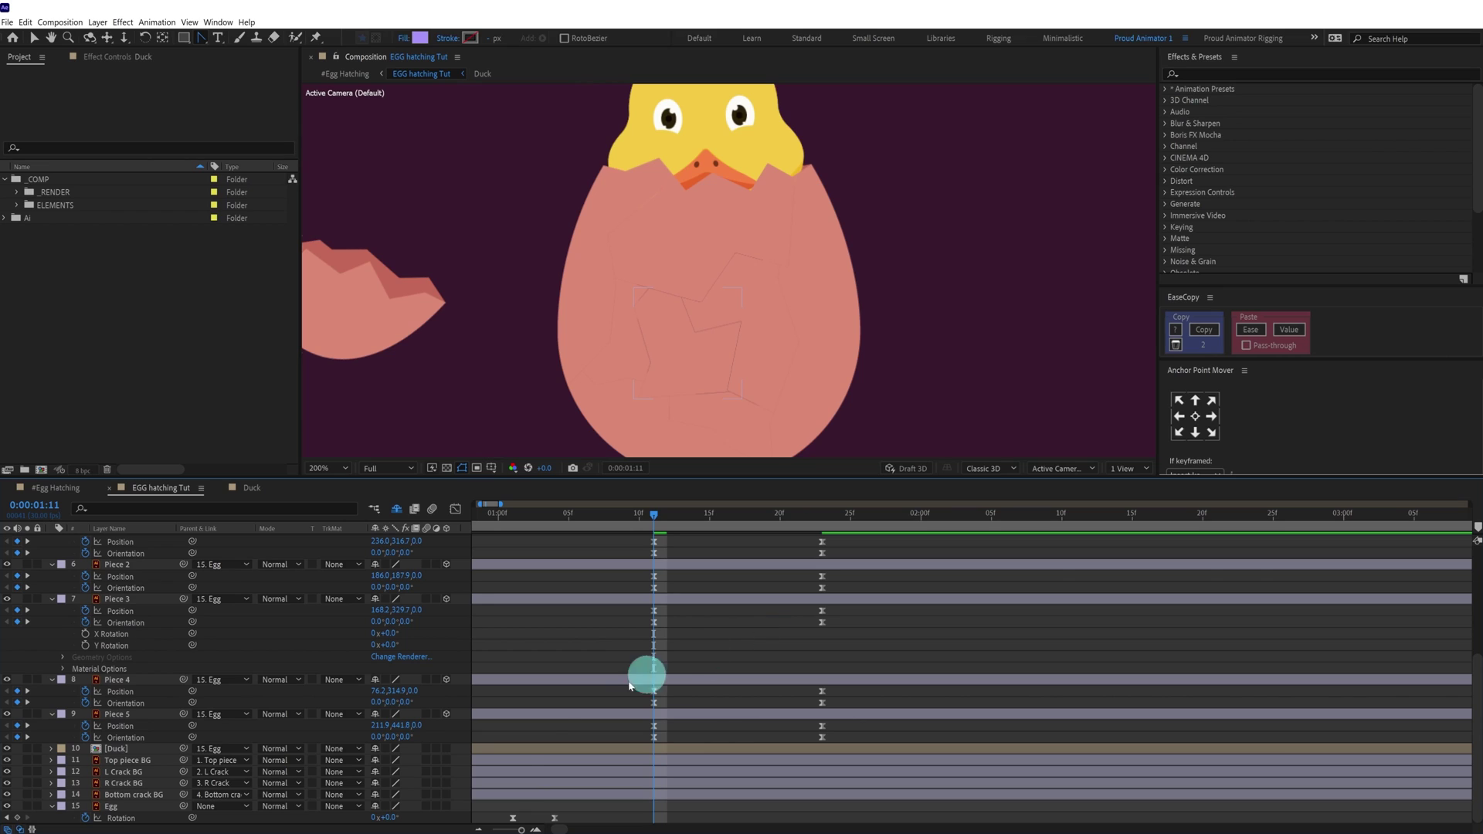
pyautogui.click(512, 759)
pyautogui.doubleClick(131, 750)
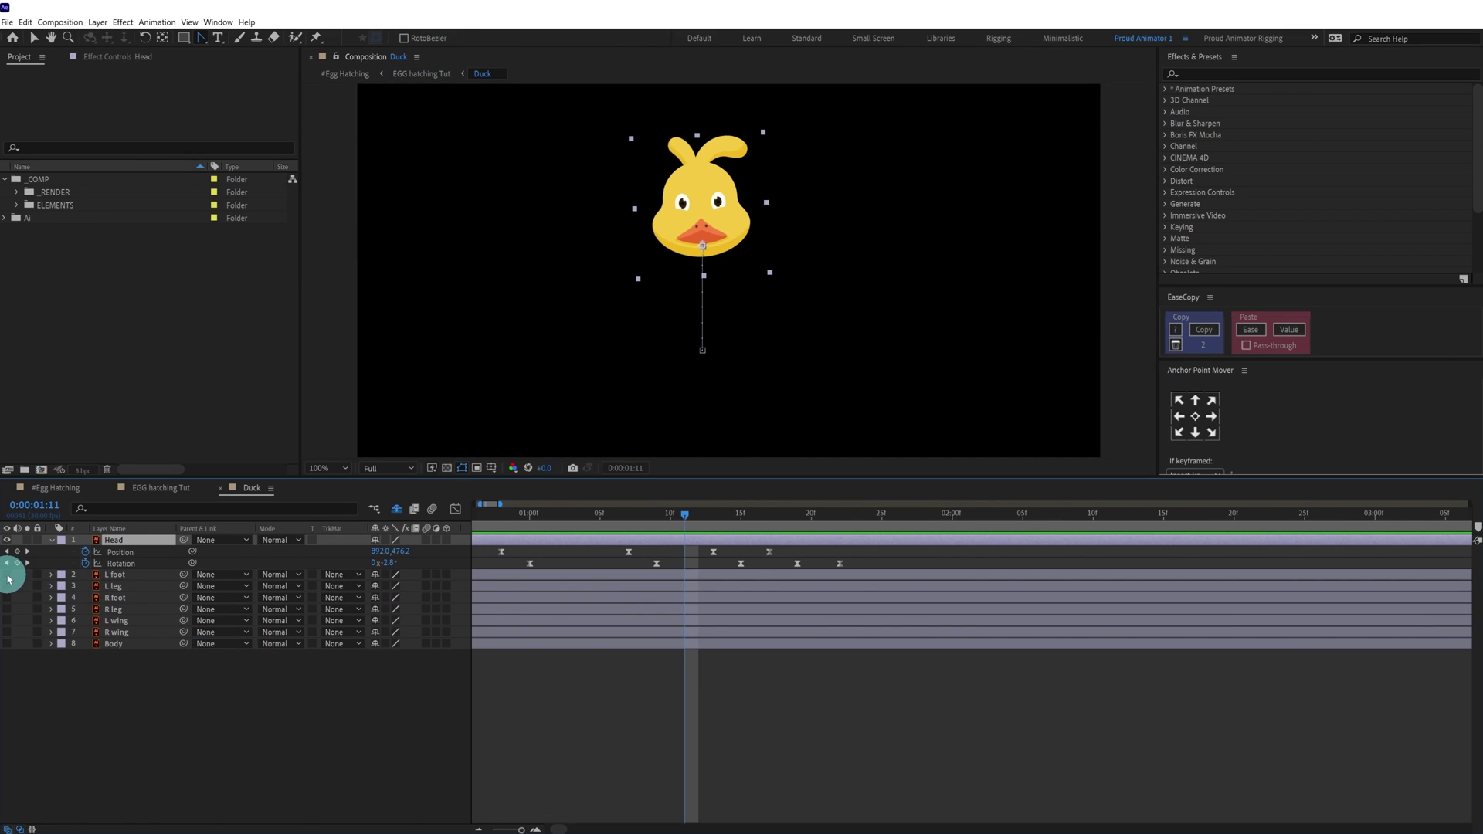
pyautogui.click(7, 644)
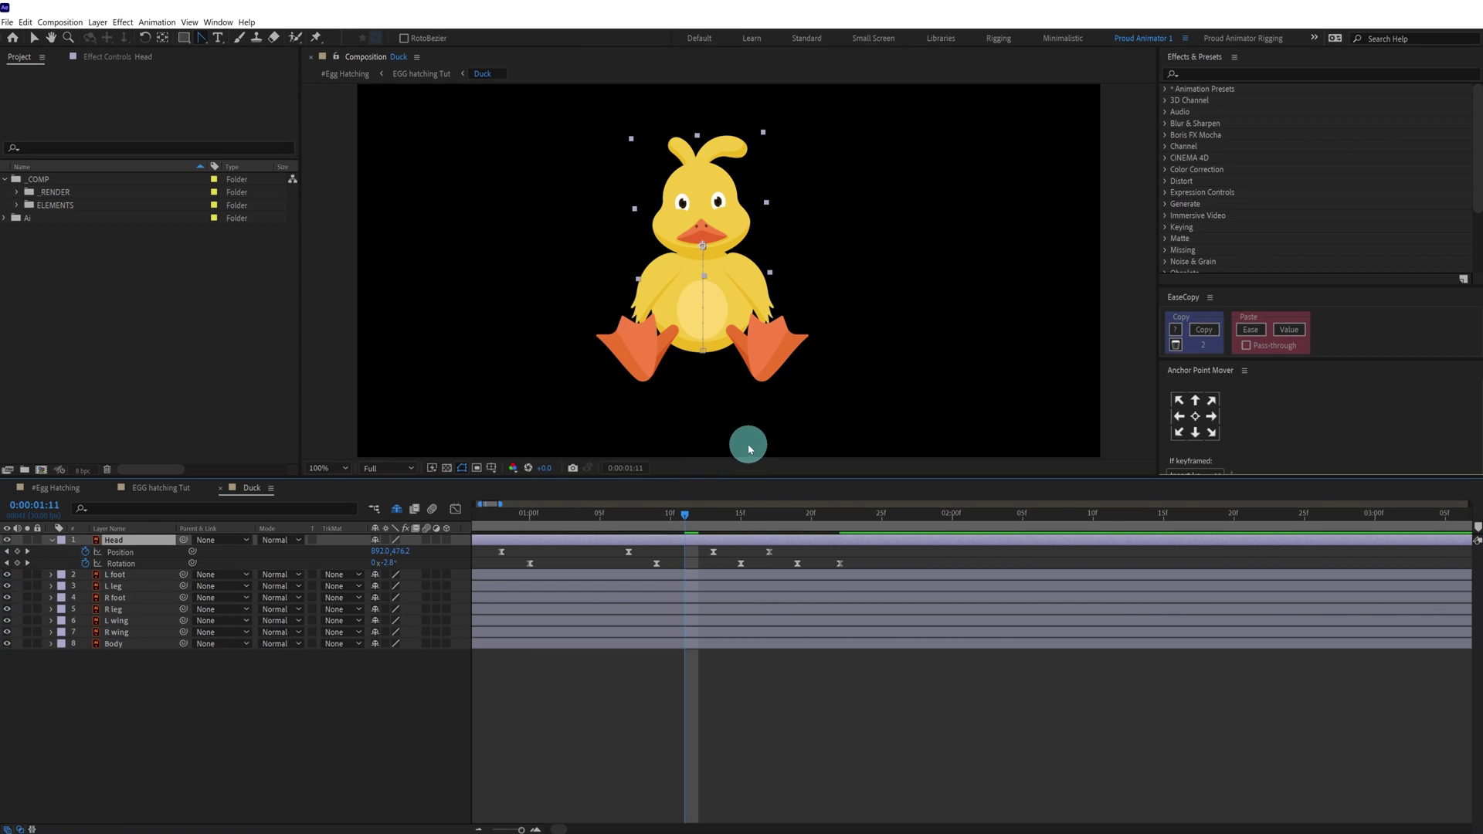
# Trim the start of layers L foot through Body to 0:00:01:11 and check the duck in the EGG hatching Tut comp
pyautogui.click(632, 575)
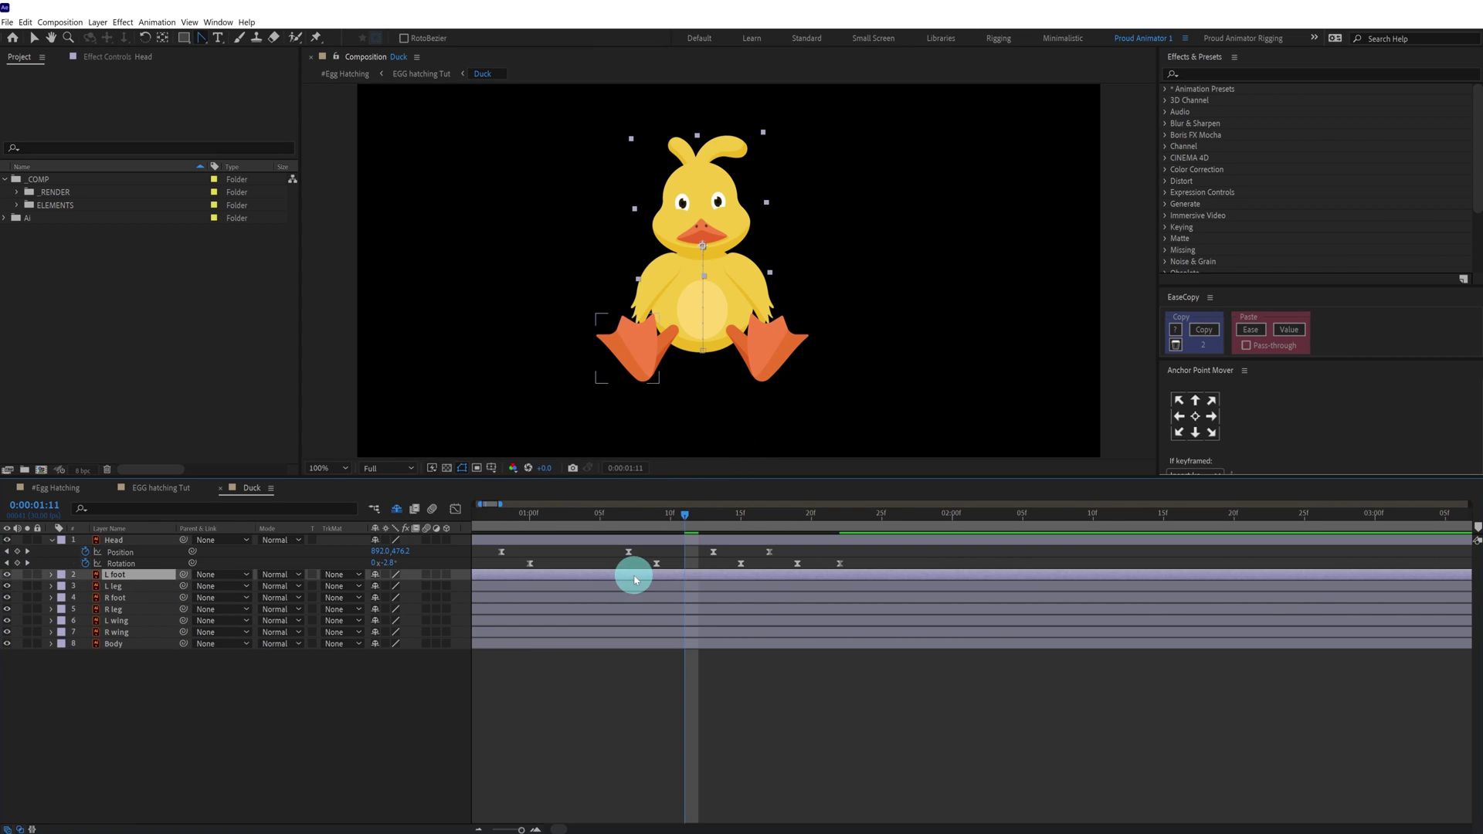
pyautogui.keyDown('shift'); pyautogui.click(635, 644); pyautogui.keyUp('shift')
pyautogui.hotkey('alt', '[')
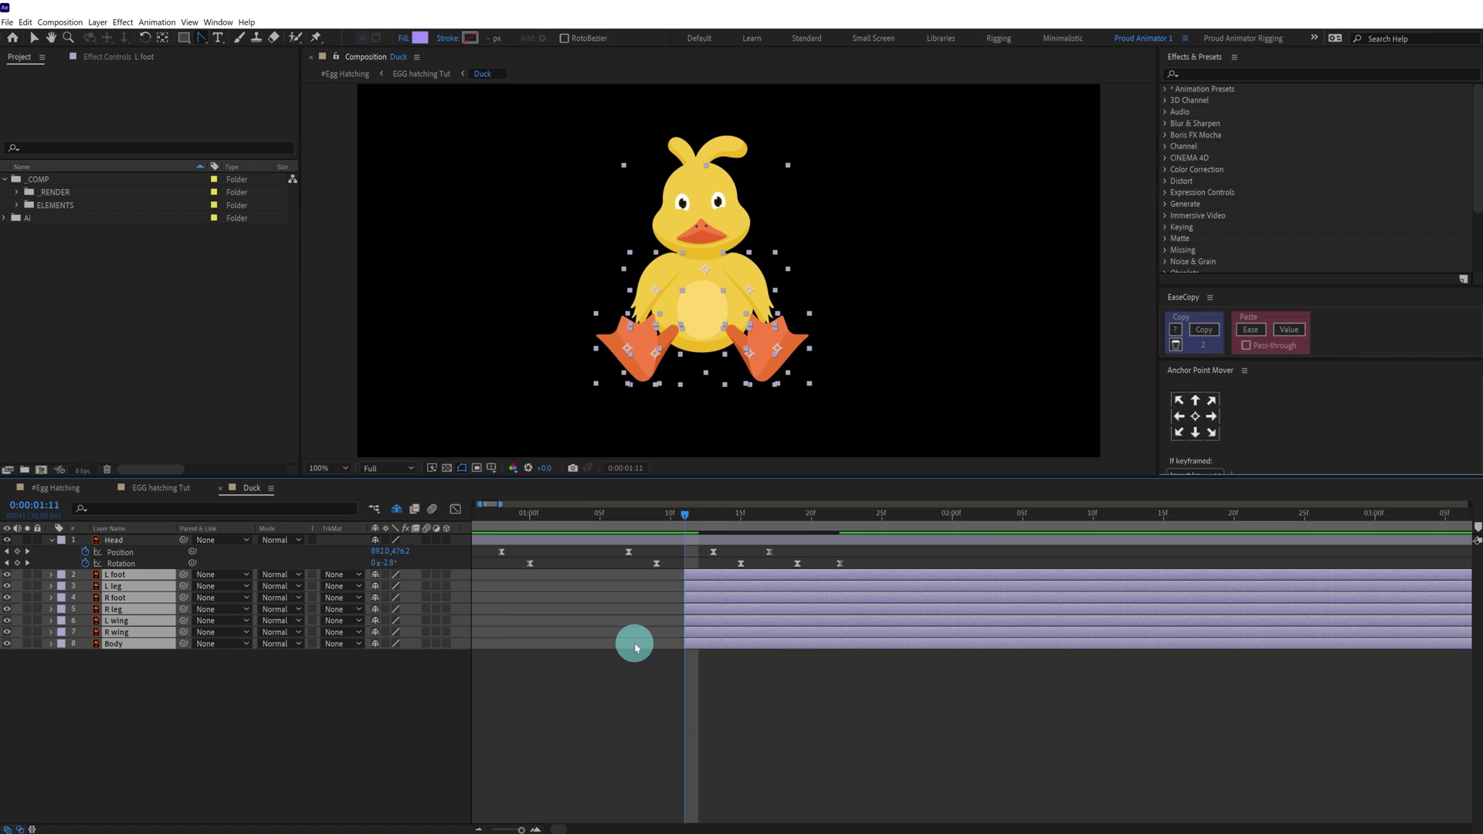
pyautogui.click(161, 488)
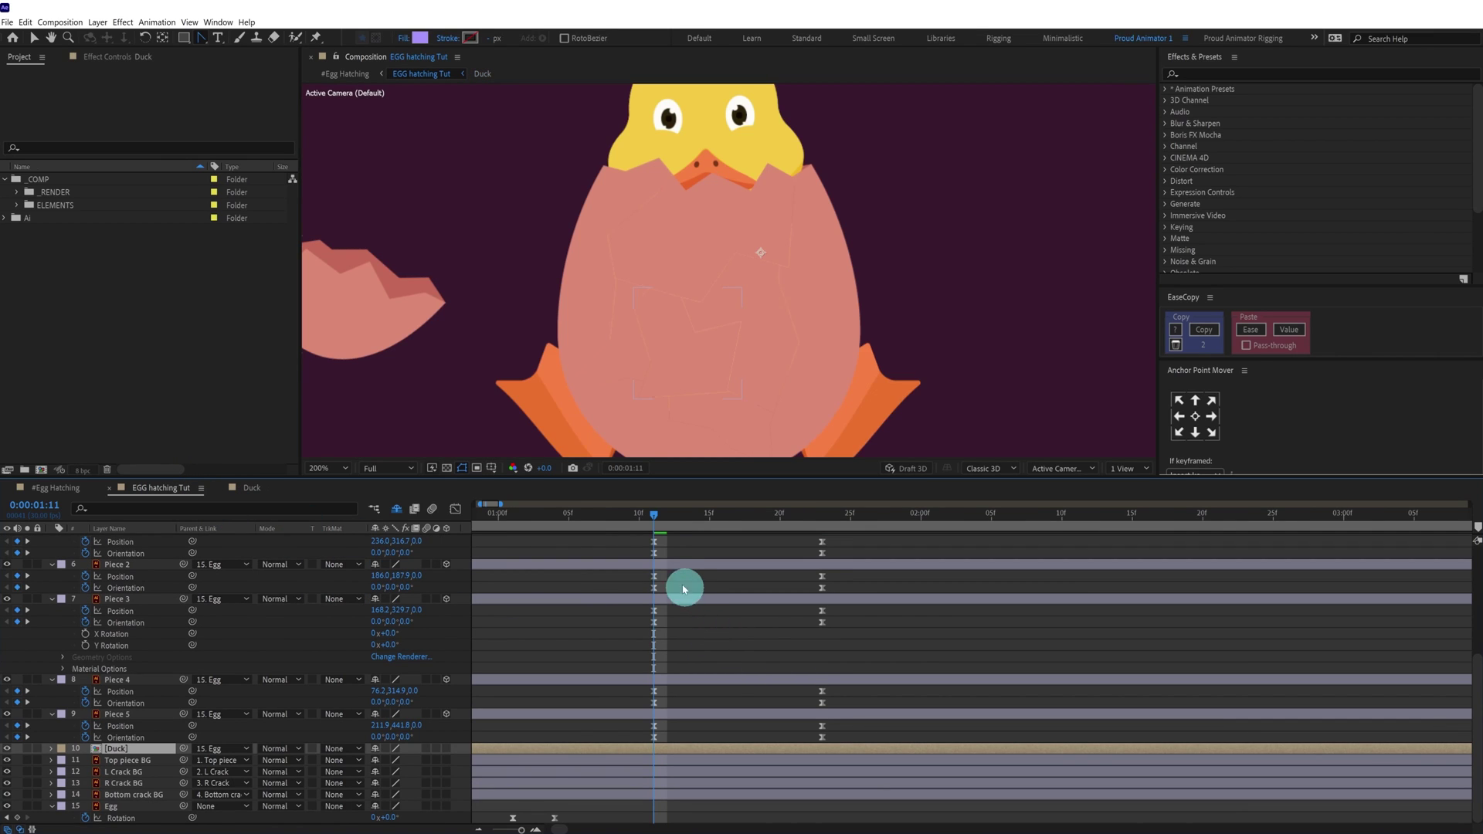
pyautogui.click(653, 544)
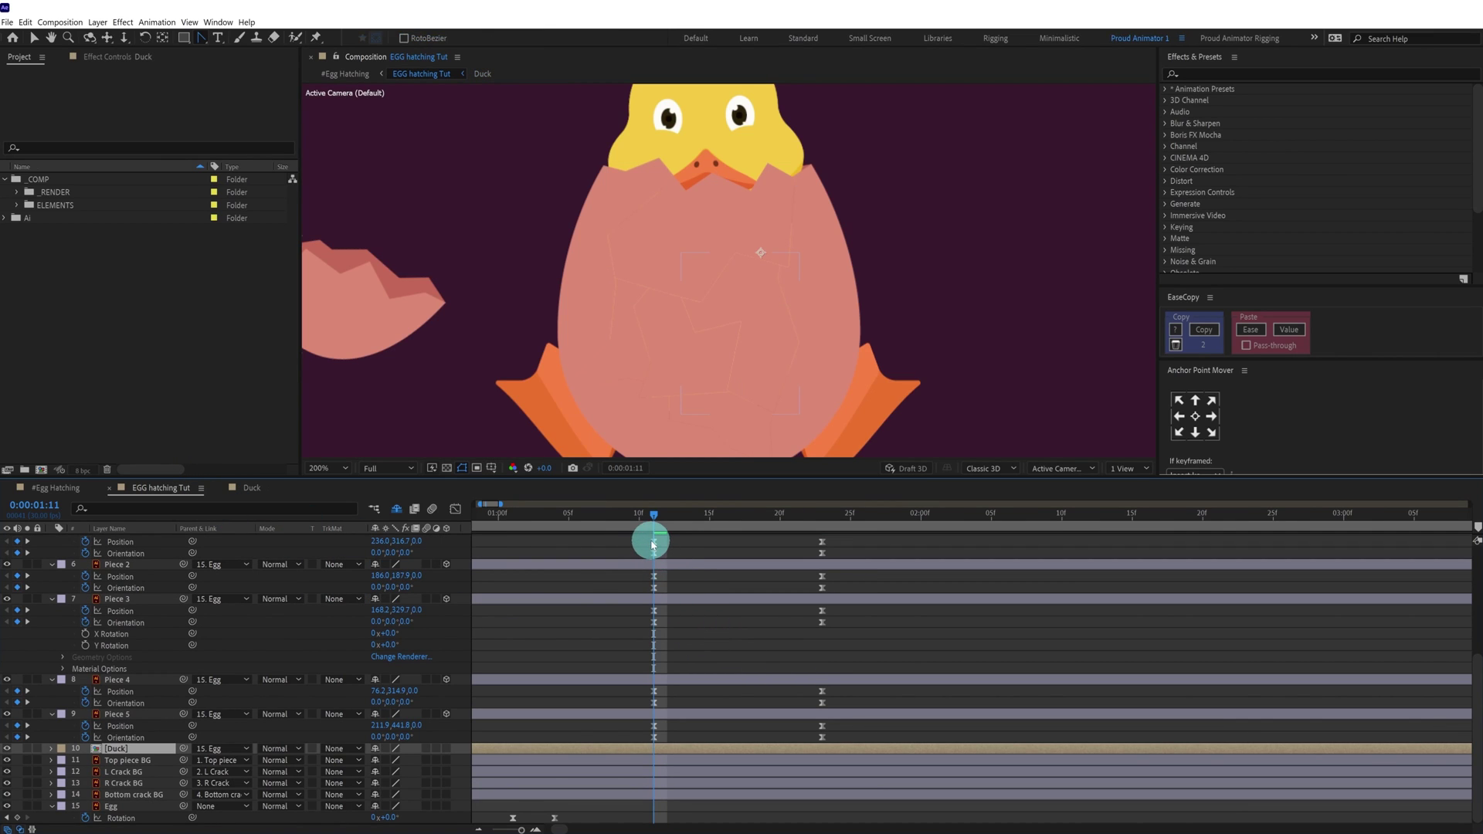
# In the Duck comp, precompose the L foot and L leg layers together as "L foot"
pyautogui.click(253, 488)
pyautogui.click(714, 713)
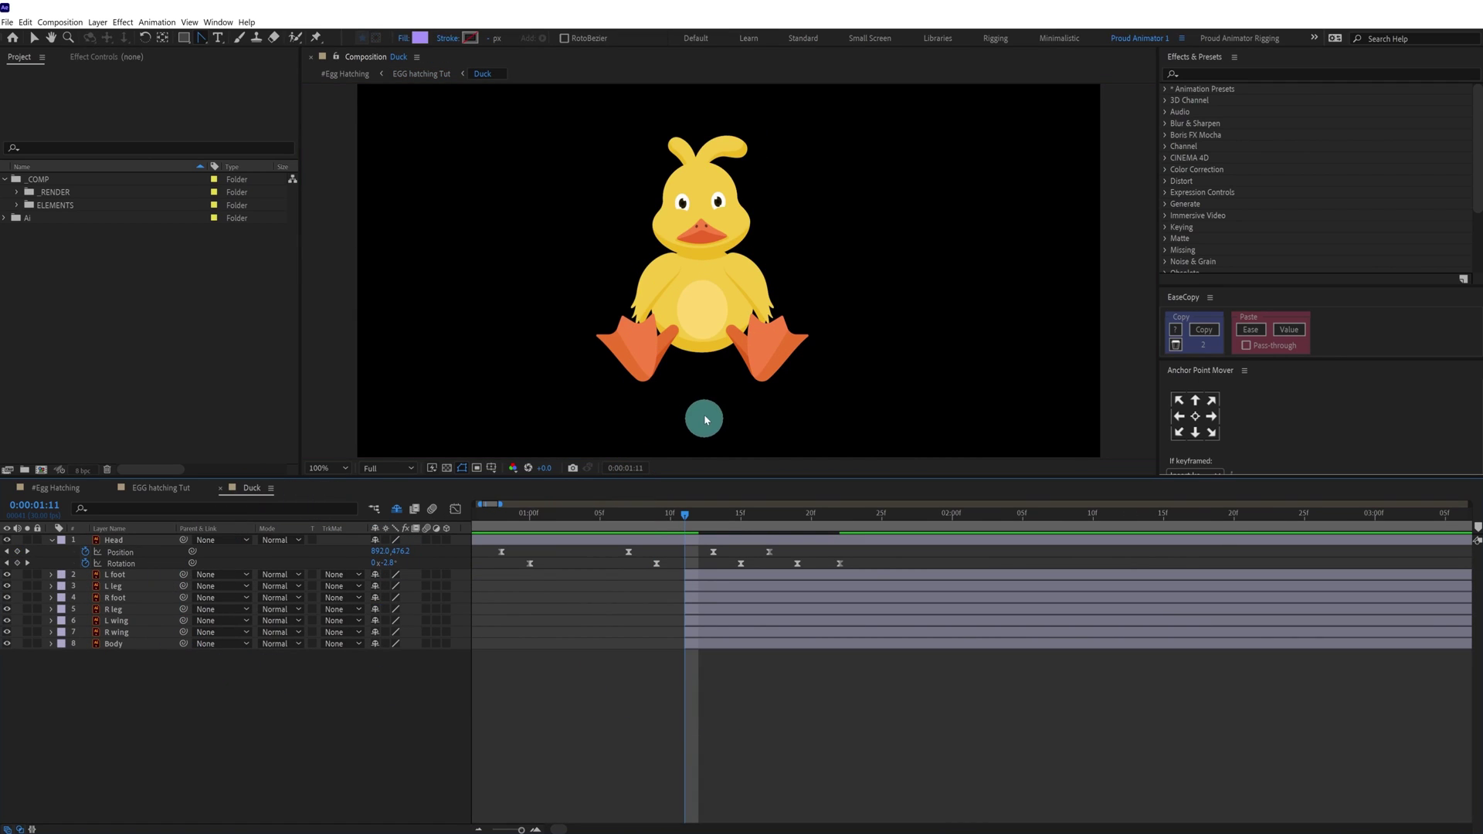
pyautogui.scroll(1, 629, 368)
pyautogui.moveTo(616, 372); pyautogui.dragTo(661, 307)
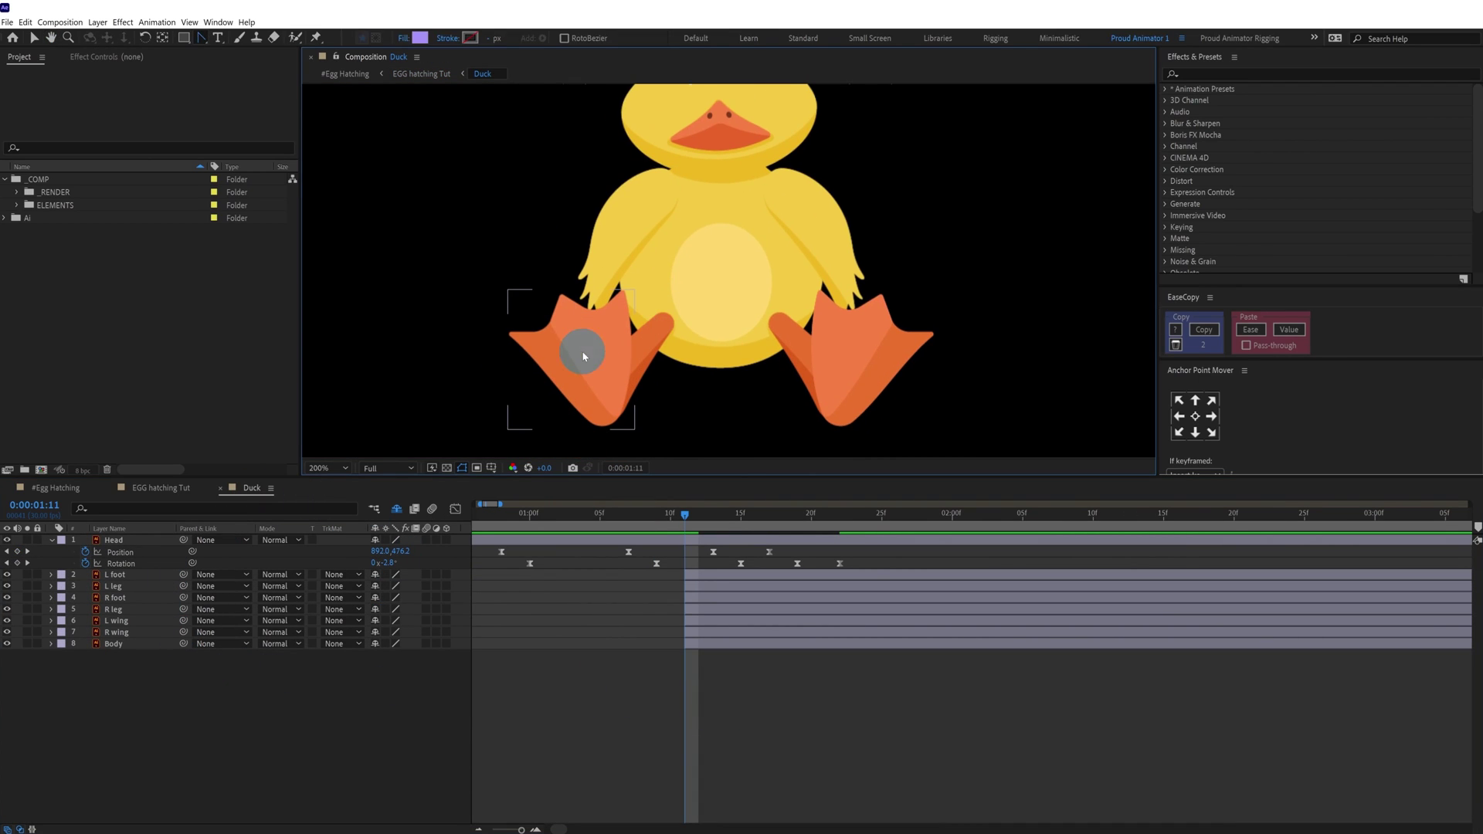
pyautogui.click(584, 356)
pyautogui.keyDown('shift'); pyautogui.click(654, 338); pyautogui.keyUp('shift')
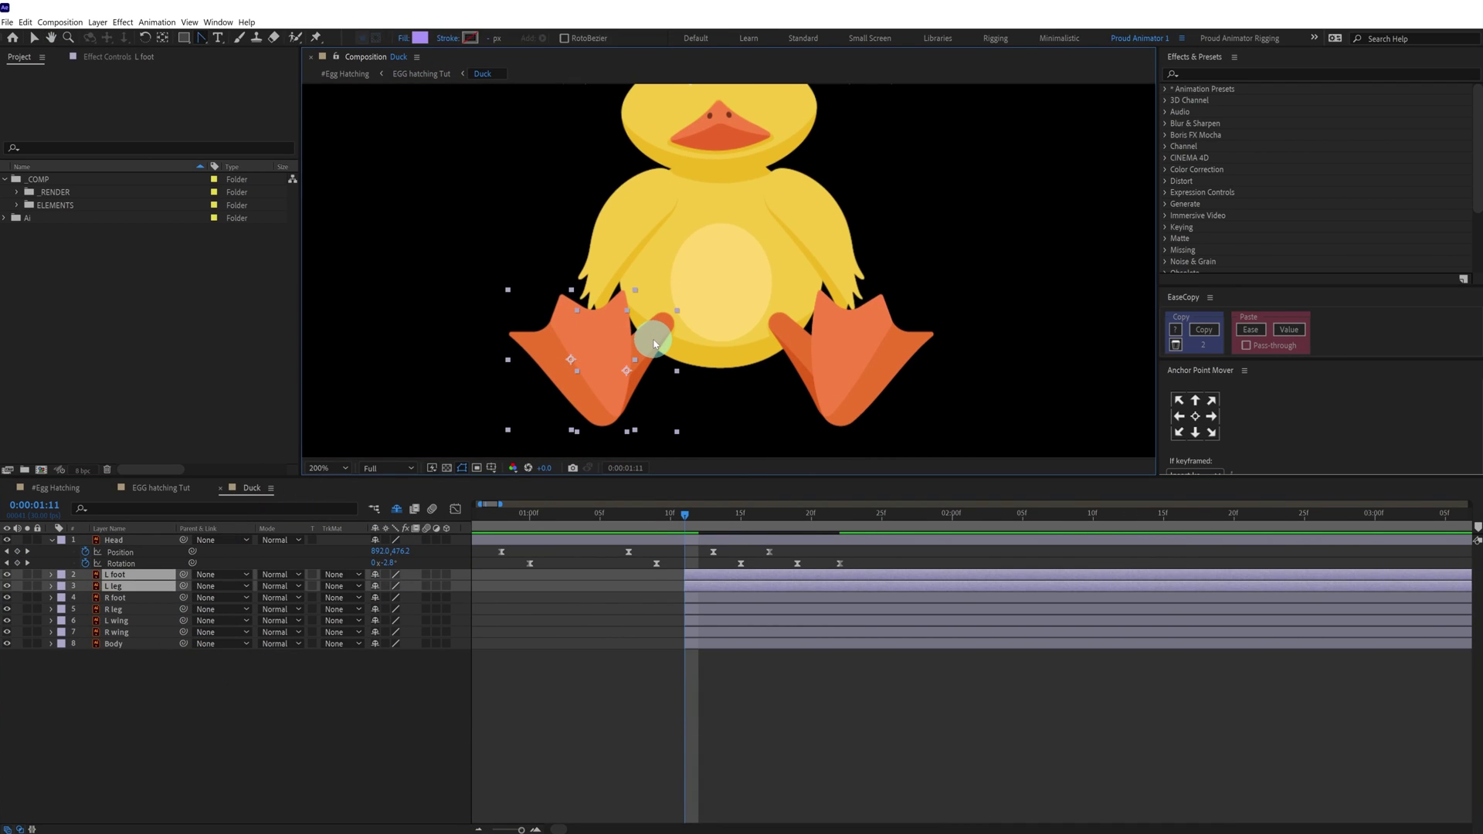
pyautogui.rightClick(134, 578)
pyautogui.click(201, 512)
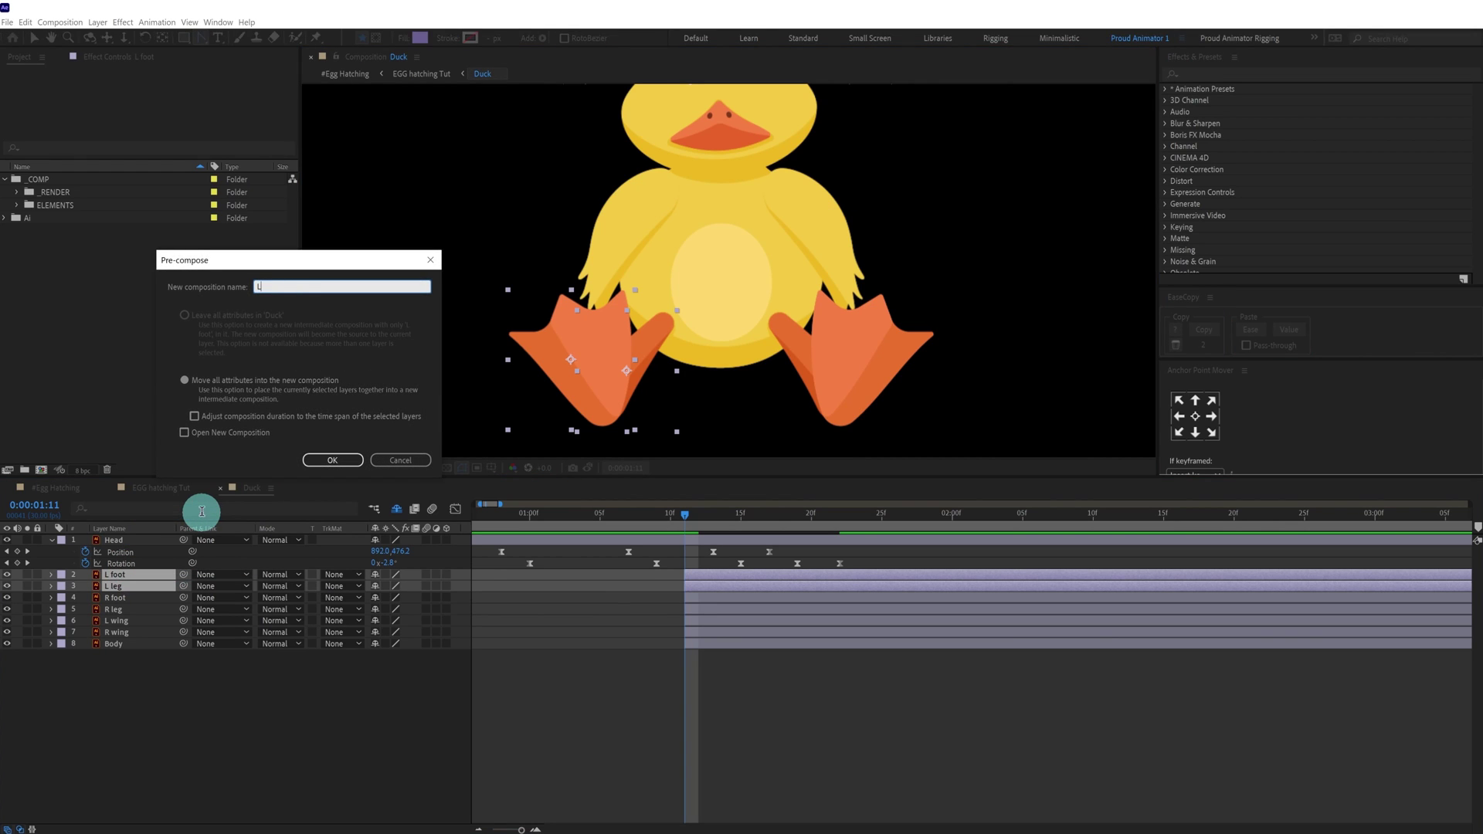
pyautogui.write('L foot')
pyautogui.press('Return')
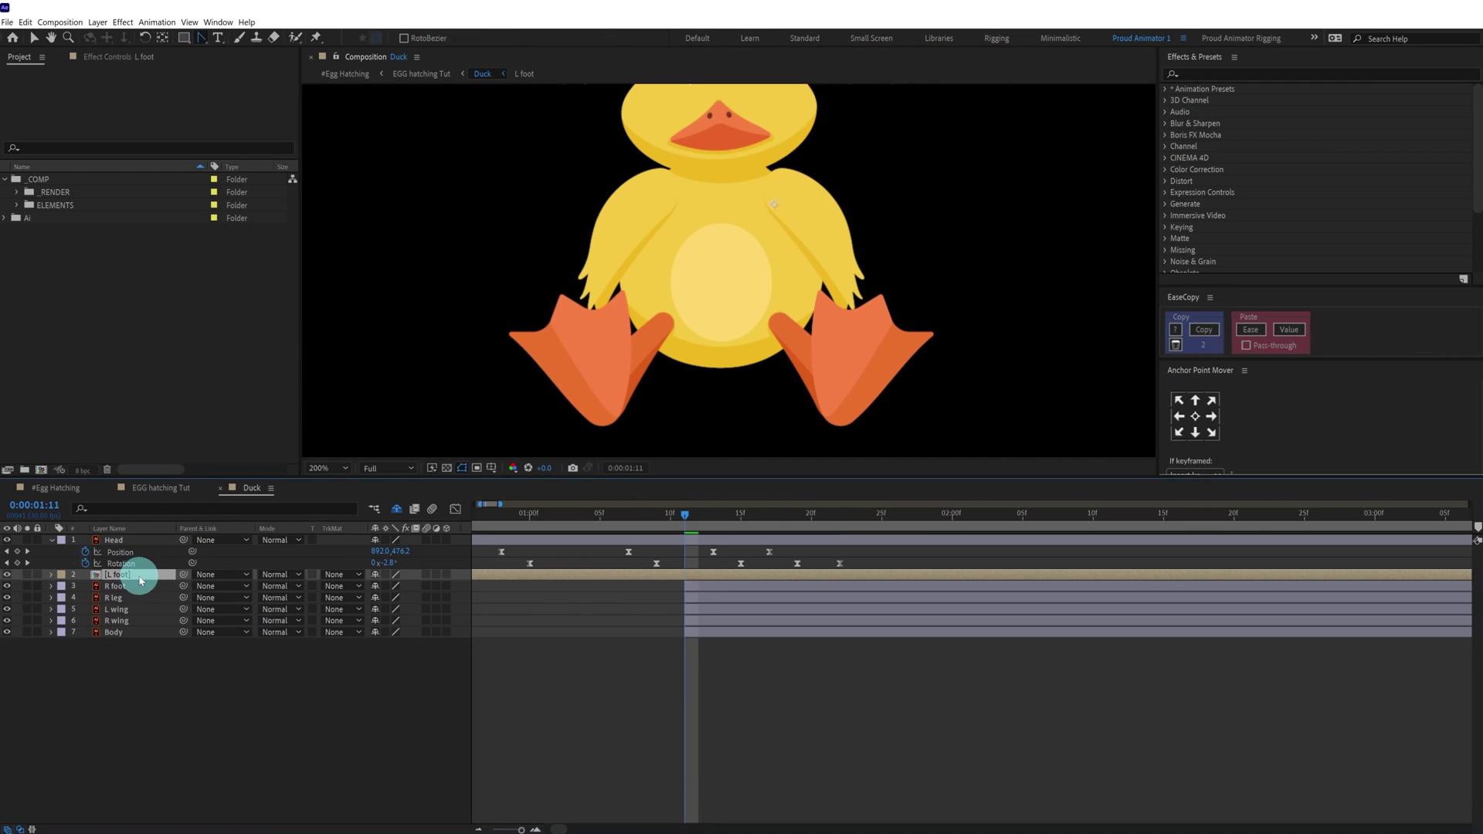
# Open the L foot precomp and move the L foot layer's anchor point down to the heel
pyautogui.doubleClick(139, 579)
pyautogui.scroll(1, 517, 341)
pyautogui.moveTo(517, 341); pyautogui.dragTo(680, 148)
pyautogui.moveTo(635, 284); pyautogui.dragTo(710, 195)
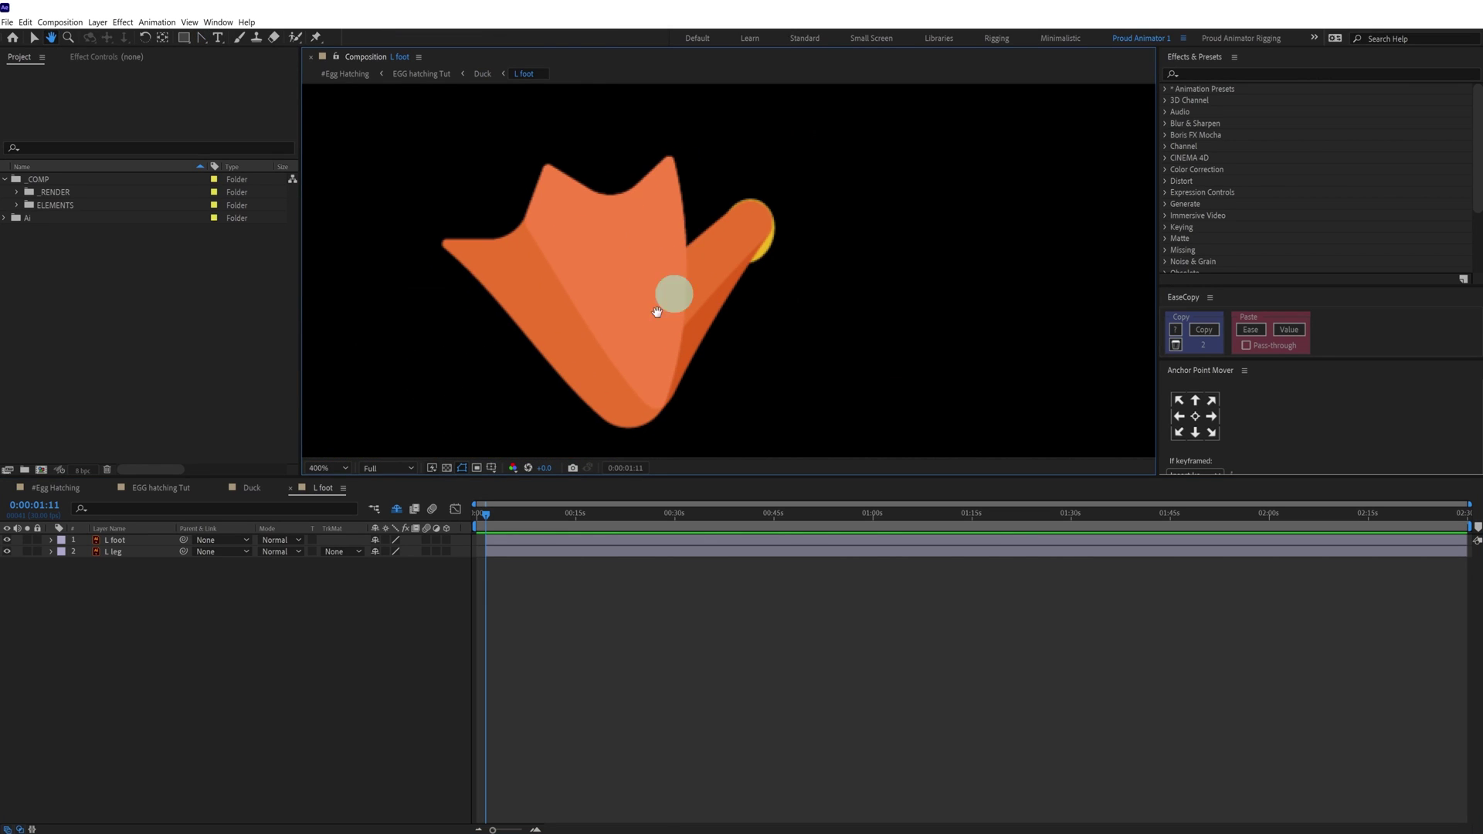
pyautogui.click(116, 540)
pyautogui.press('g')
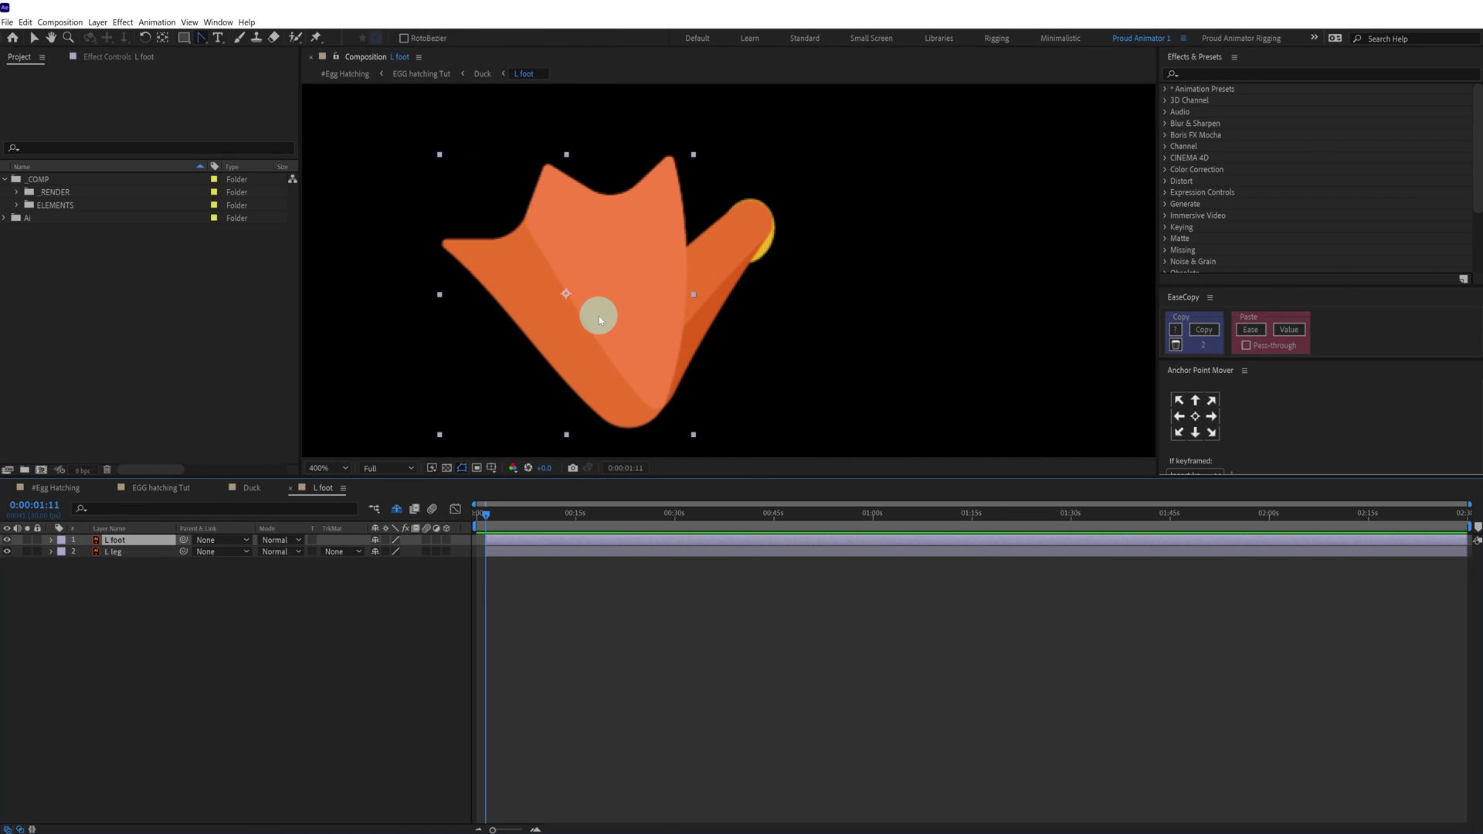
pyautogui.press('y')
pyautogui.moveTo(566, 295); pyautogui.dragTo(572, 307)
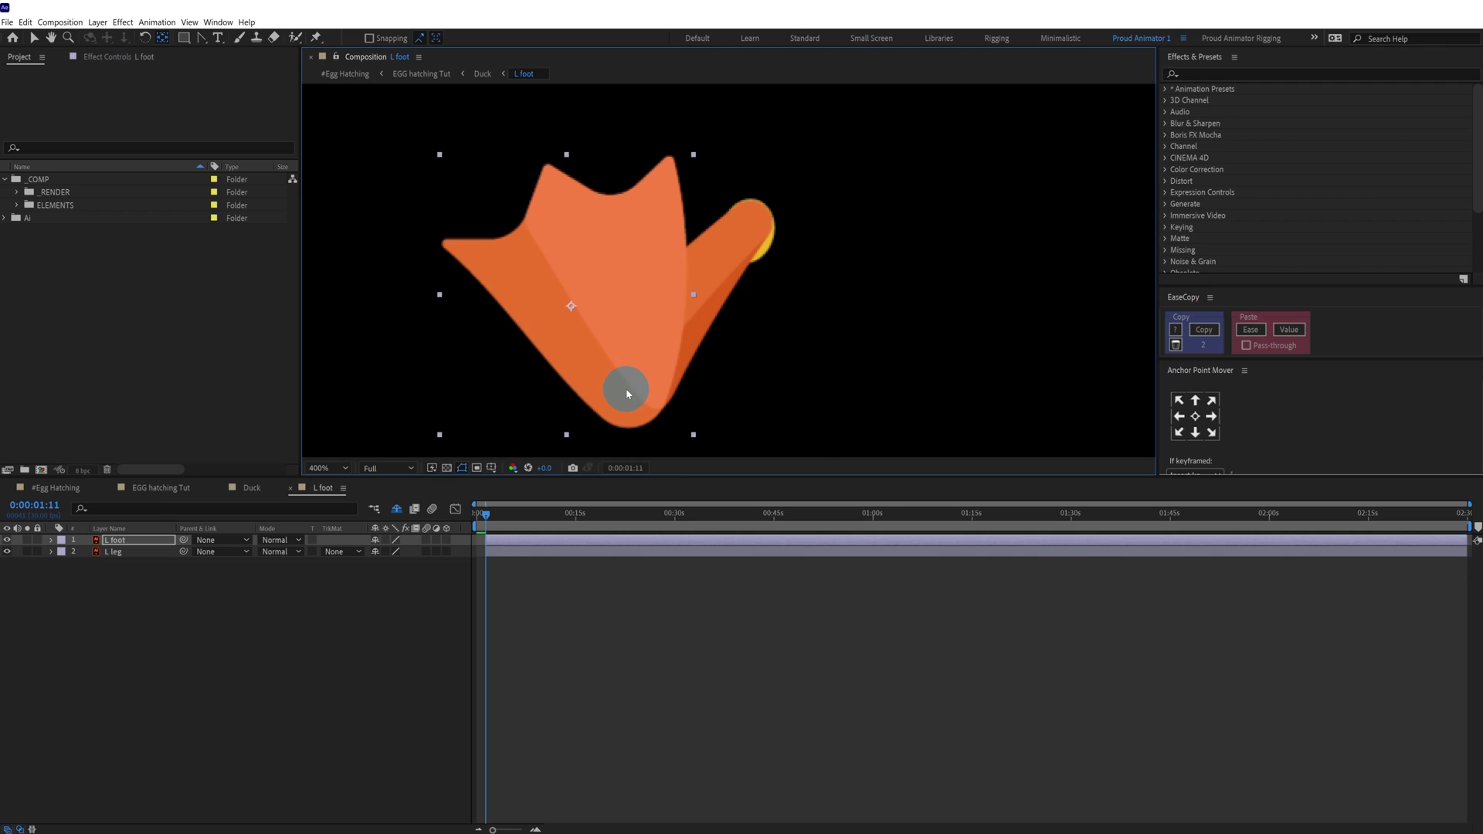
pyautogui.click(108, 566)
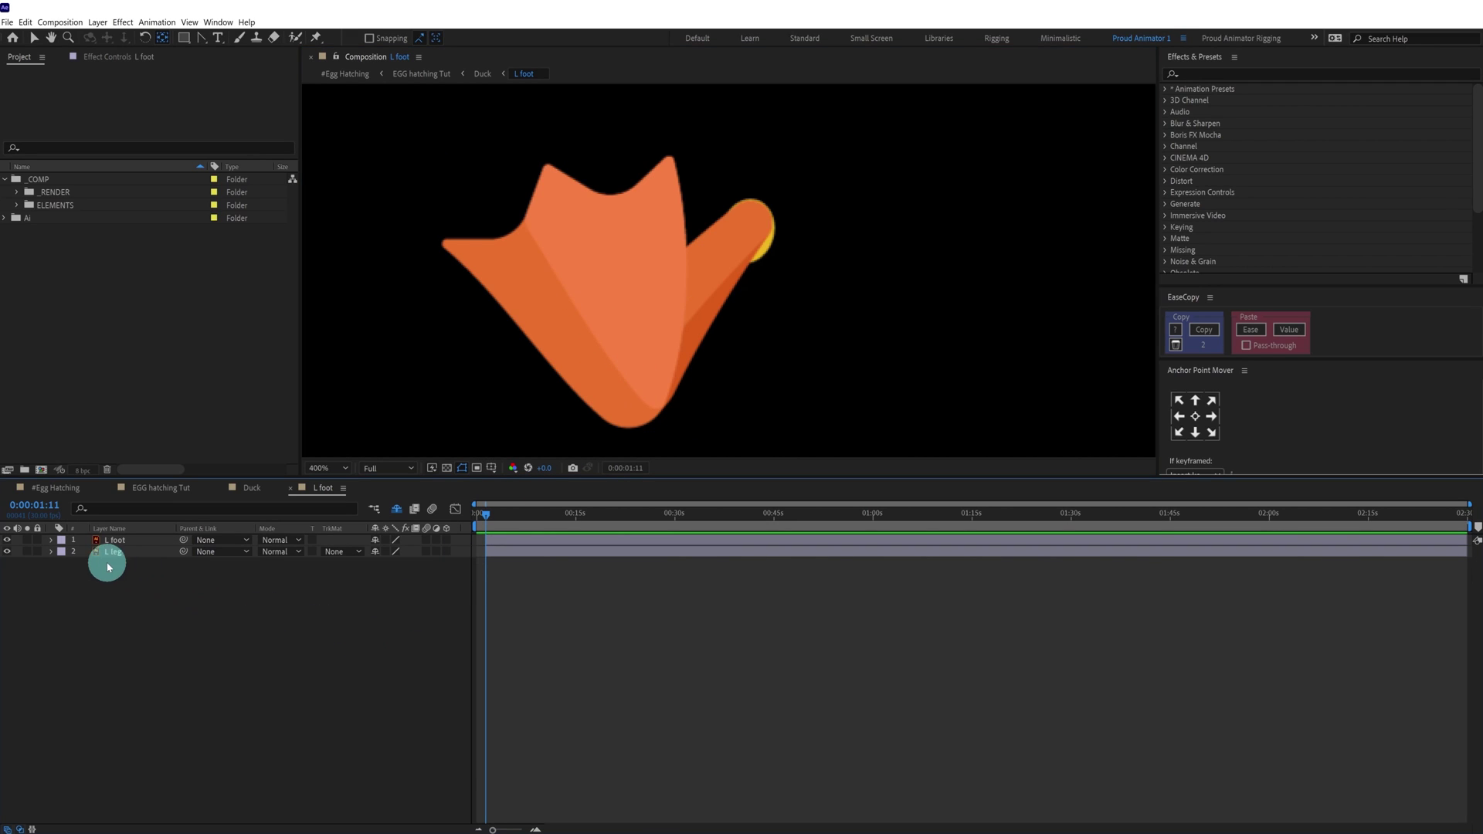
# Solo the L leg layer and place puppet pins at its upper end and at its lower end near the ankle
pyautogui.click(130, 553)
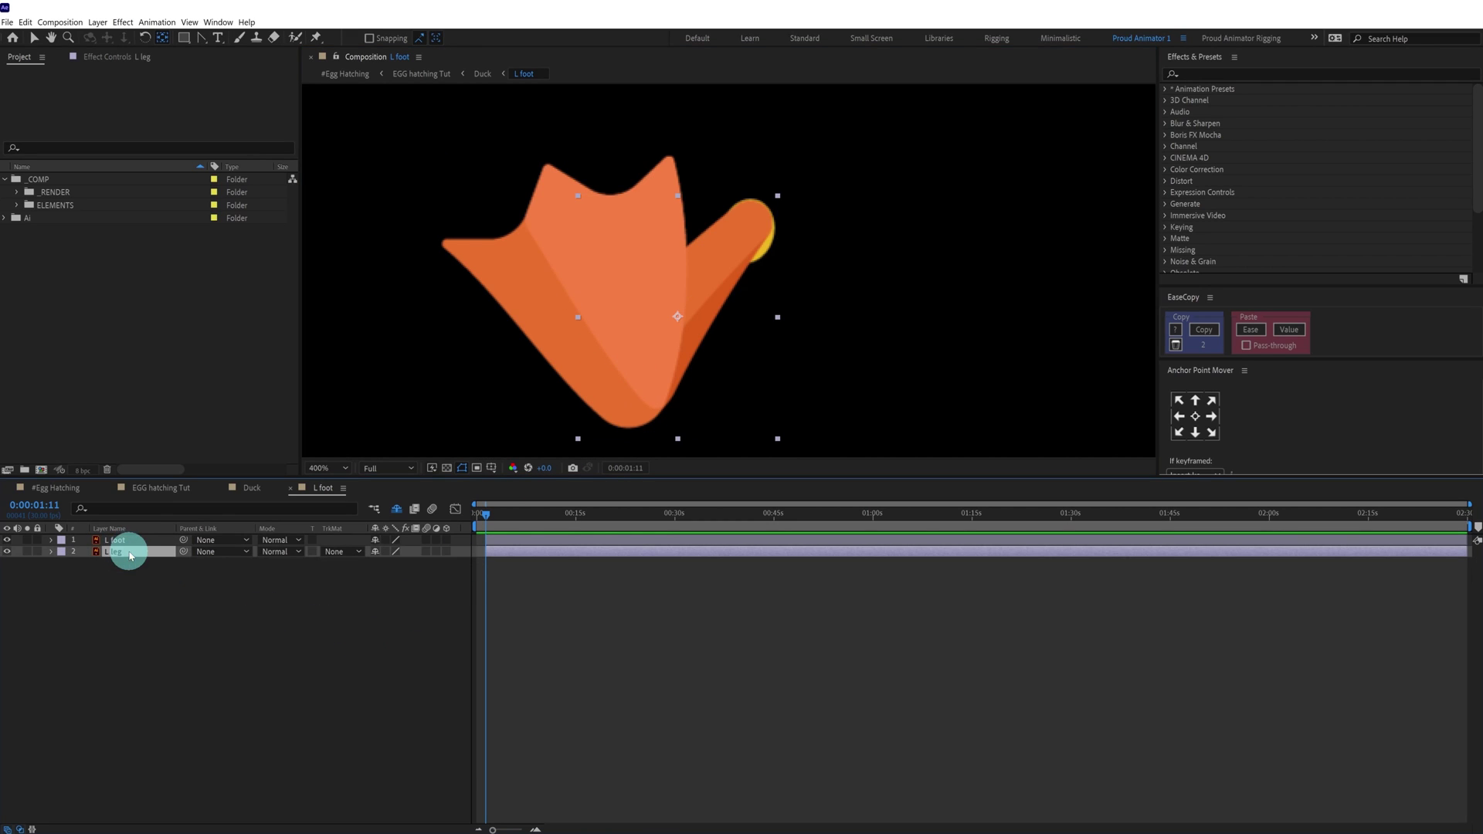
pyautogui.click(29, 551)
pyautogui.click(324, 32)
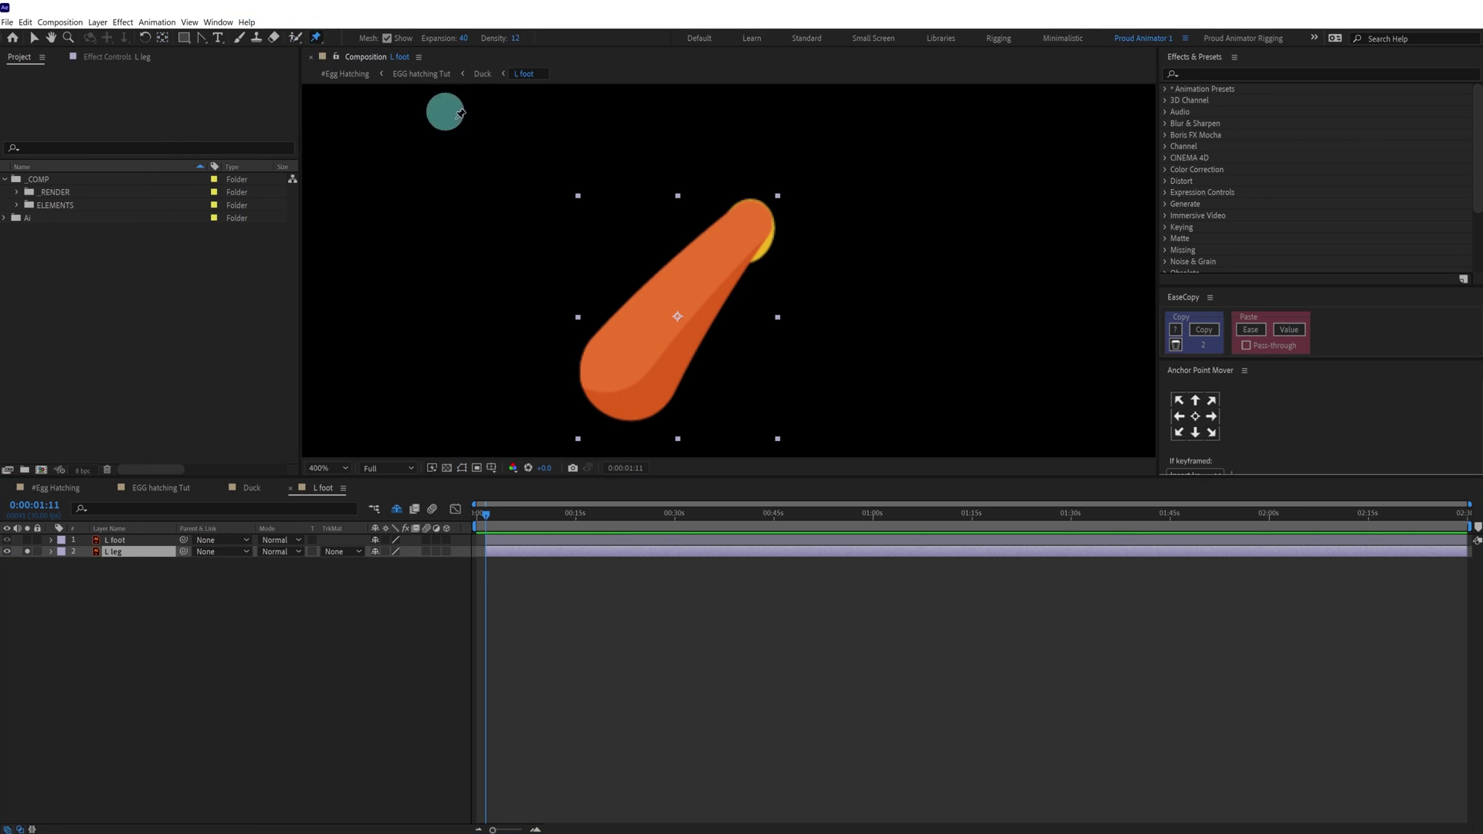
pyautogui.click(755, 218)
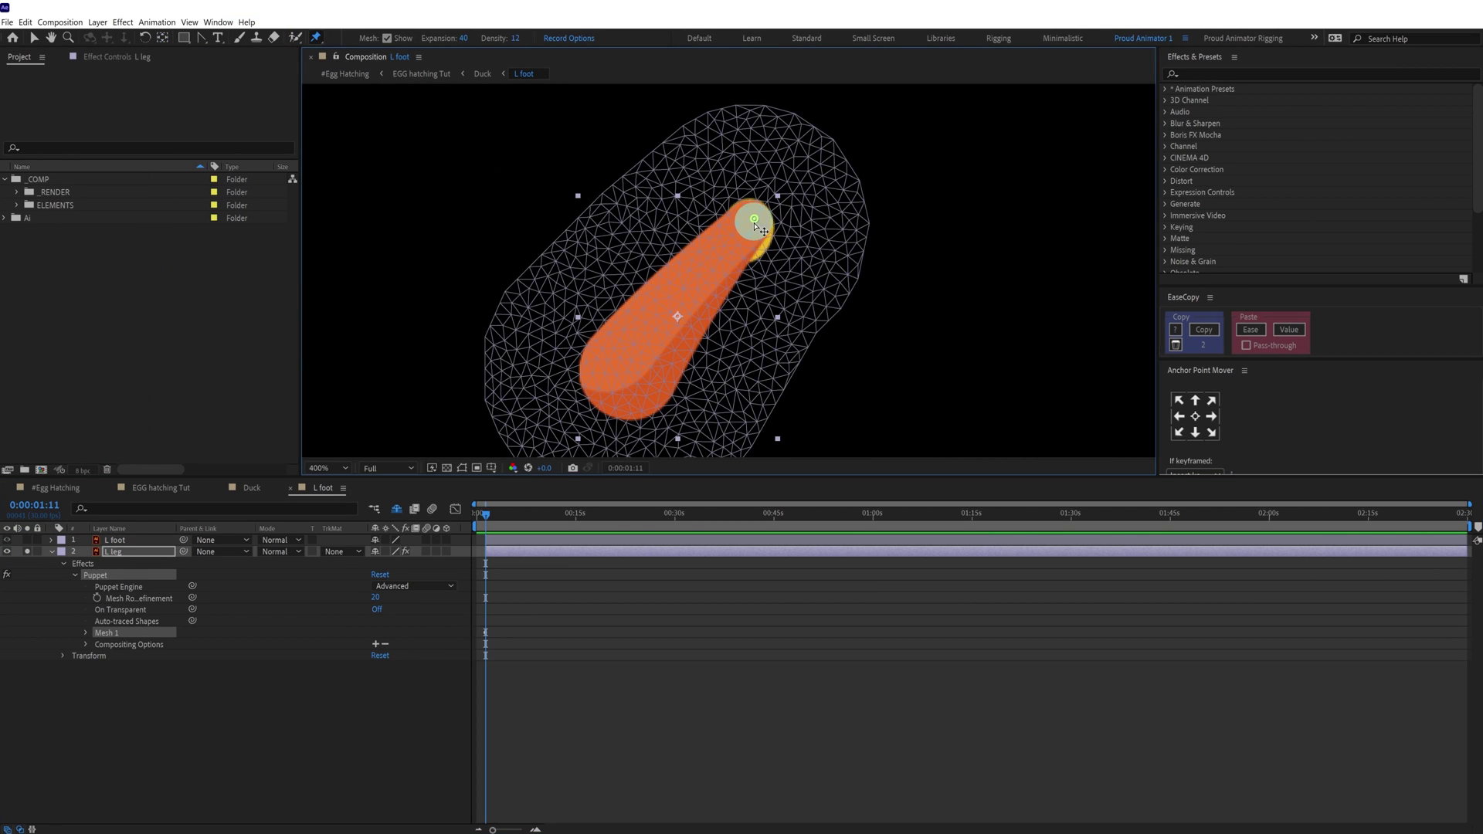
pyautogui.click(616, 384)
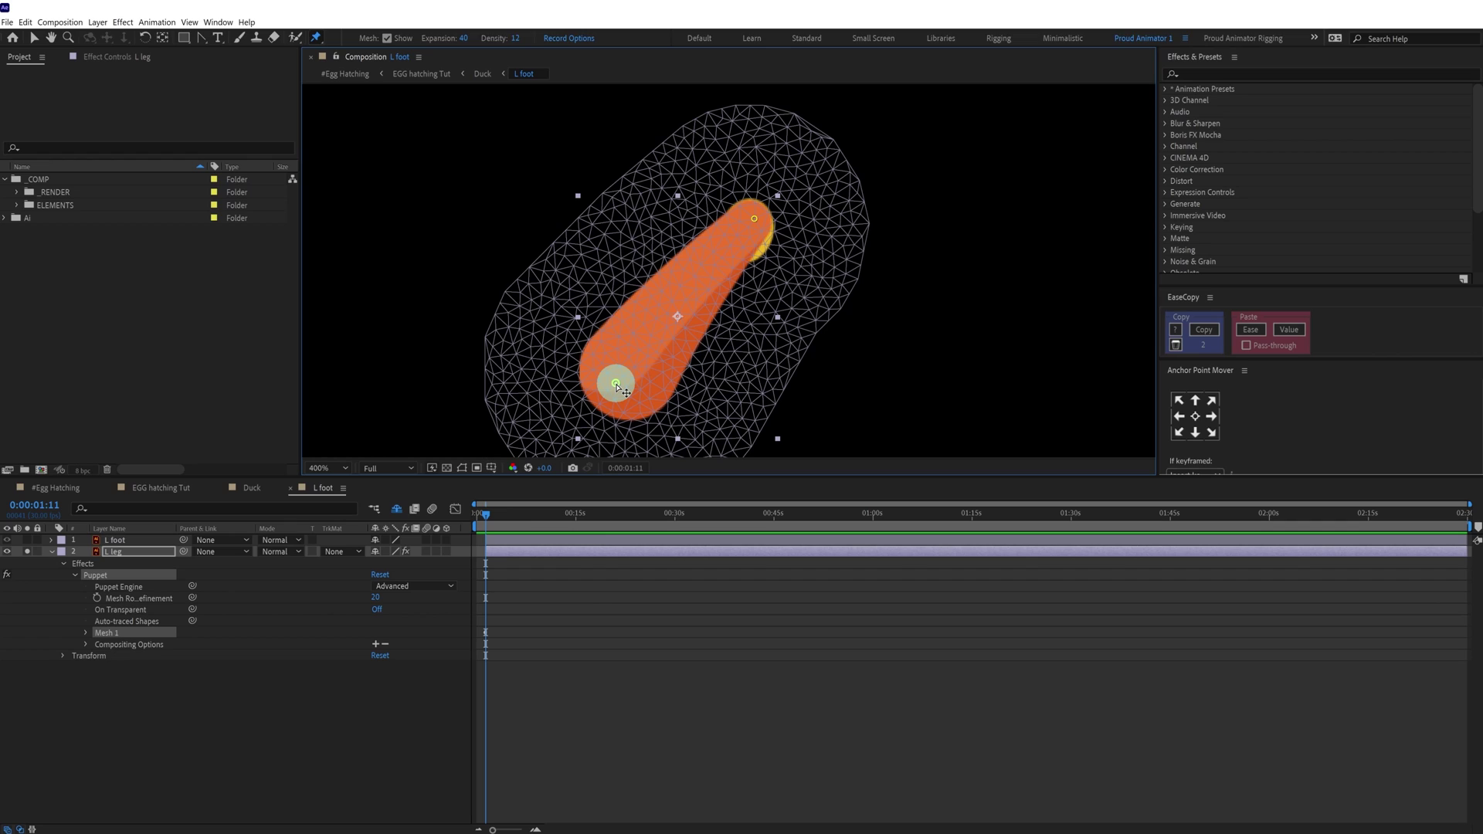
# Generate Duik bones for the two puppet pins on L leg
pyautogui.click(129, 583)
pyautogui.click(101, 578)
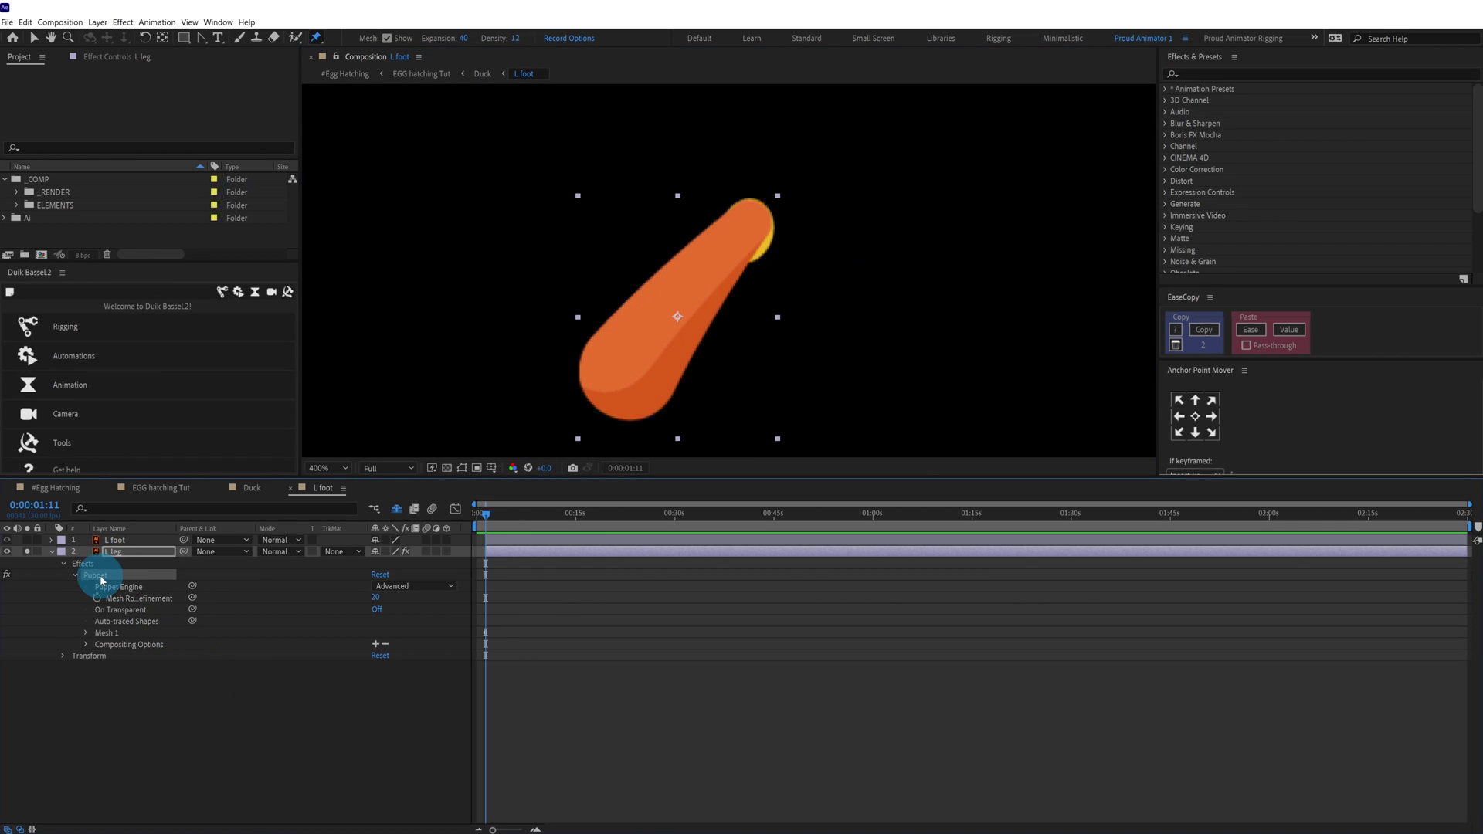
pyautogui.click(213, 296)
pyautogui.click(67, 429)
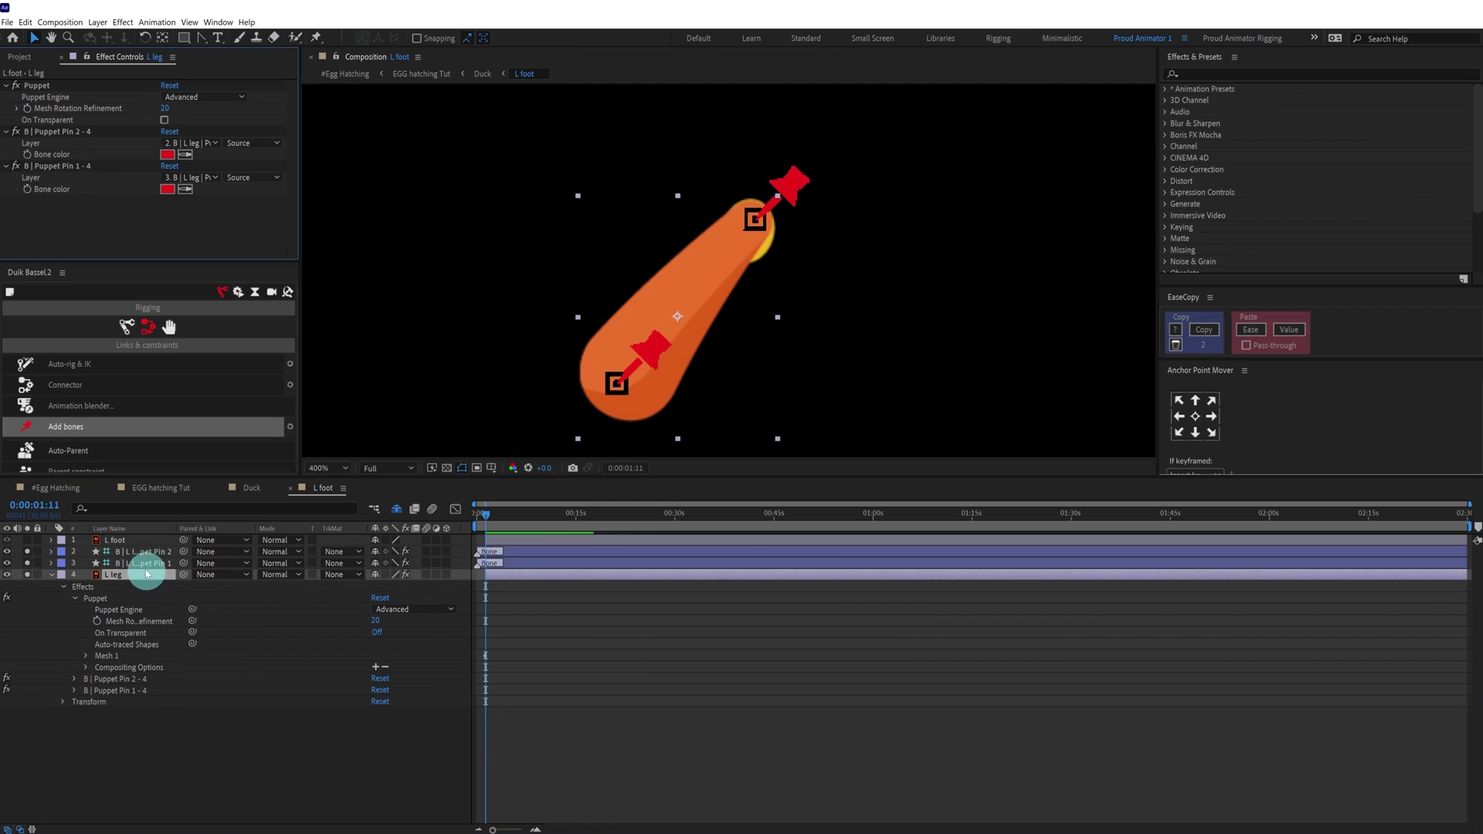
# Rename the upper bone to 1 and the ankle bone to 2, and parent bone 2 to bone 1
pyautogui.click(158, 562)
pyautogui.click(159, 552)
pyautogui.press('Return')
pyautogui.write('2')
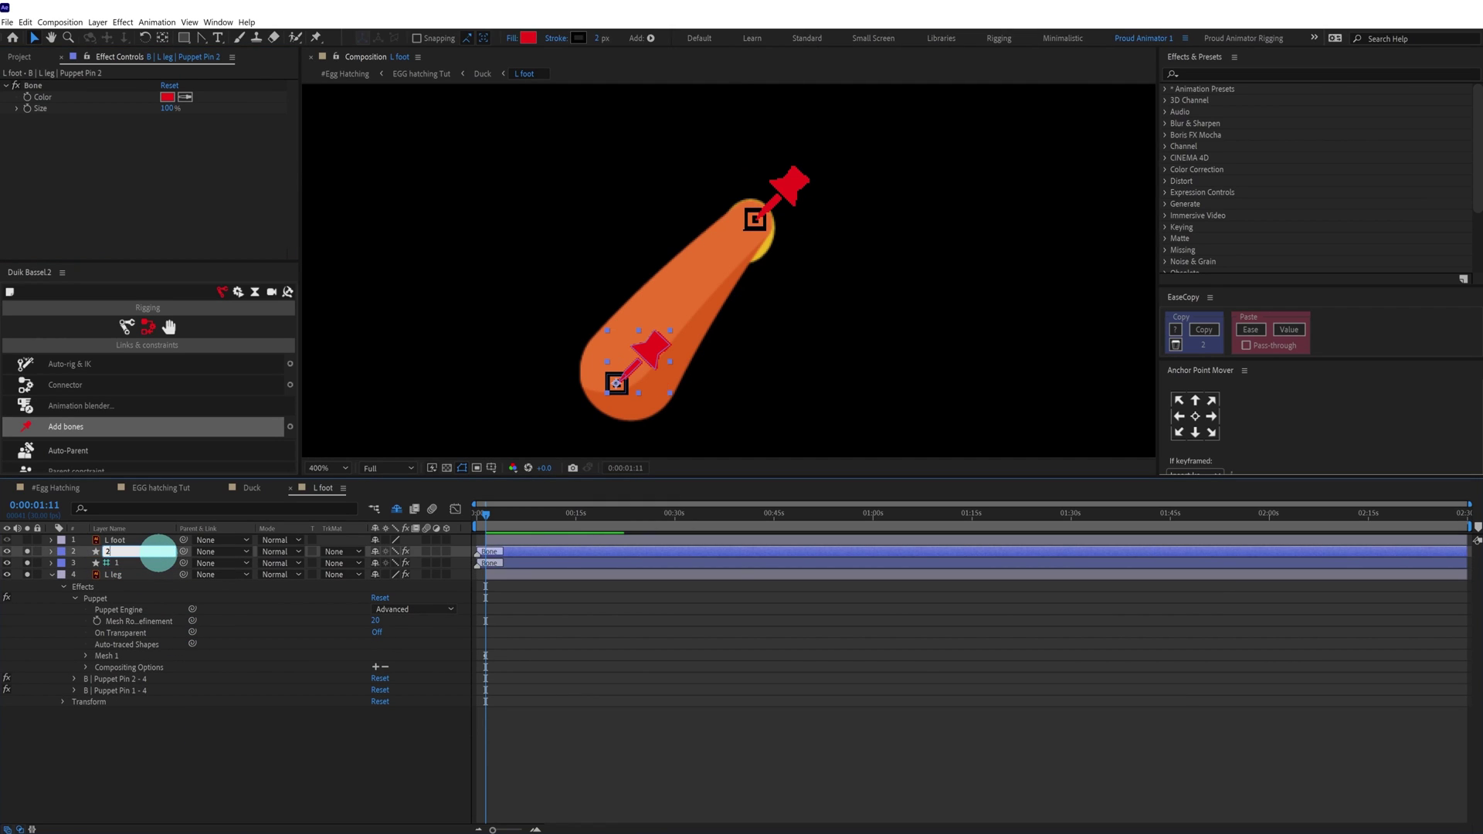
pyautogui.moveTo(195, 560); pyautogui.dragTo(146, 563)
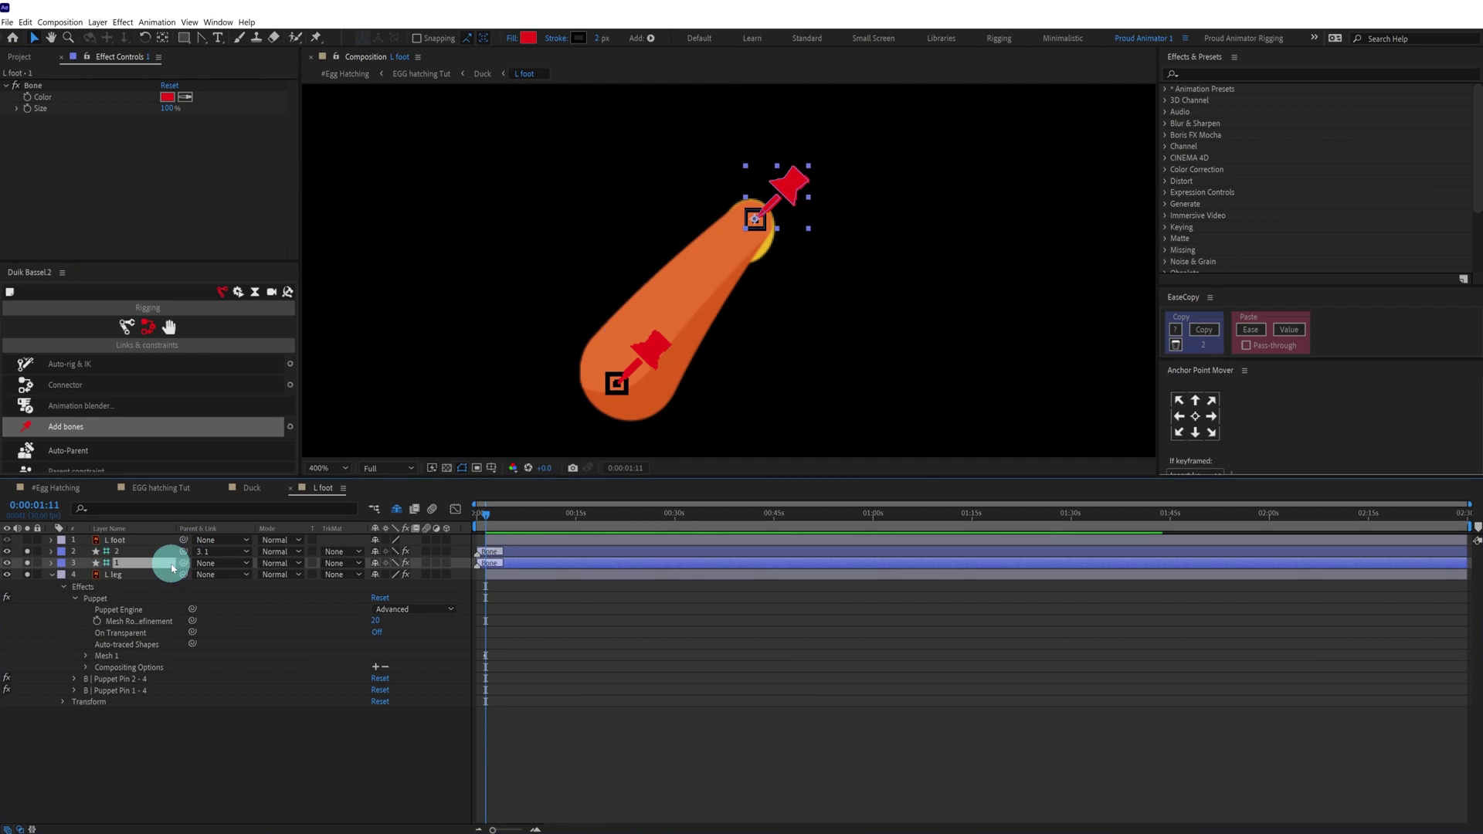
# Turn off solo for the leg and bone layers and parent the L foot layer to bone 2
pyautogui.moveTo(27, 552); pyautogui.dragTo(27, 577)
pyautogui.click(114, 541)
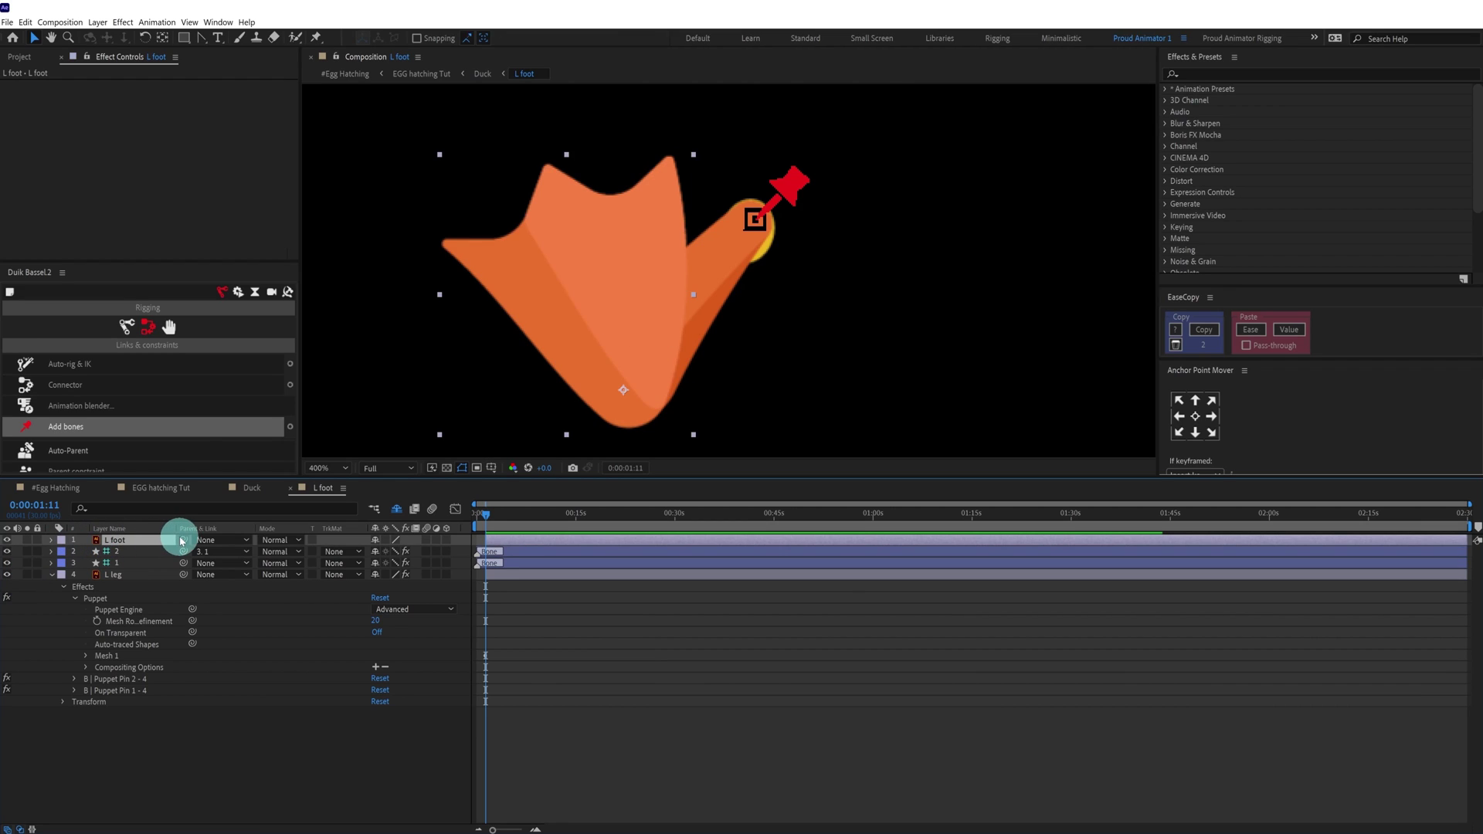
pyautogui.moveTo(183, 540); pyautogui.dragTo(123, 557)
# Keyframe bone 2's Position at 0:00:01:11 and go to 0:00:01:23 for the foot's rest pose keyframe
pyautogui.click(124, 556)
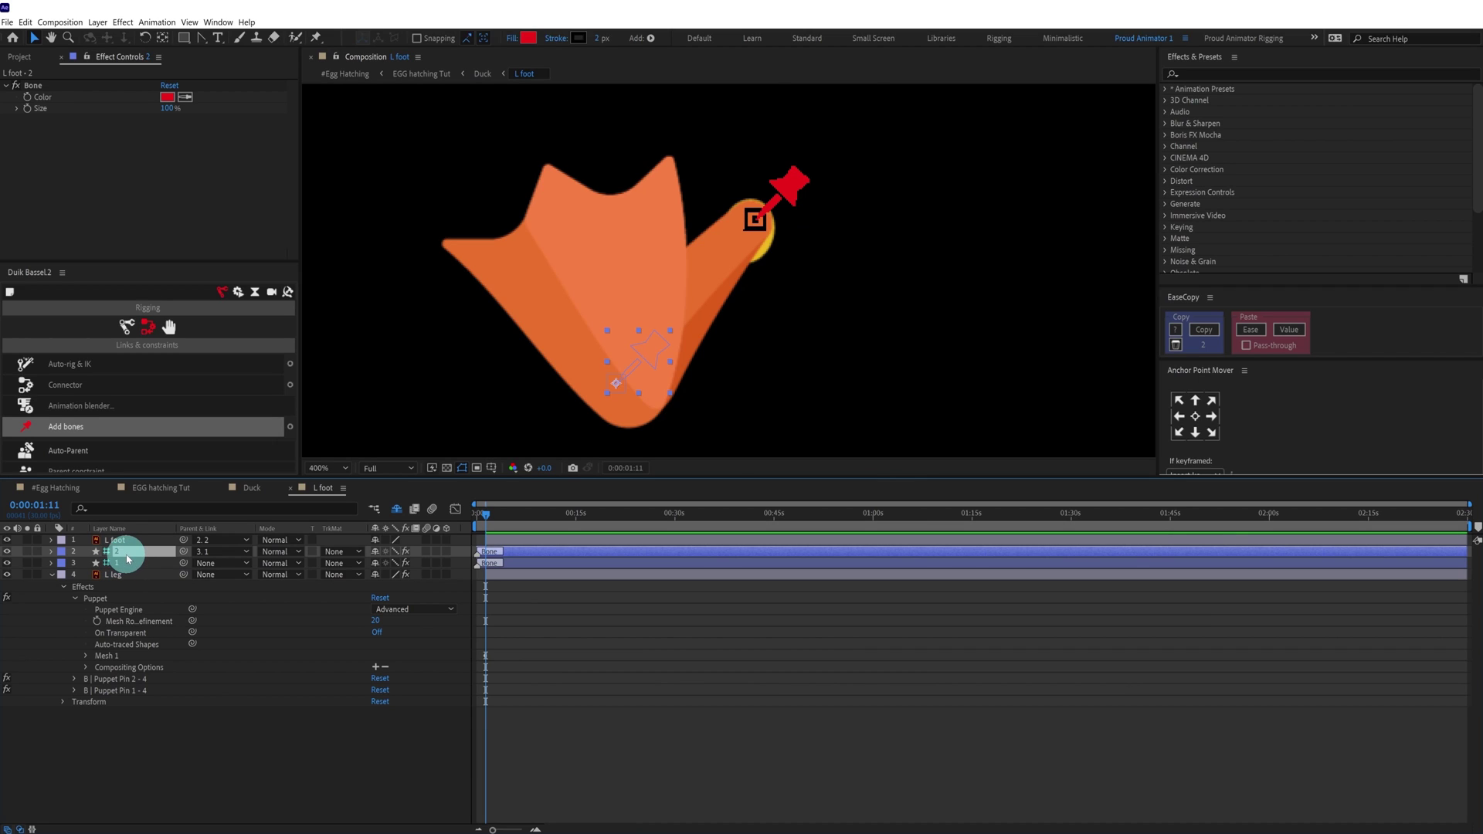
pyautogui.press('p')
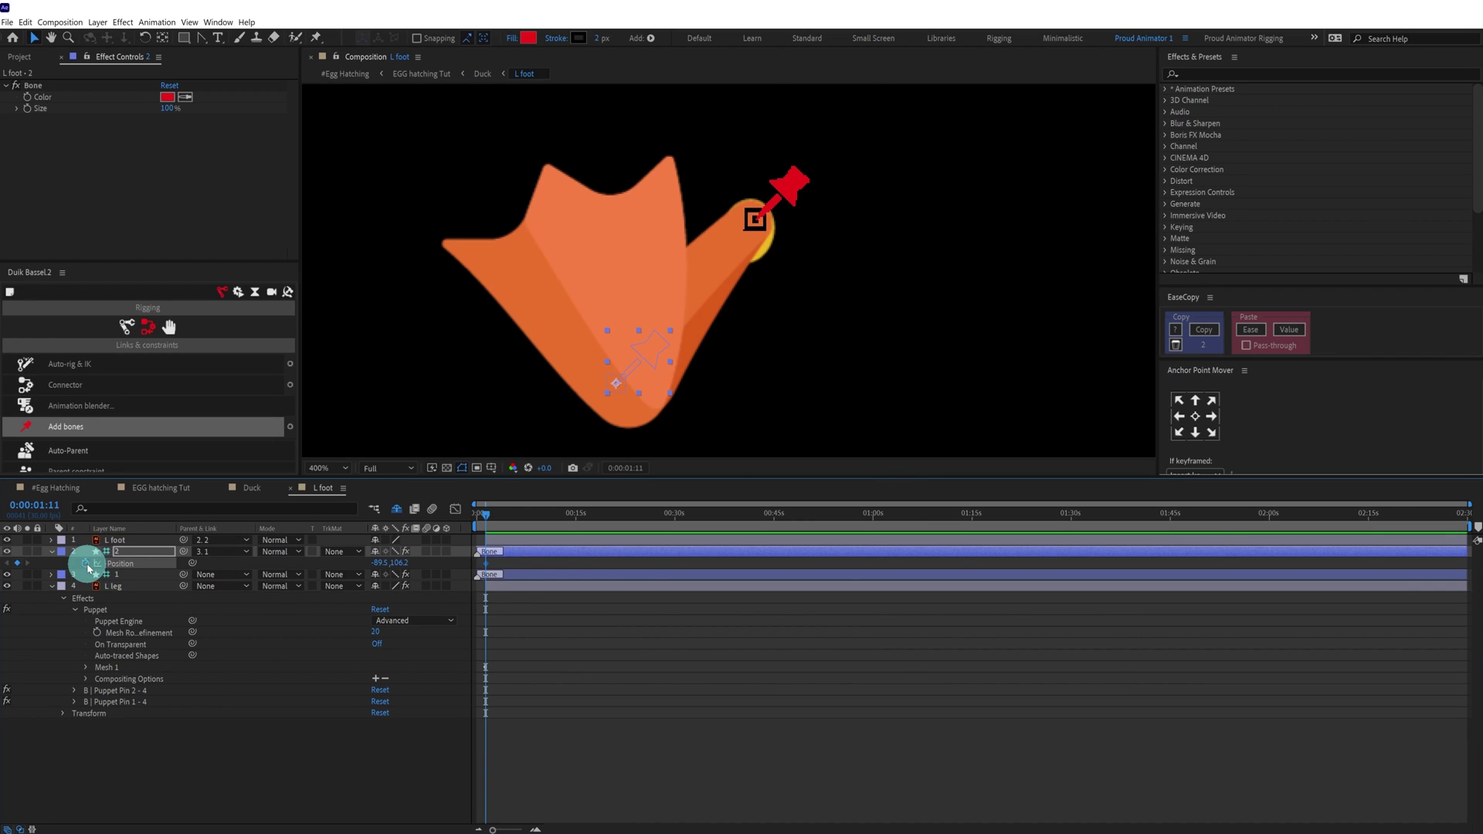
pyautogui.click(188, 488)
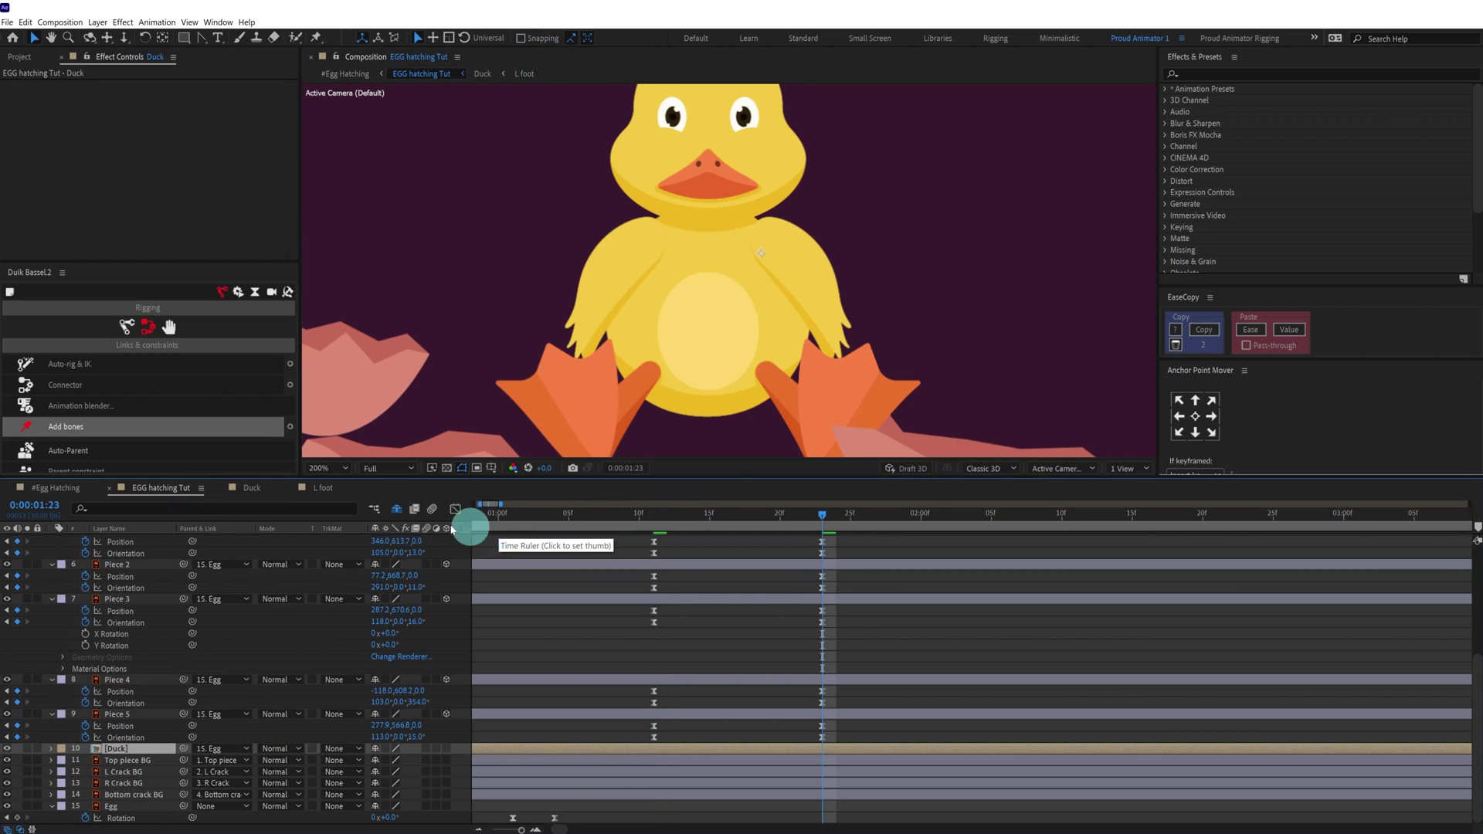
pyautogui.click(324, 488)
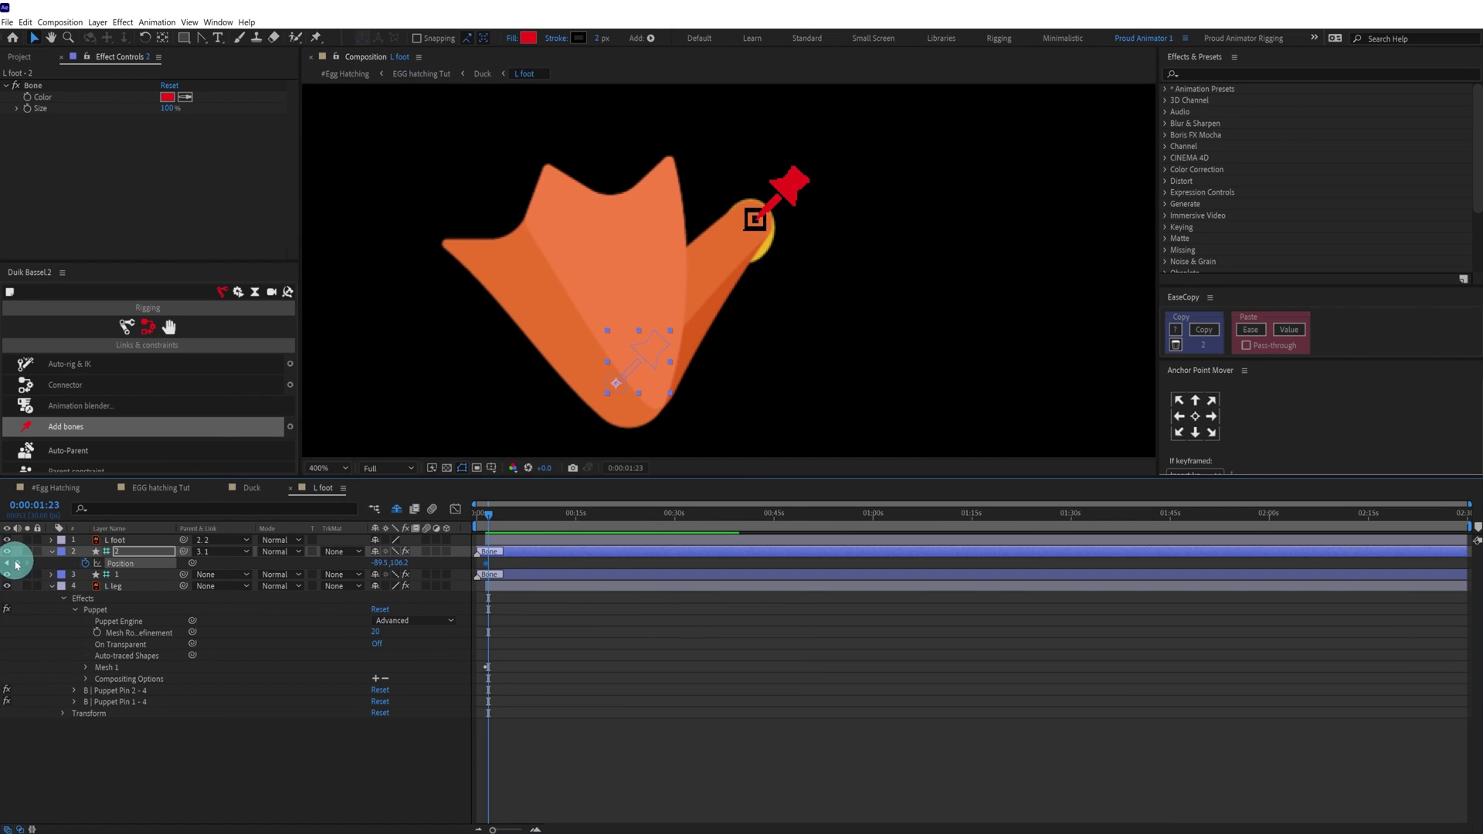
# At 0:00:01:11, move bone 2 inward to 11.2, 106.2 and check that the shell hides the left foot
pyautogui.press('j')
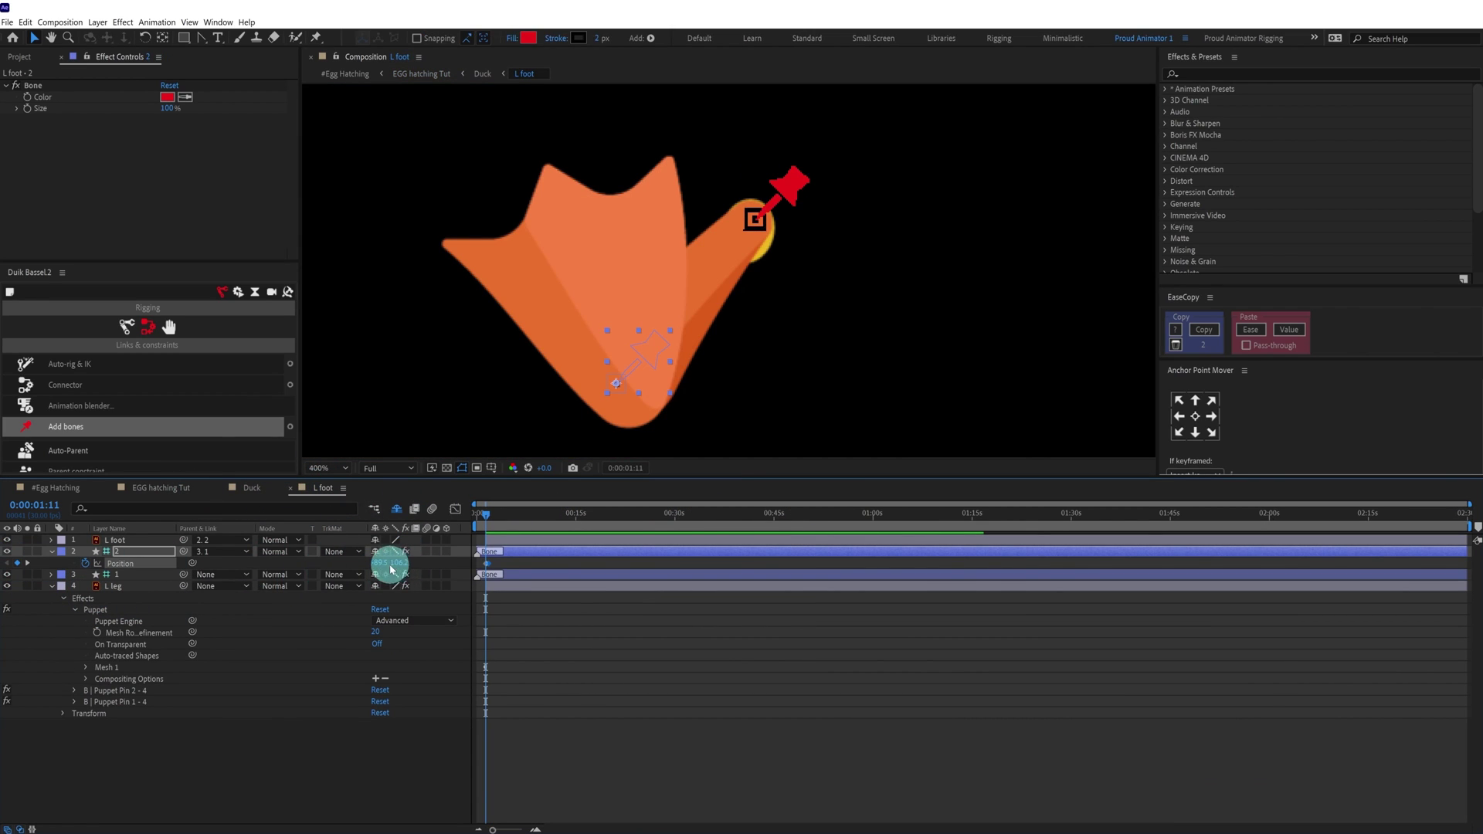
pyautogui.moveTo(645, 369)
pyautogui.mouseDown()
pyautogui.moveTo(829, 374)
pyautogui.moveTo(801, 373)
pyautogui.mouseUp()
pyautogui.click(146, 489)
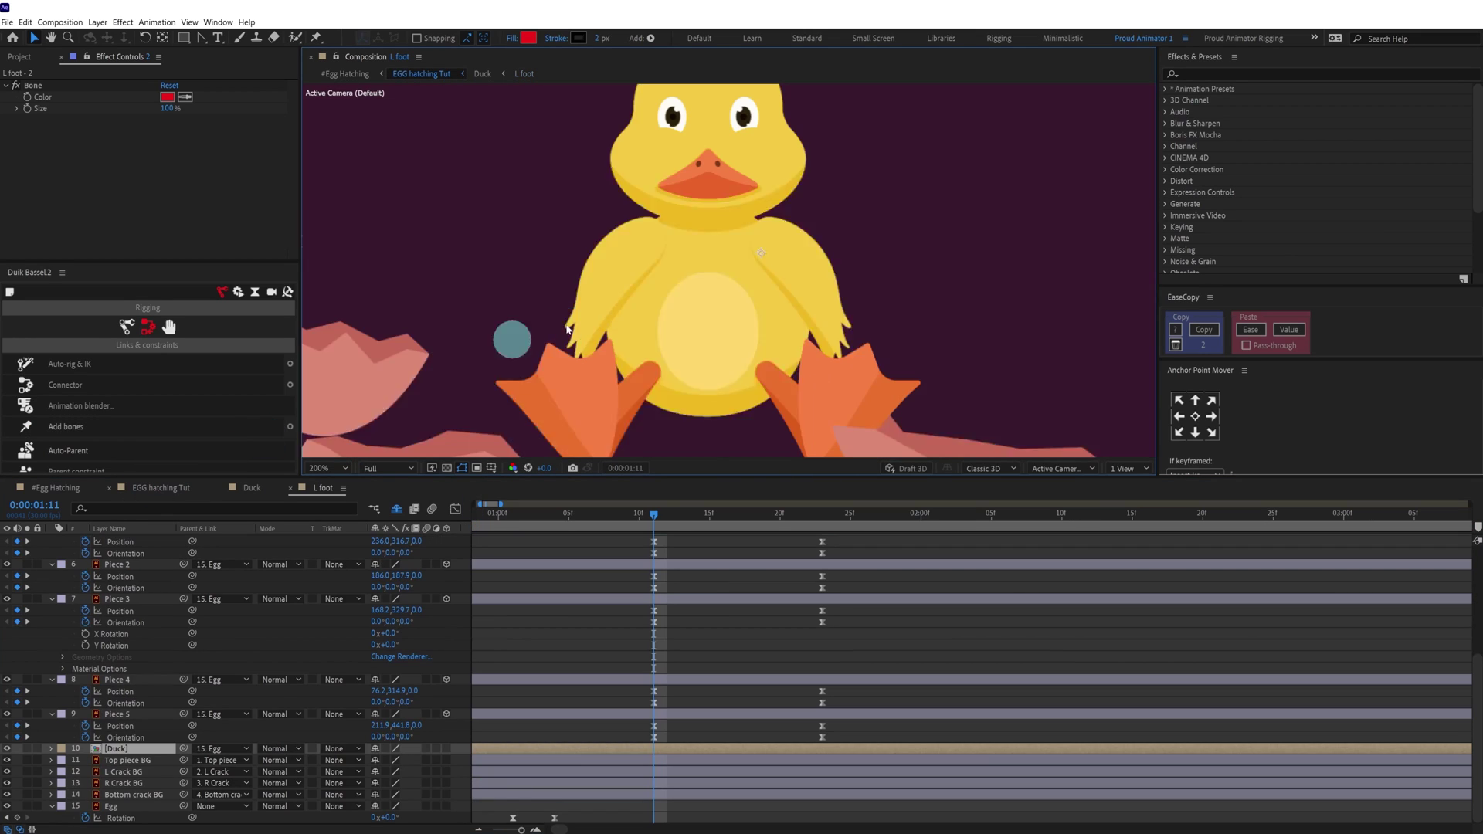
pyautogui.scroll(-2, 741, 348)
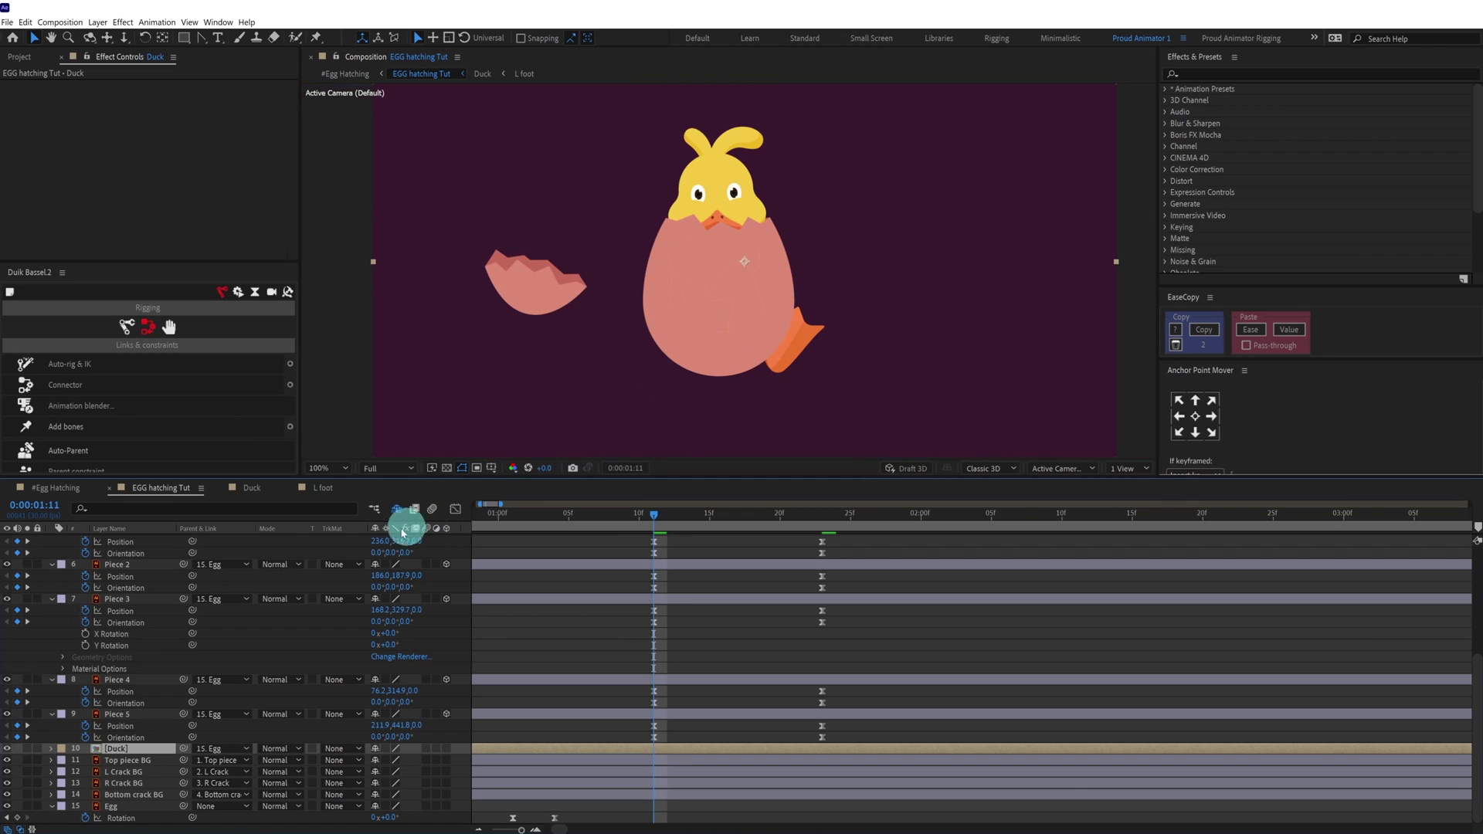
pyautogui.click(323, 492)
pyautogui.click(613, 605)
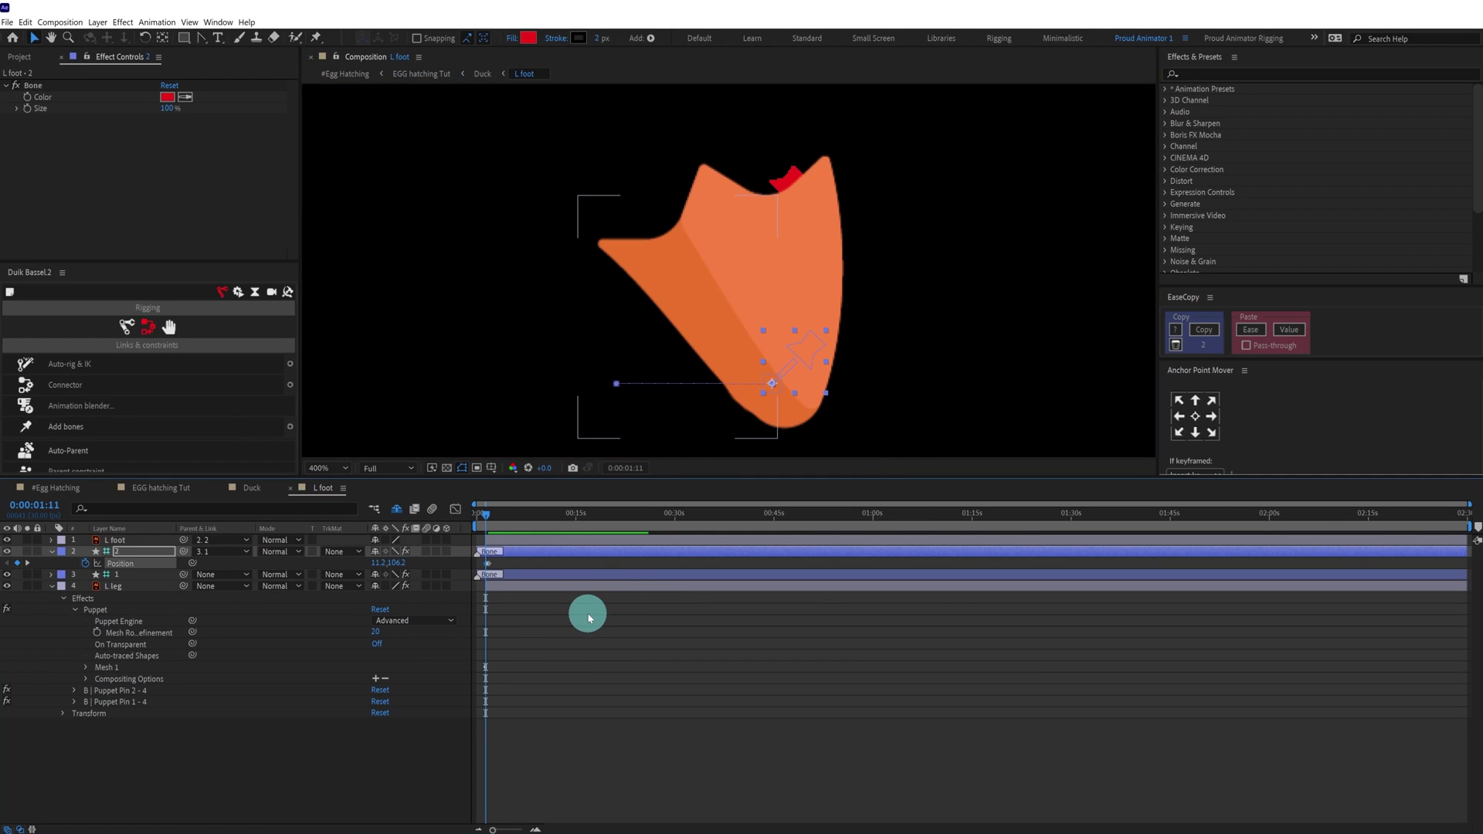
# Keyframe the L foot layer's Rotation at 0 degrees on 0:00:01:23 and 30 degrees on 0:00:01:11
pyautogui.scroll(5, 589, 619)
pyautogui.click(503, 540)
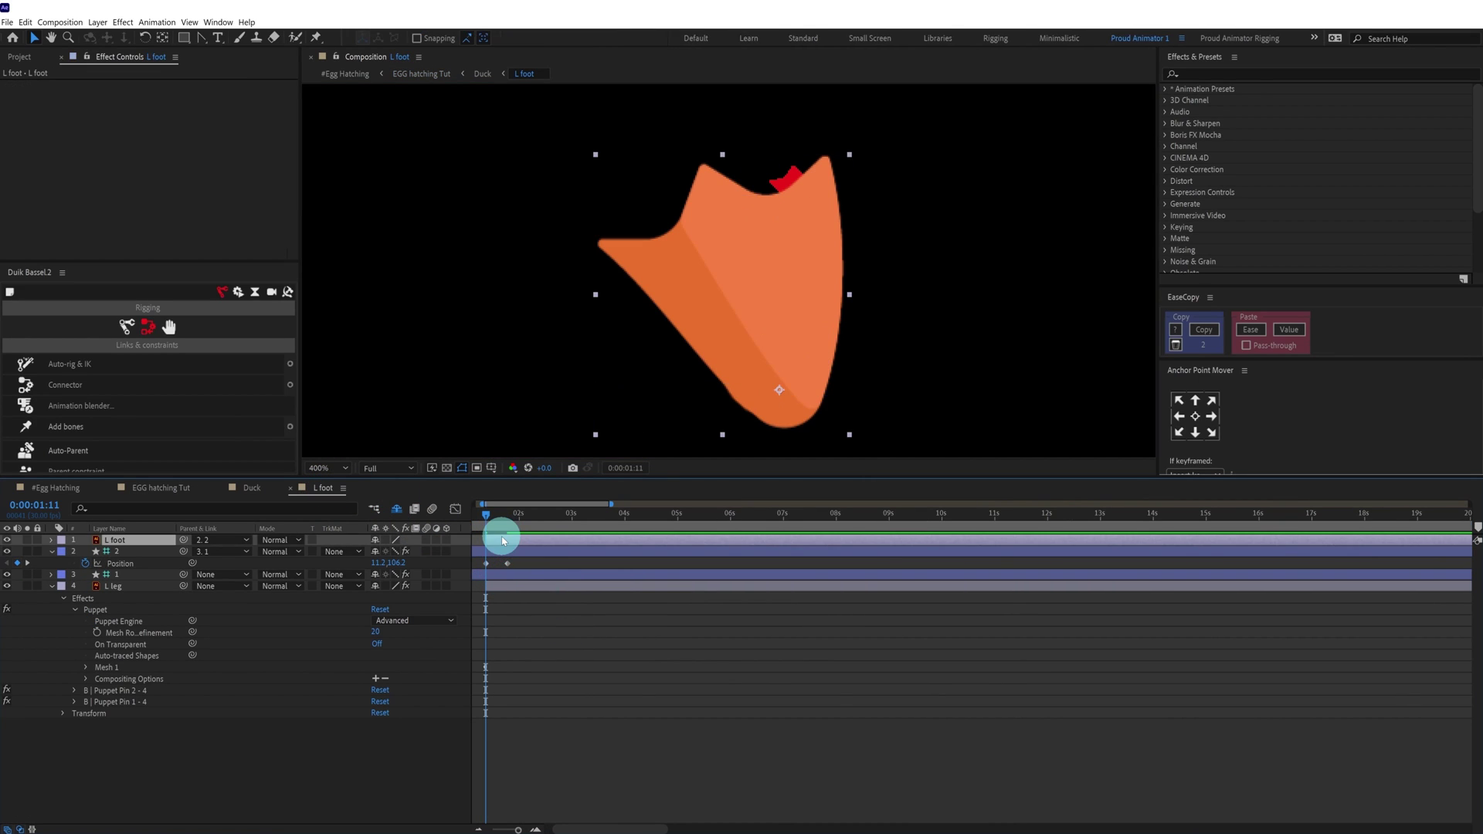
pyautogui.press('r')
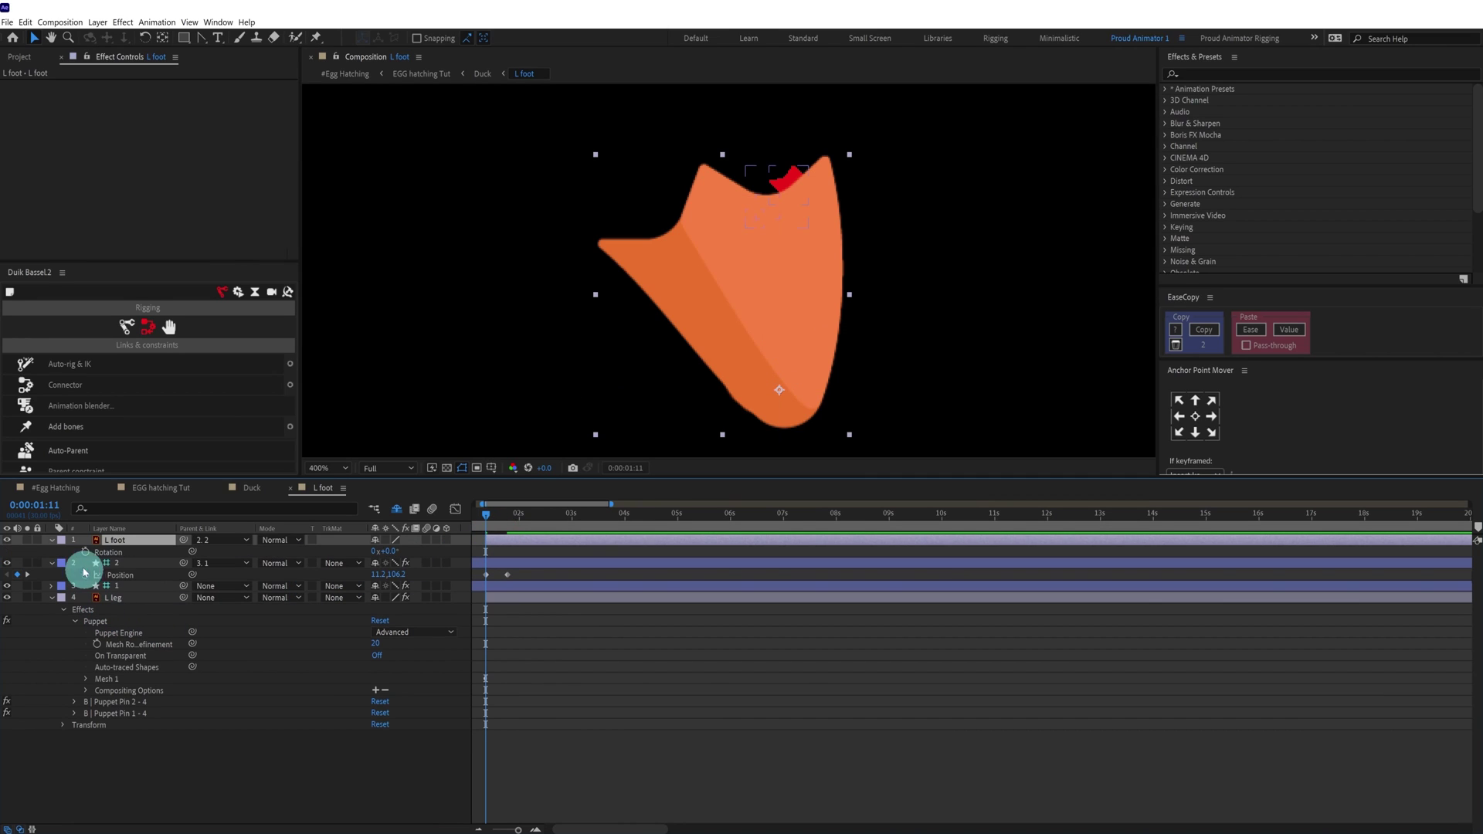
pyautogui.press('j')
pyautogui.press('k')
pyautogui.press('k')
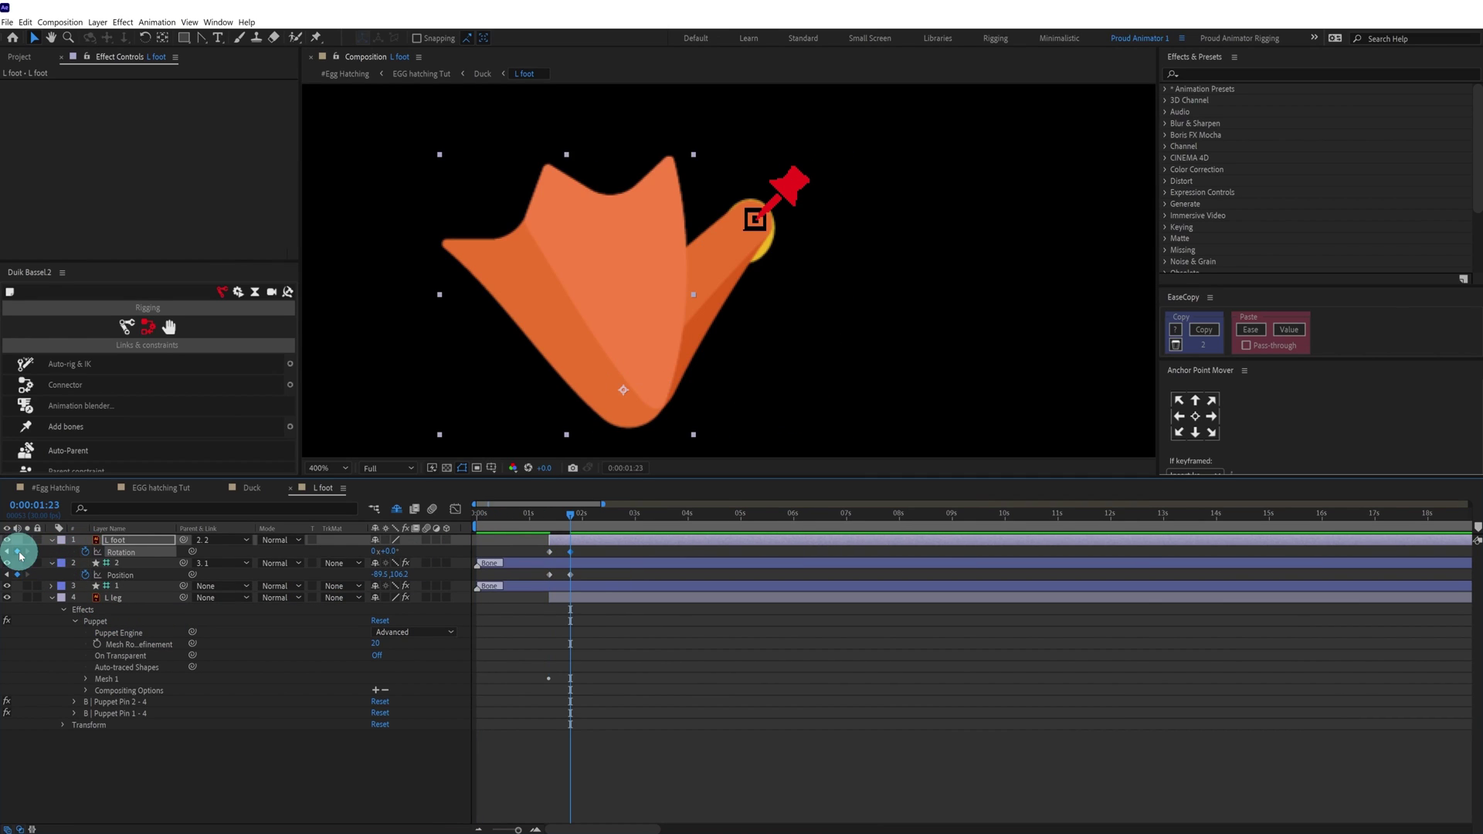
pyautogui.press('j')
pyautogui.moveTo(381, 553); pyautogui.dragTo(401, 551)
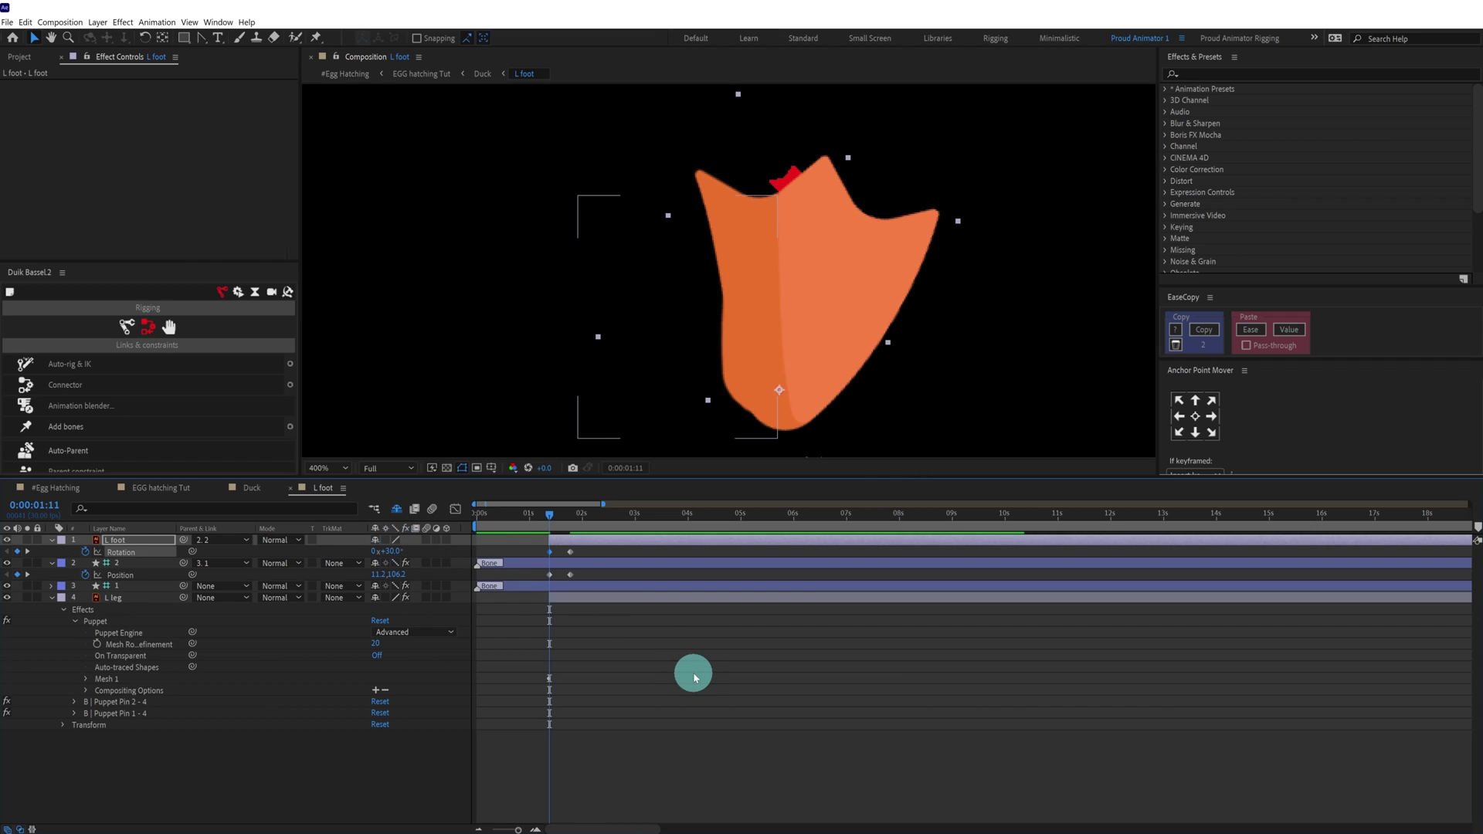
# Add keyframes for L foot's Rotation and bone 2's Position at 0:00:02:00 and 0:00:02:05
pyautogui.press('k')
pyautogui.click(570, 541)
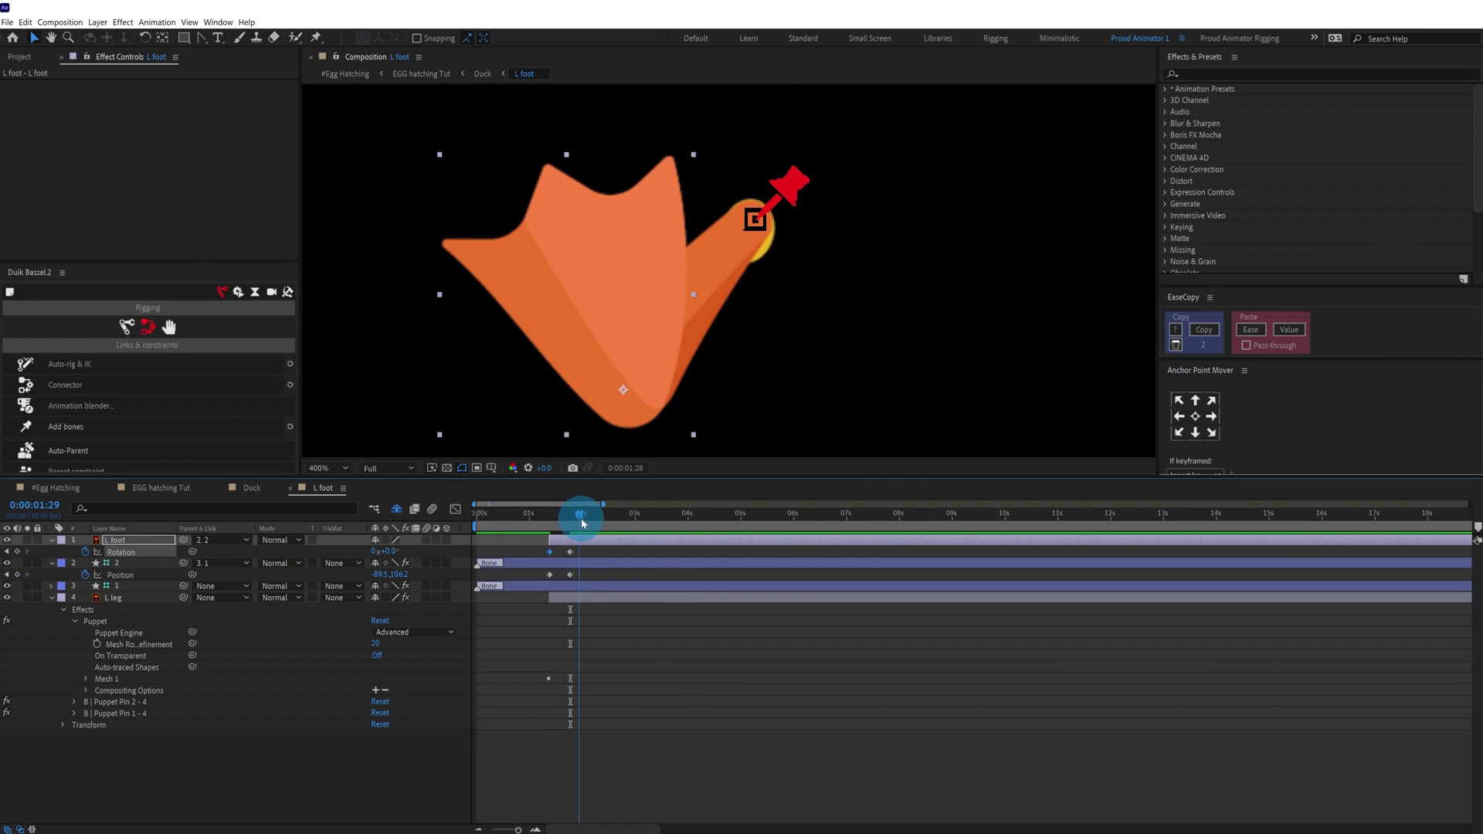
pyautogui.click(17, 574)
pyautogui.press(';')
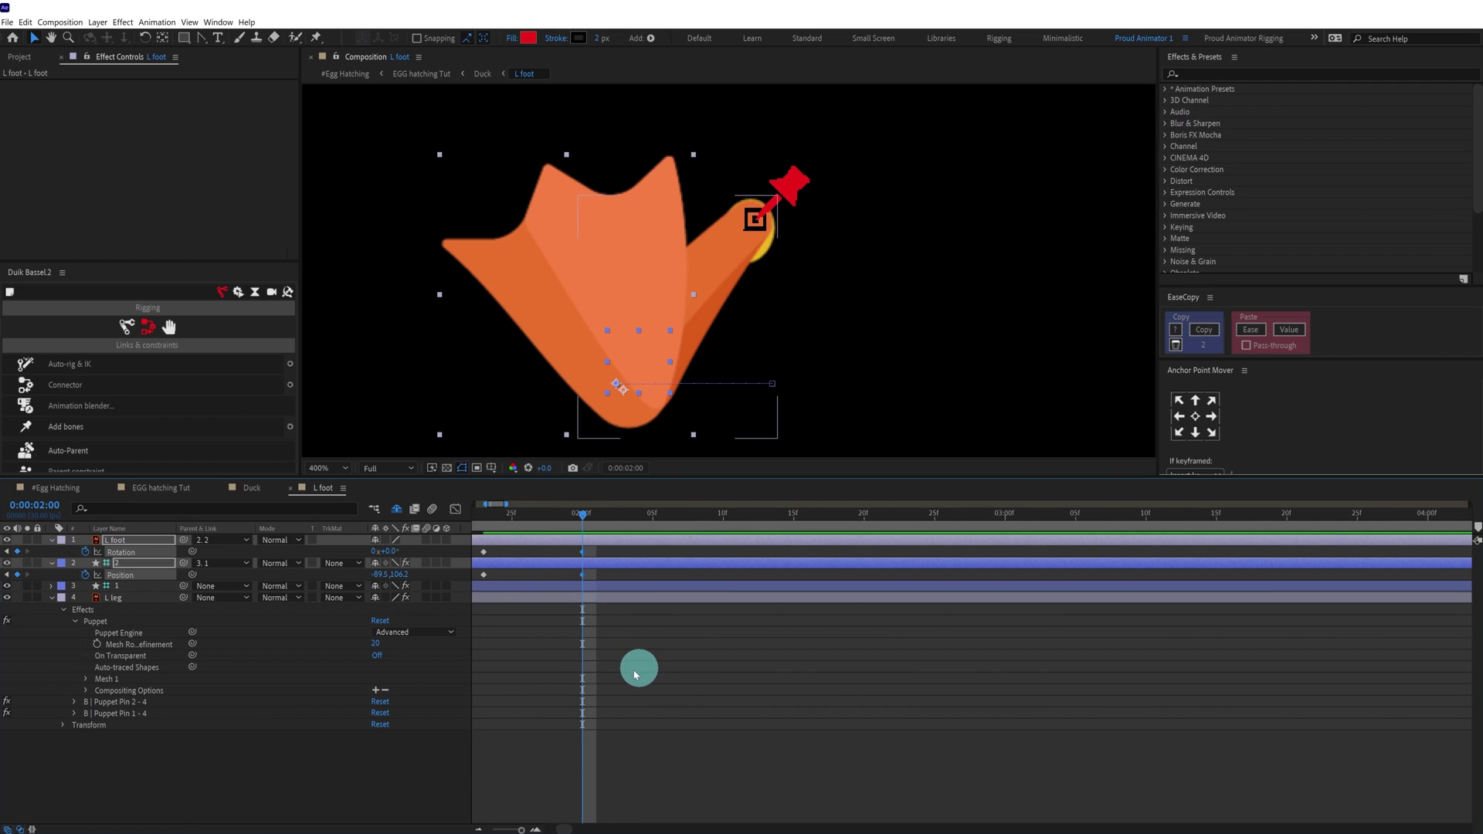
pyautogui.hscroll(-3, 804, 679)
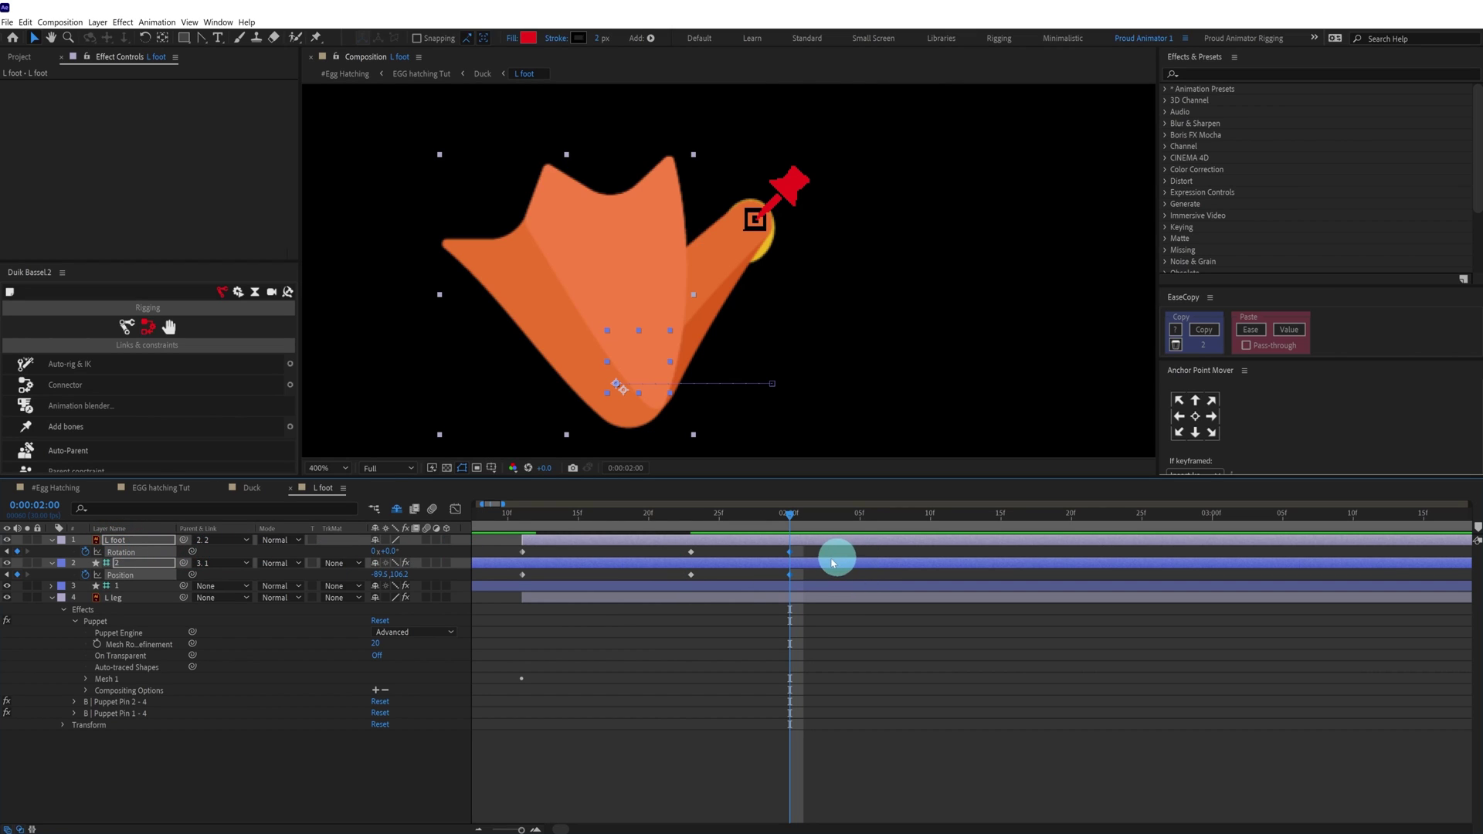
pyautogui.click(859, 517)
pyautogui.click(17, 552)
pyautogui.click(17, 575)
# Set bone 2's Position to -92.2, 106.2 at 0:00:01:23 and -88.8, 106.2 at 0:00:02:00 for an overshoot
pyautogui.press('j')
pyautogui.press('j')
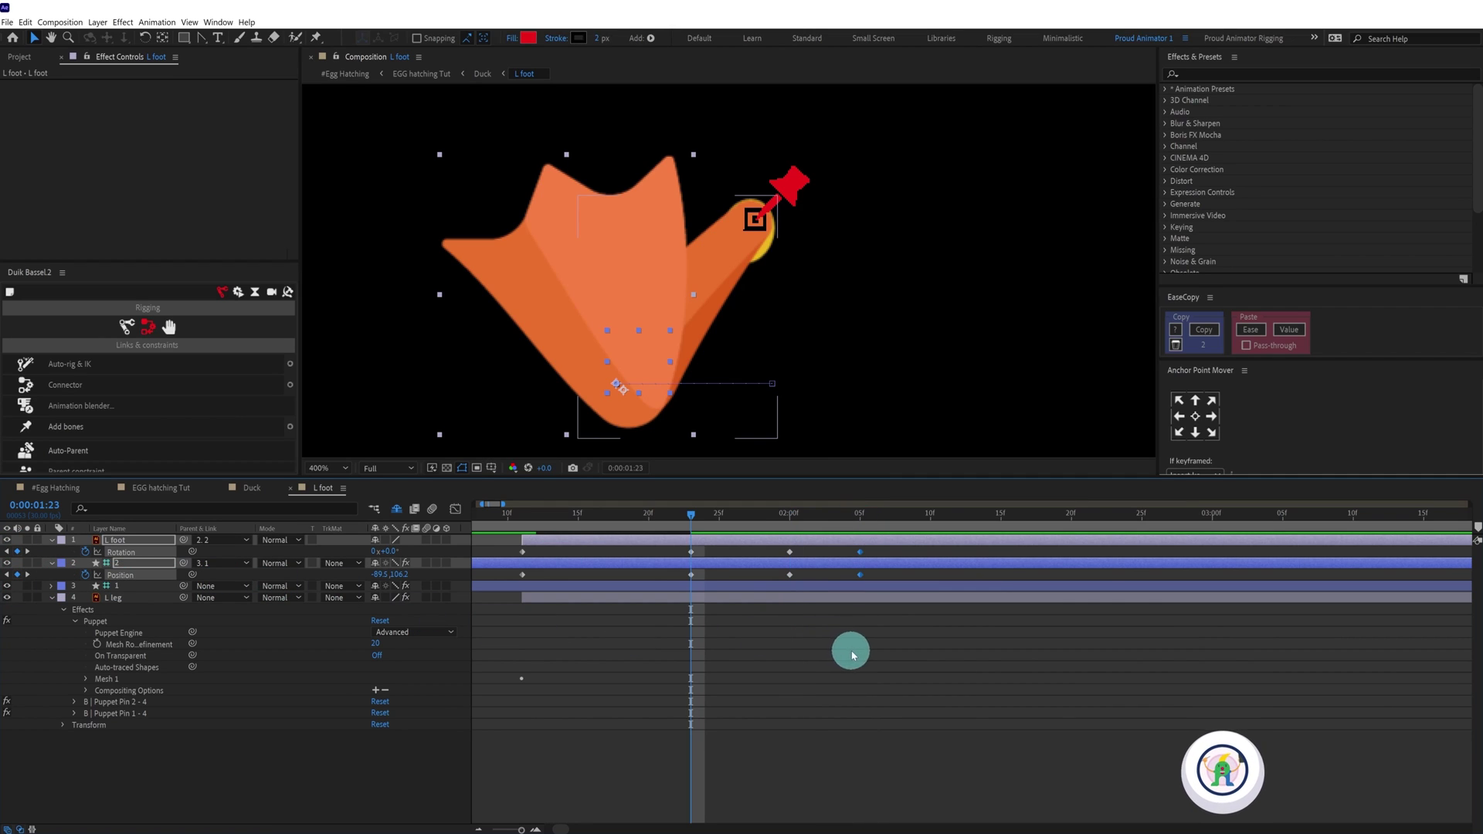
pyautogui.click(589, 562)
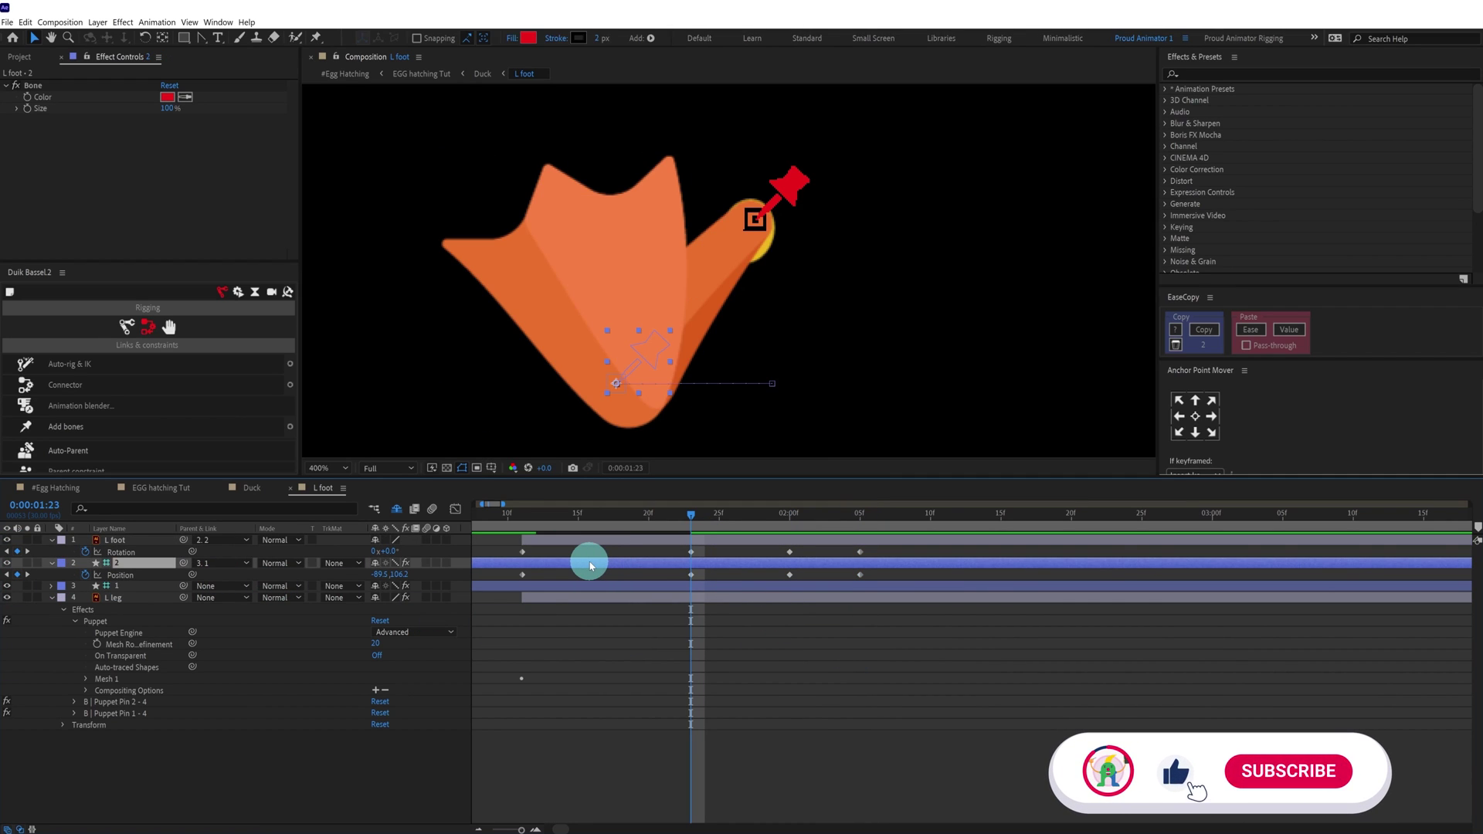
pyautogui.press('k')
pyautogui.click(864, 568)
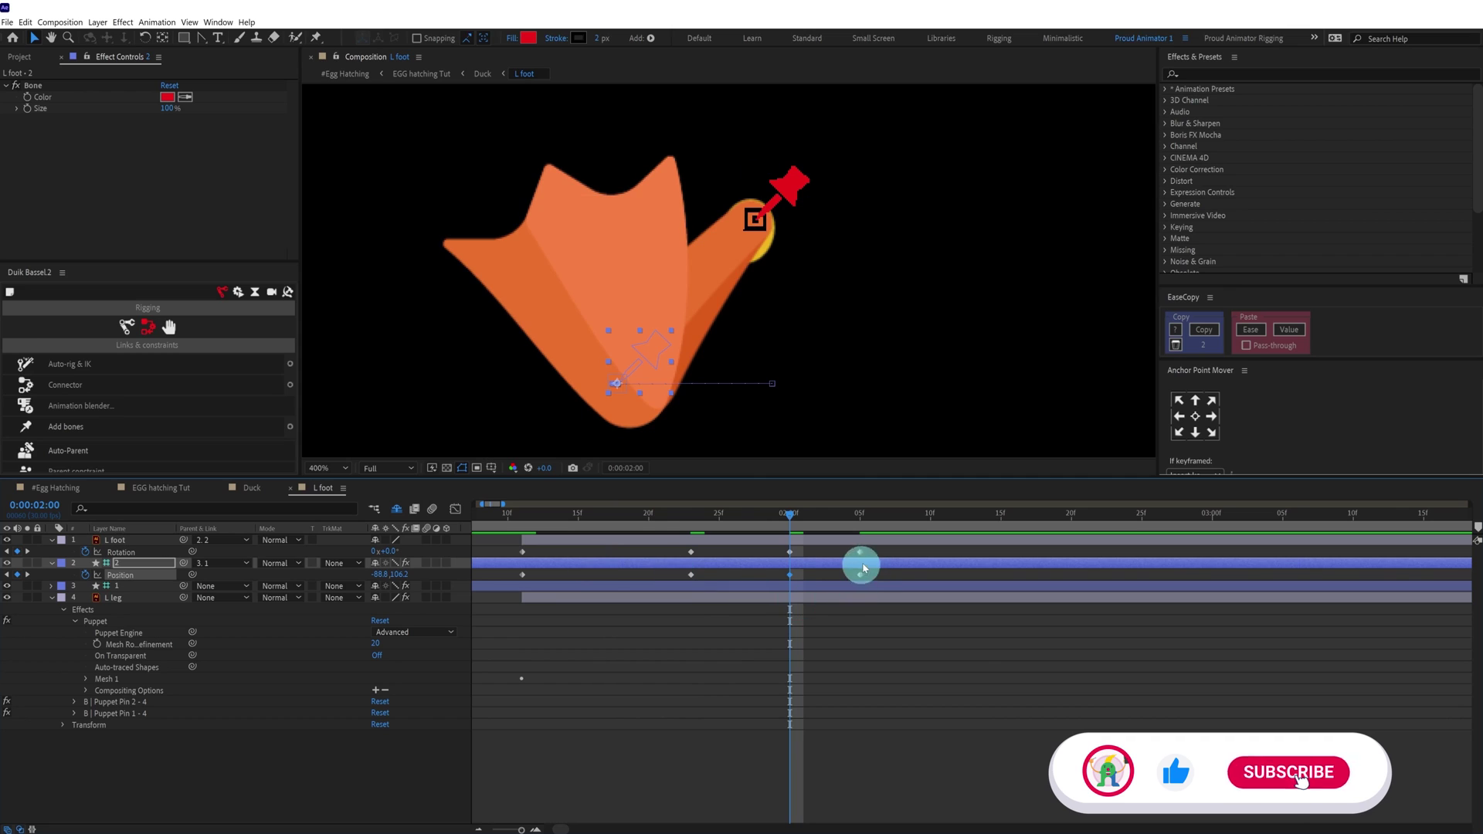
# Adjust L foot's Rotation slightly at 0:00:01:23 and 0:00:02:00 to give the foot a small overshoot
pyautogui.click(794, 540)
pyautogui.press('j')
pyautogui.click(391, 549)
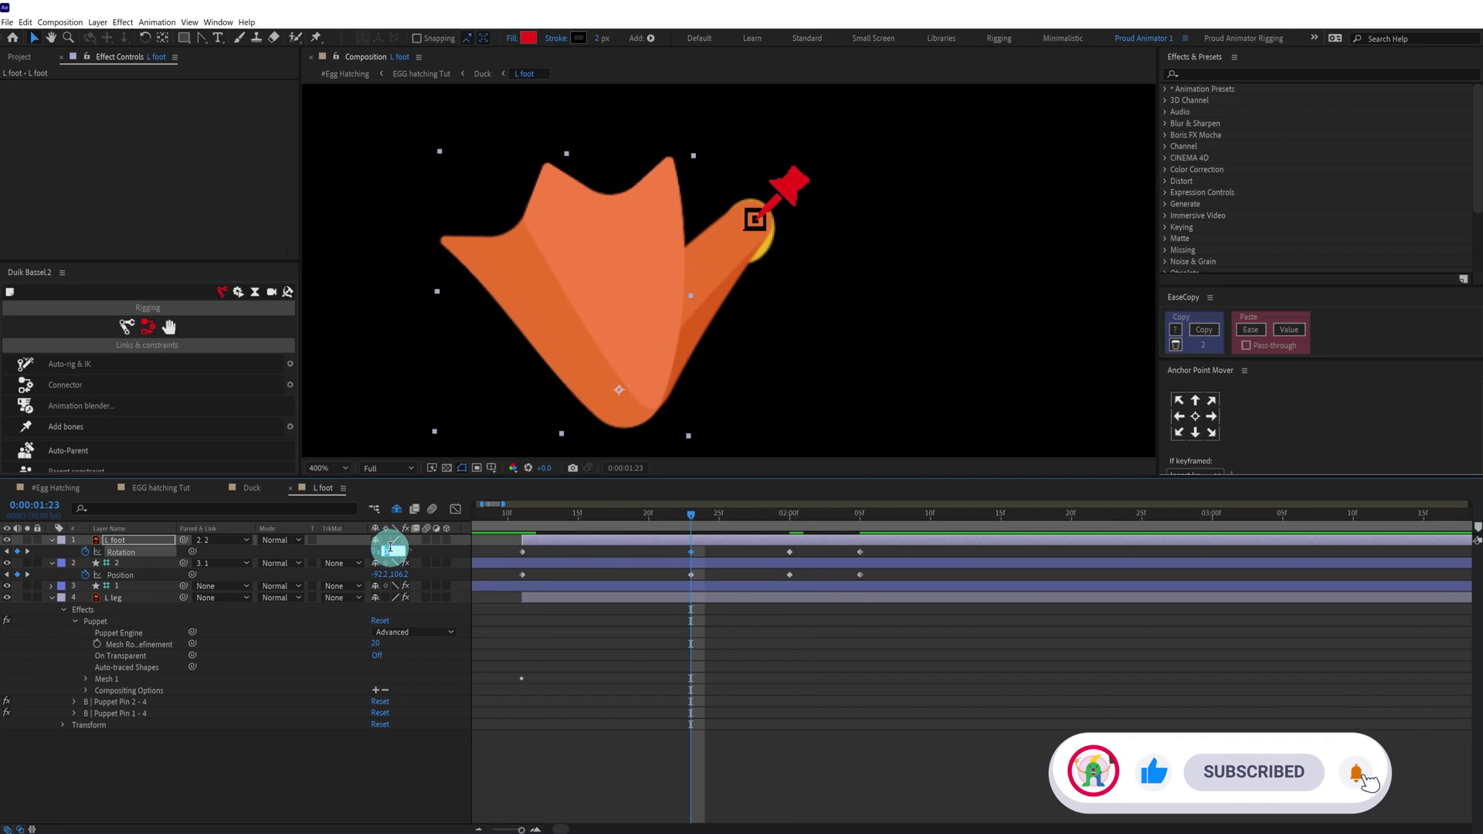
pyautogui.press('Down')
pyautogui.press('Down')
pyautogui.press('Down')
pyautogui.press('Down')
pyautogui.press('Down')
pyautogui.click(819, 688)
pyautogui.press('k')
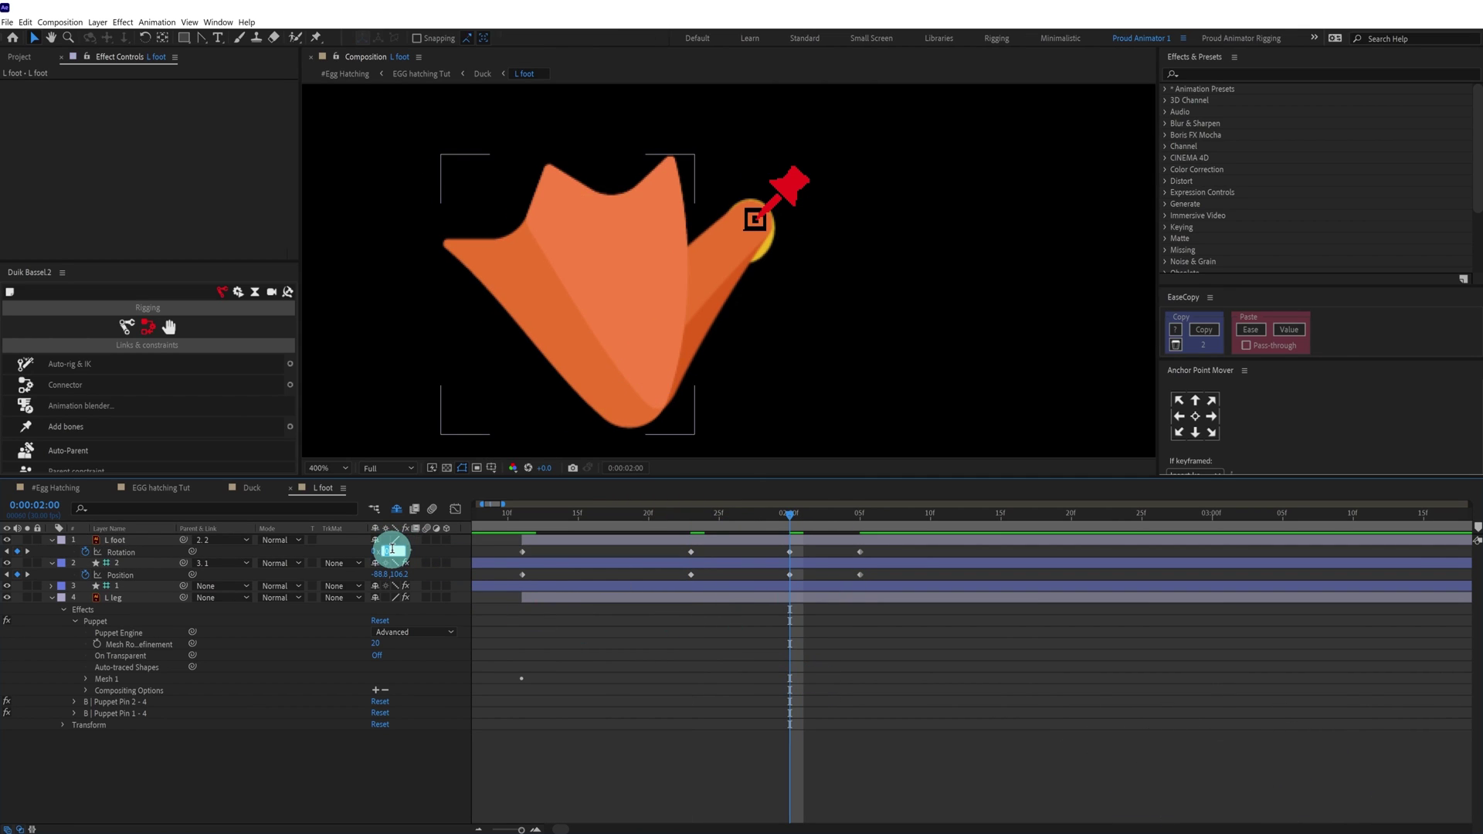
pyautogui.press('Up')
pyautogui.click(825, 614)
# Easy Ease all Rotation and Position keyframes, delay the Rotation keyframes by two frames, and shift both sets one frame later
pyautogui.moveTo(879, 547); pyautogui.dragTo(479, 581)
pyautogui.press('F9')
pyautogui.moveTo(876, 572); pyautogui.dragTo(546, 559)
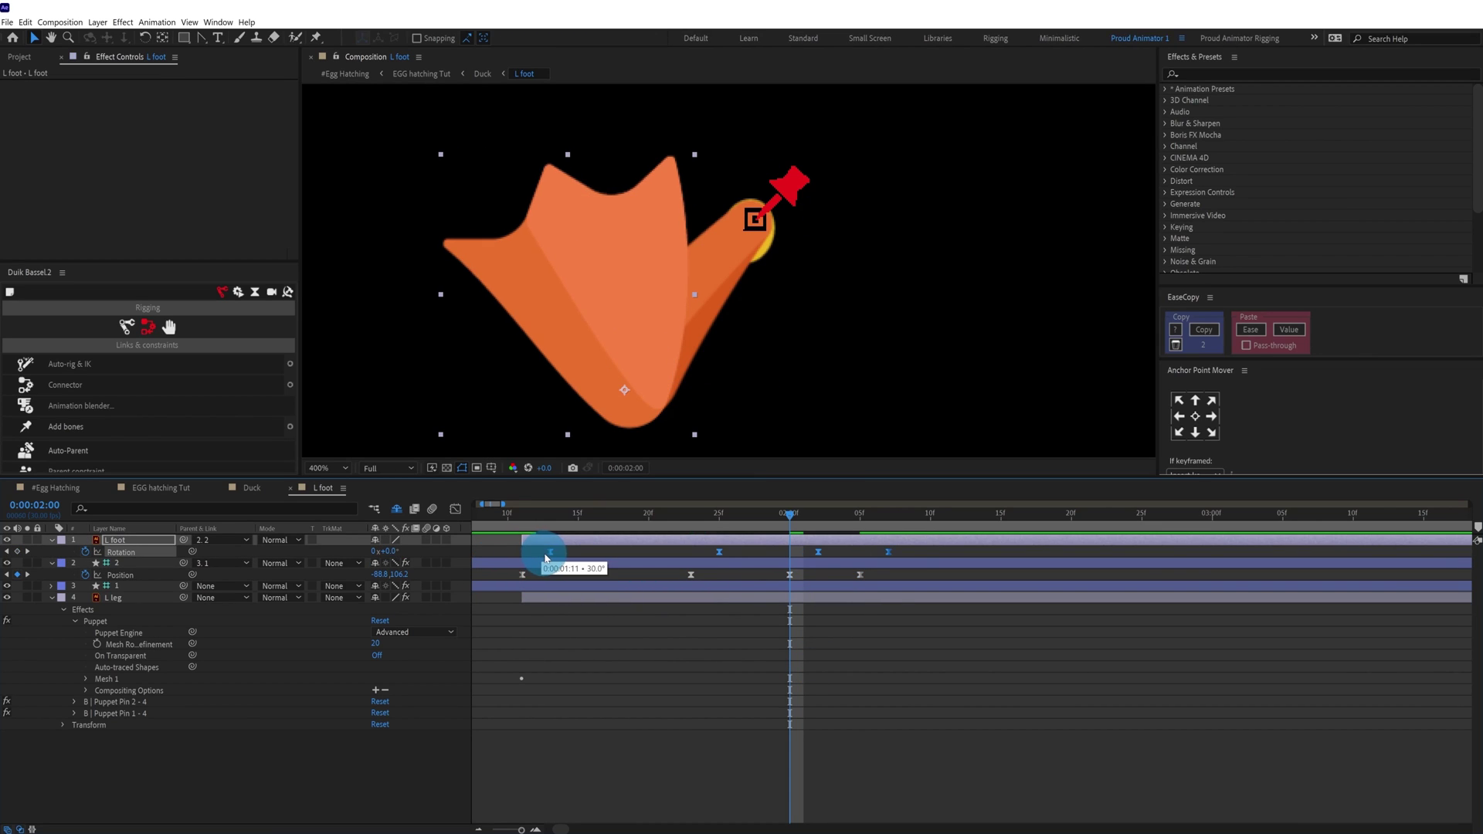
pyautogui.click(522, 513)
pyautogui.moveTo(909, 554); pyautogui.dragTo(532, 575)
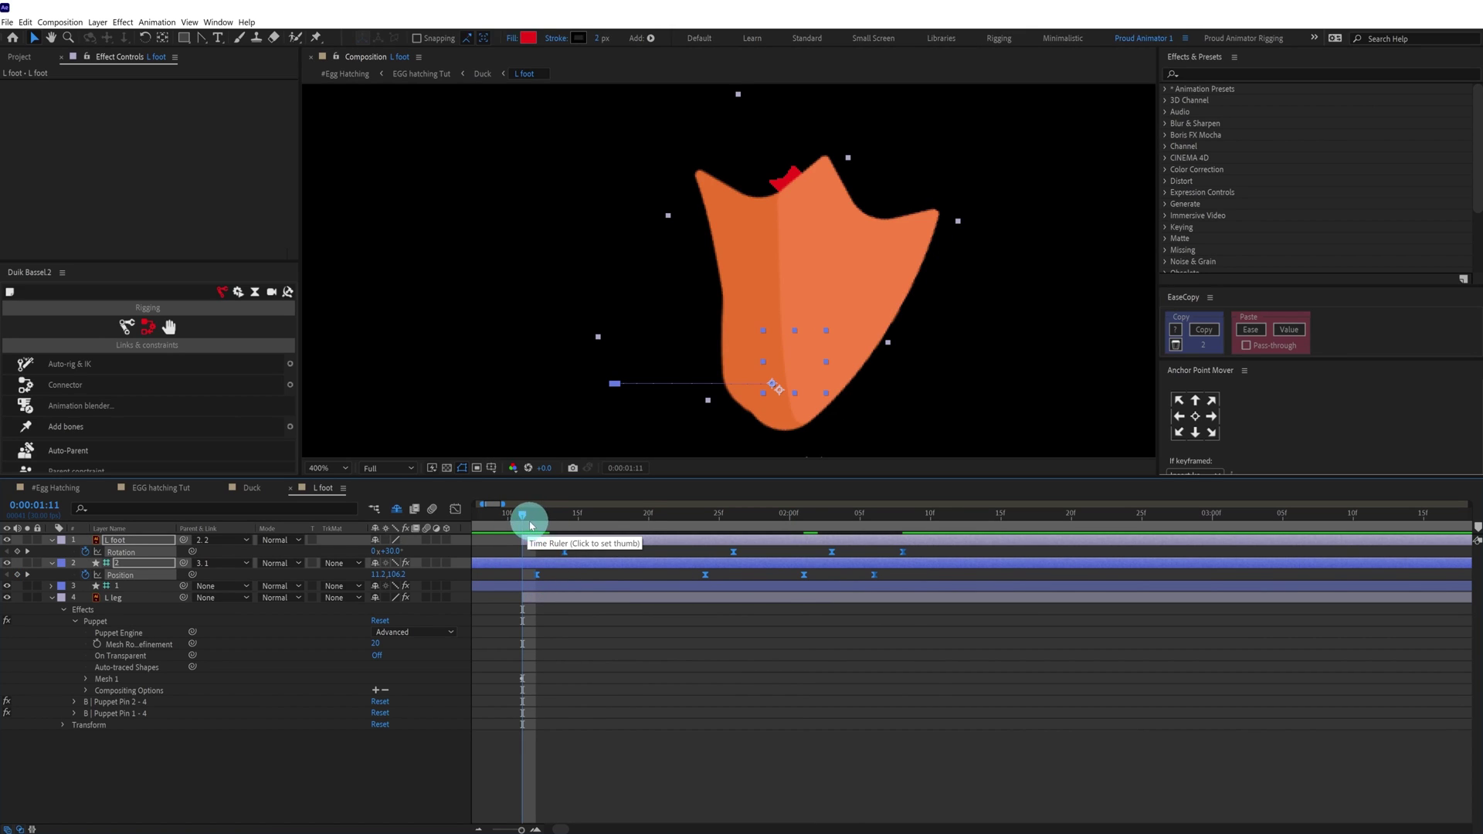
# Preview the left foot's unfolding within the EGG hatching Tut composition from about 0:00:01:11
pyautogui.moveTo(527, 516); pyautogui.dragTo(487, 530)
pyautogui.click(164, 493)
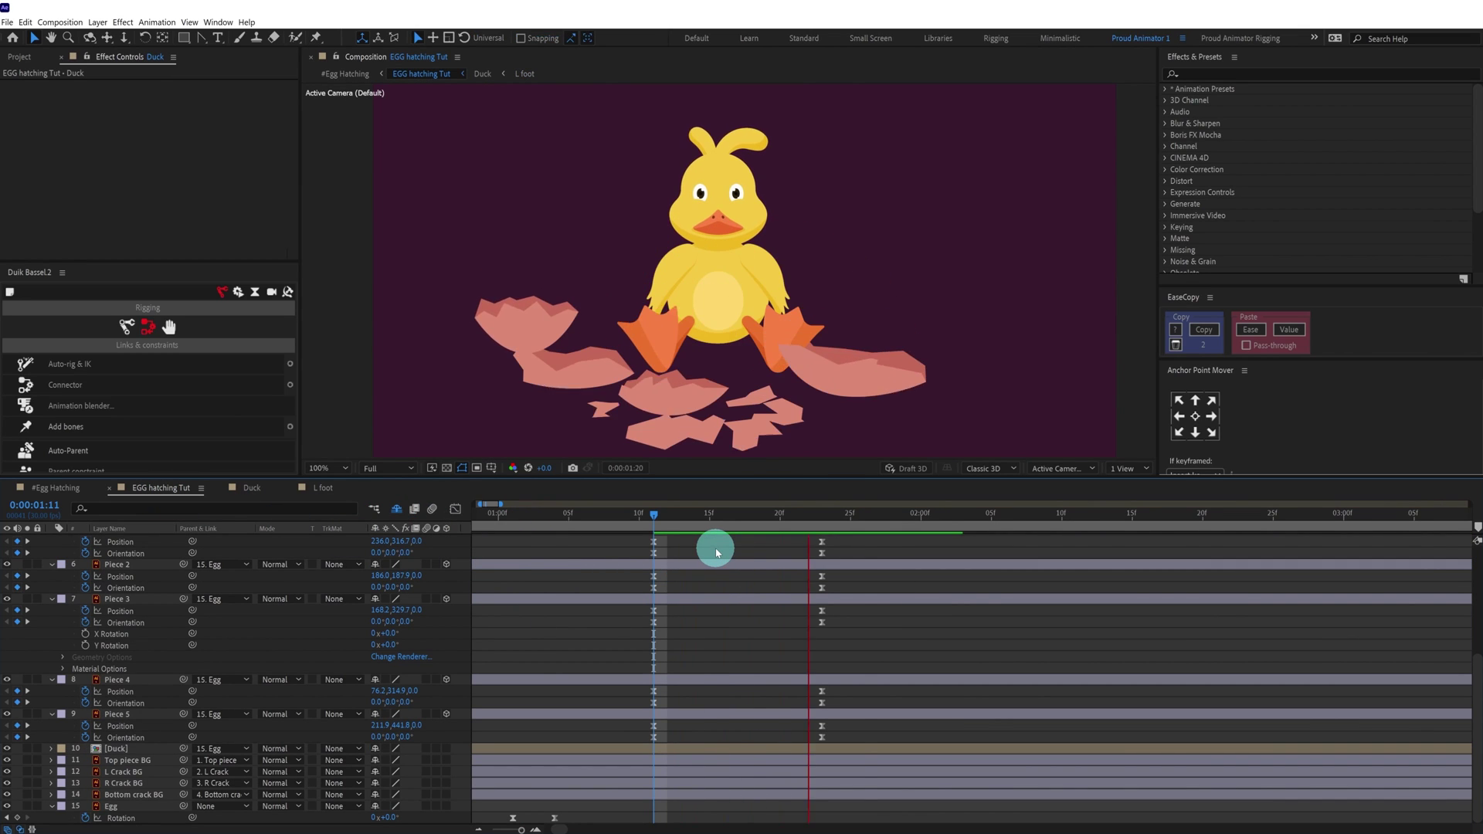
pyautogui.moveTo(635, 516); pyautogui.dragTo(653, 514)
# In the Duck composition, duplicate the L foot precomp and solo the lower copy together with R foot
pyautogui.click(255, 488)
pyautogui.click(115, 588)
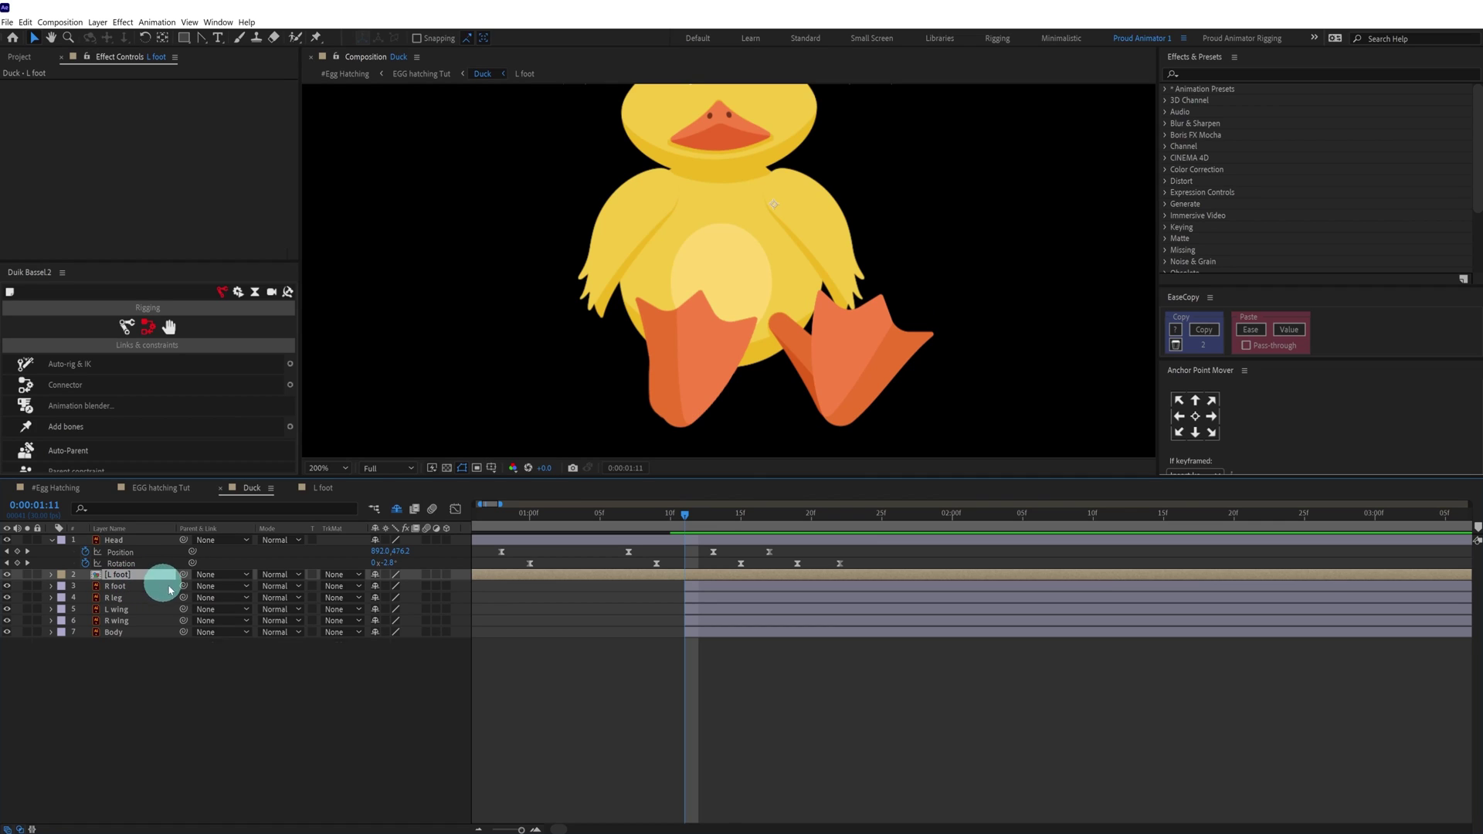
pyautogui.hotkey('ctrl', 'd')
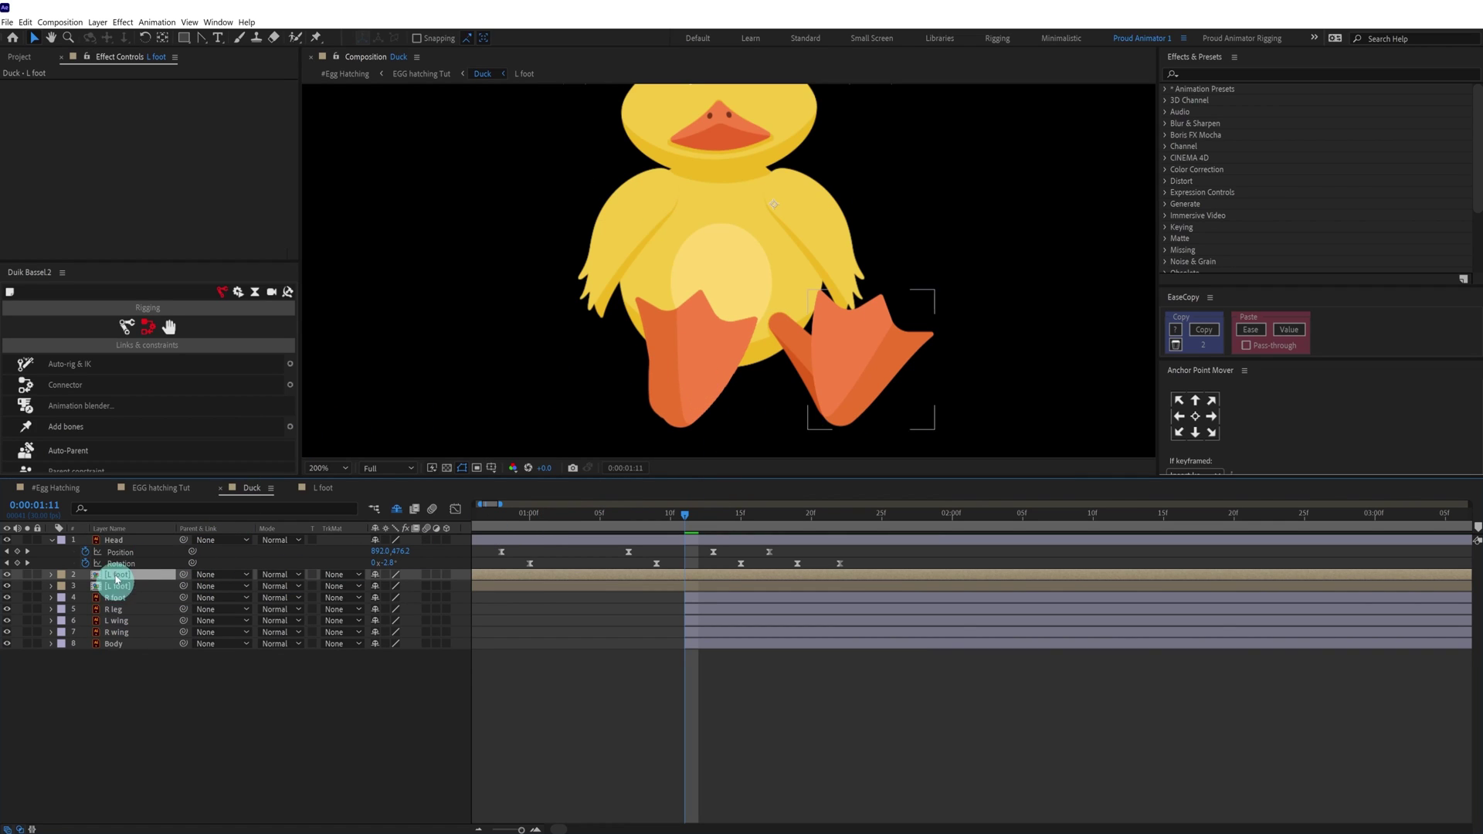
pyautogui.click(120, 587)
pyautogui.keyDown('shift'); pyautogui.click(118, 600); pyautogui.keyUp('shift')
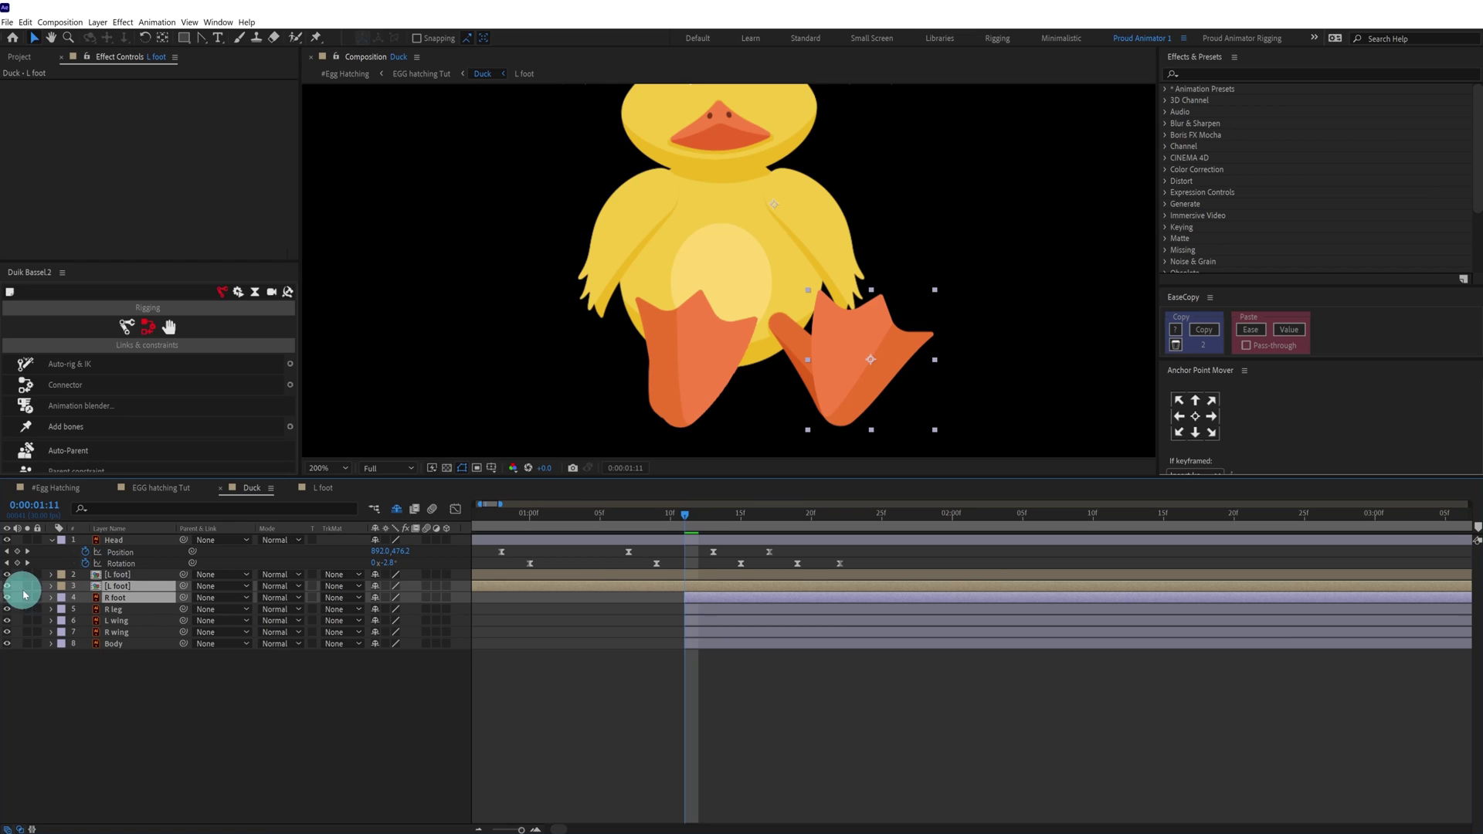
pyautogui.moveTo(28, 588); pyautogui.dragTo(28, 598)
pyautogui.click(255, 729)
# Move the lower L foot copy across to the R foot's side, with R leg soloed as a reference
pyautogui.click(132, 586)
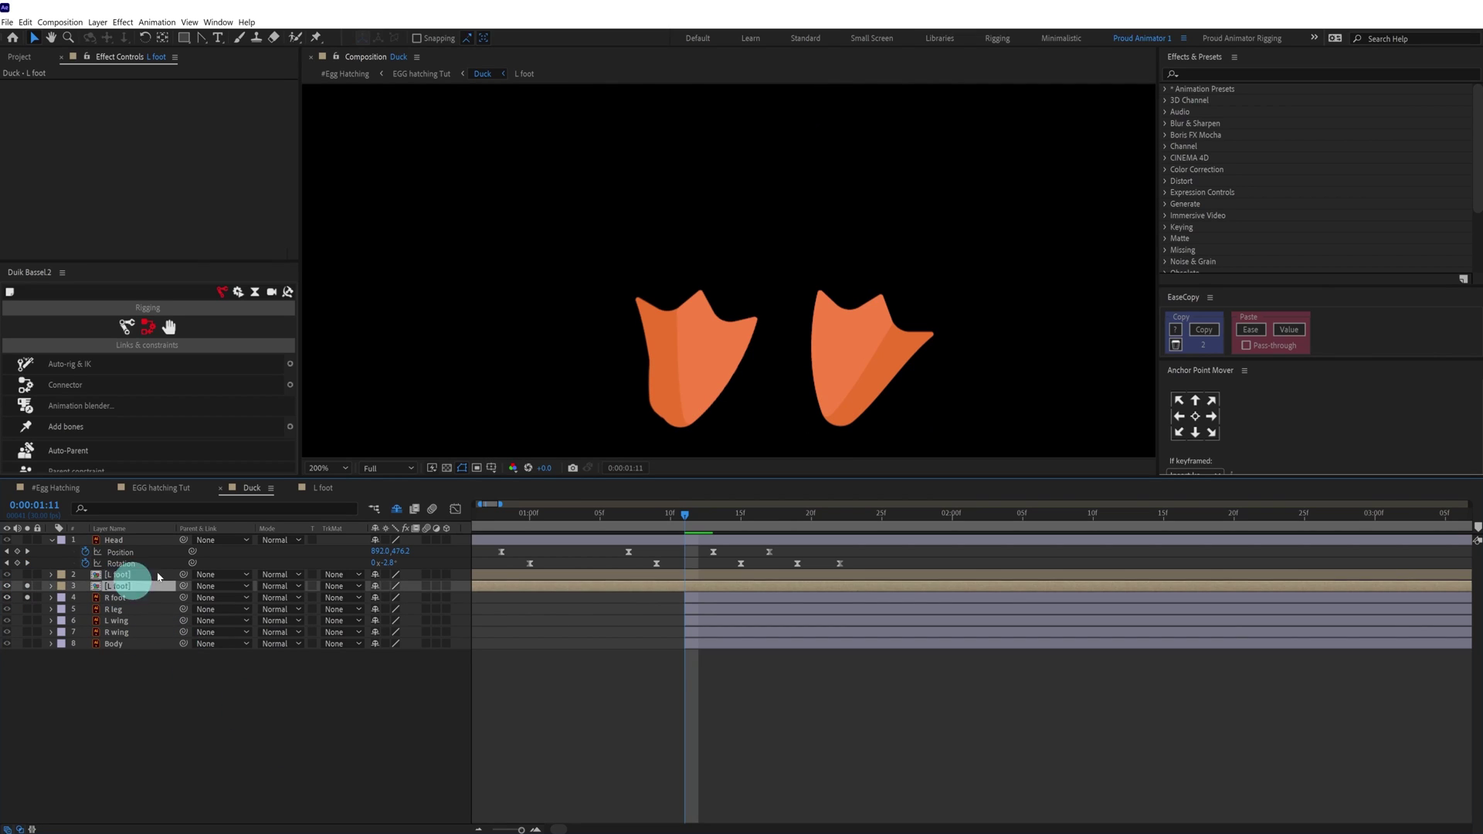
pyautogui.moveTo(718, 338); pyautogui.dragTo(974, 349)
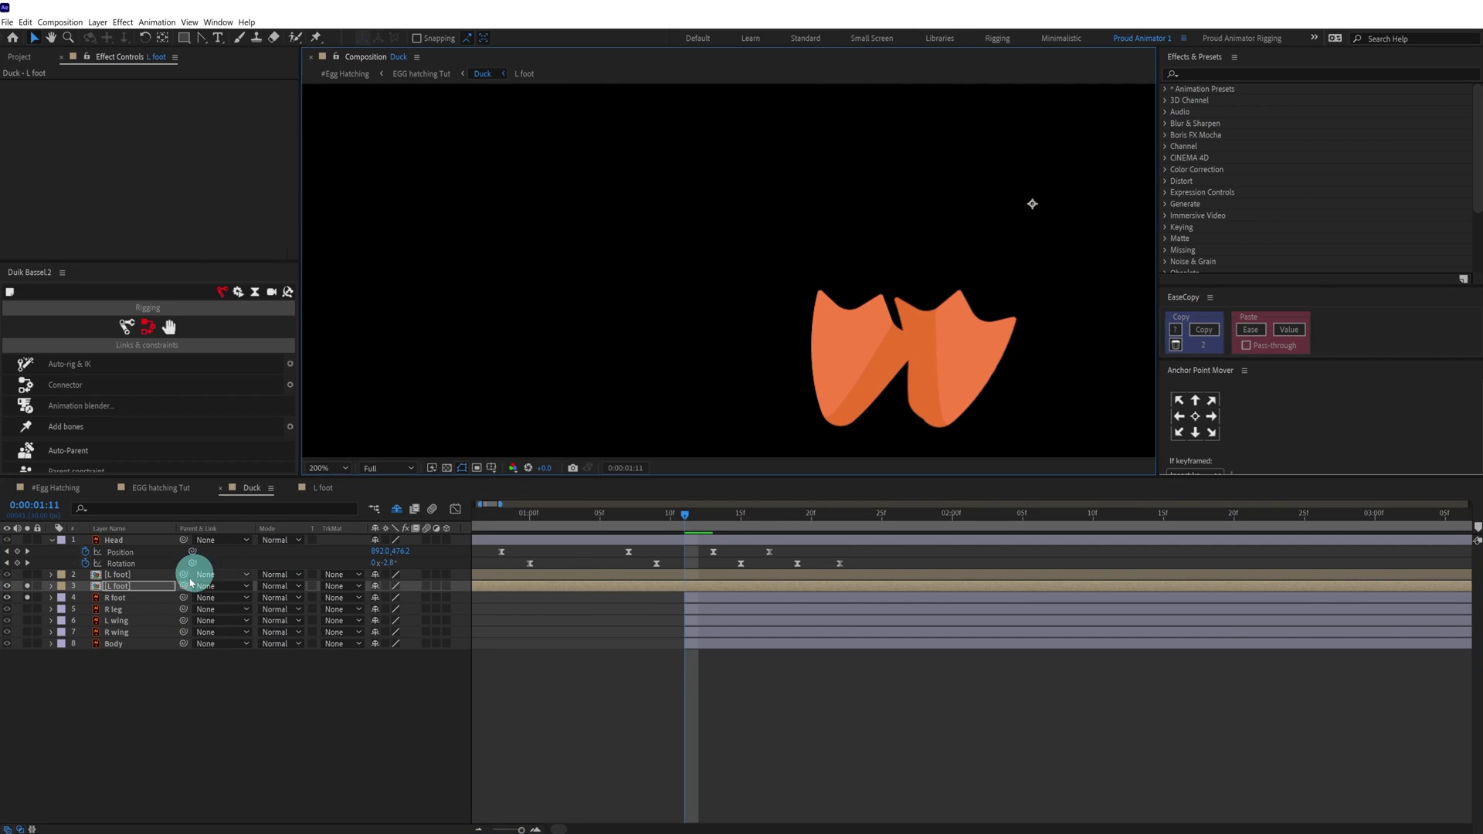
pyautogui.click(113, 612)
pyautogui.click(27, 609)
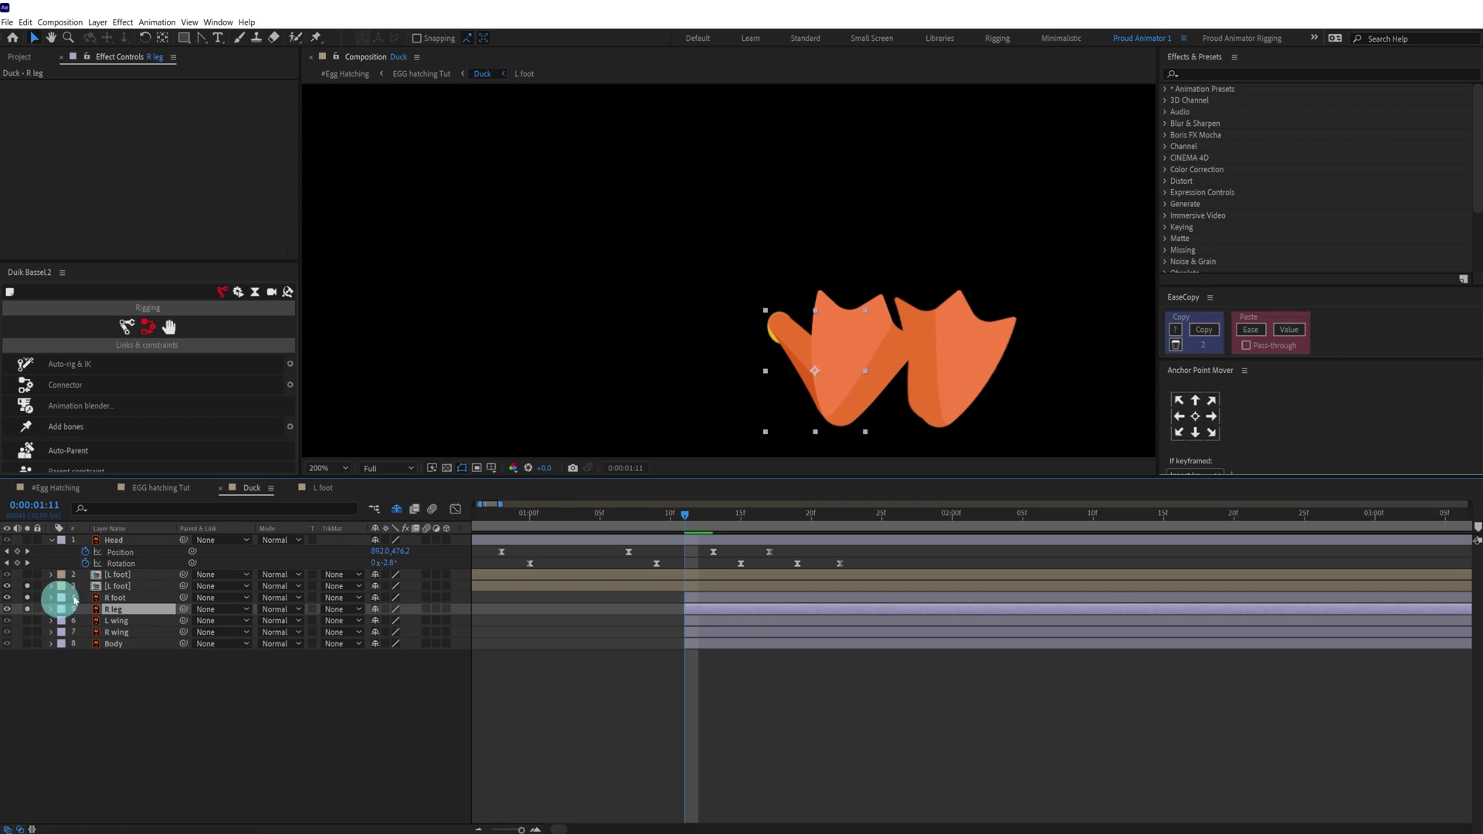
pyautogui.click(123, 589)
pyautogui.moveTo(964, 361)
pyautogui.mouseDown()
pyautogui.moveTo(931, 365)
pyautogui.moveTo(949, 361)
pyautogui.mouseUp()
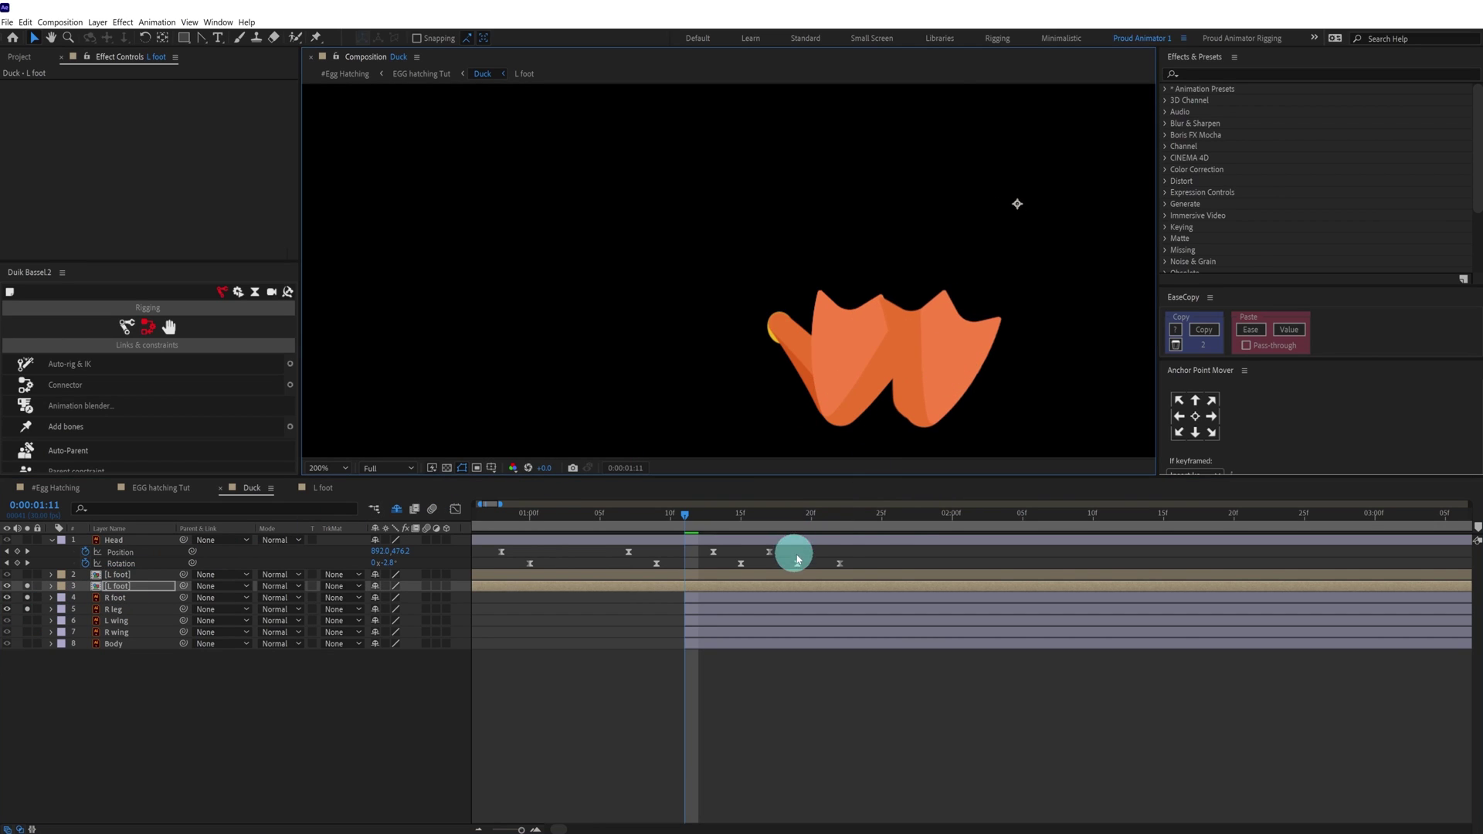
# At 0:00:02:08, flip the lower L foot copy horizontally and line it up over the R foot and R leg
pyautogui.moveTo(980, 516); pyautogui.dragTo(1066, 516)
pyautogui.rightClick(705, 588)
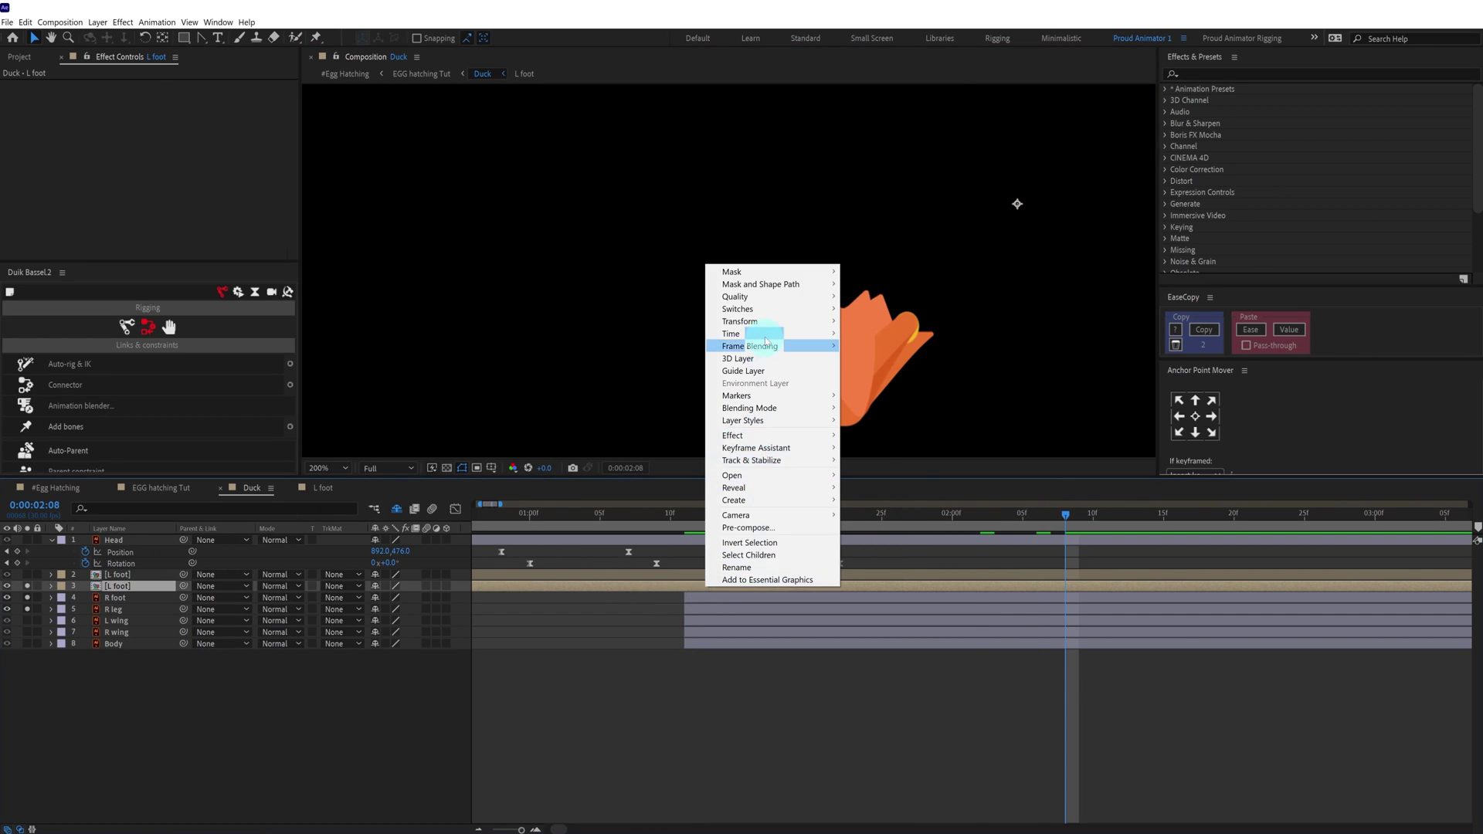
pyautogui.moveTo(765, 323)
pyautogui.click(884, 420)
pyautogui.moveTo(902, 358); pyautogui.dragTo(847, 357)
# Delete the original R foot and R leg layers and turn off solo on the flipped foot copy
pyautogui.click(113, 610)
pyautogui.keyDown('shift'); pyautogui.click(113, 598); pyautogui.keyUp('shift')
pyautogui.press('Delete')
pyautogui.click(27, 586)
# Preview both feet in the EGG hatching Tut composition from 0:00:01:11, and return to the Duck composition
pyautogui.click(161, 488)
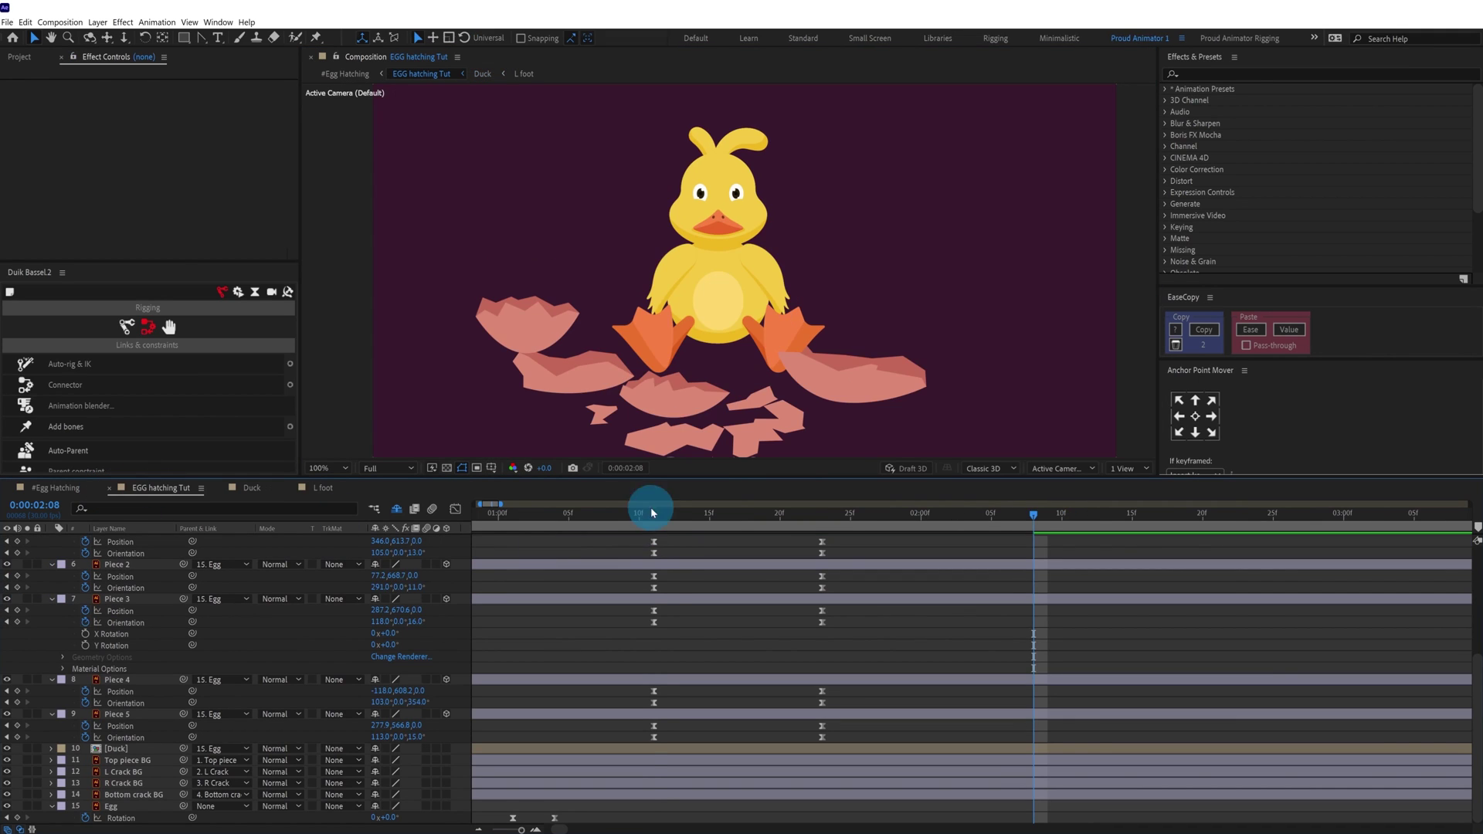
pyautogui.click(653, 515)
pyautogui.press('space')
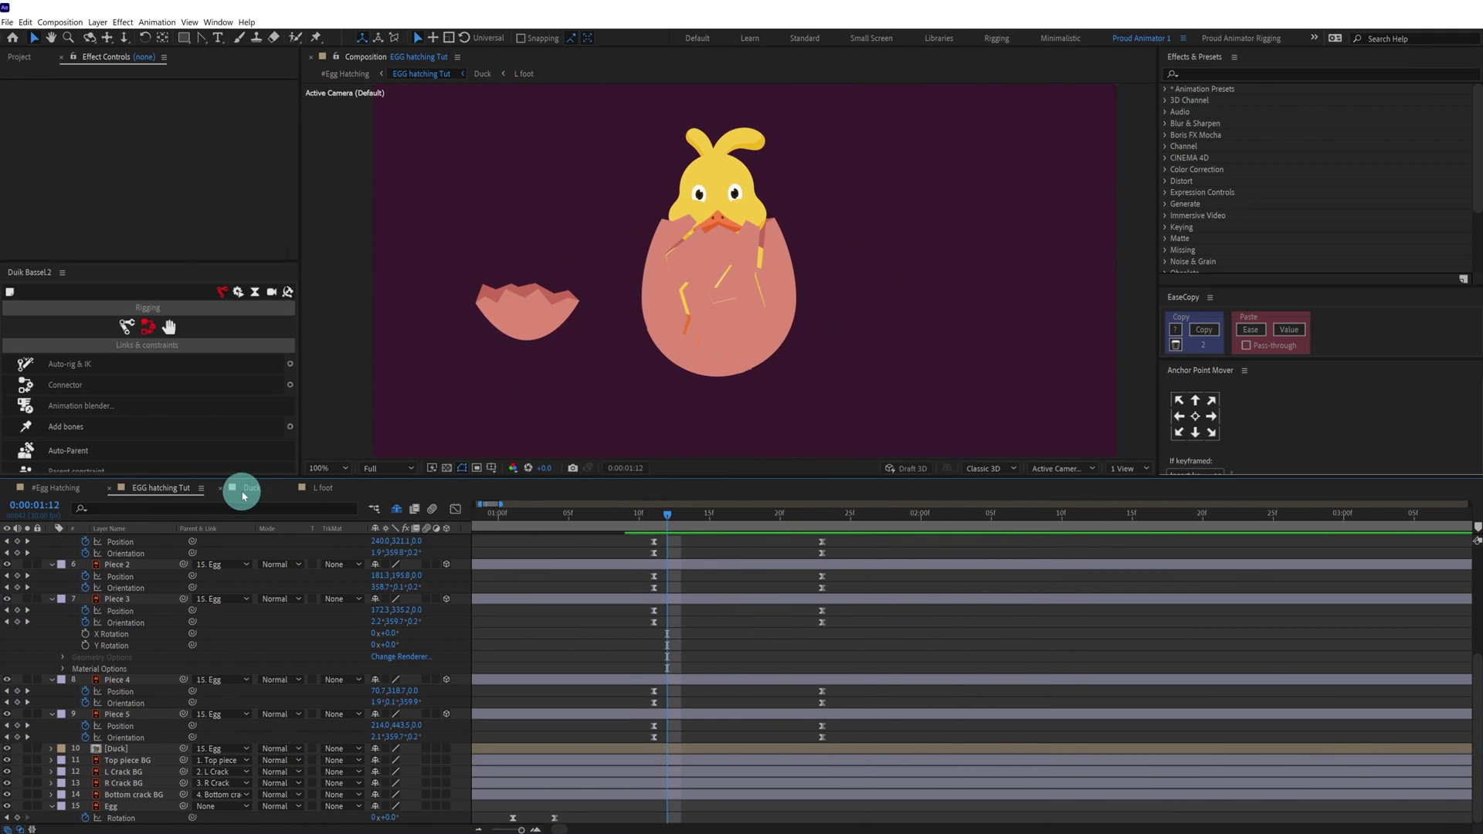
pyautogui.click(243, 492)
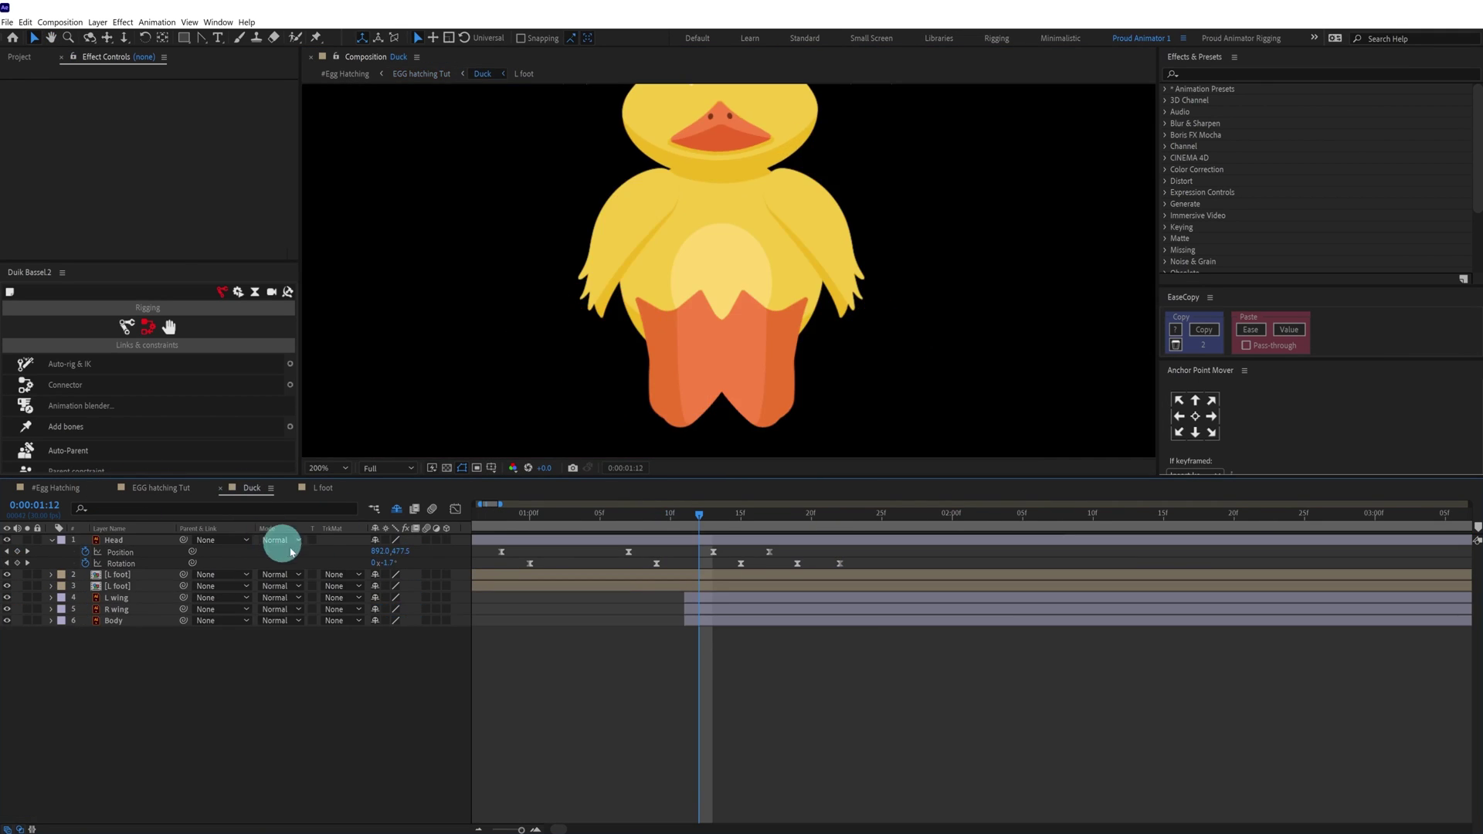
pyautogui.click(128, 601)
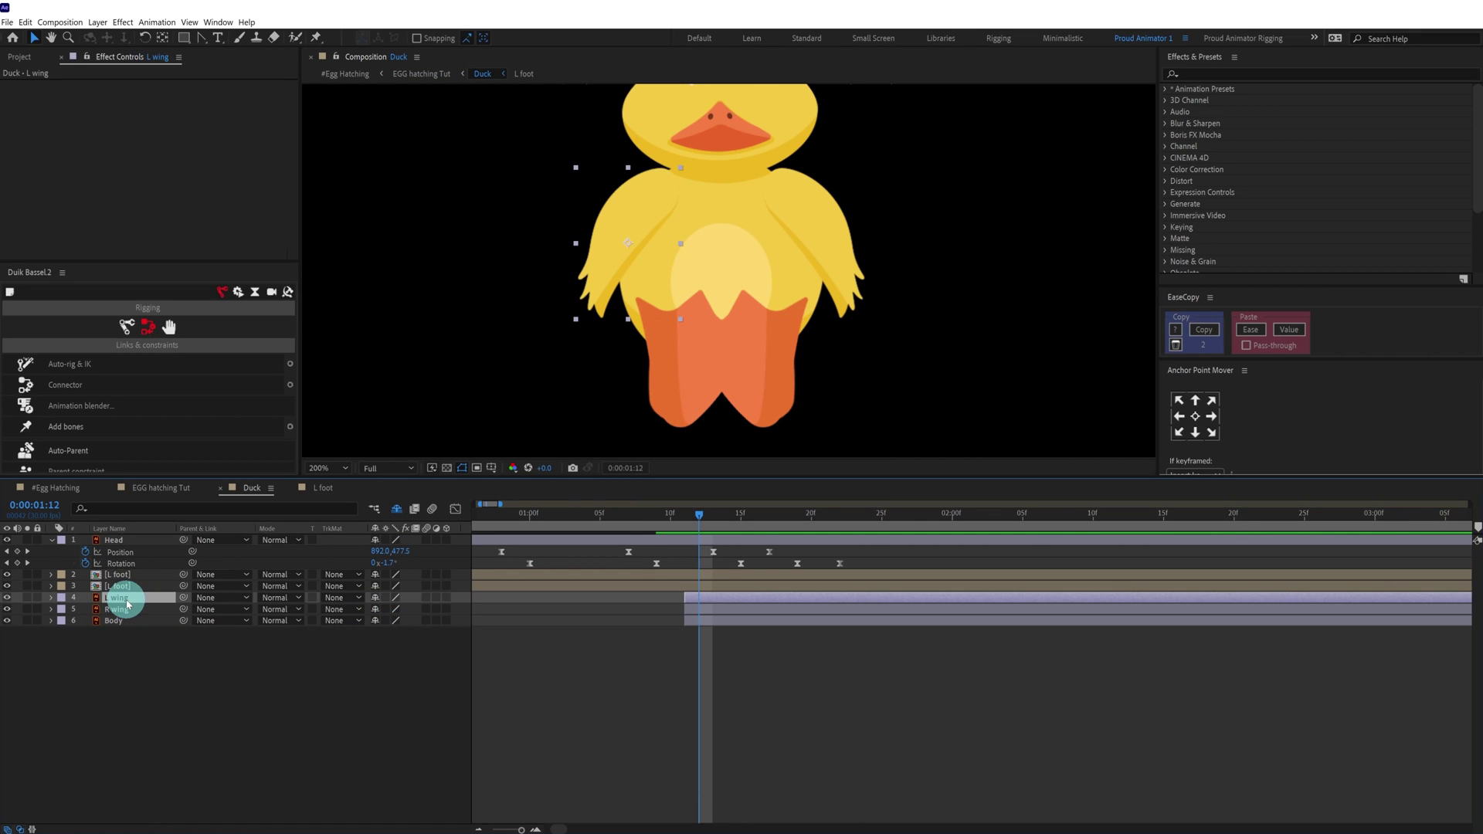
pyautogui.rightClick(127, 601)
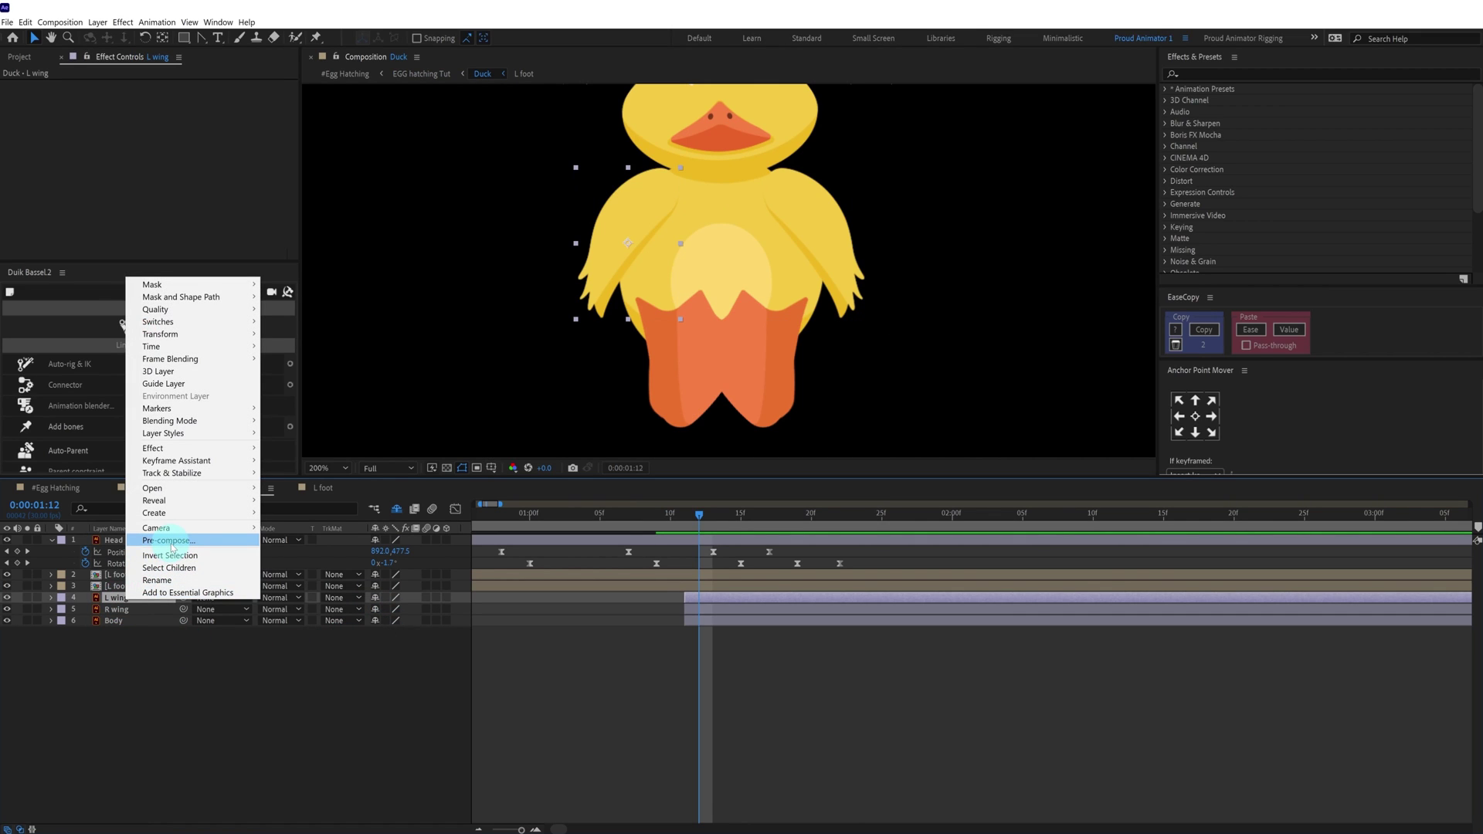
pyautogui.click(158, 667)
# Solo the L wing layer and place five puppet pins along it from the shoulder to the feather tip
pyautogui.click(115, 601)
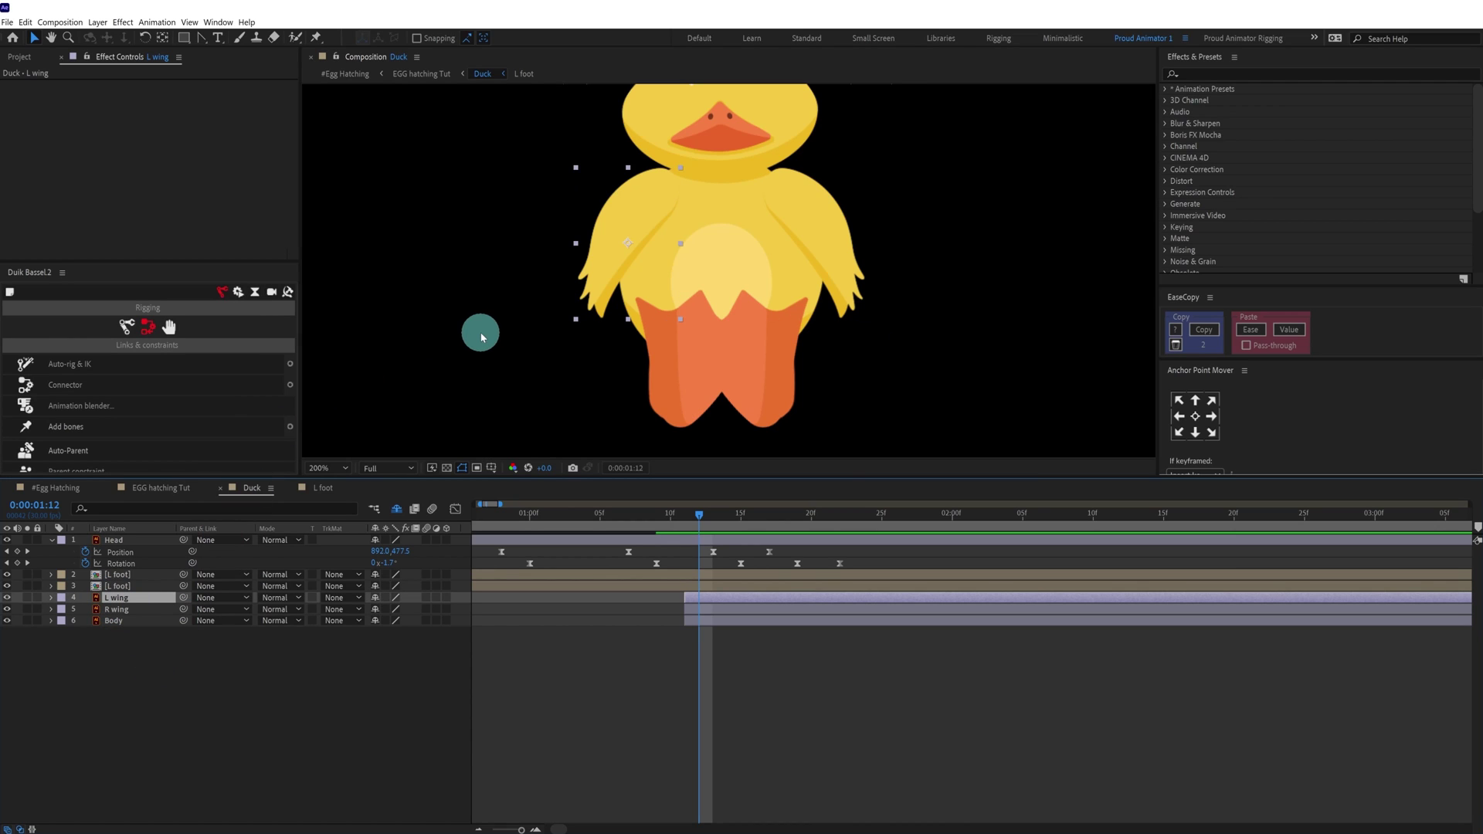
pyautogui.scroll(4, 434, 251)
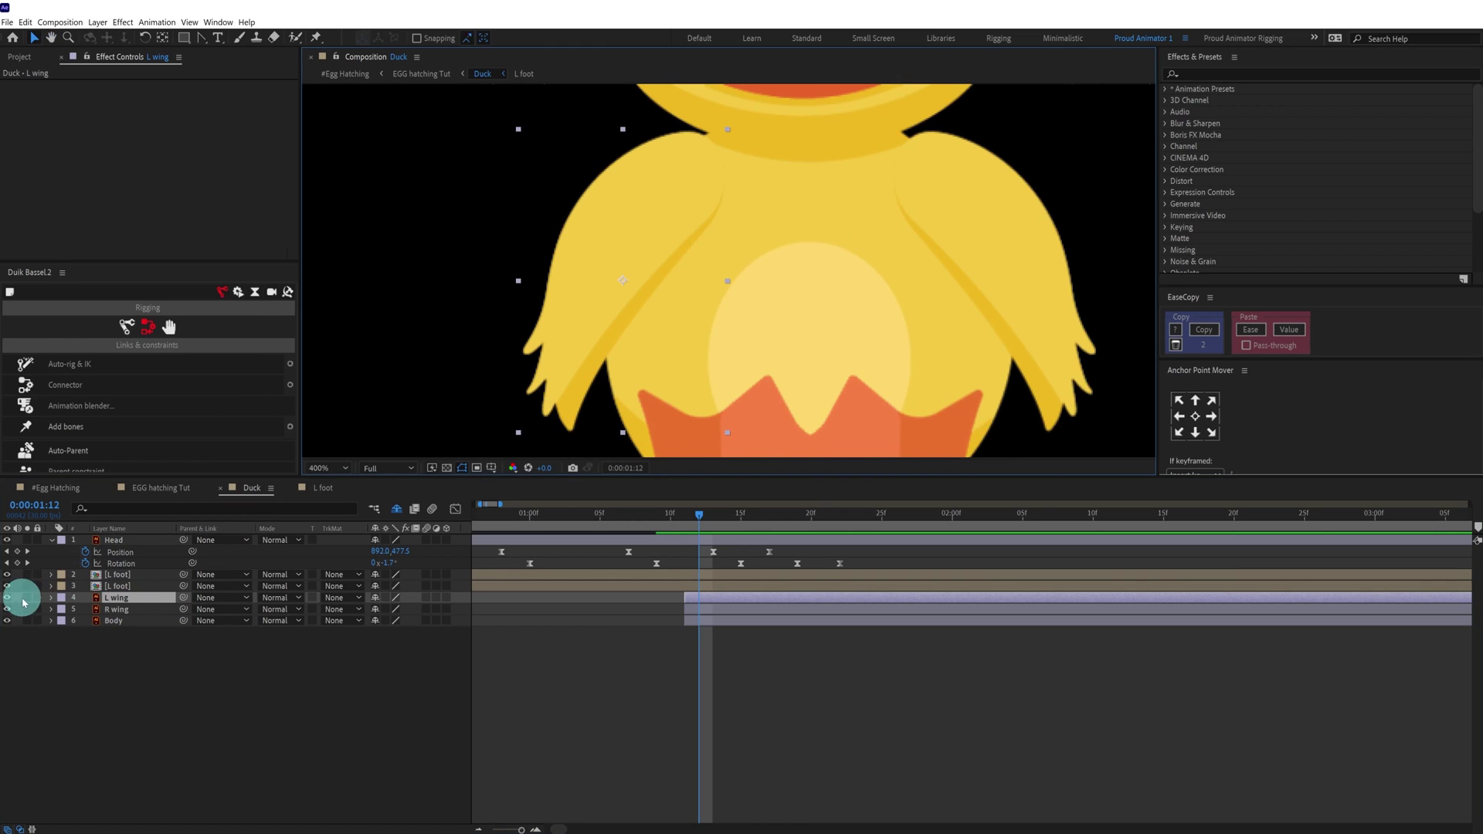
pyautogui.click(27, 597)
pyautogui.hotkey('ctrl', 'p')
pyautogui.click(693, 136)
pyautogui.click(632, 211)
pyautogui.click(588, 273)
pyautogui.click(561, 332)
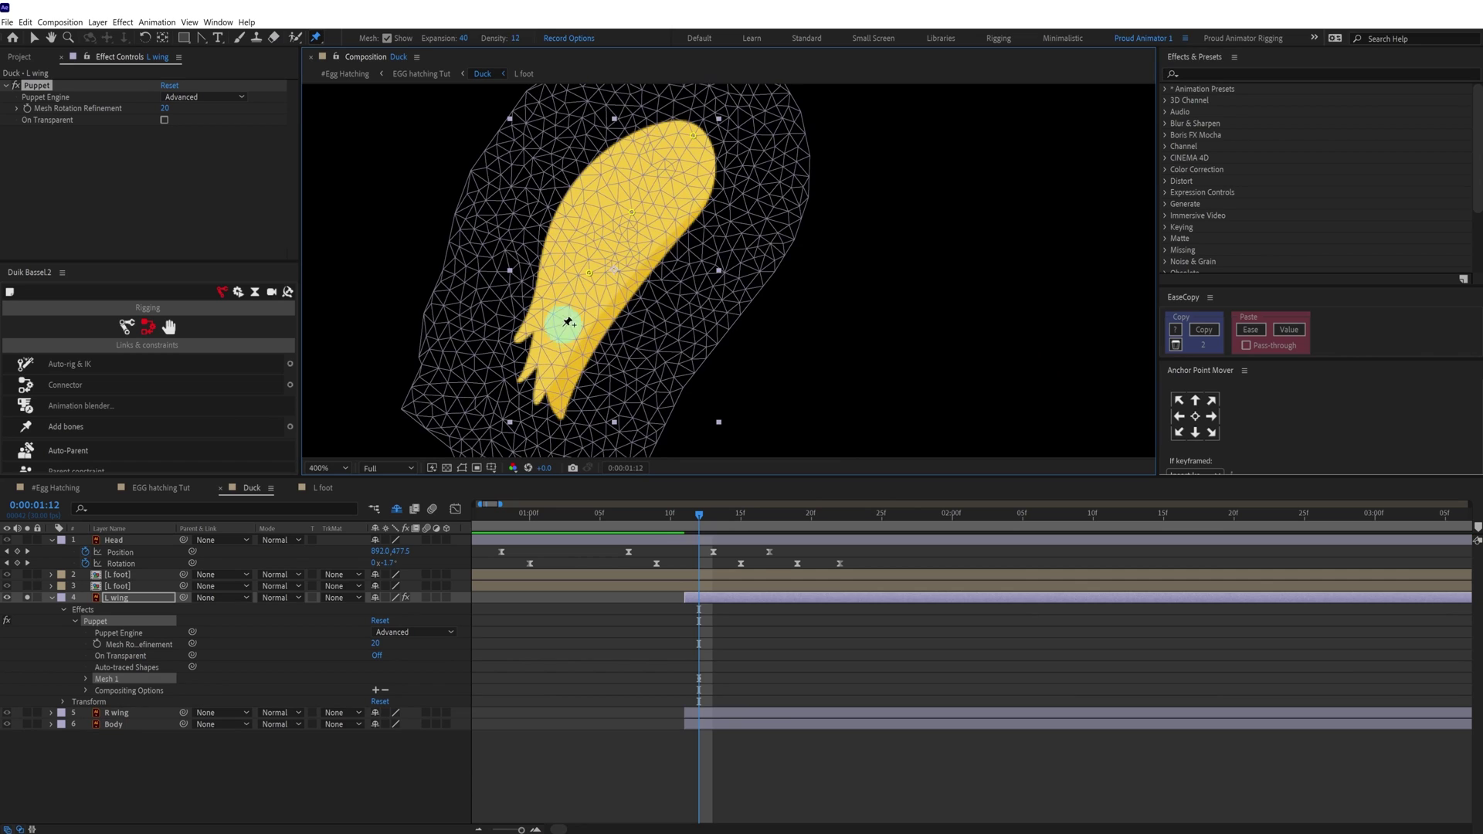
pyautogui.click(566, 403)
# Add Duik bones to the L wing layer's puppet pins
pyautogui.click(360, 625)
pyautogui.click(114, 623)
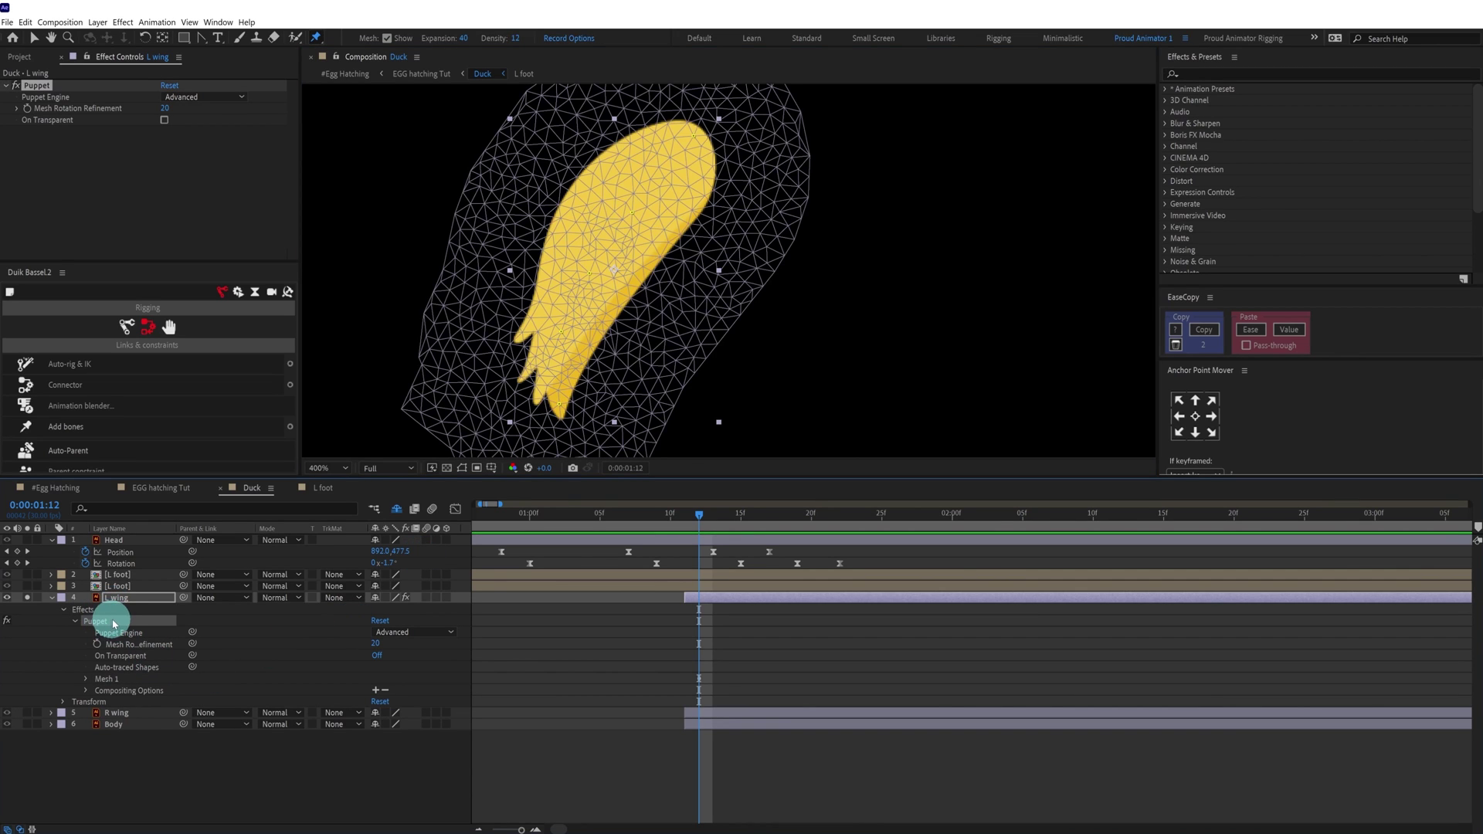
pyautogui.click(73, 427)
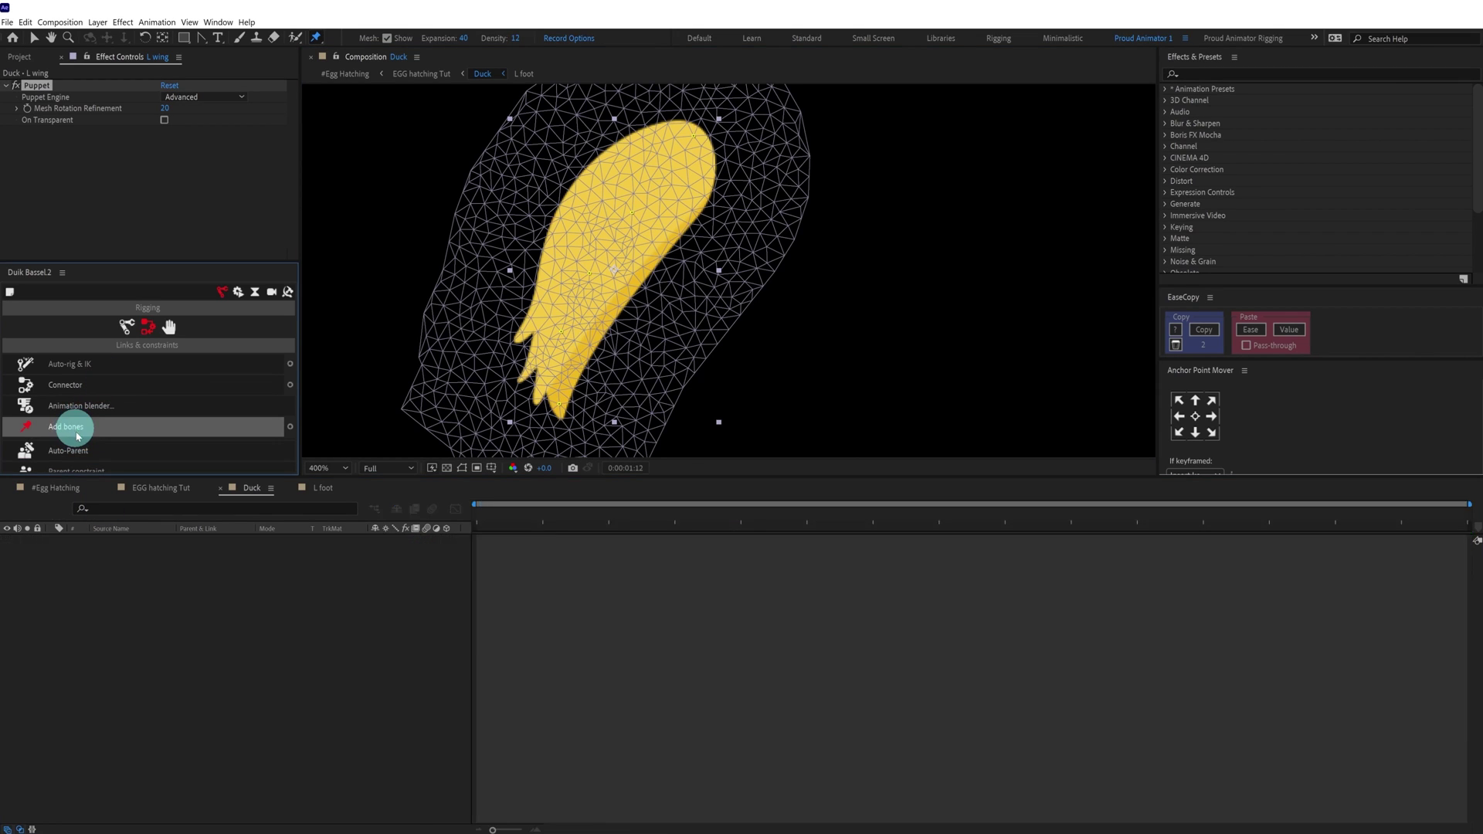
# Rename the wing's bone layers in order from the shoulder to the feather tip, ending with 2, 3, 4 and 5
pyautogui.click(135, 633)
pyautogui.press('Return')
pyautogui.write('2')
pyautogui.press('Return')
pyautogui.hotkey('ctrl', 'Up')
pyautogui.press('Return')
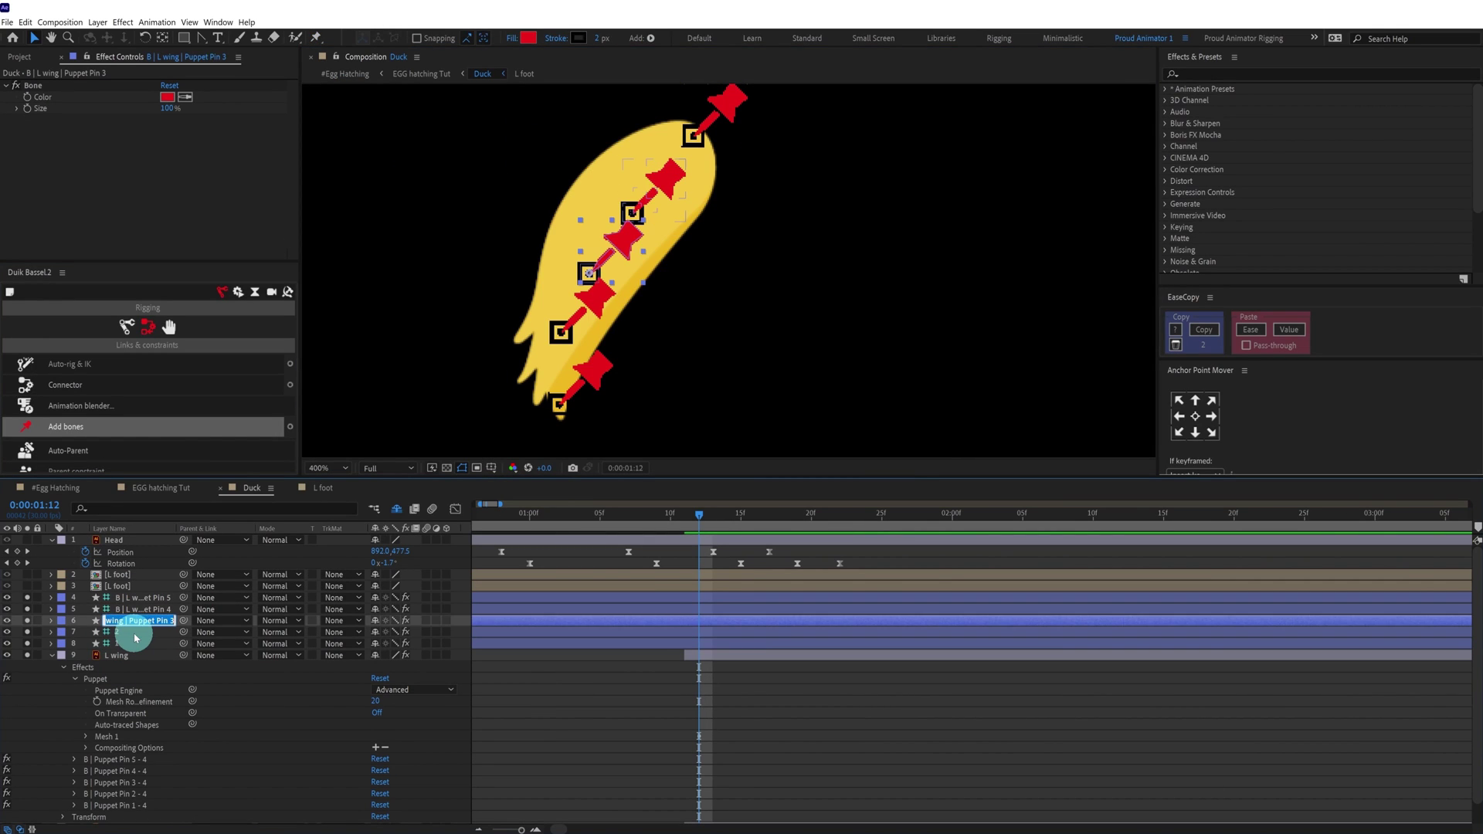
pyautogui.write('3')
pyautogui.press('Return')
pyautogui.hotkey('ctrl', 'Up')
pyautogui.press('Return')
pyautogui.write('4')
pyautogui.press('Return')
pyautogui.hotkey('ctrl', 'Up')
pyautogui.press('Return')
pyautogui.write('5')
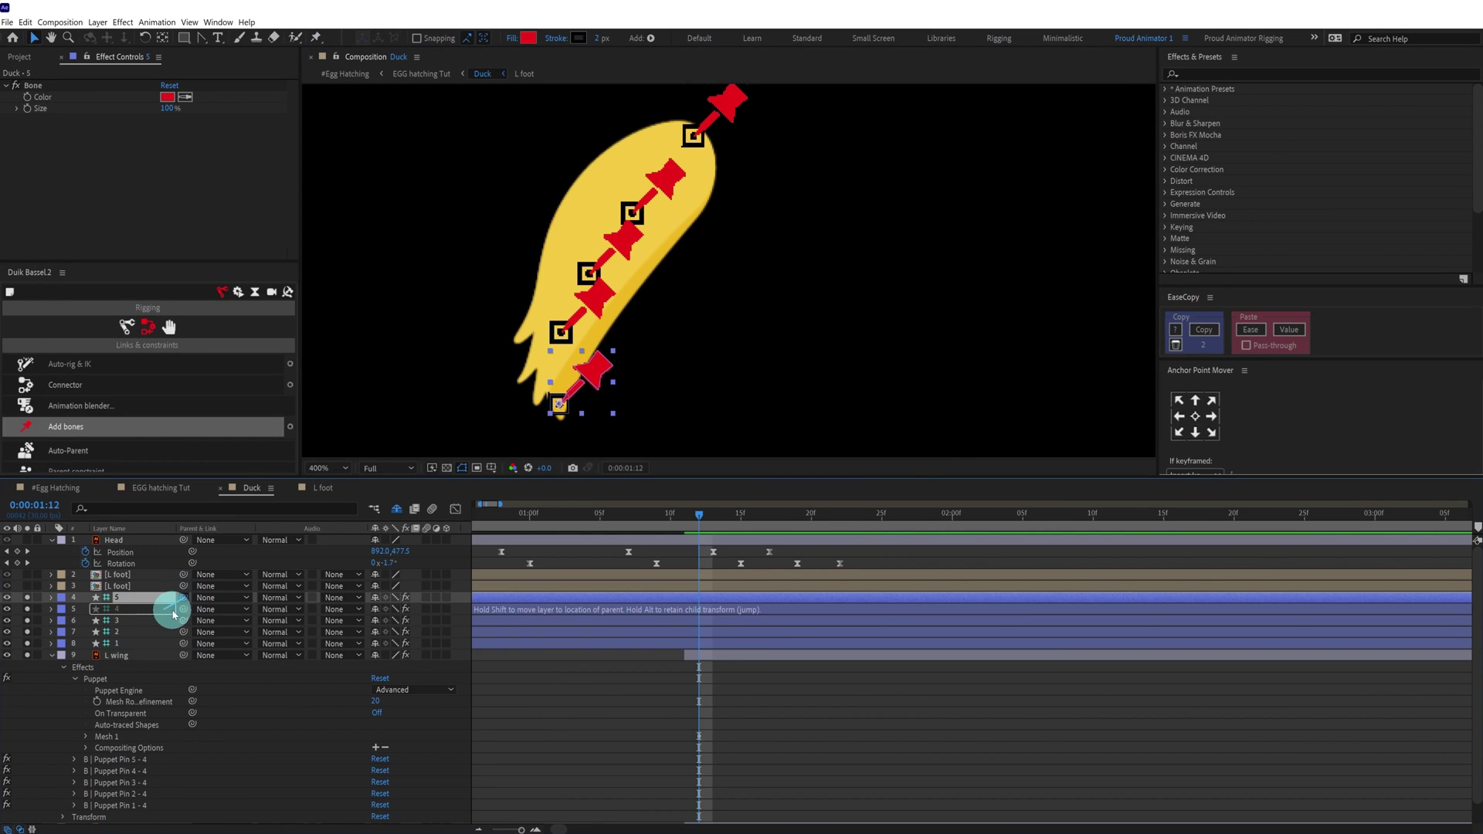
# Parent the wing bones in a chain: 5 to 4, 4 to 3, 3 to 2 and 2 to 1
pyautogui.moveTo(174, 613); pyautogui.dragTo(174, 622)
pyautogui.moveTo(183, 621); pyautogui.dragTo(160, 646)
pyautogui.click(161, 645)
# Pre-compose the L wing layer and its five bones as Wing, and open the new composition
pyautogui.click(118, 658)
pyautogui.keyDown('shift'); pyautogui.click(116, 597); pyautogui.keyUp('shift')
pyautogui.rightClick(119, 596)
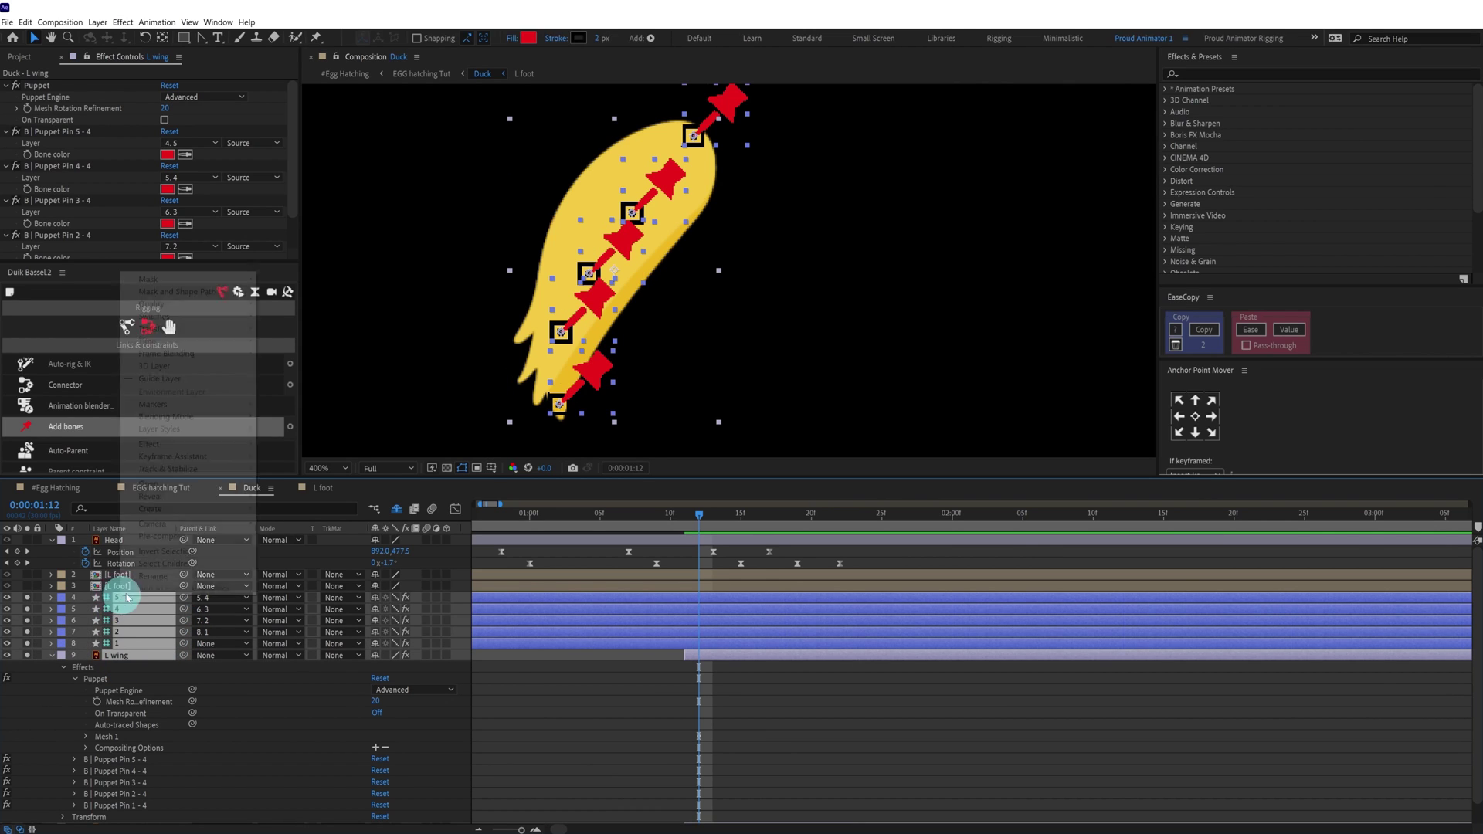
pyautogui.click(178, 544)
pyautogui.write('Win')
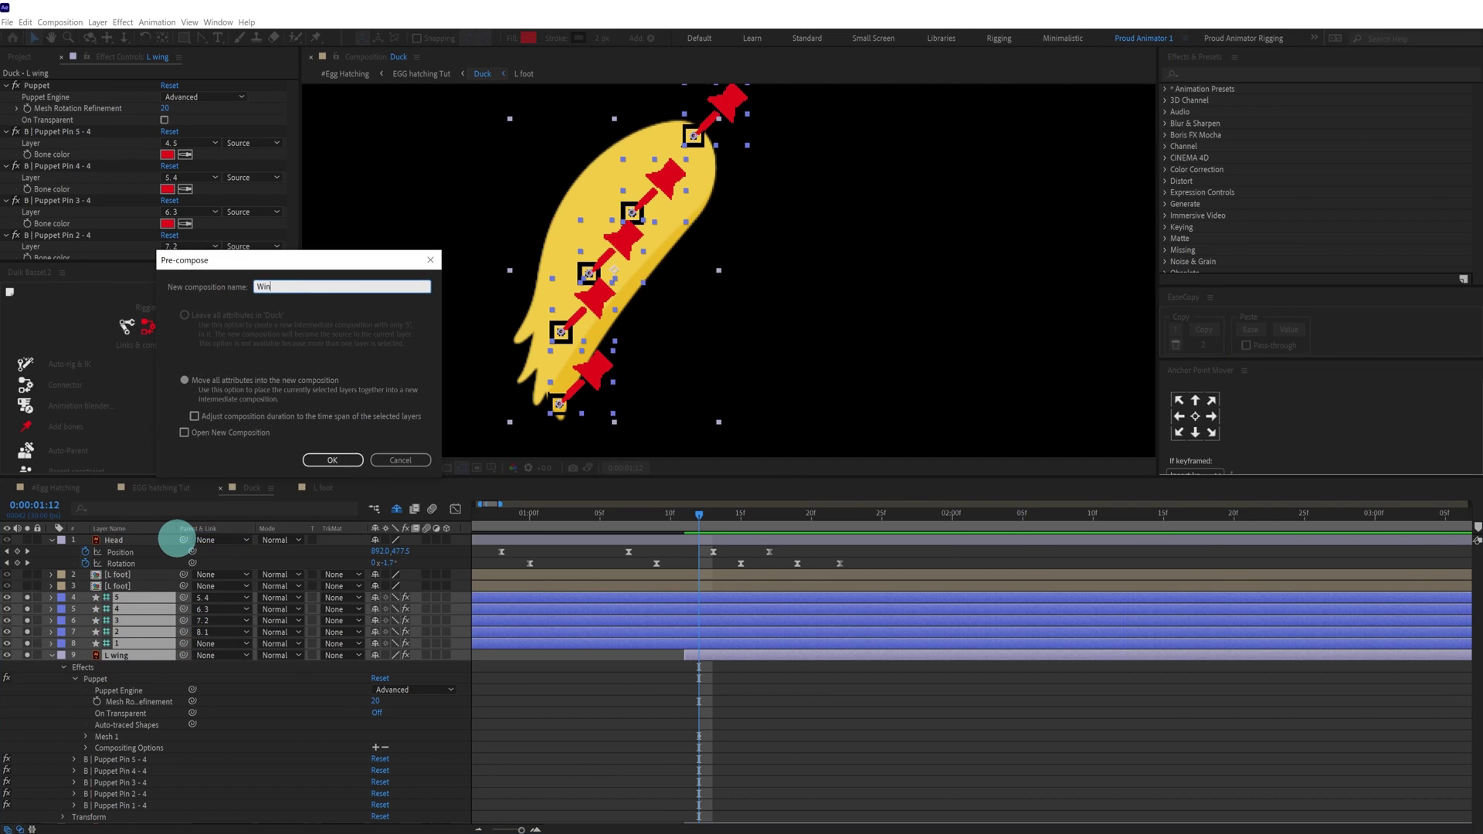
pyautogui.write('g')
pyautogui.press('Return')
pyautogui.doubleClick(165, 597)
# Set rotation keyframes on bones 1 to 4 at 0:00:01:12
pyautogui.press(';')
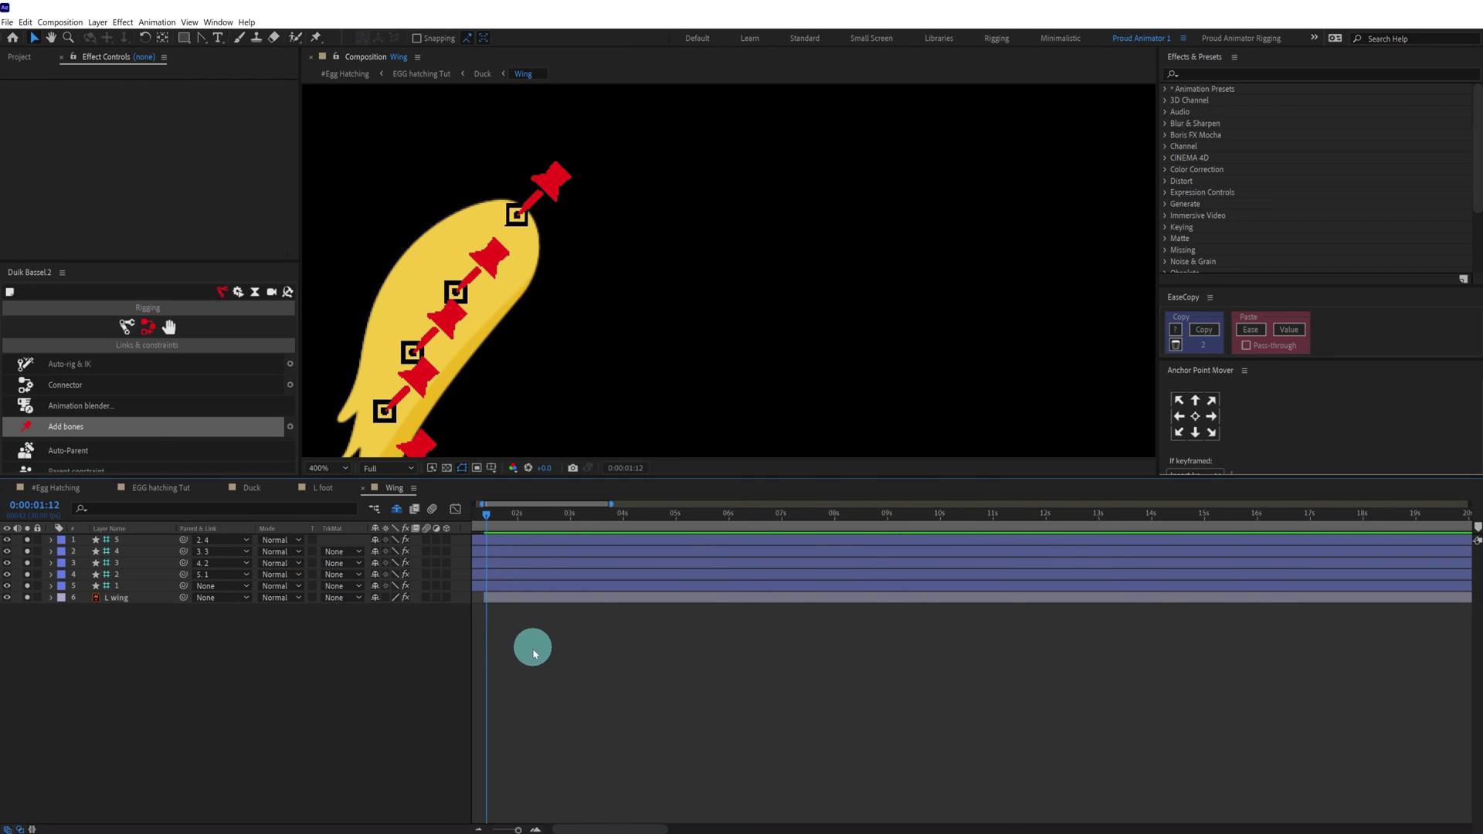
pyautogui.moveTo(534, 655); pyautogui.dragTo(733, 689)
pyautogui.click(119, 588)
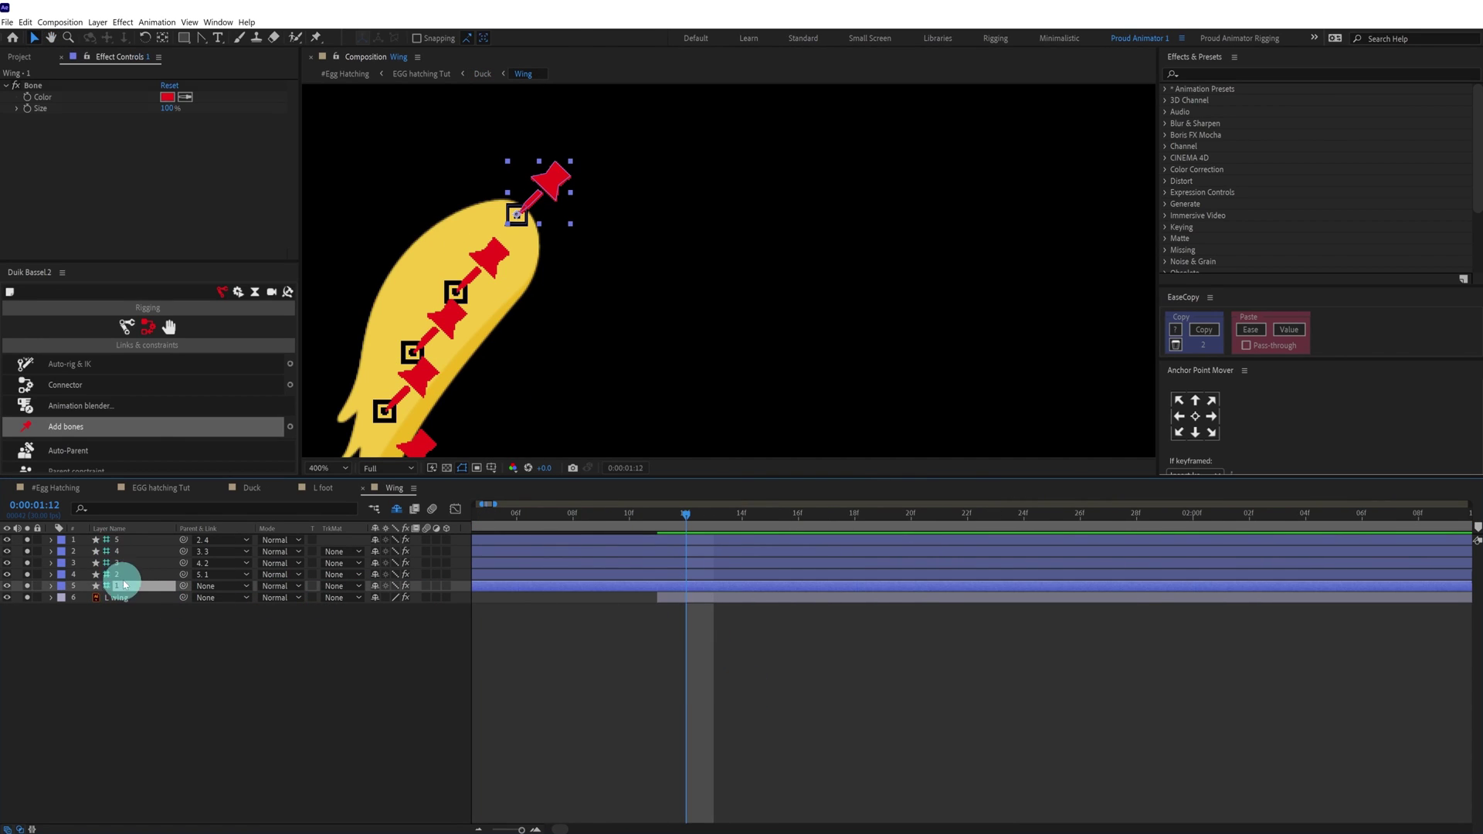
pyautogui.moveTo(656, 311); pyautogui.dragTo(776, 239)
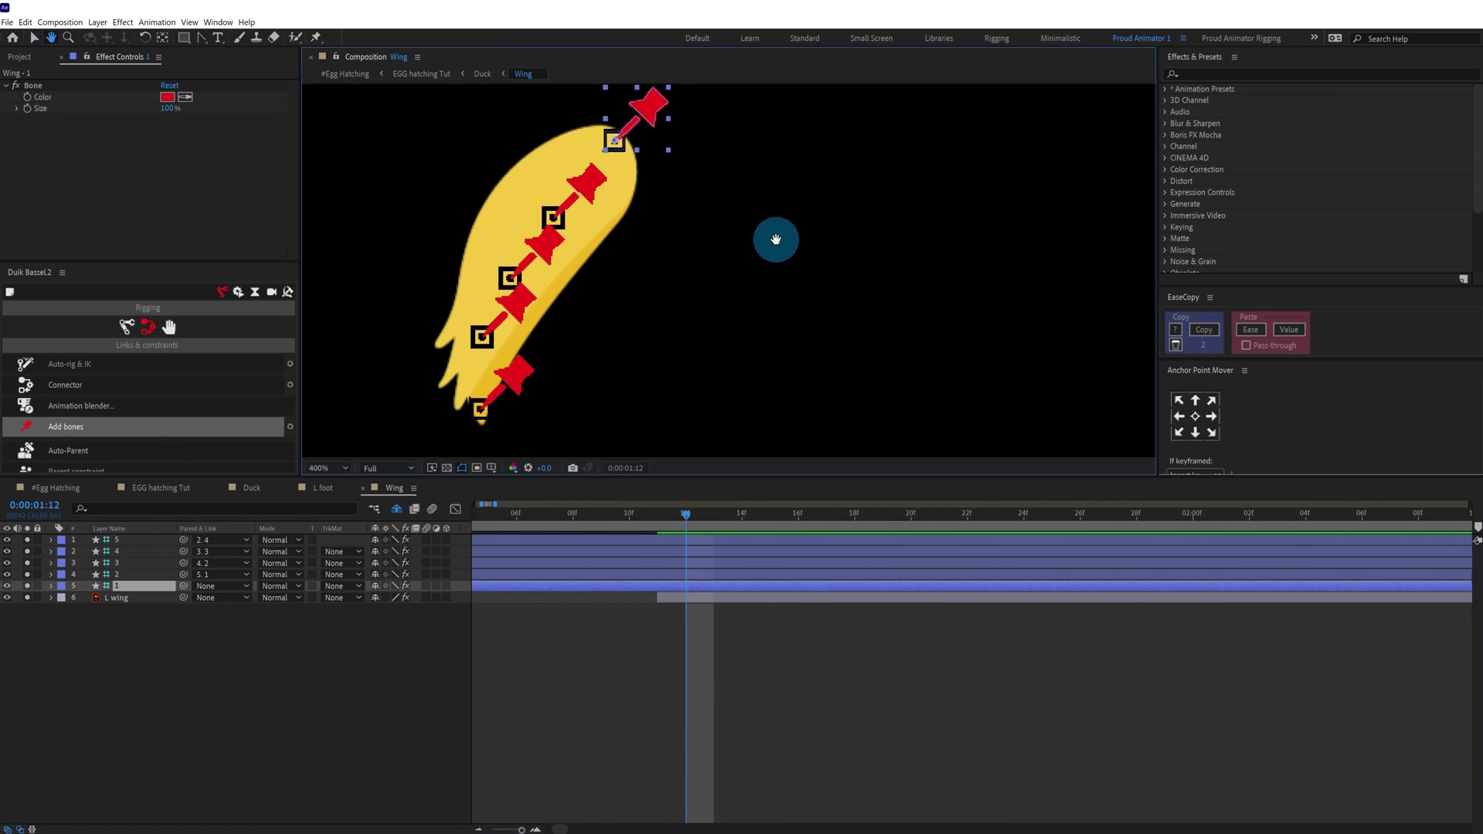
pyautogui.keyDown('shift'); pyautogui.click(121, 574); pyautogui.keyUp('shift')
pyautogui.click(141, 626)
pyautogui.click(120, 586)
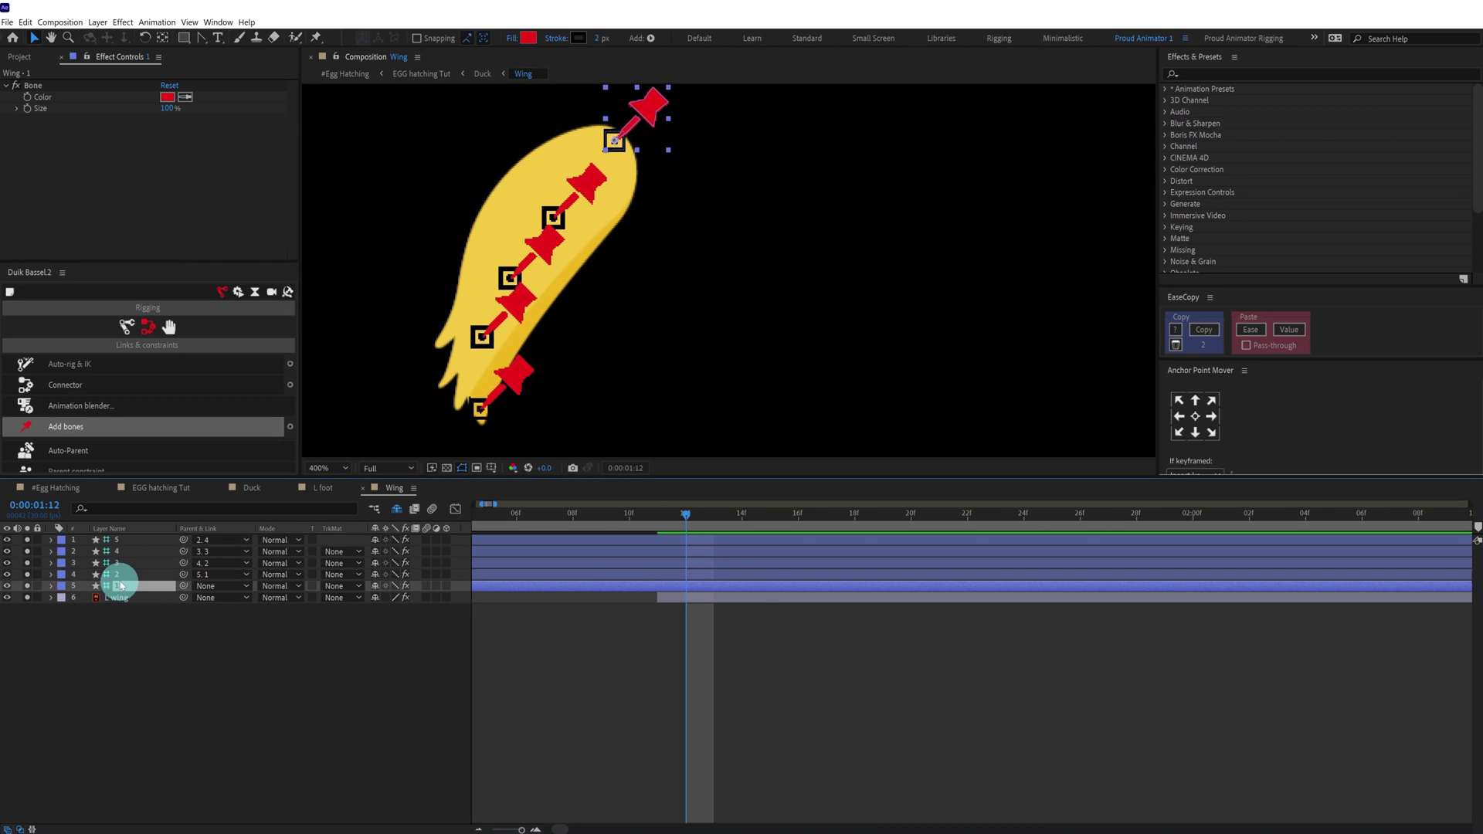
pyautogui.keyDown('ctrl'); pyautogui.click(121, 575); pyautogui.keyUp('ctrl')
pyautogui.keyDown('ctrl'); pyautogui.click(122, 563); pyautogui.keyUp('ctrl')
pyautogui.keyDown('ctrl'); pyautogui.click(123, 552); pyautogui.keyUp('ctrl')
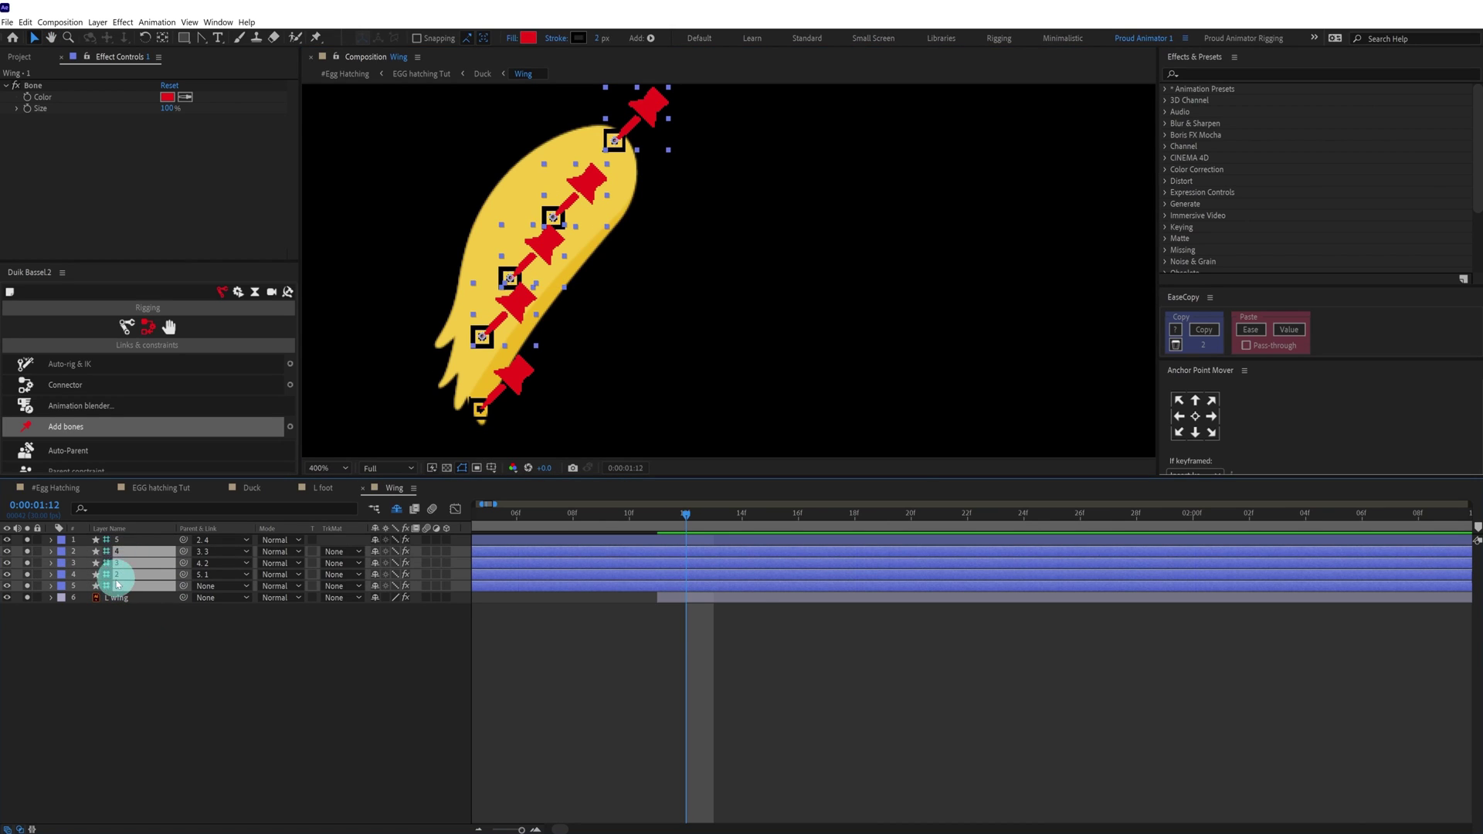
pyautogui.click(364, 701)
# Rotate bone 1 to -17° at 0:00:01:24 in the Wing composition and paste that keyframe onto bones 2, 3 and 4
pyautogui.click(161, 487)
pyautogui.click(844, 516)
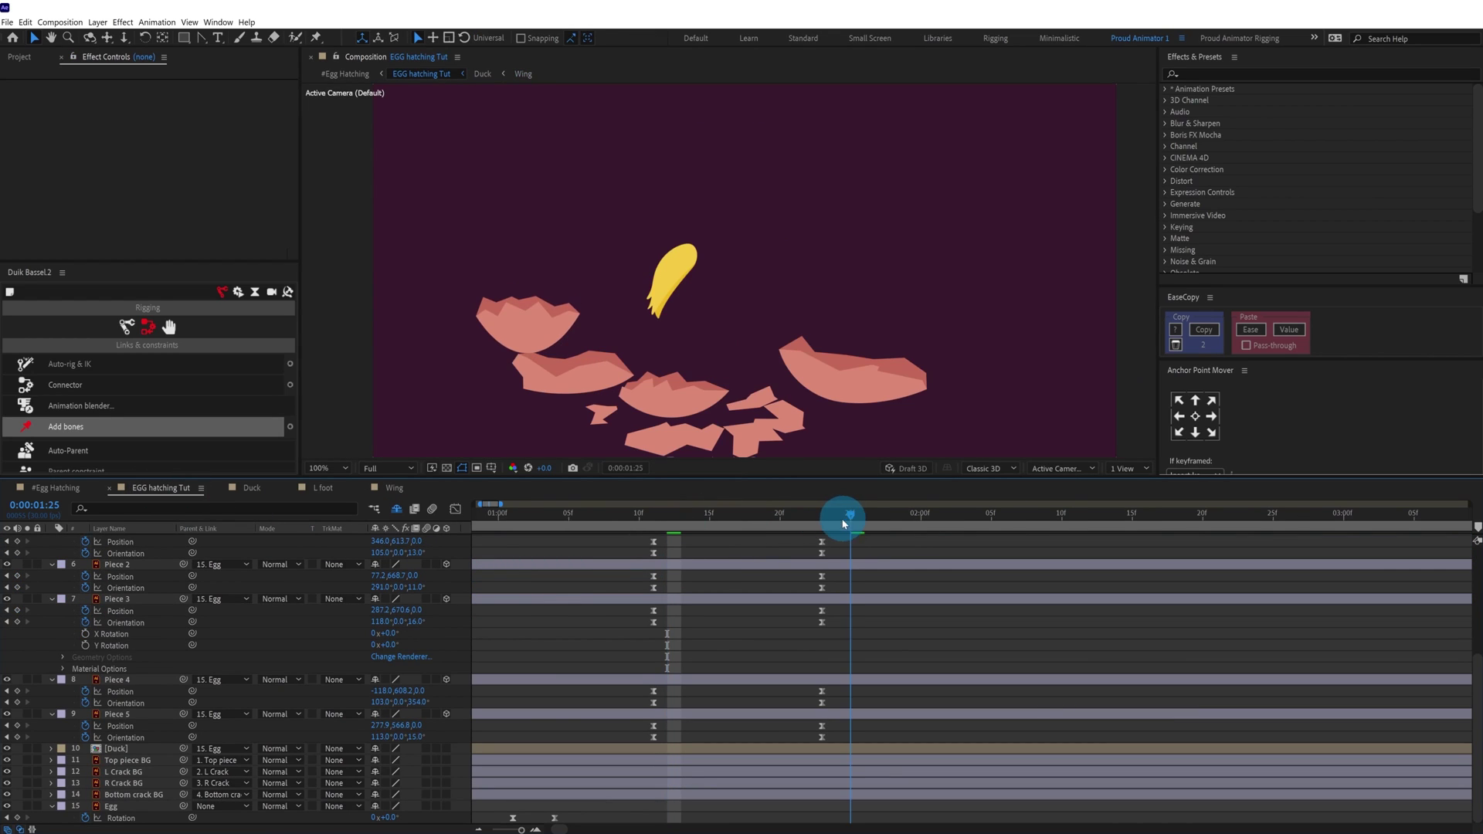
pyautogui.click(393, 489)
pyautogui.moveTo(394, 632); pyautogui.dragTo(381, 632)
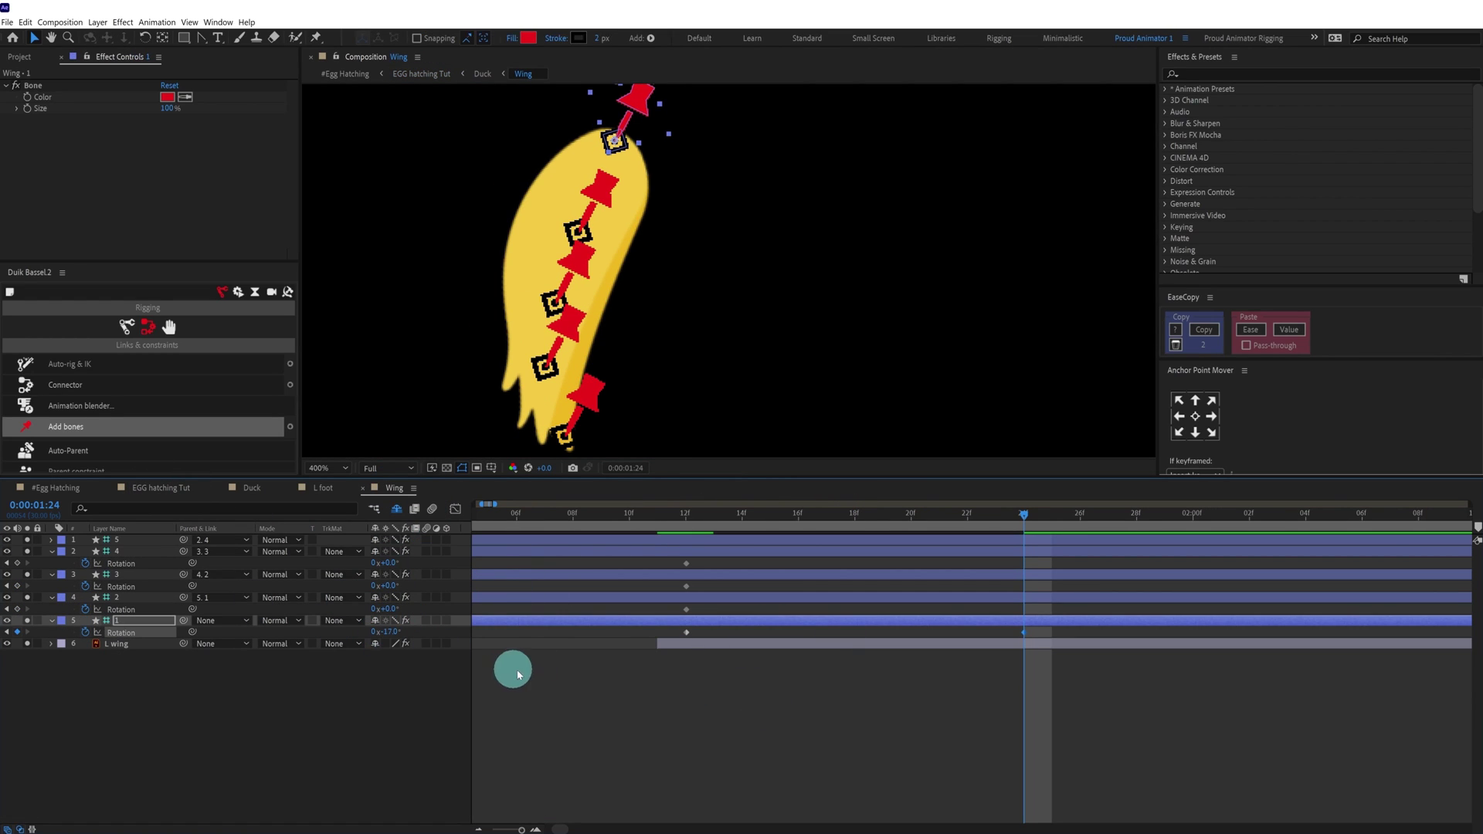
pyautogui.hotkey('ctrl', 'c')
pyautogui.click(992, 599)
pyautogui.keyDown('shift'); pyautogui.click(994, 554); pyautogui.keyUp('shift')
pyautogui.hotkey('ctrl', 'v')
# Time-reverse the rotation keyframes of bones 1 to 4 and apply easy ease to them
pyautogui.moveTo(1056, 567); pyautogui.dragTo(682, 664)
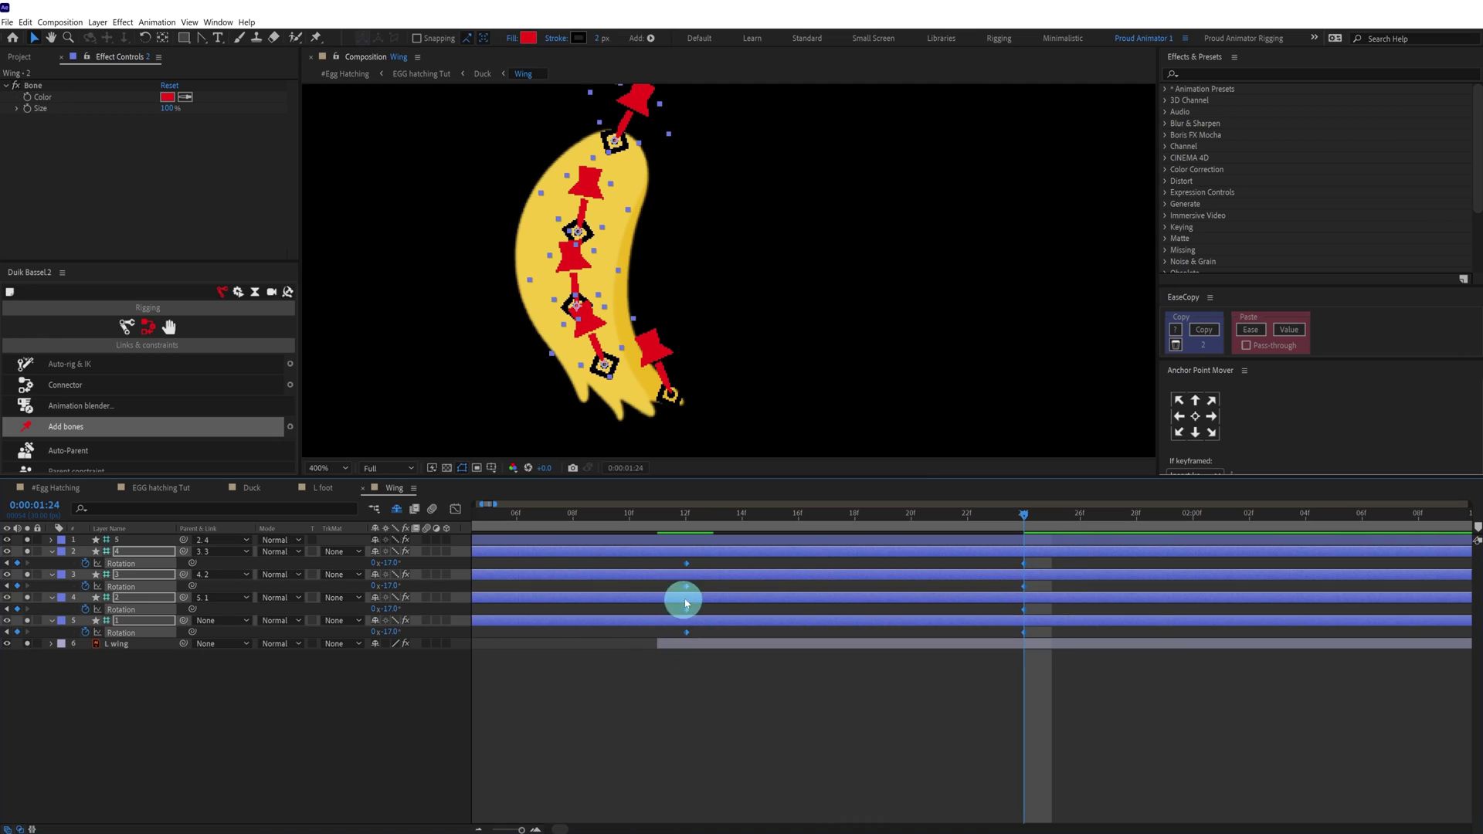
pyautogui.rightClick(687, 564)
pyautogui.moveTo(739, 700)
pyautogui.click(873, 813)
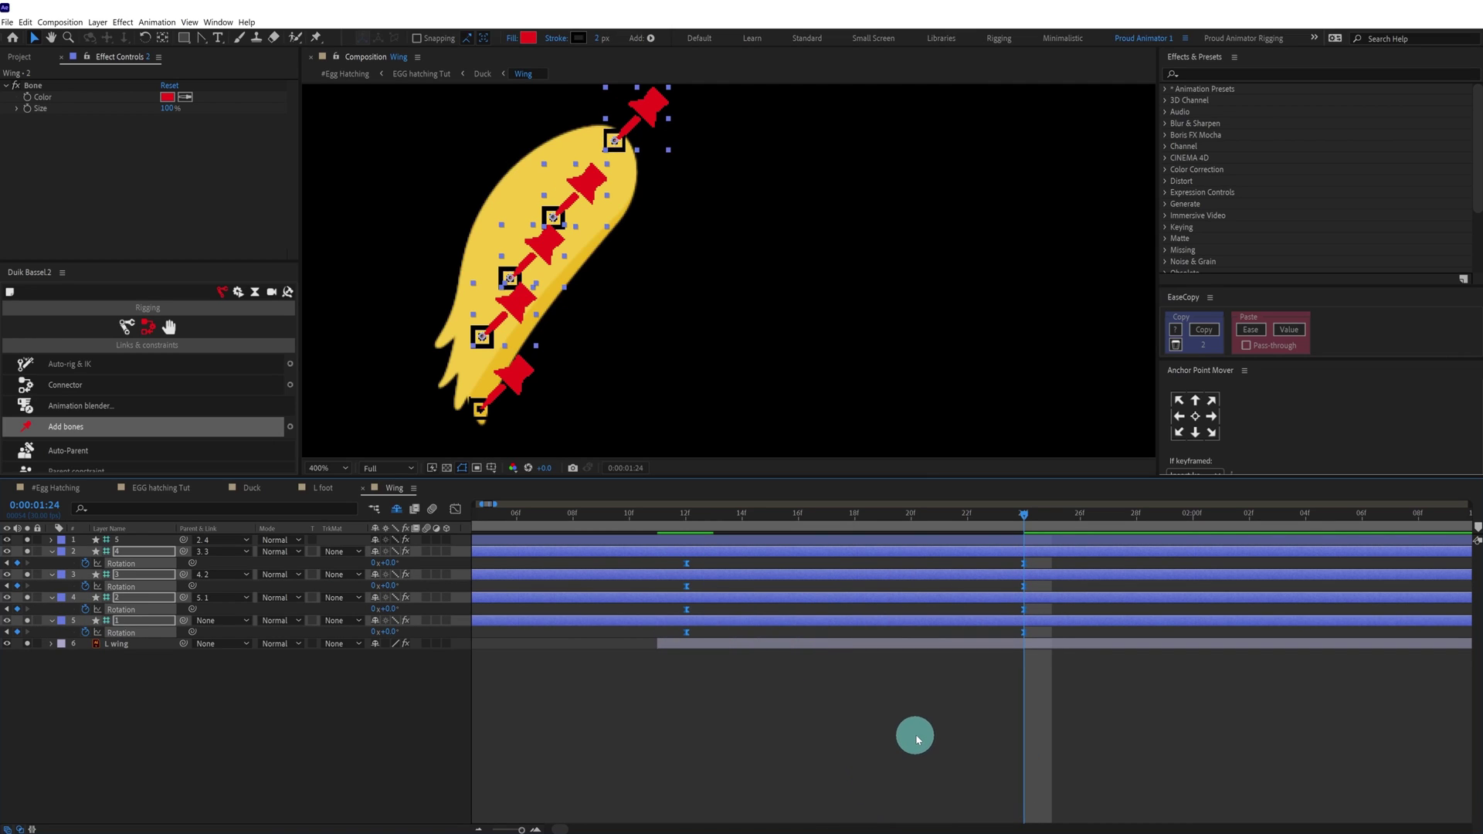
# Add rotation keyframes to bones 1 to 4 at 0:00:02:01, 0:00:02:06 and 0:00:02:10
pyautogui.scroll(-2, 931, 727)
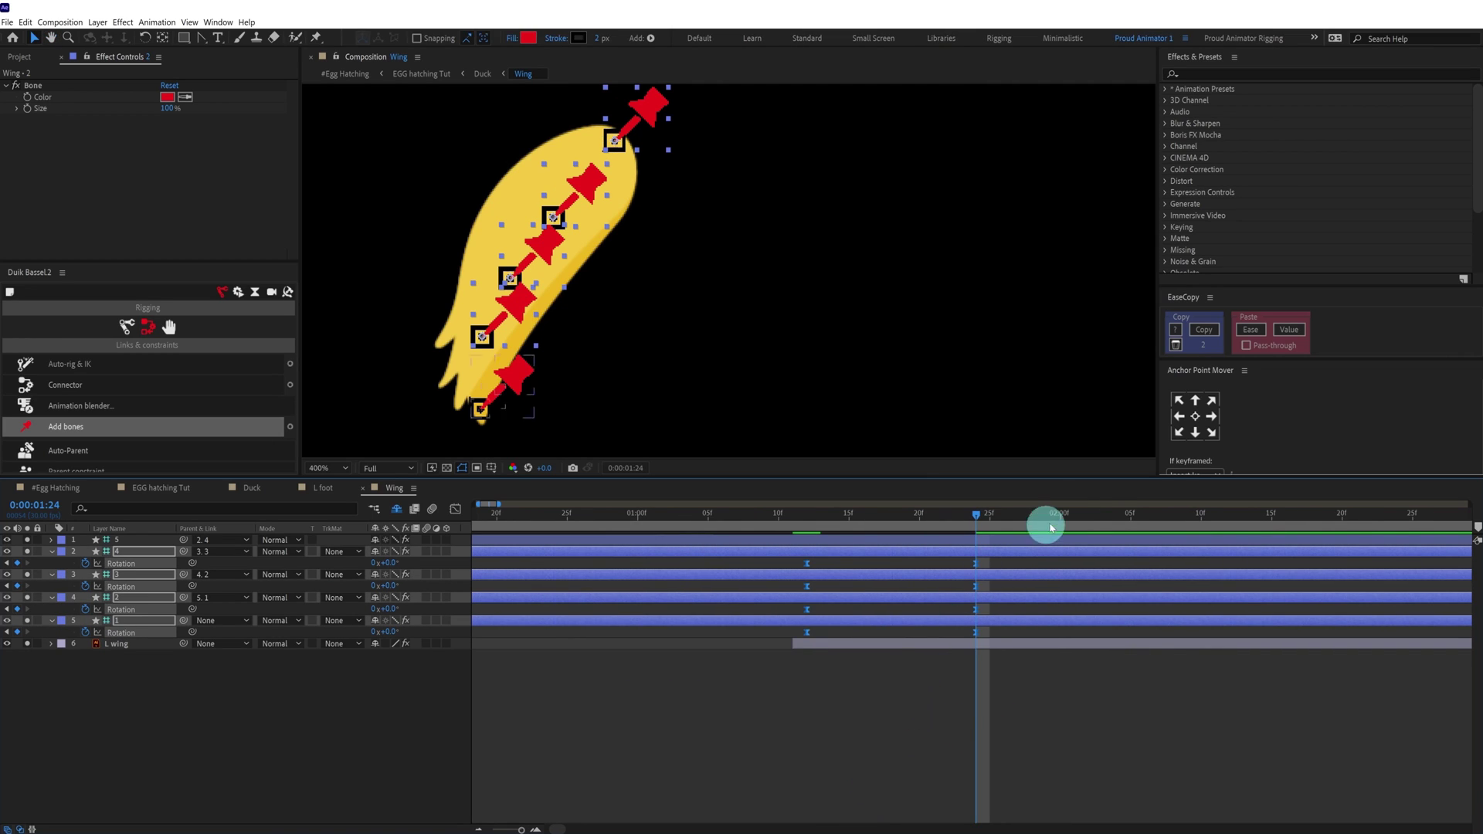
pyautogui.moveTo(1095, 714); pyautogui.dragTo(1019, 600)
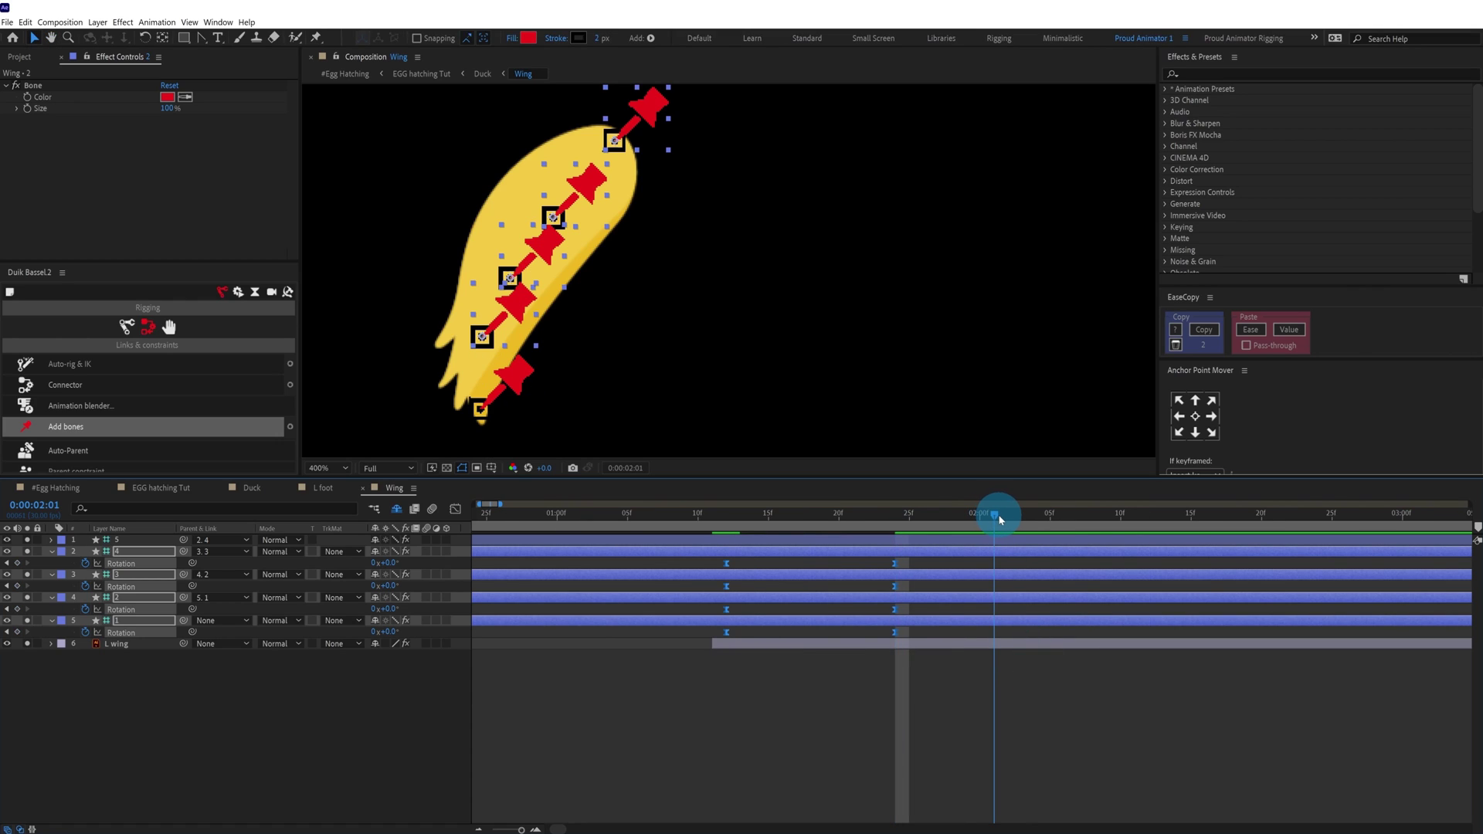
pyautogui.moveTo(998, 517); pyautogui.dragTo(991, 517)
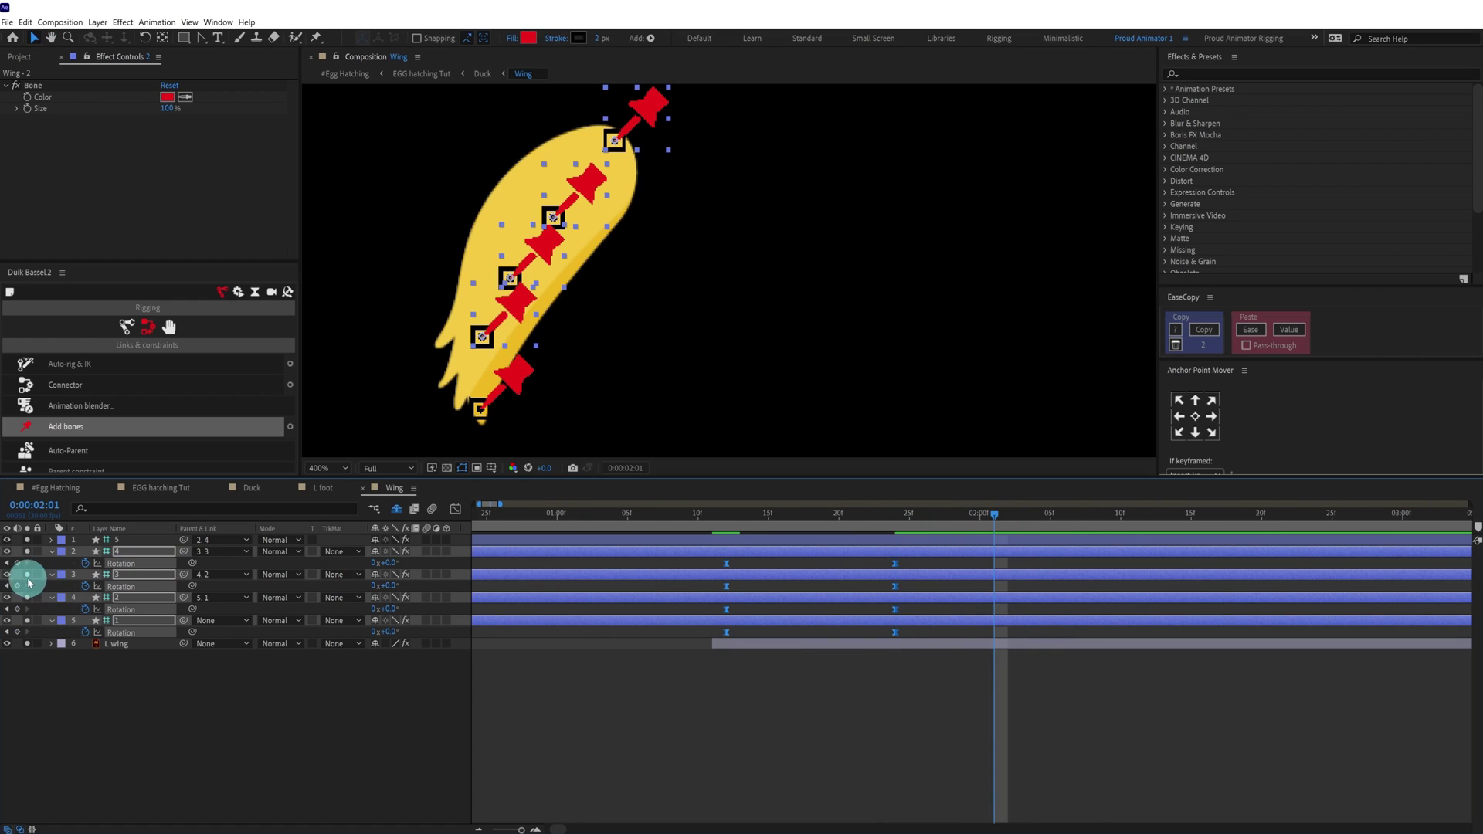
pyautogui.click(17, 563)
pyautogui.click(17, 586)
pyautogui.click(17, 610)
pyautogui.click(17, 632)
pyautogui.click(604, 666)
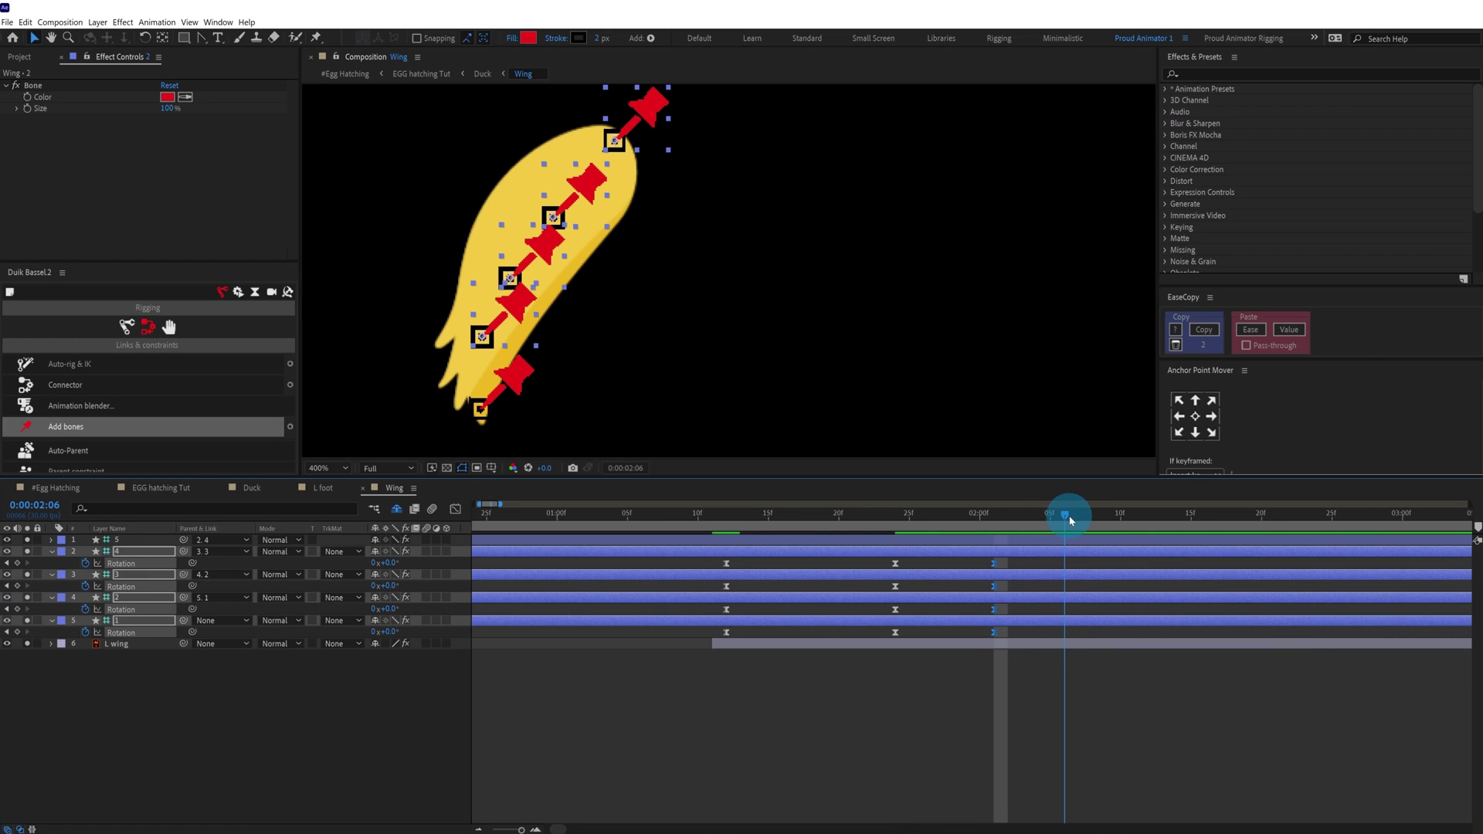
pyautogui.click(153, 627)
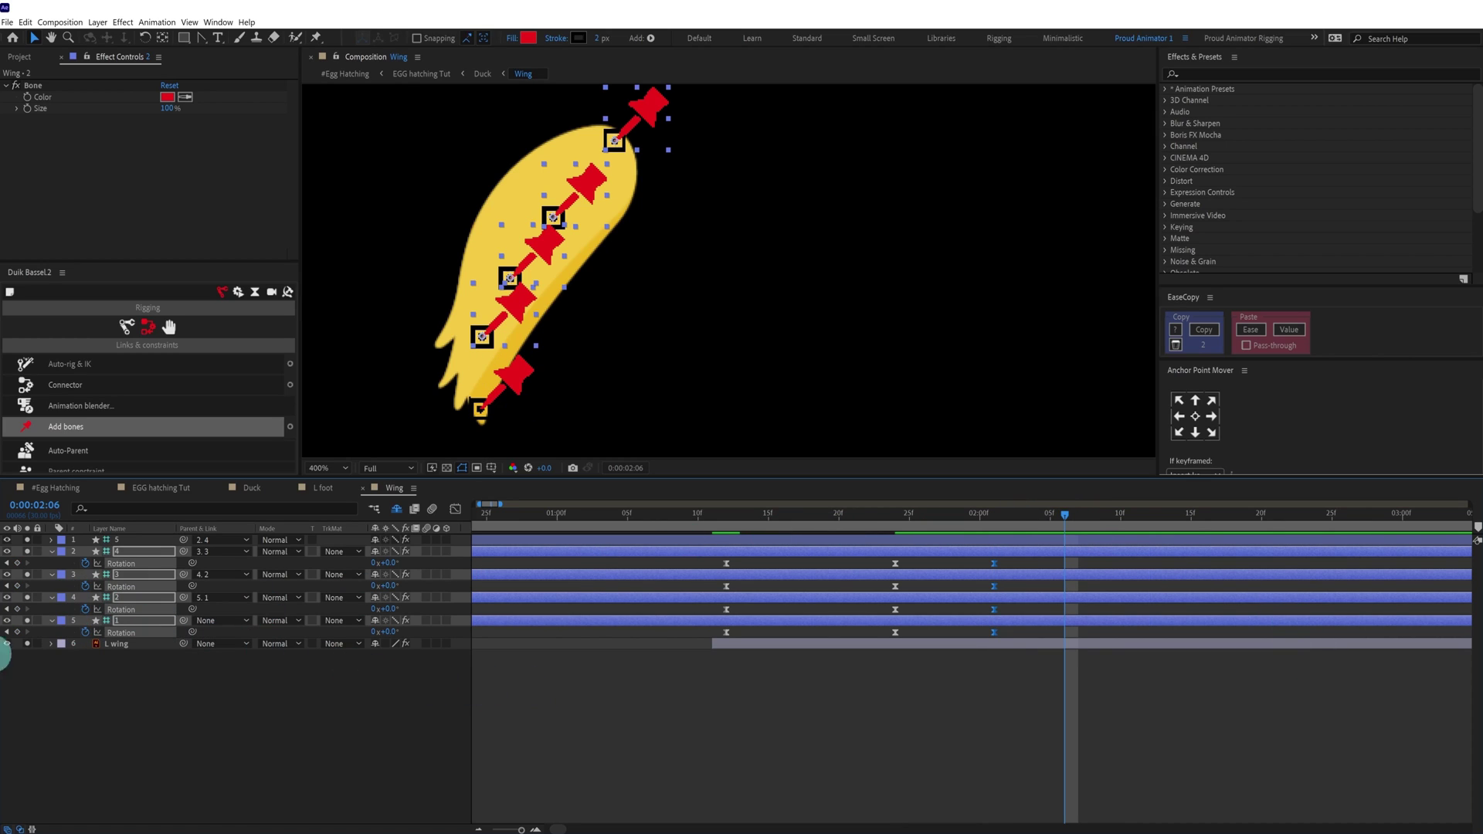
pyautogui.hotkey('ctrl', 's')
pyautogui.click(17, 632)
# Set the rotation of bones 1 to 4 to -5° at 0:00:02:01 and edit their rotation at 0:00:02:06
pyautogui.press('j')
pyautogui.press('j')
pyautogui.press('j')
pyautogui.moveTo(393, 566); pyautogui.dragTo(395, 568)
pyautogui.press('k')
pyautogui.click(395, 564)
pyautogui.write('-5')
pyautogui.press('Return')
pyautogui.press('k')
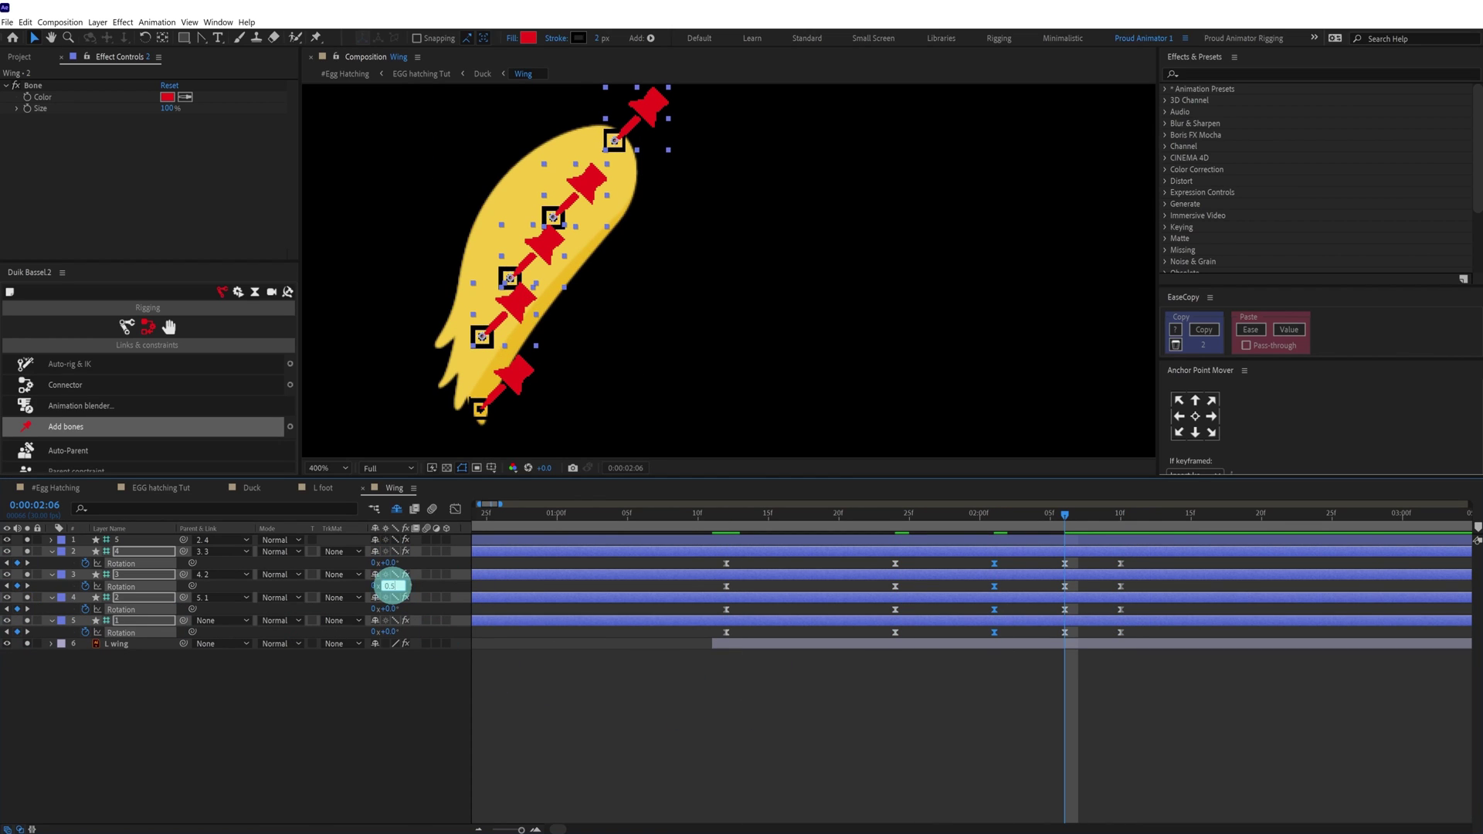
pyautogui.press('Return')
pyautogui.press('j')
pyautogui.moveTo(1151, 562)
pyautogui.mouseDown()
pyautogui.moveTo(706, 610)
pyautogui.moveTo(742, 610)
pyautogui.moveTo(714, 585)
pyautogui.moveTo(967, 570)
pyautogui.mouseUp()
# Preview the wing motion in the EGG hatching Tut composition from 0:00:01:10, and return to the Duck composition
pyautogui.click(616, 520)
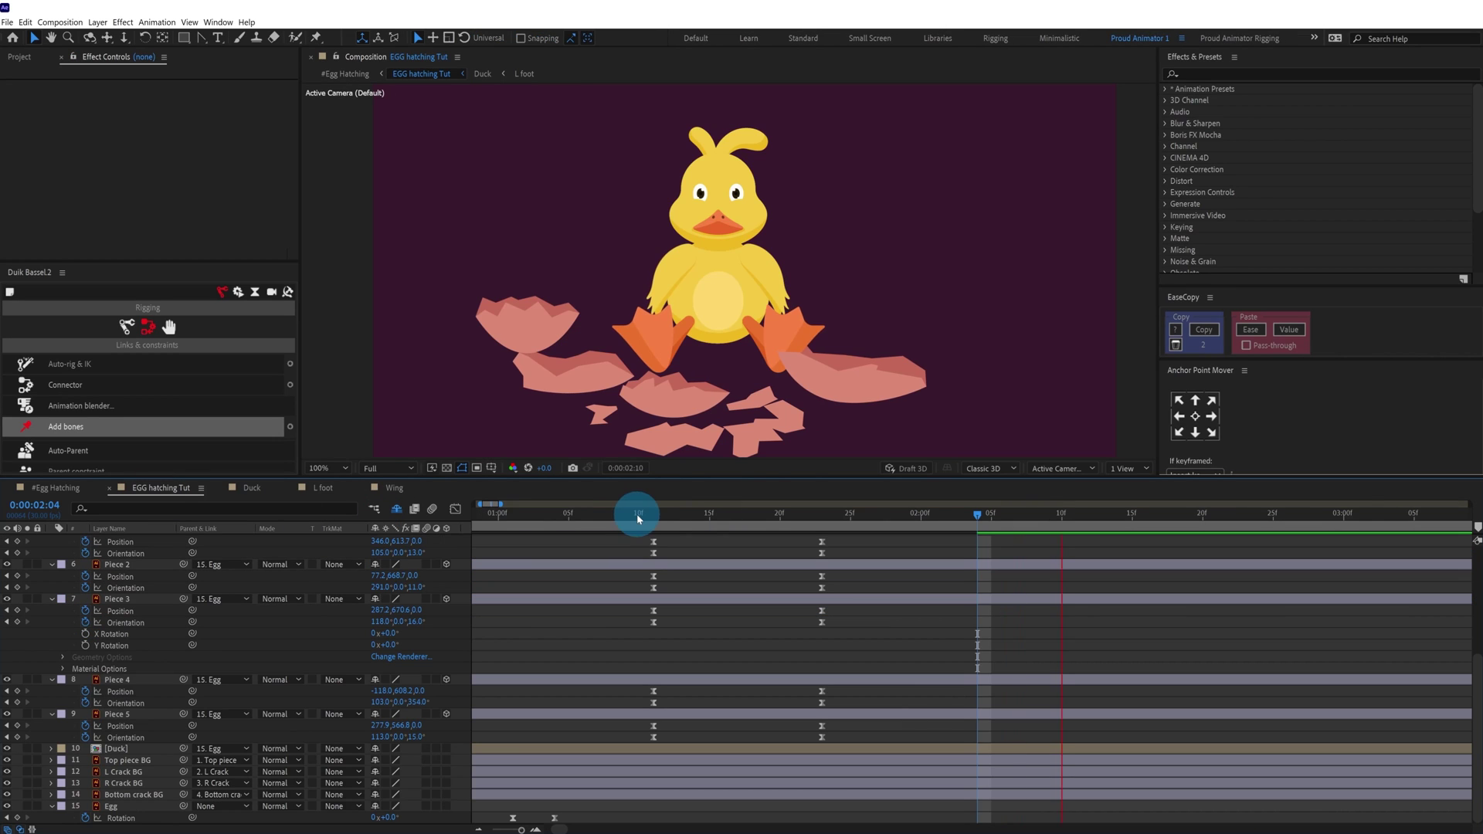
pyautogui.moveTo(636, 517); pyautogui.dragTo(638, 517)
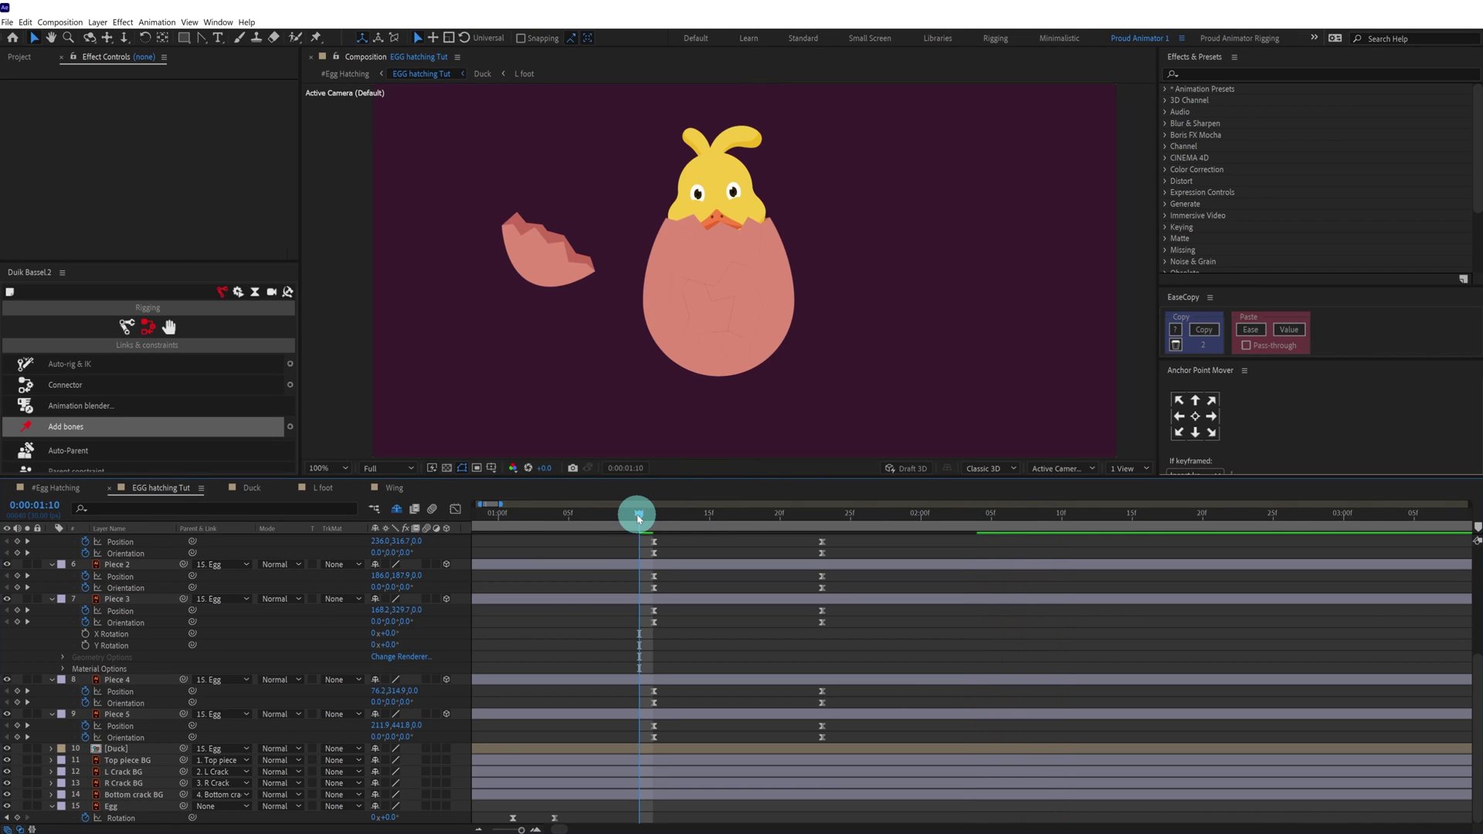
pyautogui.press('space')
pyautogui.click(255, 488)
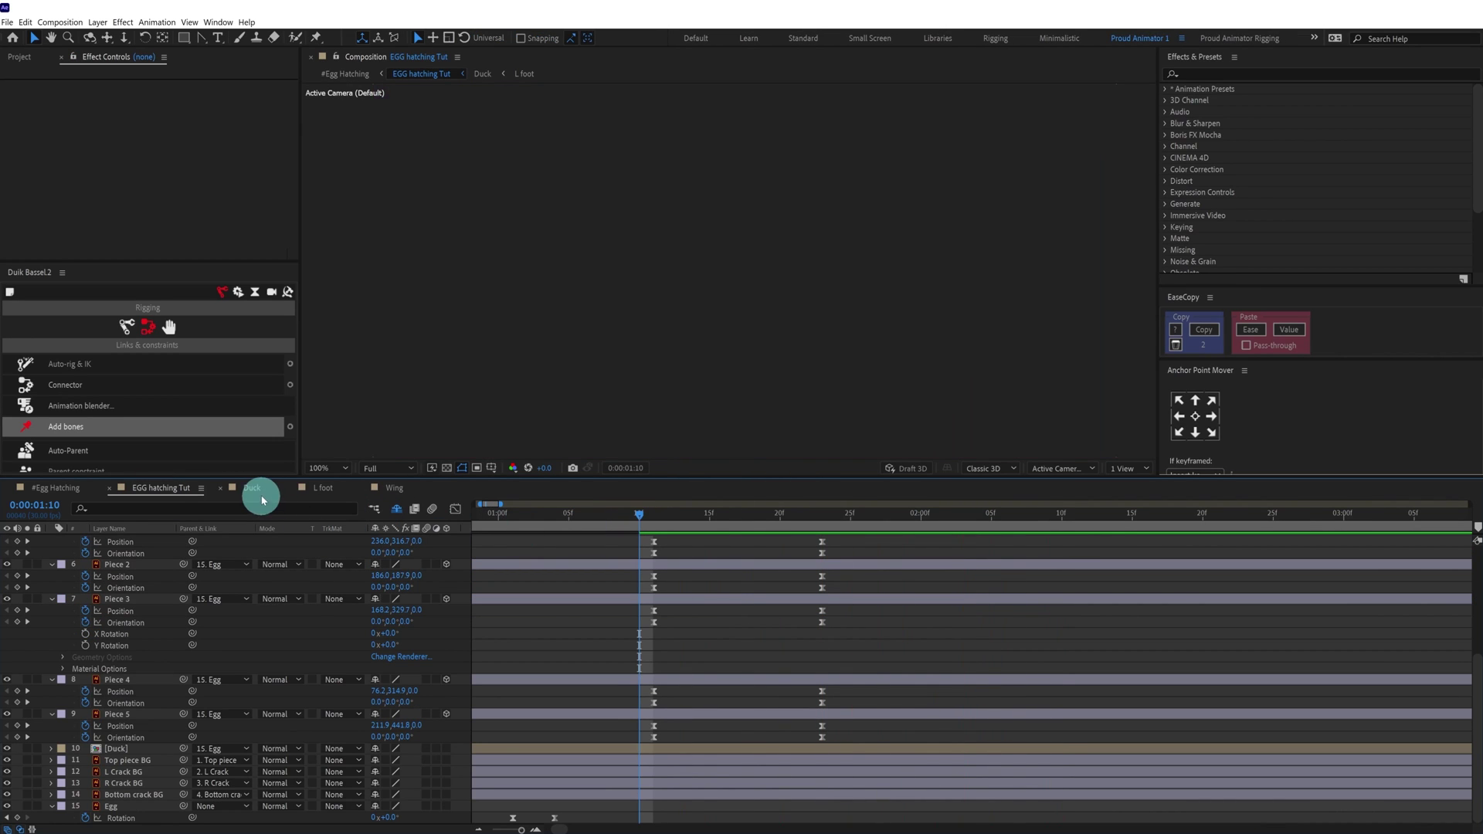
# Duplicate the Wing layer in the Duck composition
pyautogui.click(138, 599)
pyautogui.scroll(-1, 617, 289)
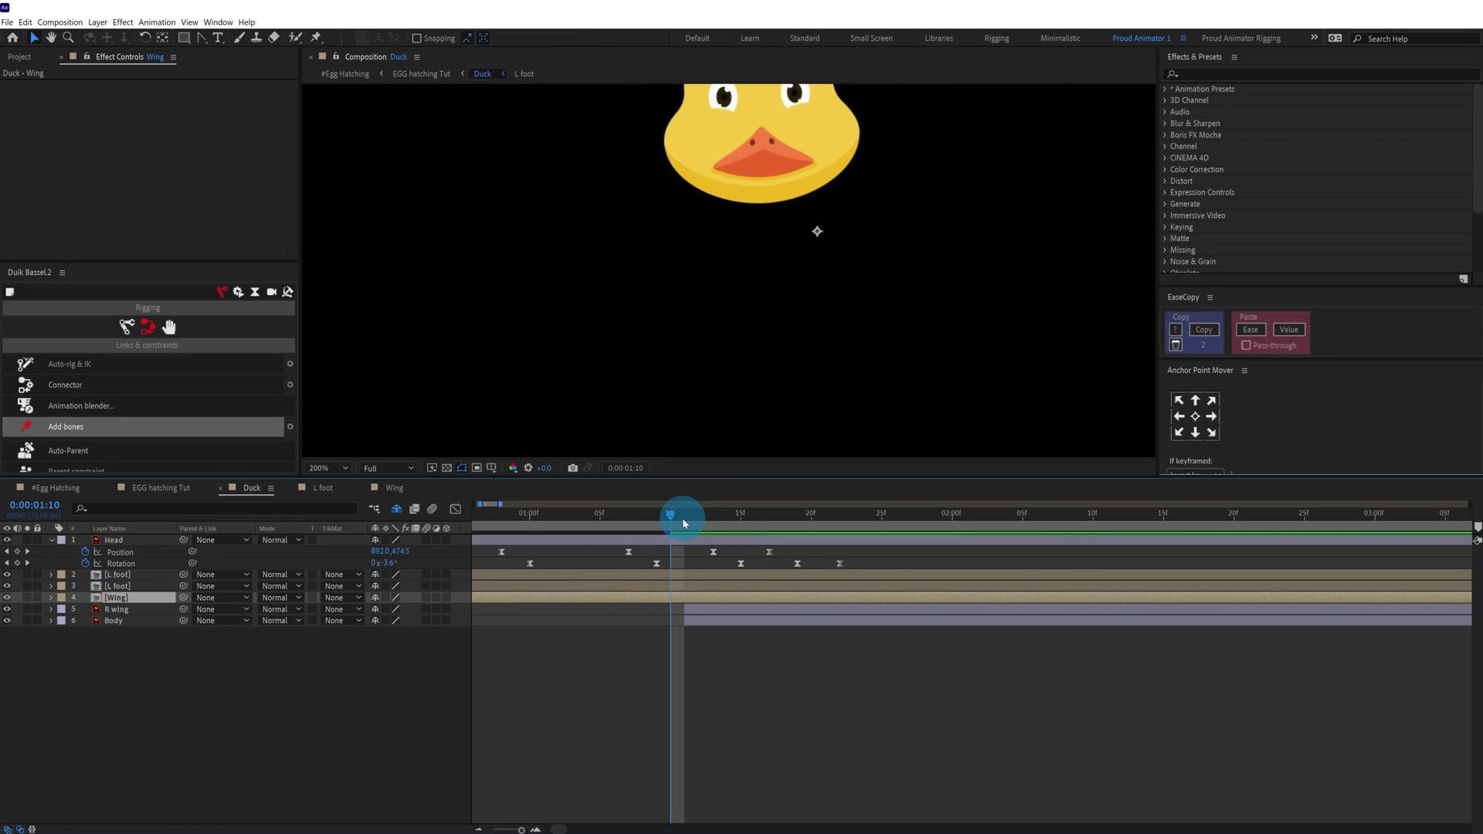
pyautogui.click(683, 518)
pyautogui.click(694, 591)
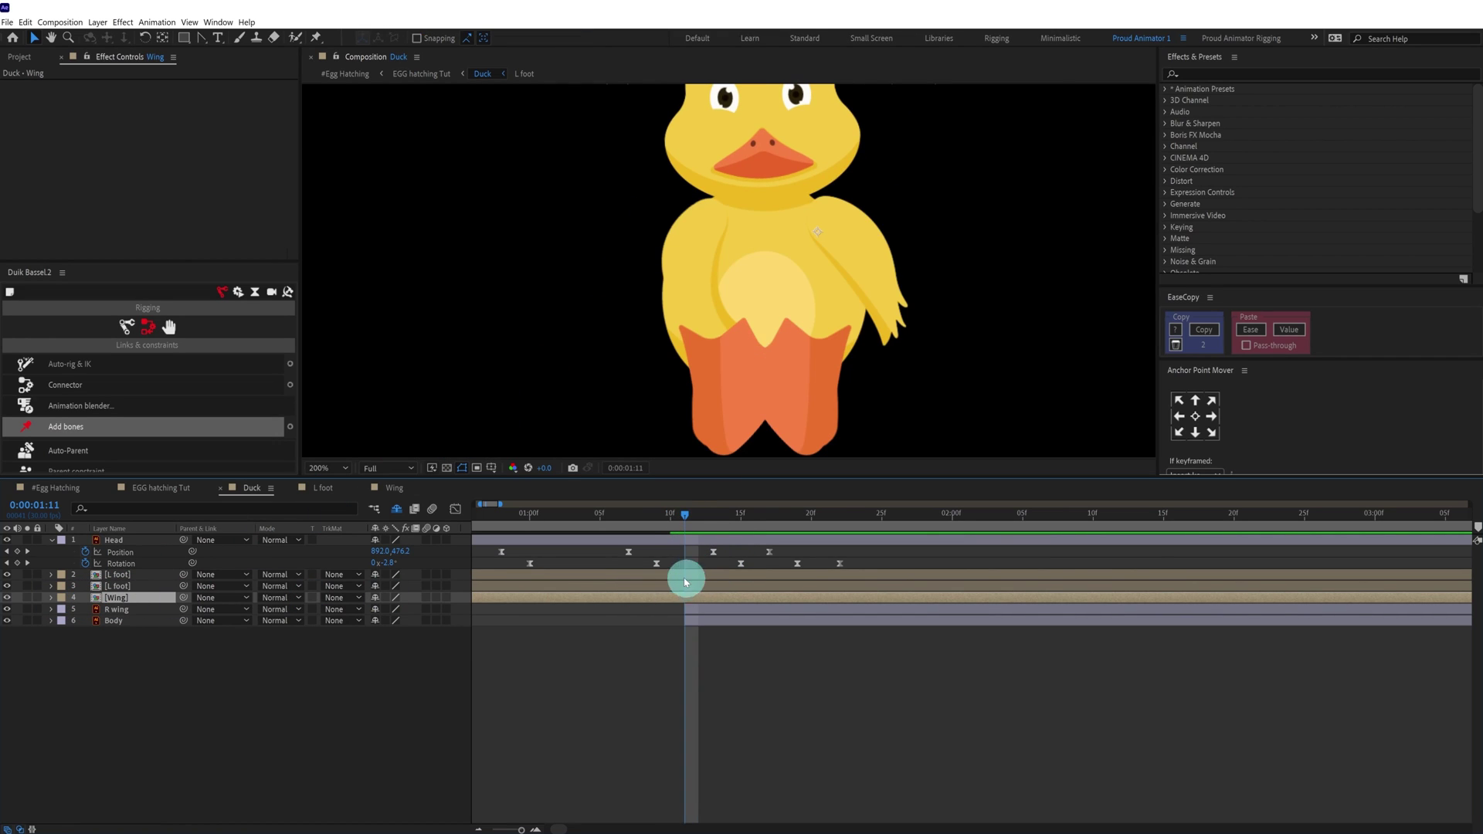
pyautogui.hotkey('ctrl', 'd')
# Move the duplicated wing out beside the duck at 0:00:02:03 and flip it horizontally
pyautogui.click(987, 544)
pyautogui.click(997, 519)
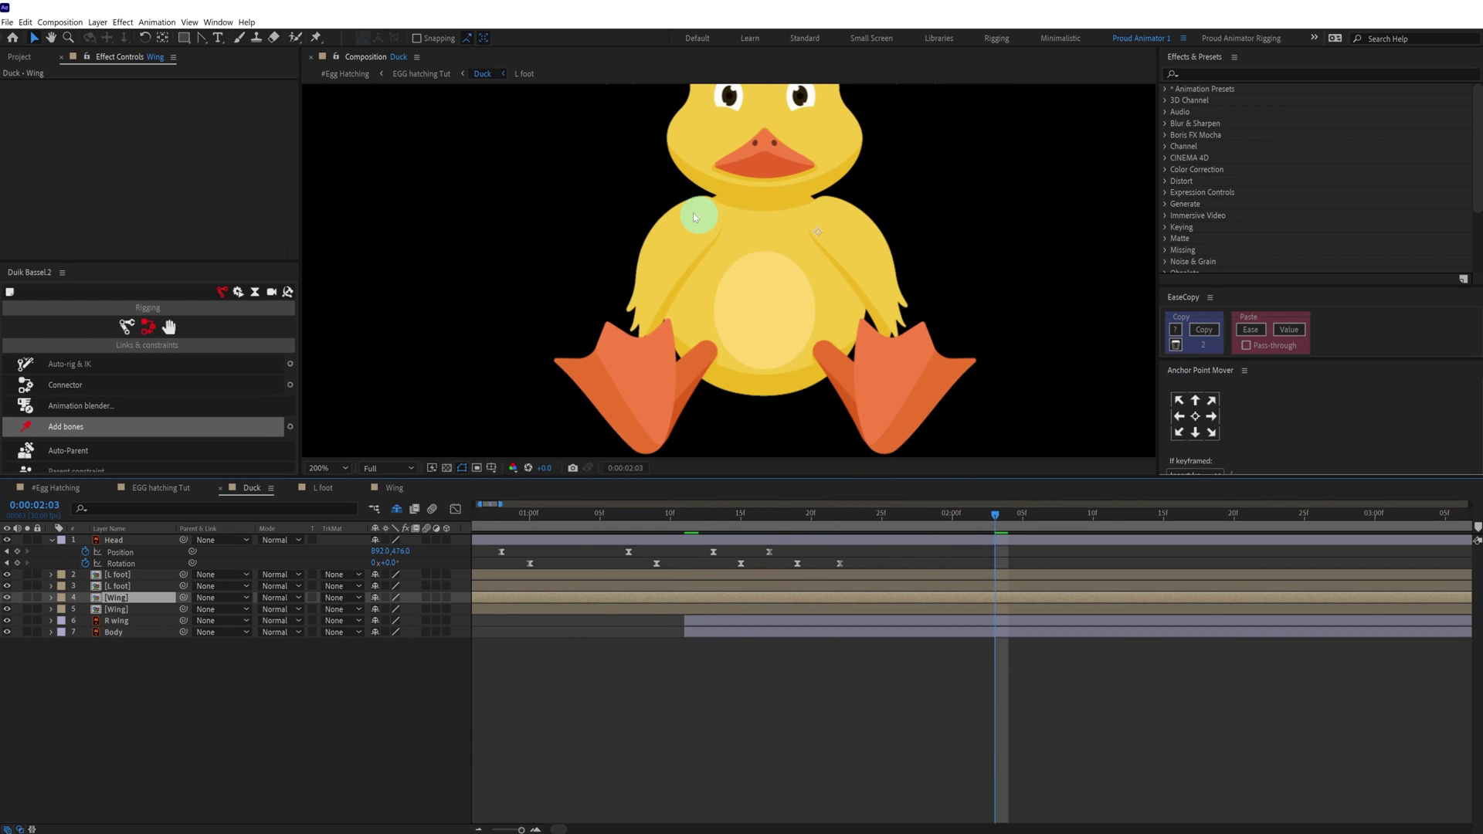
pyautogui.moveTo(818, 225); pyautogui.dragTo(984, 232)
pyautogui.rightClick(987, 232)
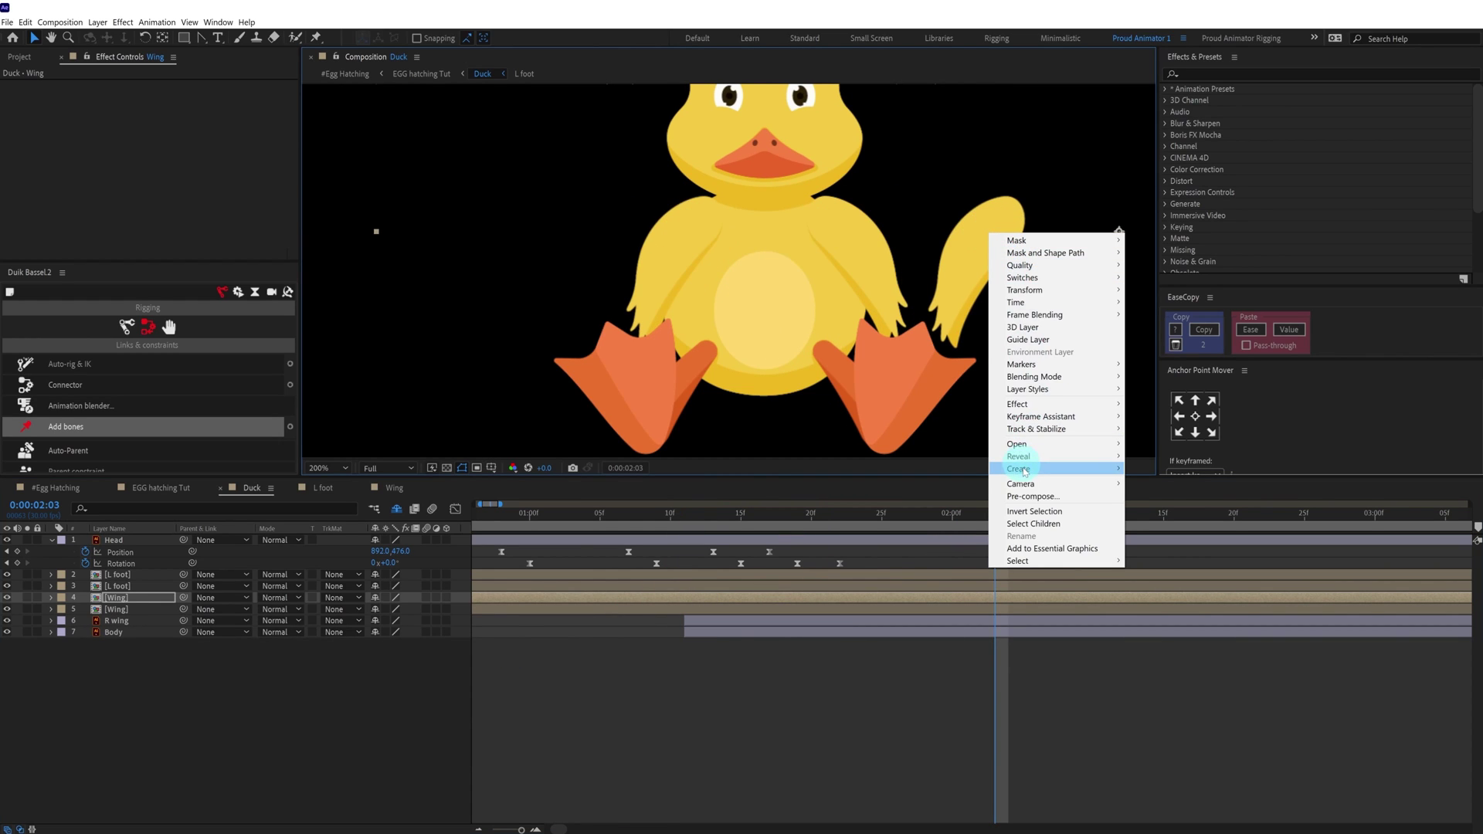
pyautogui.moveTo(1036, 296)
pyautogui.click(1146, 380)
# Place the flipped wing on the duck's opposite shoulder over the R wing, and delete the R wing layer
pyautogui.scroll(-2, 975, 273)
pyautogui.moveTo(975, 274); pyautogui.dragTo(896, 285)
pyautogui.scroll(1, 736, 293)
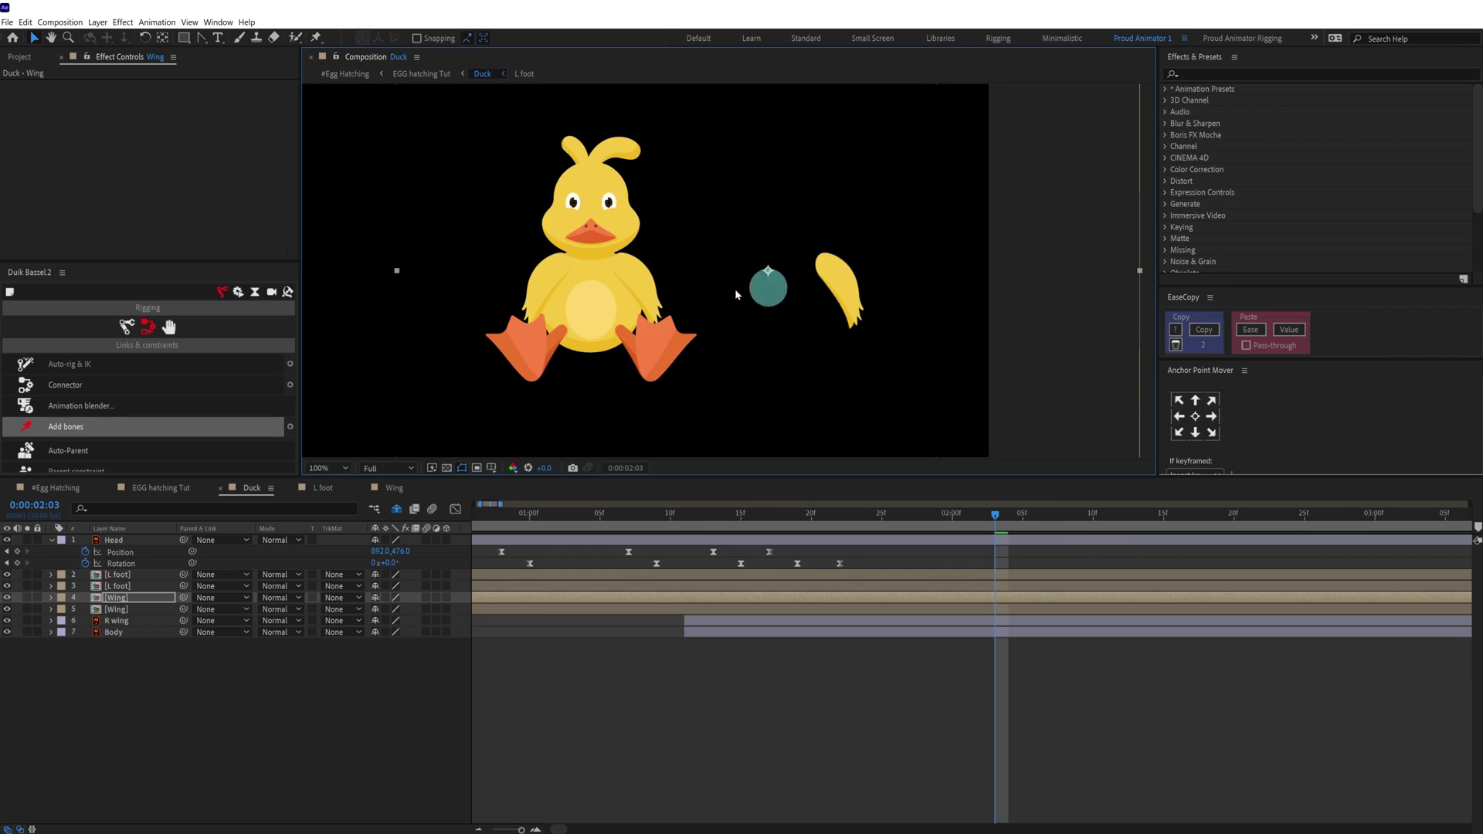
pyautogui.moveTo(736, 294); pyautogui.dragTo(841, 281)
pyautogui.scroll(1, 1104, 268)
pyautogui.moveTo(1105, 268); pyautogui.dragTo(730, 257)
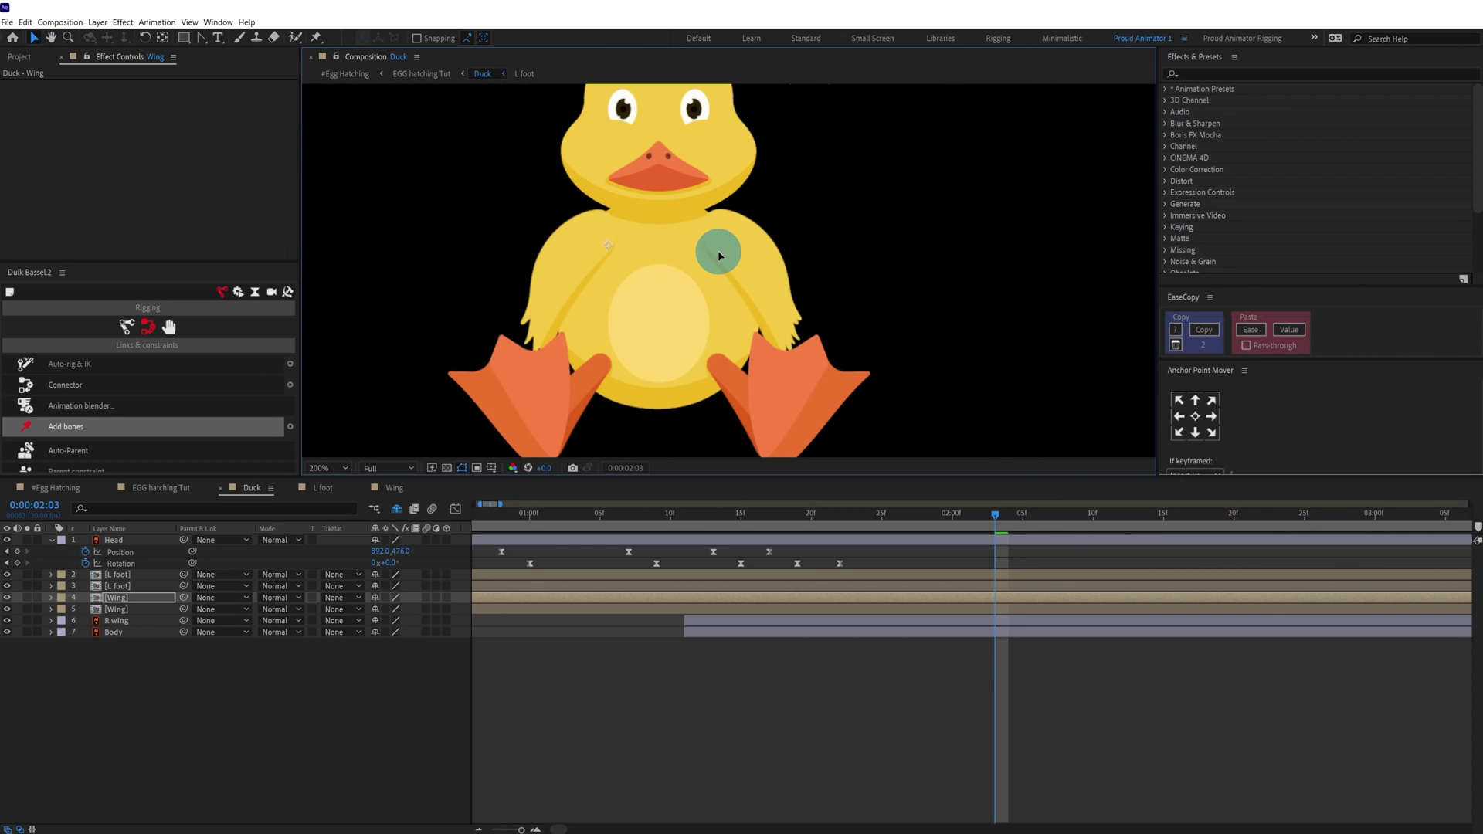
pyautogui.click(120, 624)
pyautogui.press('Delete')
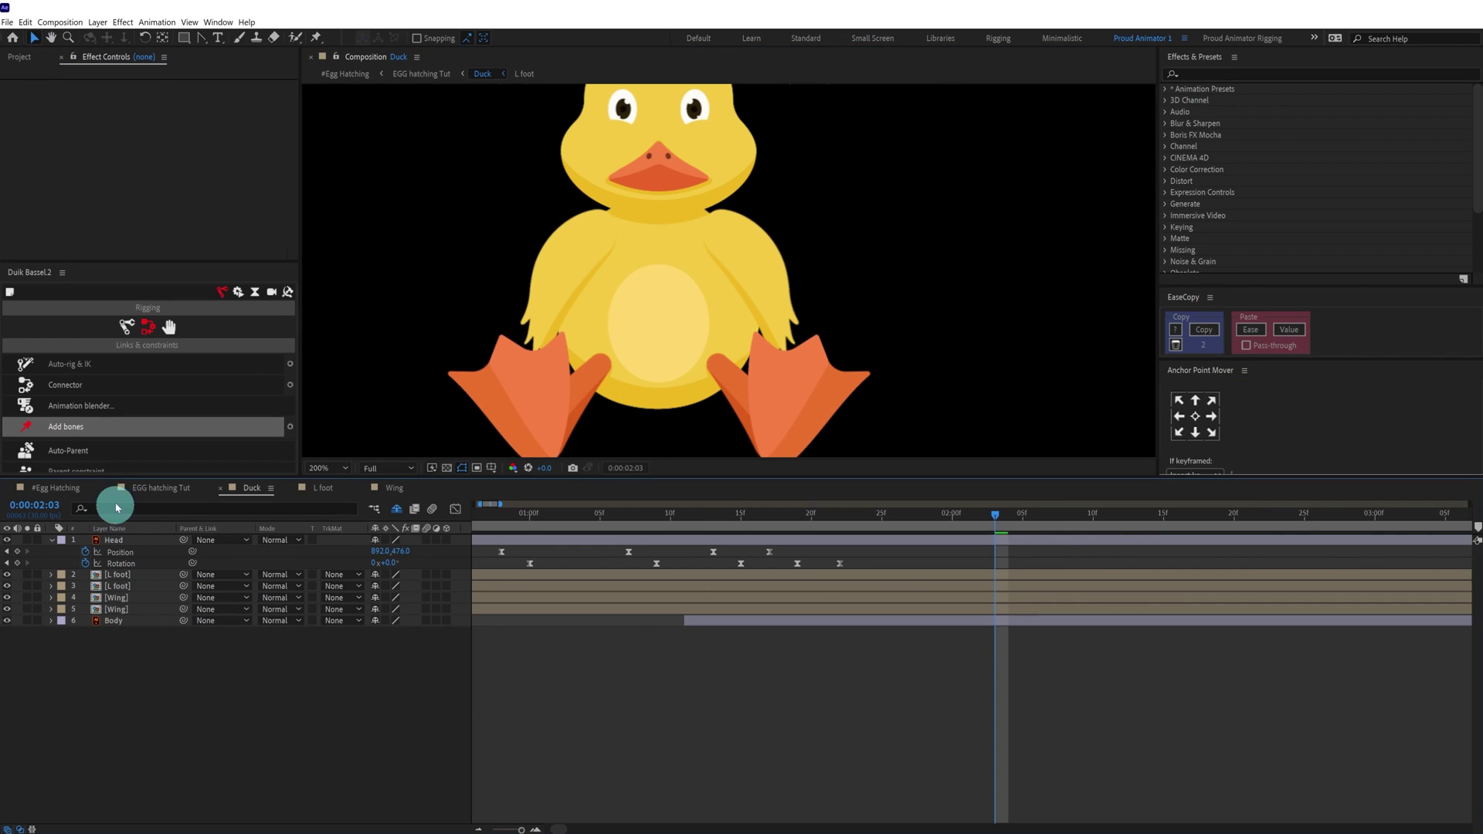
# Preview the hatching animation in the EGG hatching Tut composition from 0:00:00:09
pyautogui.click(184, 492)
pyautogui.click(641, 513)
pyautogui.moveTo(580, 630); pyautogui.dragTo(842, 642)
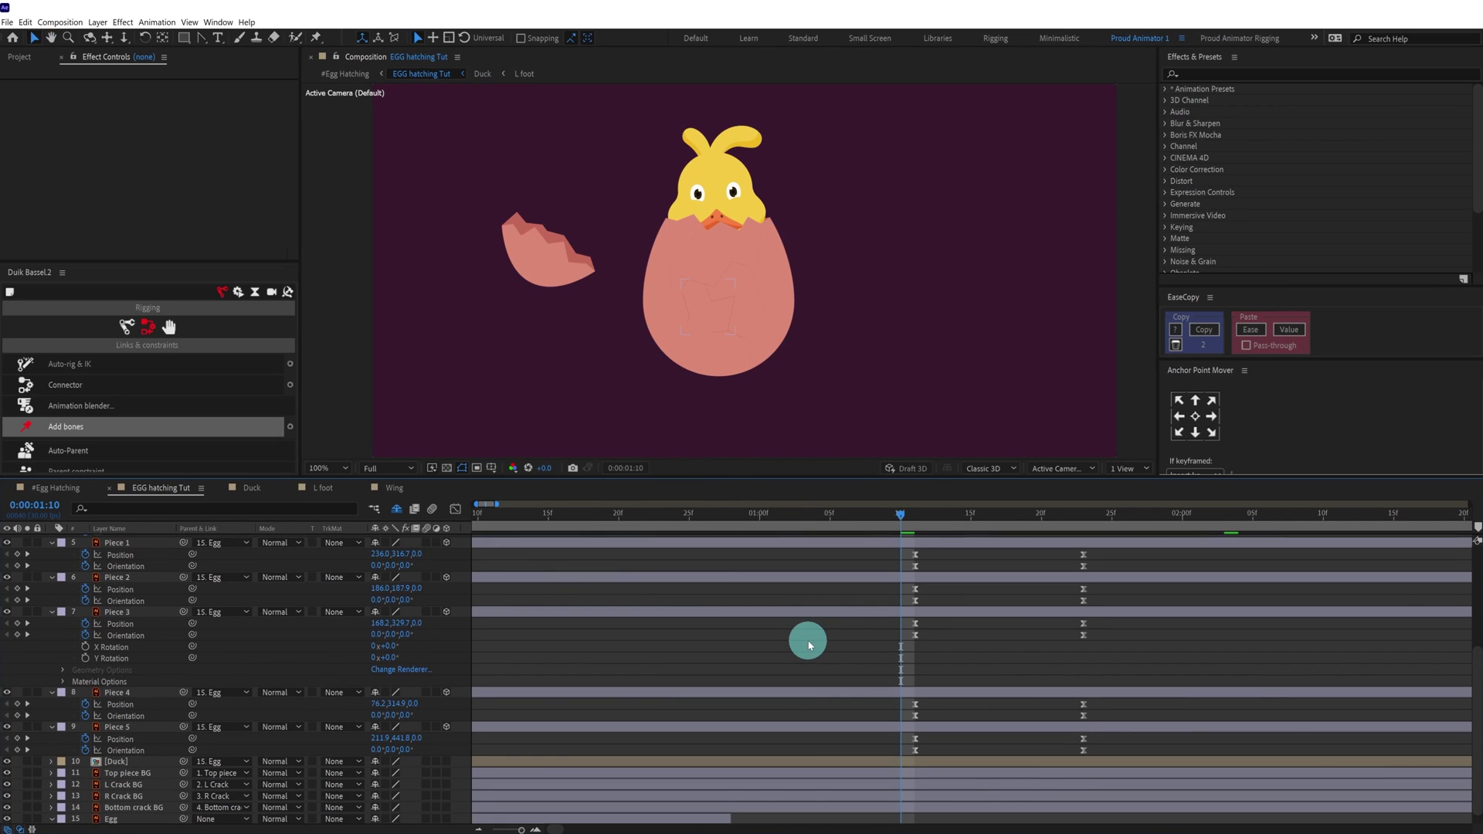
pyautogui.scroll(-3, 698, 611)
pyautogui.moveTo(524, 518)
pyautogui.mouseDown()
pyautogui.moveTo(577, 529)
pyautogui.moveTo(523, 510)
pyautogui.mouseUp()
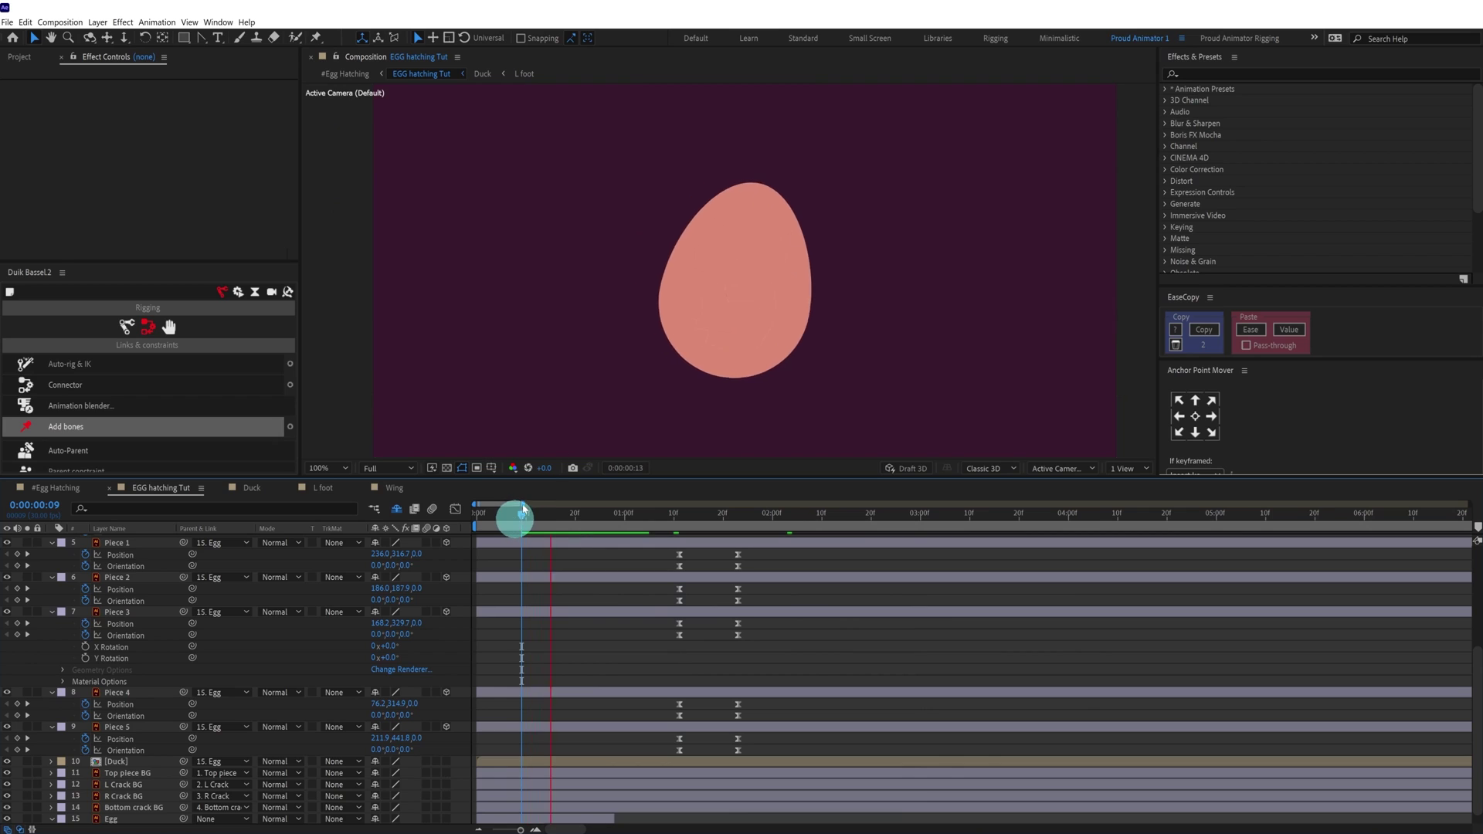